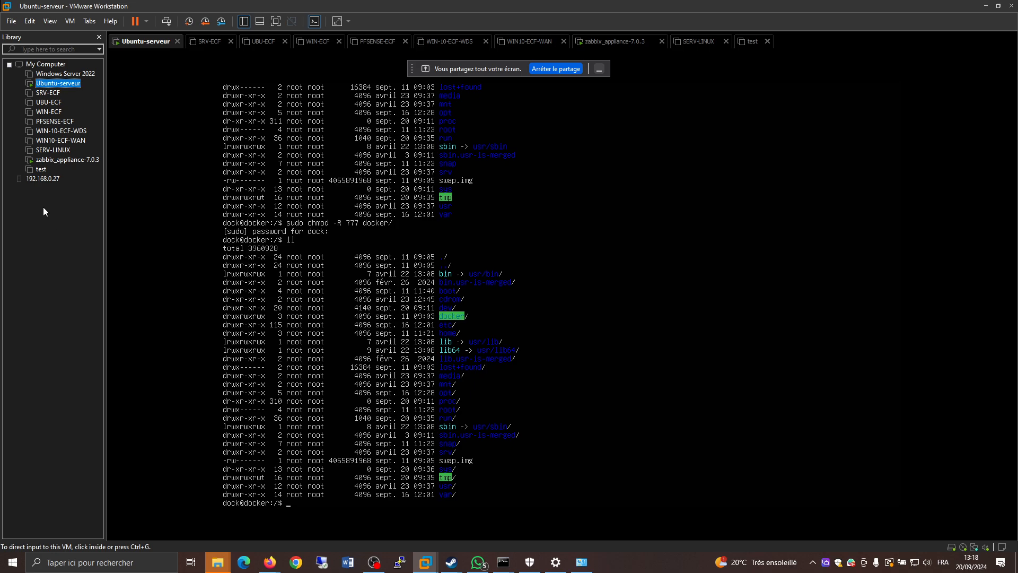
Look through the virtual machines in the library and select SRV-ECF.
click(62, 142)
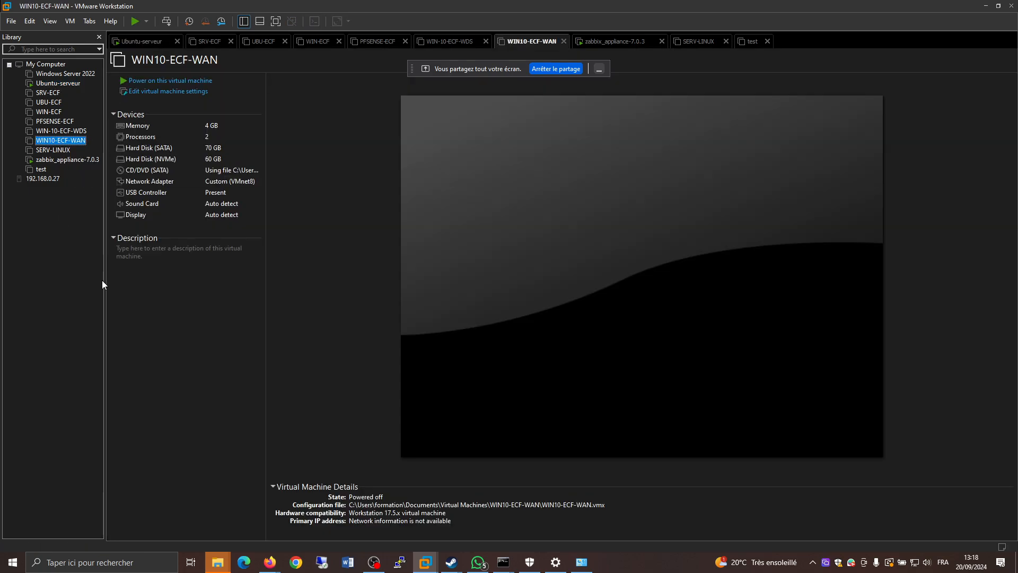
click(61, 132)
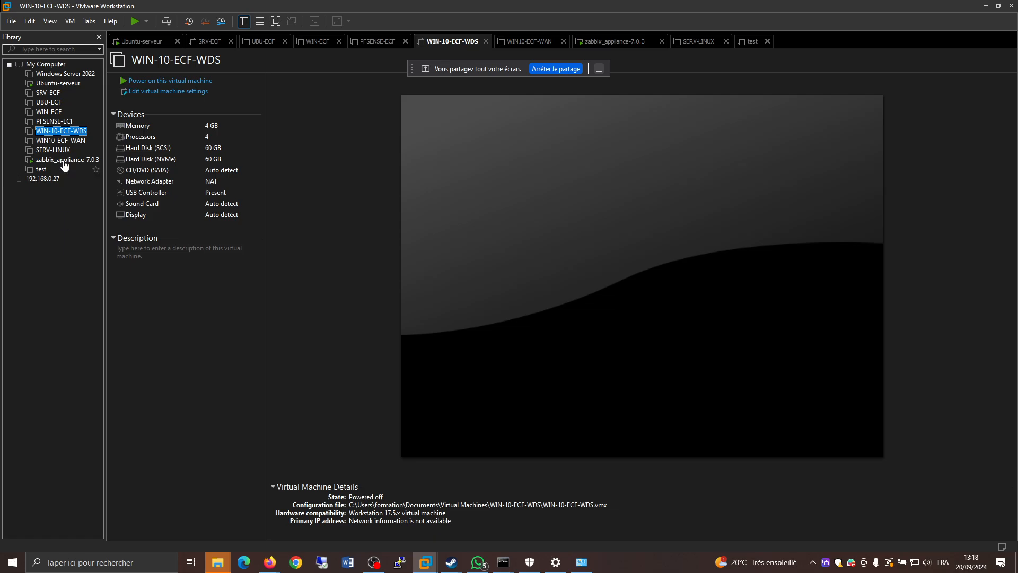
click(50, 112)
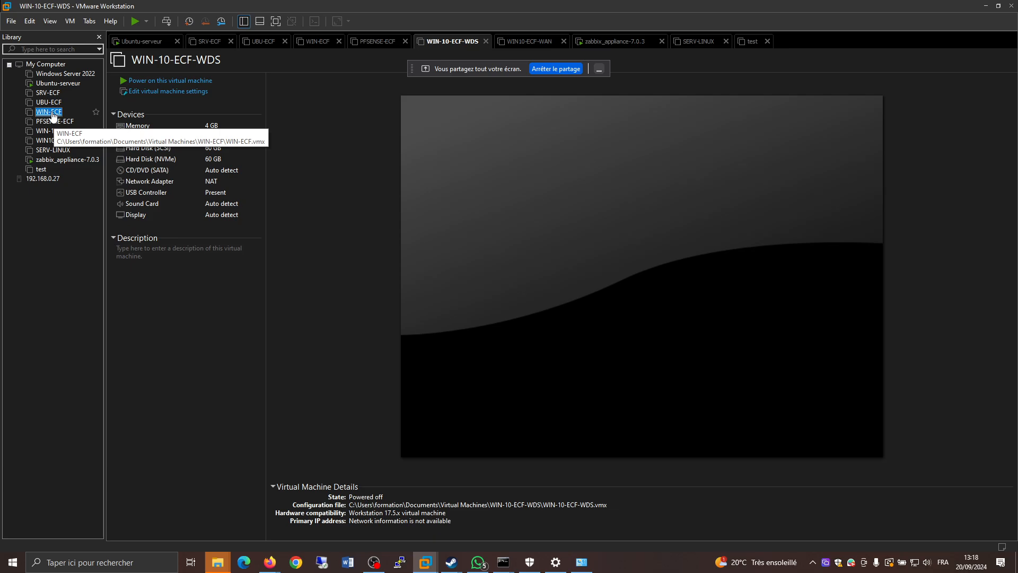
click(52, 93)
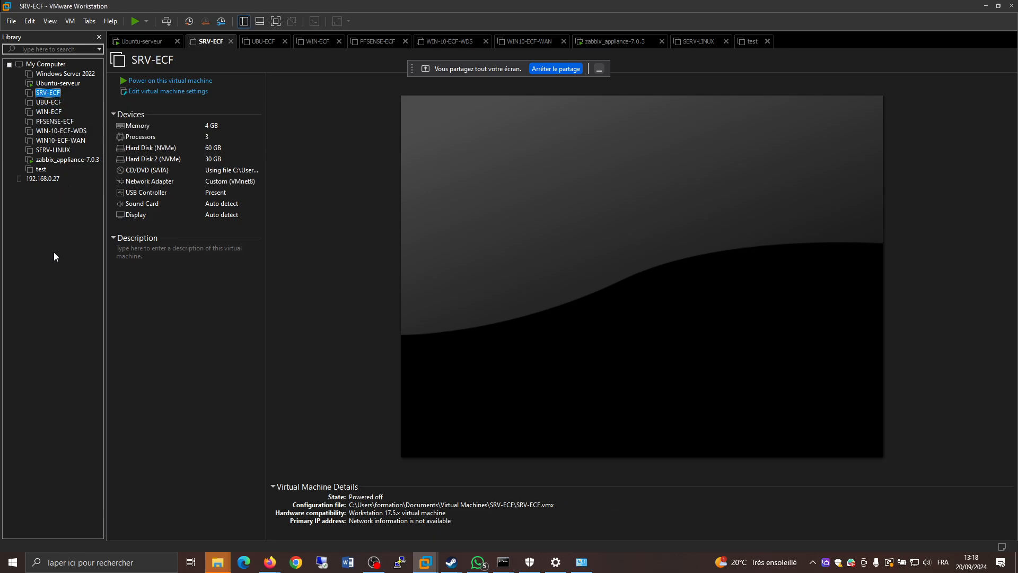
click(184, 324)
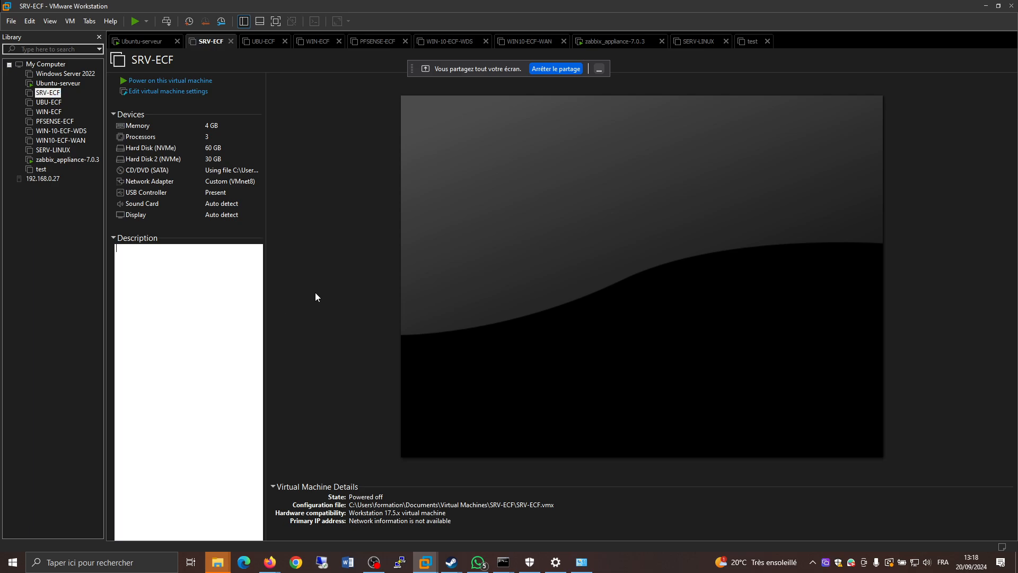
Add a new 70 GB NVMe virtual hard disk, split into multiple files, to the SRV-ECF virtual machine.
click(152, 94)
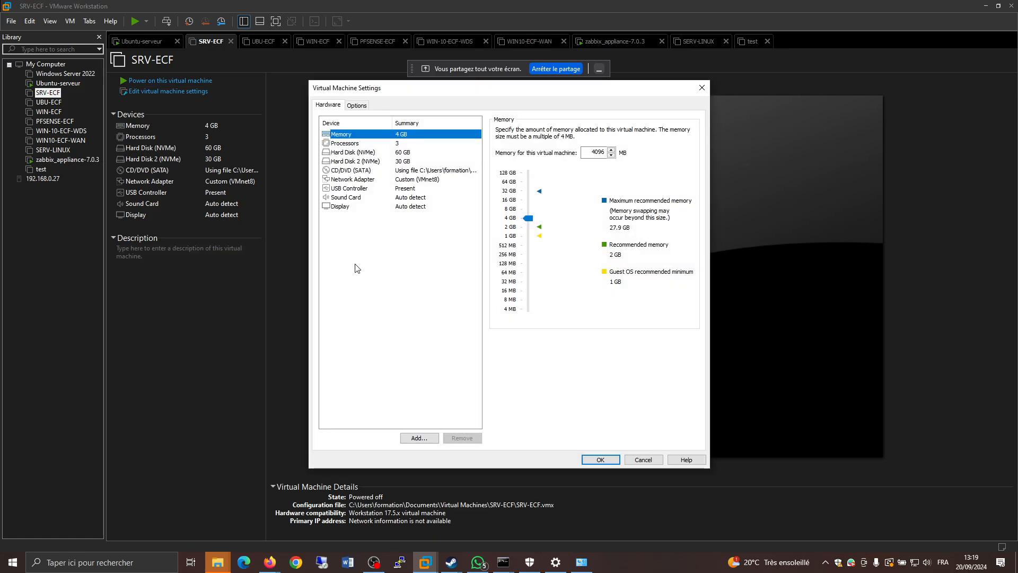
click(381, 262)
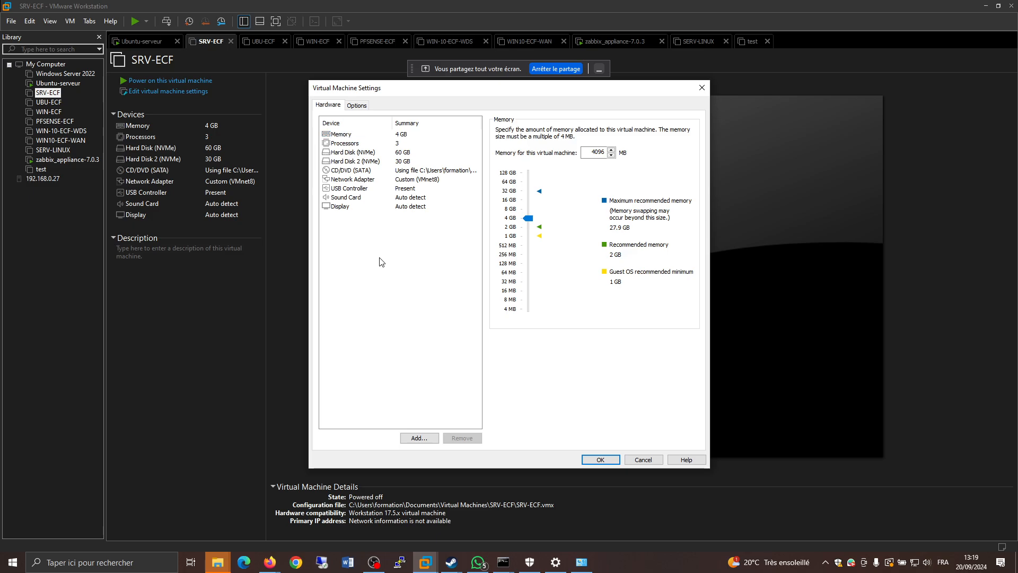
click(426, 438)
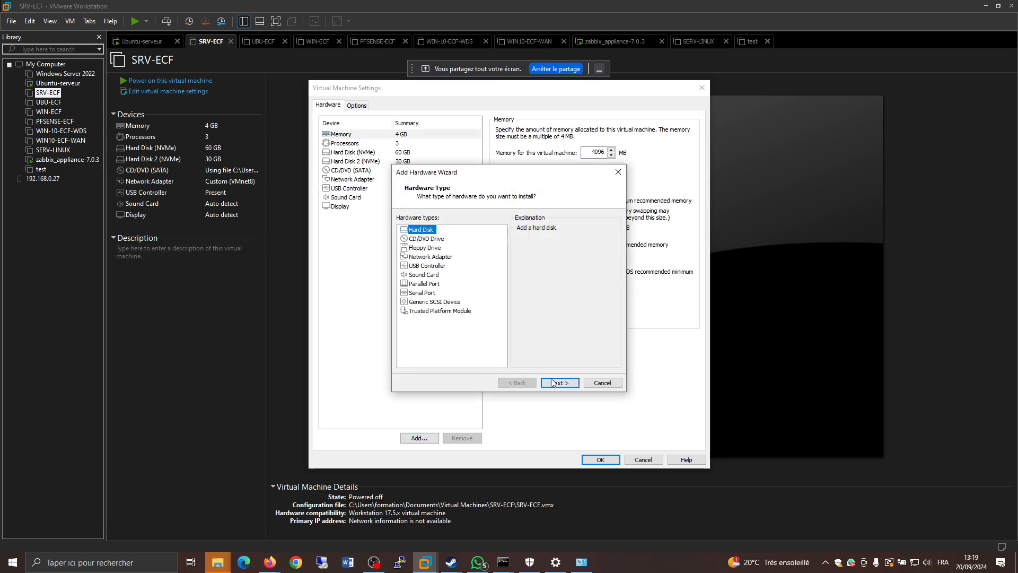
click(555, 382)
click(556, 382)
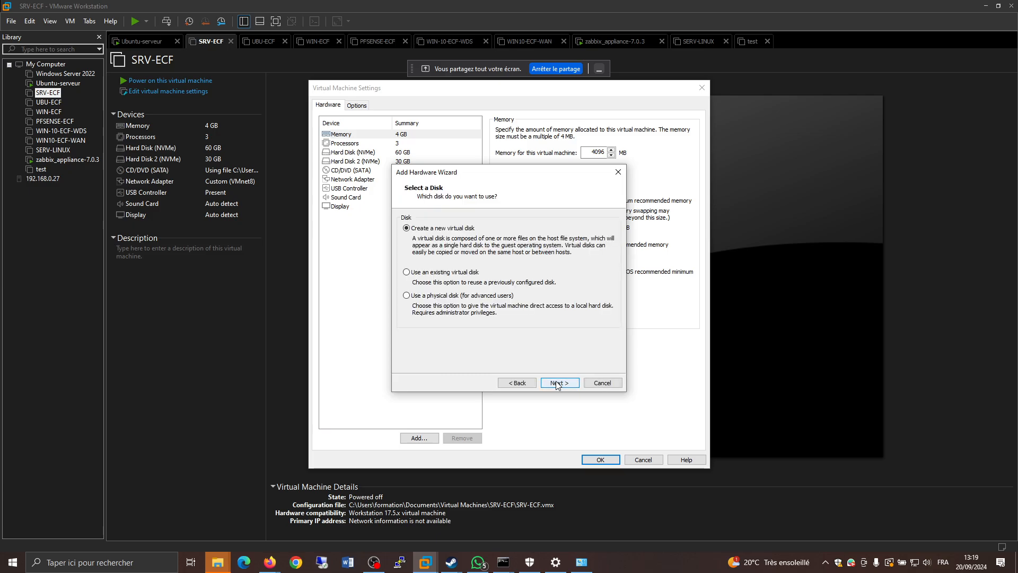
click(558, 384)
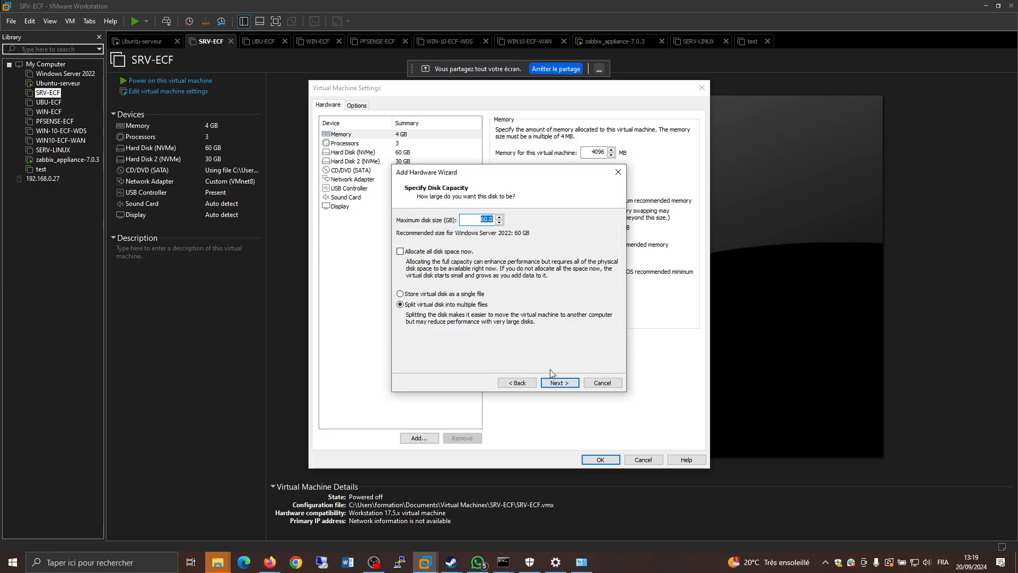
text(70)
click(560, 383)
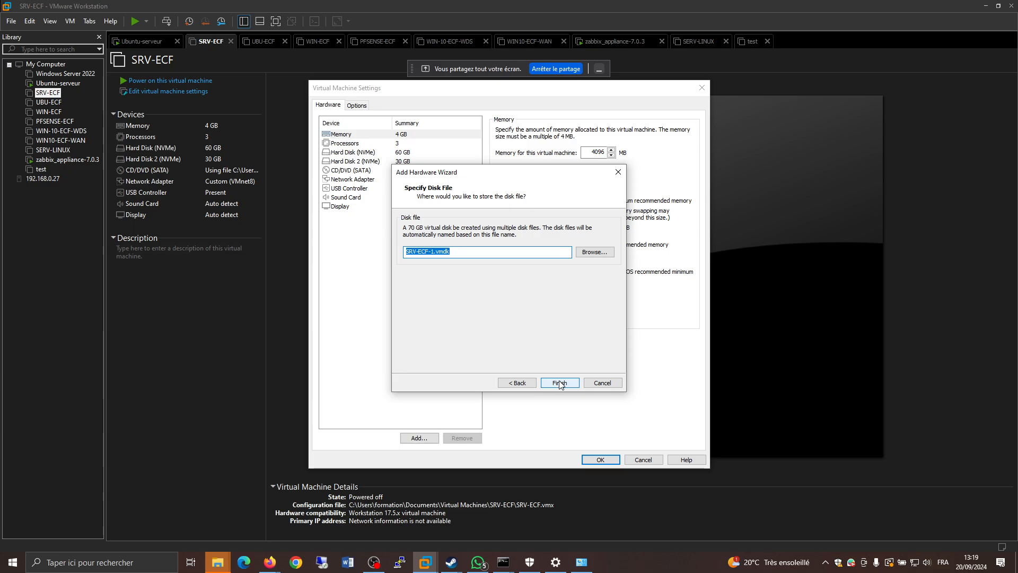
click(559, 382)
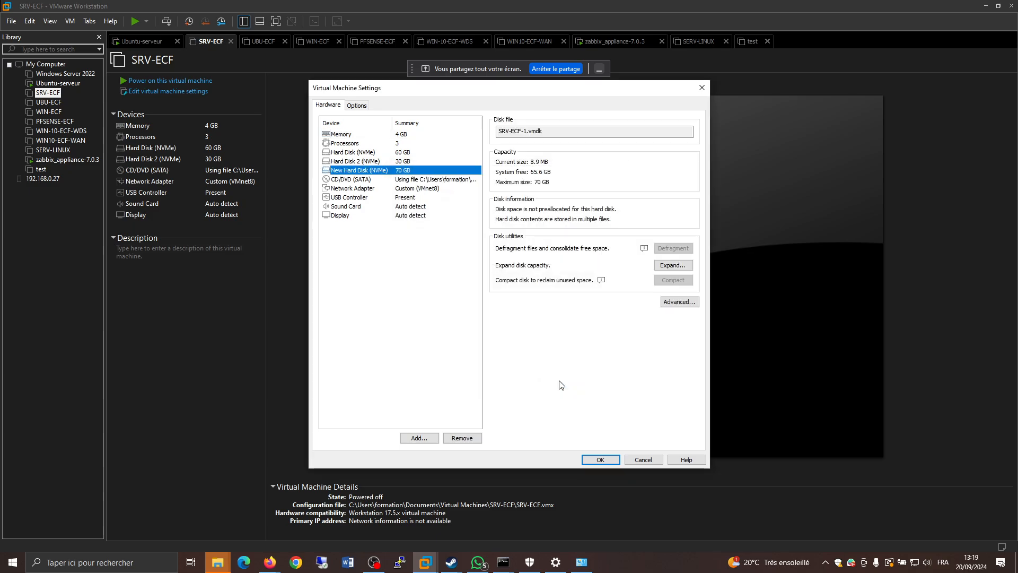
click(435, 345)
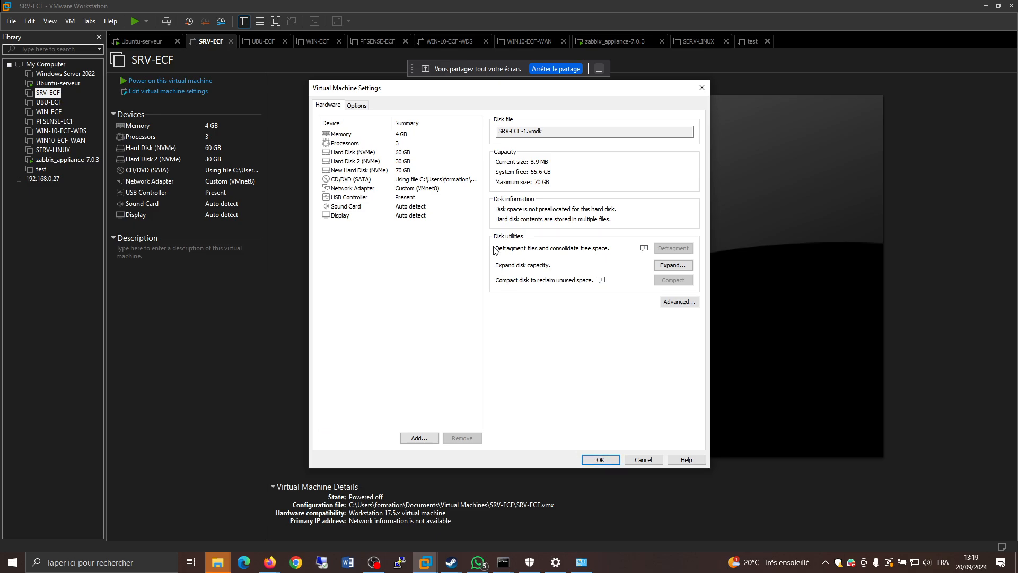
Check the full path of the ISO image assigned to the CD/DVD drive and save the virtual machine settings.
click(444, 181)
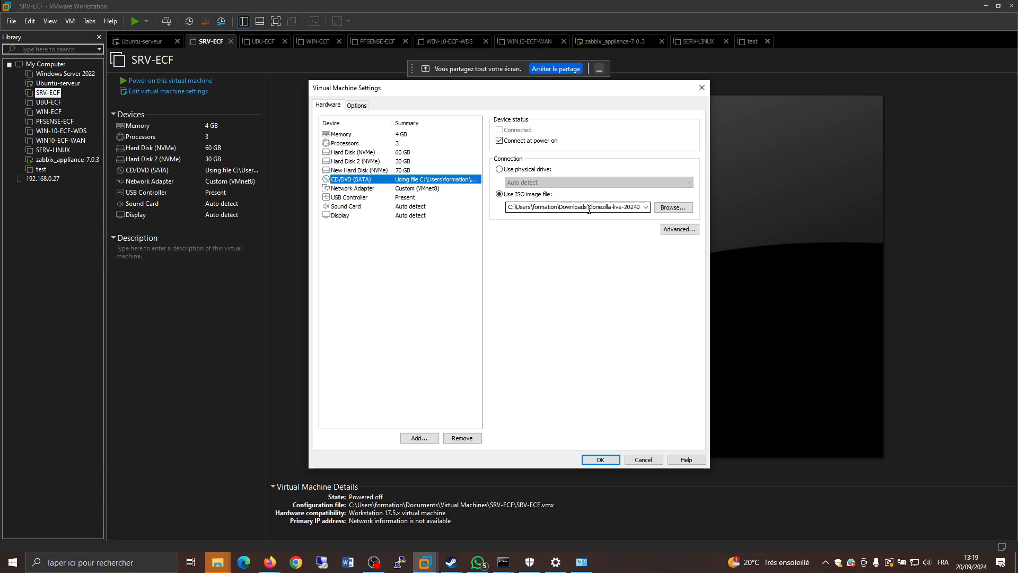
click(594, 207)
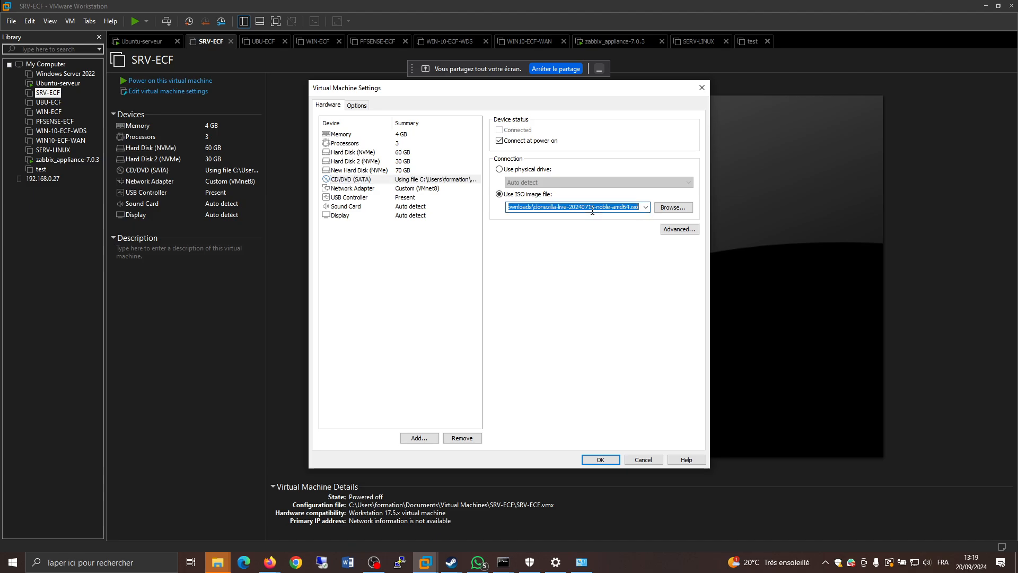
key(End)
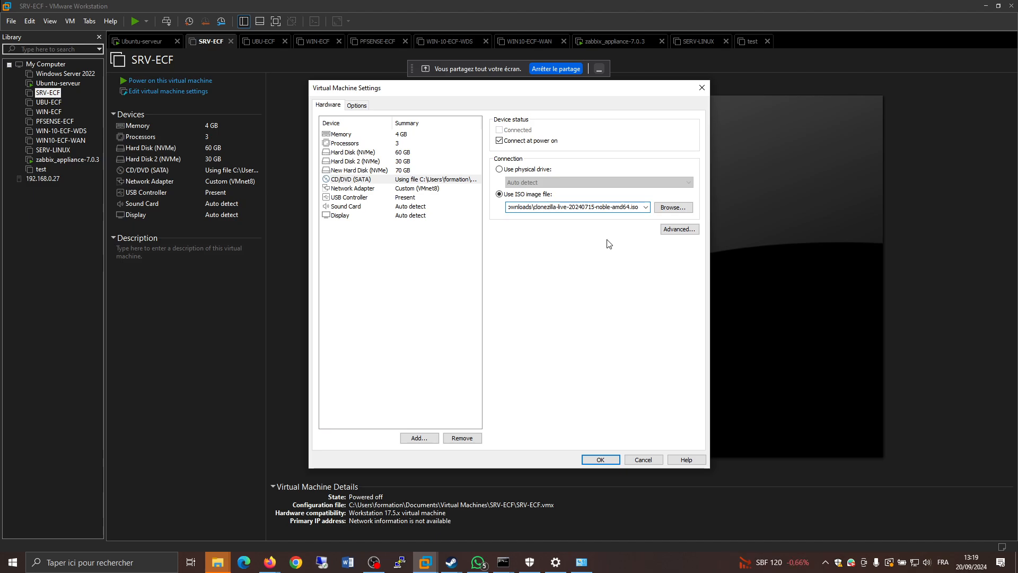
click(601, 460)
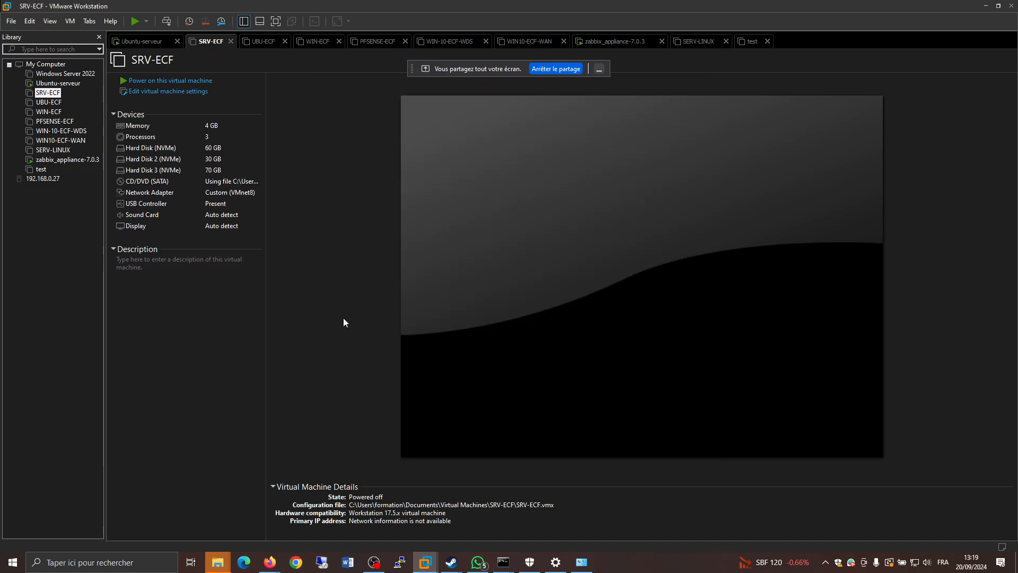
Power on SRV-ECF to firmware and minimise the screen-sharing bar covering the console.
click(147, 21)
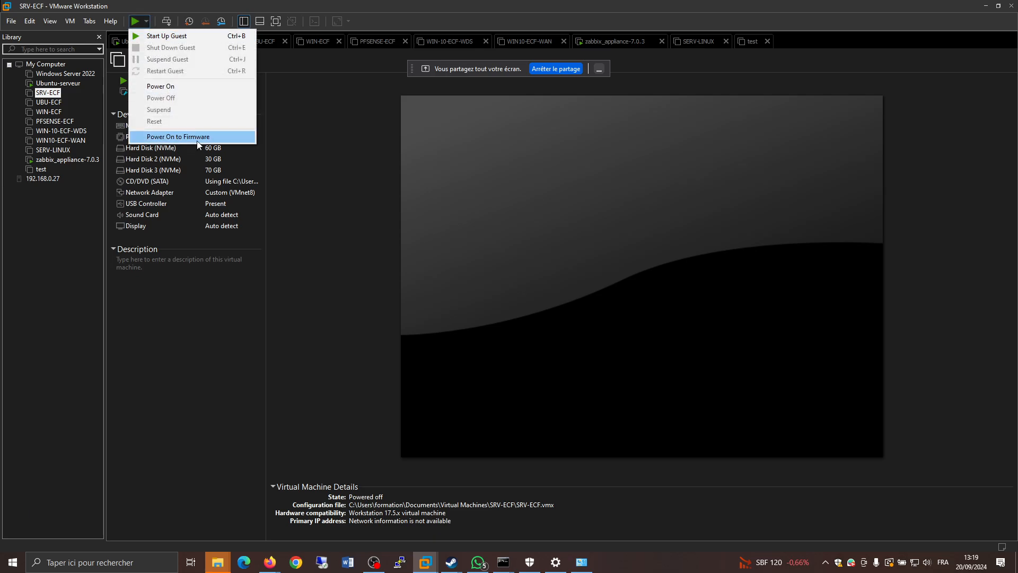
click(236, 138)
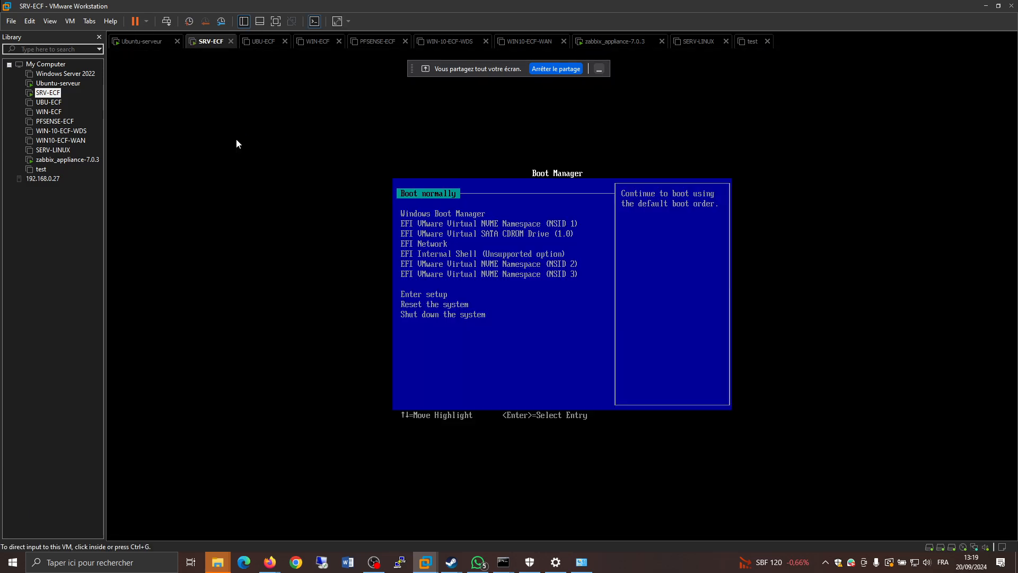
click(600, 71)
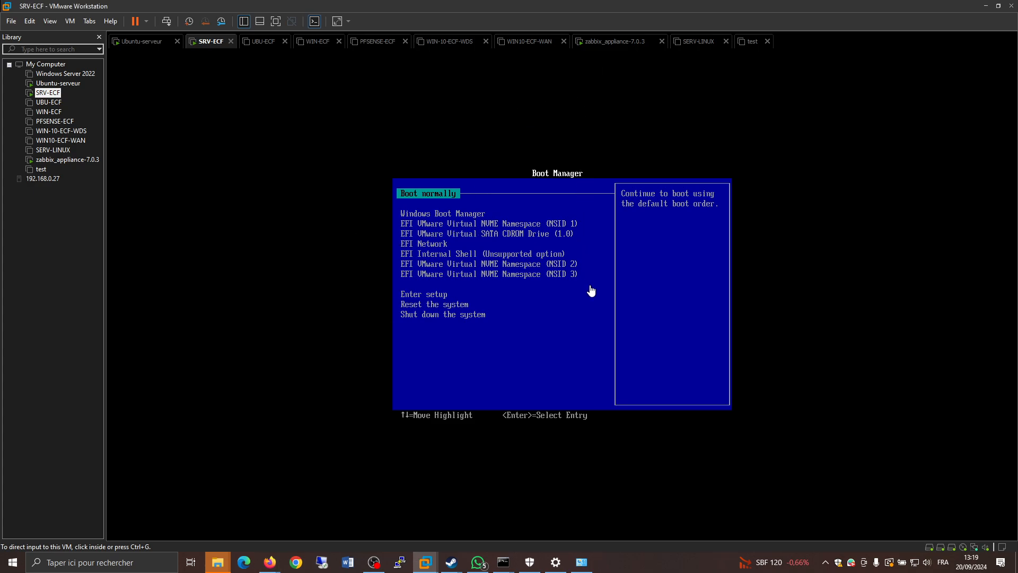
Boot SRV-ECF from the EFI VMware Virtual SATA CDROM Drive (1.0) entry in the Boot Manager.
click(629, 302)
key(Down)
key(Down)
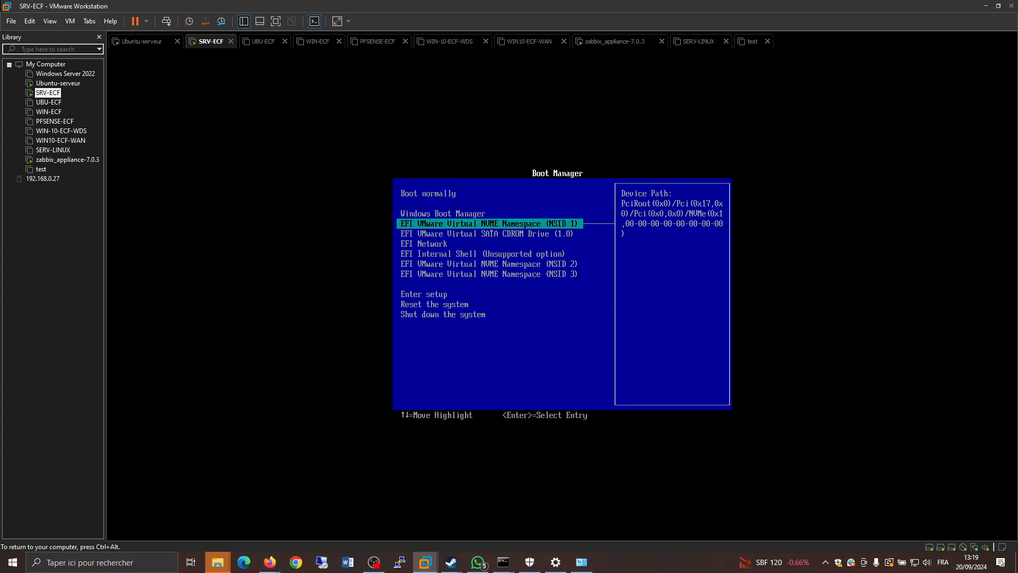
key(Down)
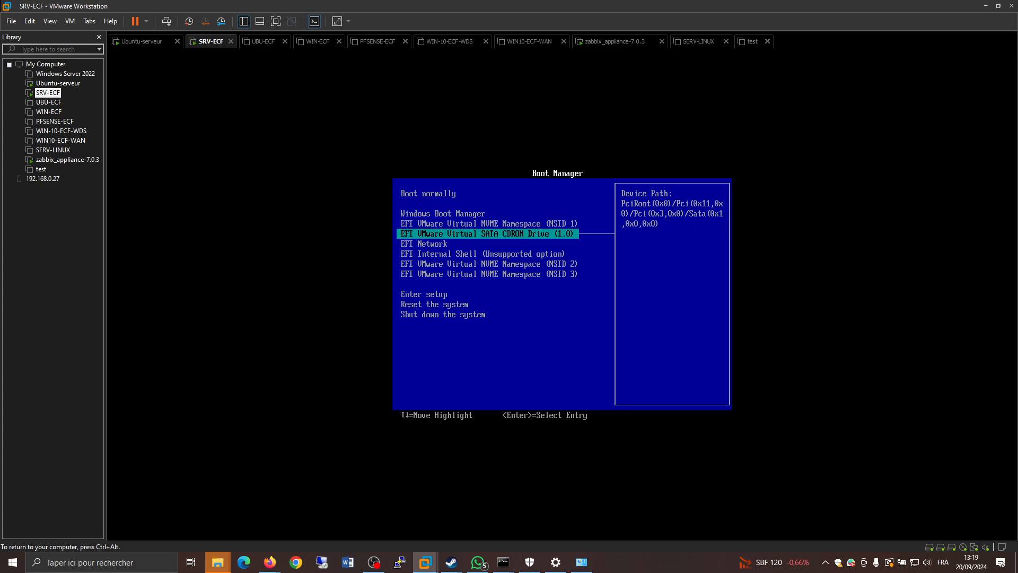
key(Return)
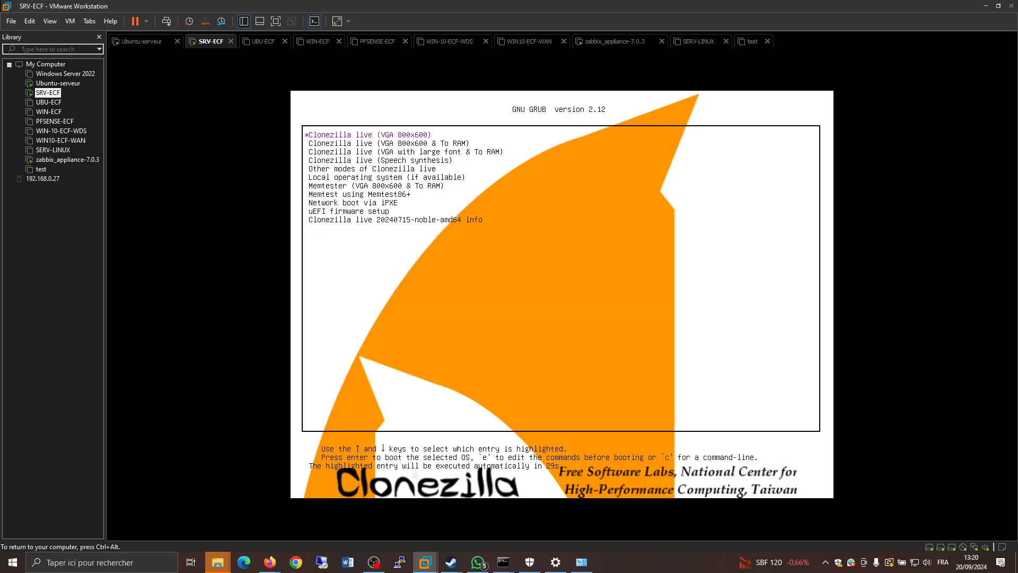
Start Clonezilla live (VGA with large font & To RAM) and release the pointer from the virtual machine while it loads.
key(Down)
key(Down)
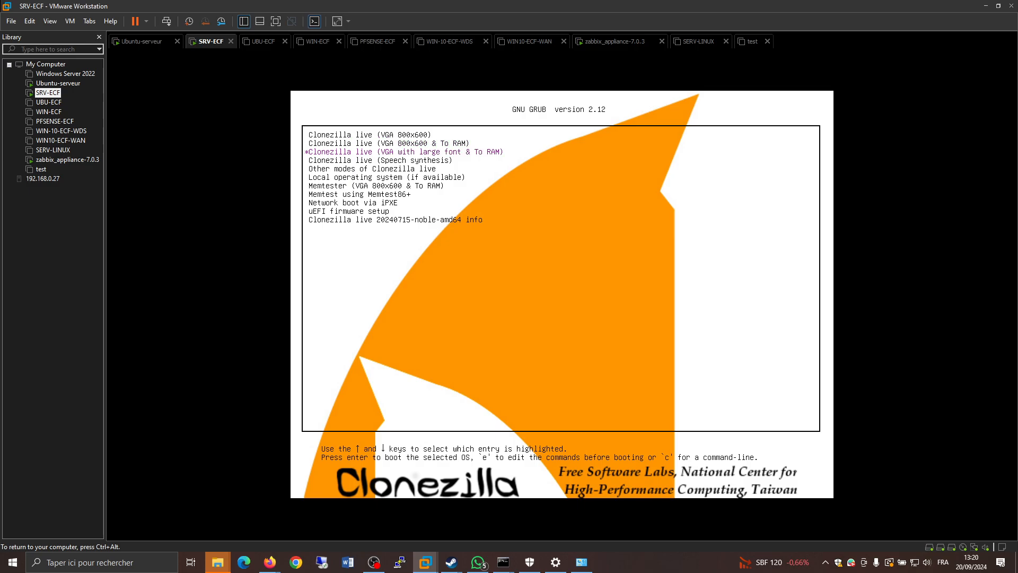
key(Return)
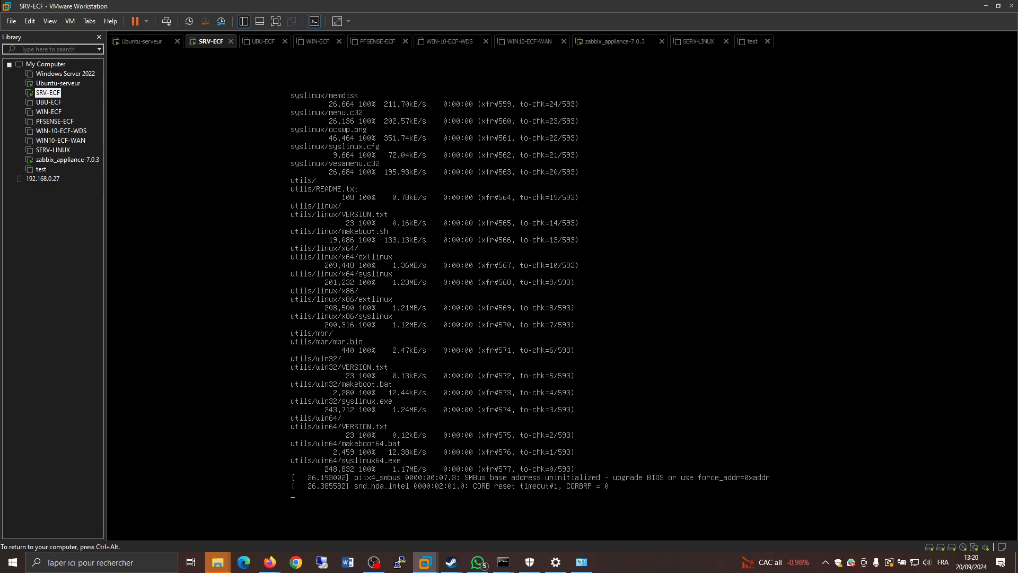
key(ctrl+alt)
click(34, 221)
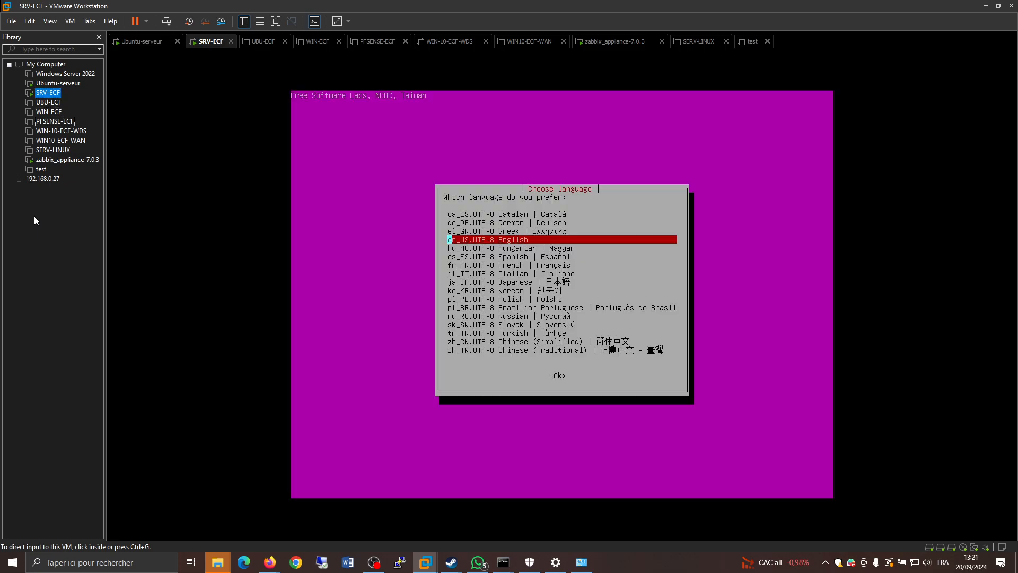
Set the Clonezilla language to fr_FR.UTF-8 French.
key(ctrl+g)
key(Down)
key(Down)
key(Down)
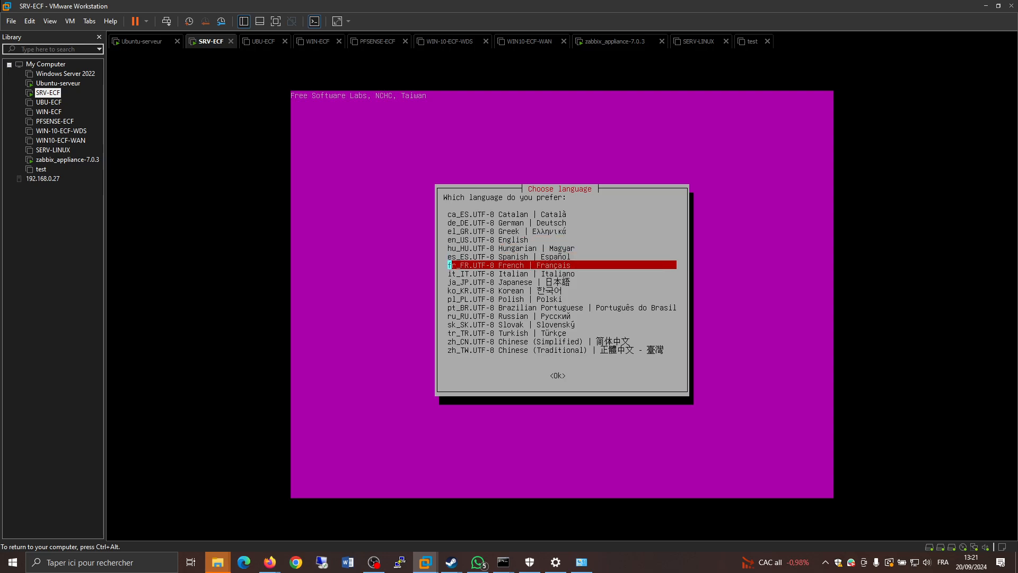
key(Return)
Choose to change the keyboard layout and accept the preselected keyboard options, with no compose key.
key(Down)
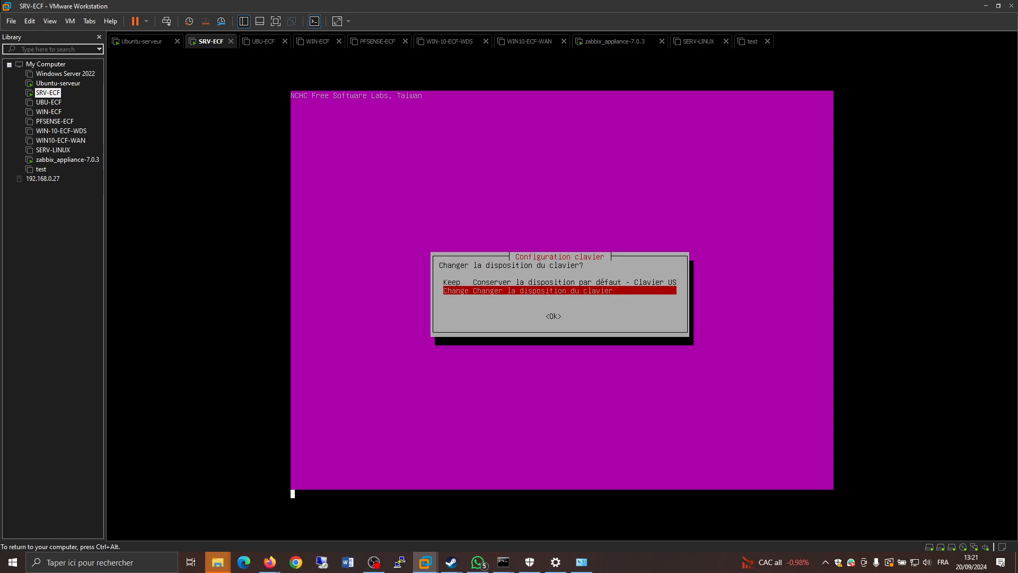
key(Return)
key(Return)
key(Return)
key(Return)
key(Return)
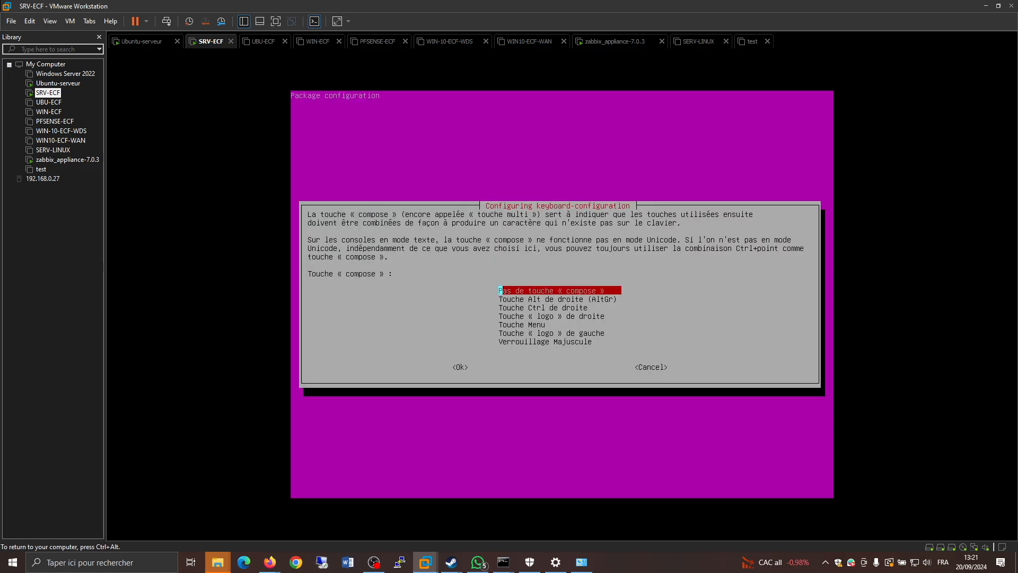
key(Return)
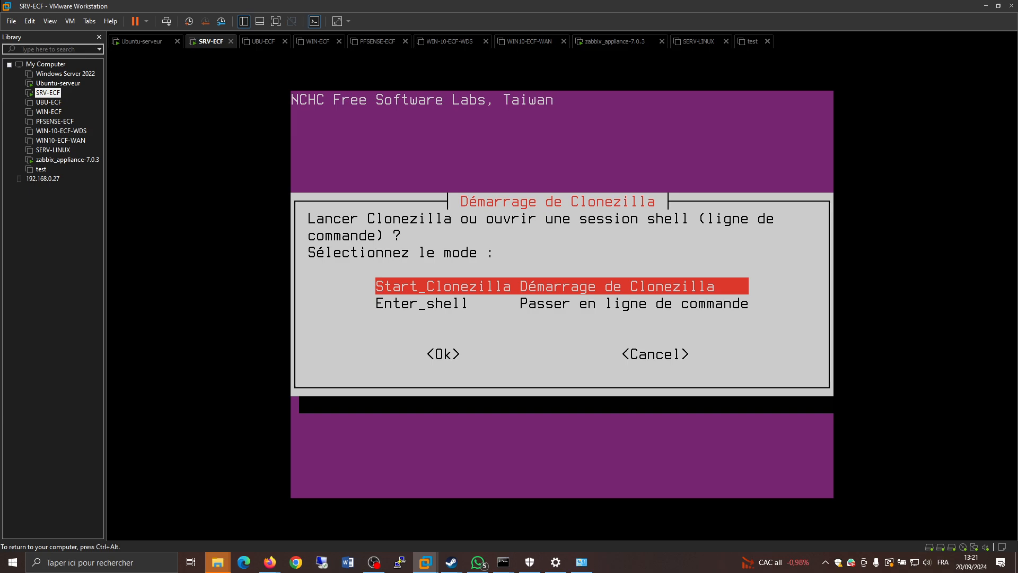
Start Clonezilla and choose the device-device mode for cloning a disk or partition to another one.
key(Return)
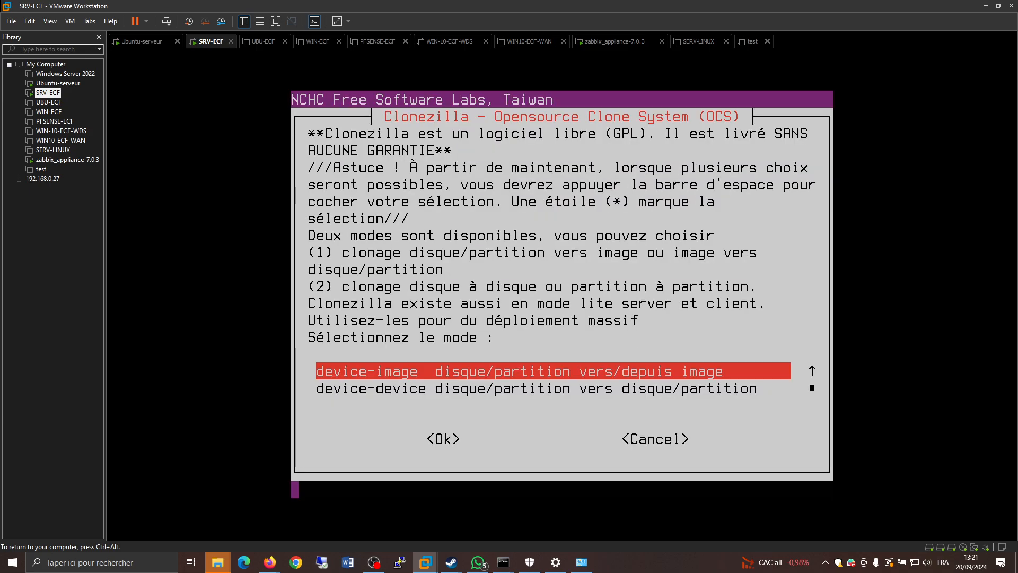
key(Down)
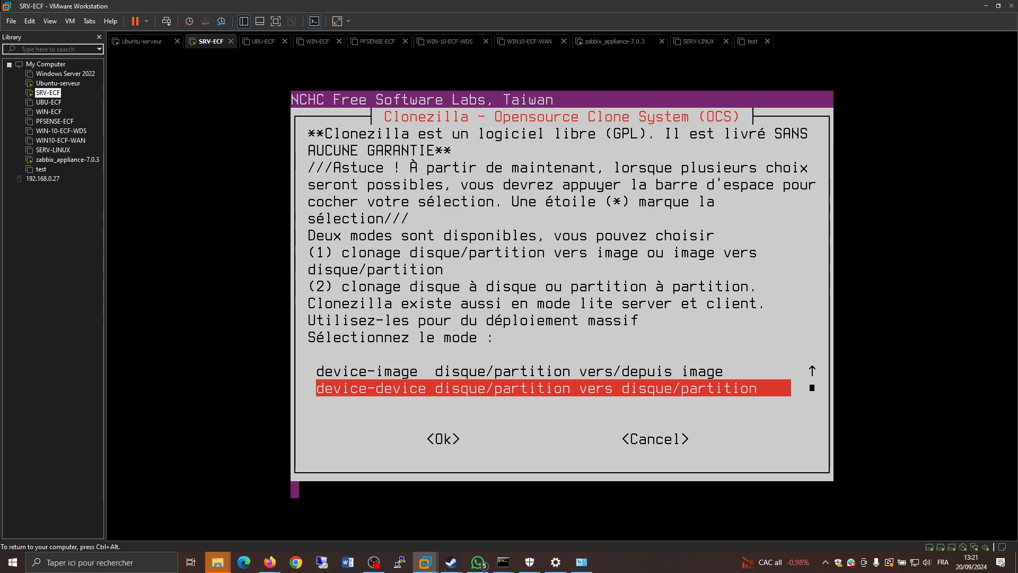
key(Return)
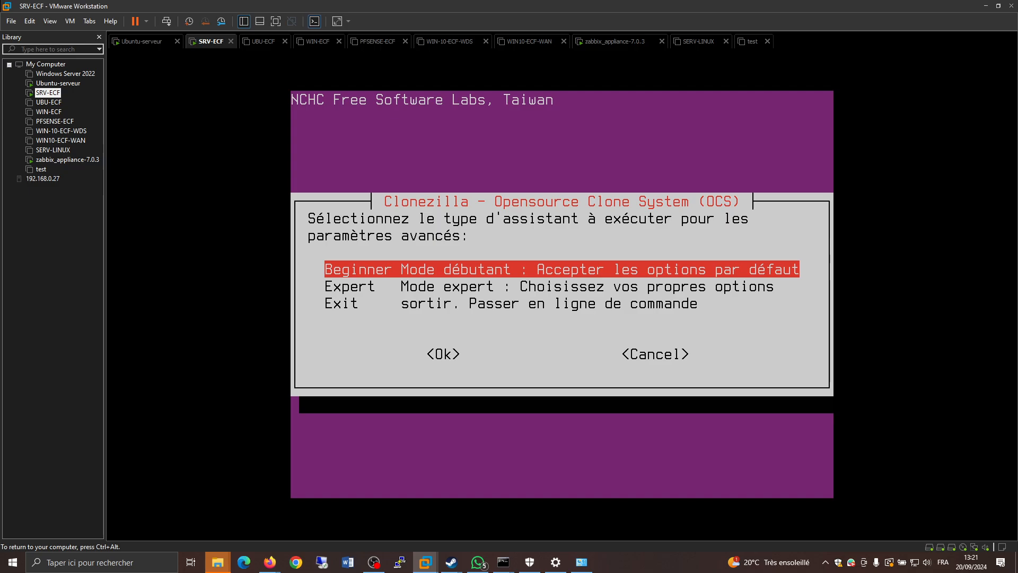
Accept beginner mode and choose disk_to_local_disk cloning with nvme0n1 as the source disk.
key(Return)
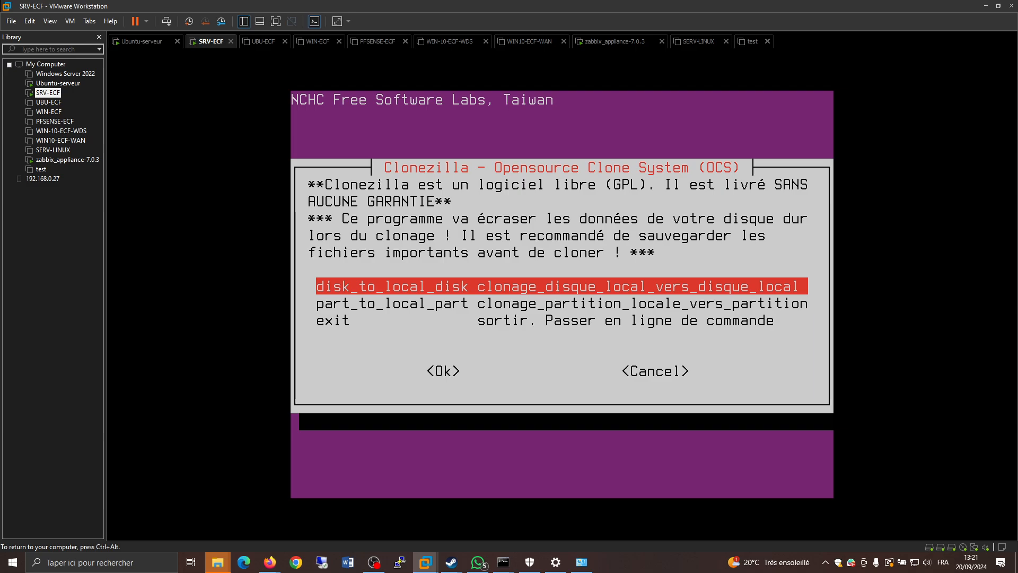
key(Down)
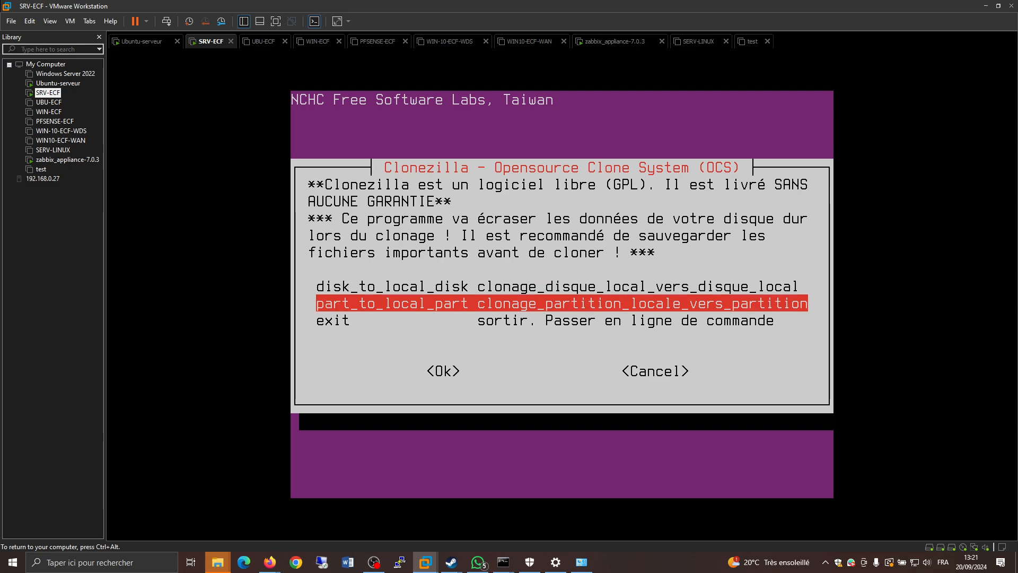
key(Up)
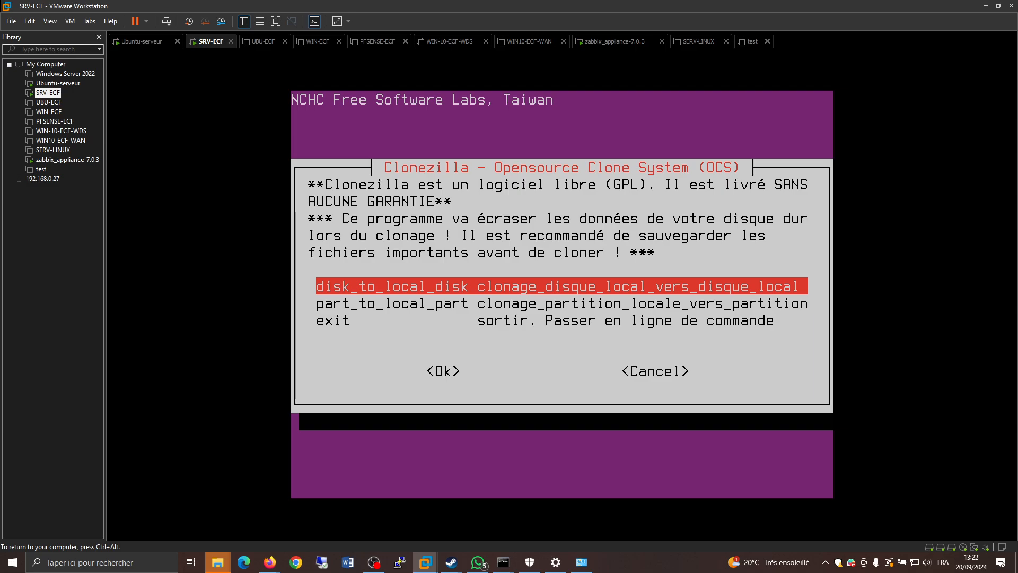
key(Return)
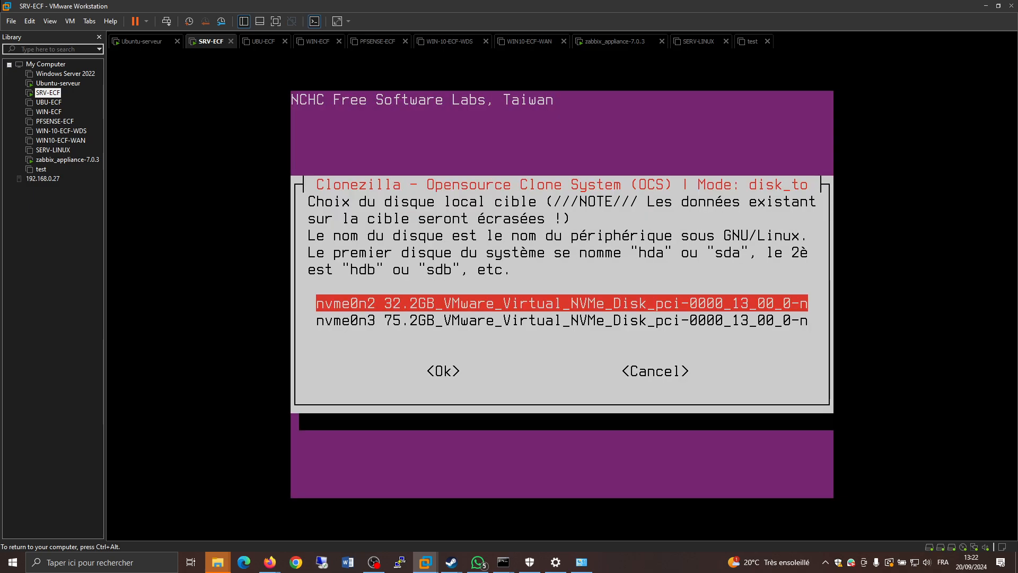
Select nvme0n3 (75.2GB) as the target disk and keep the -sfsck option to skip the file system check.
key(Down)
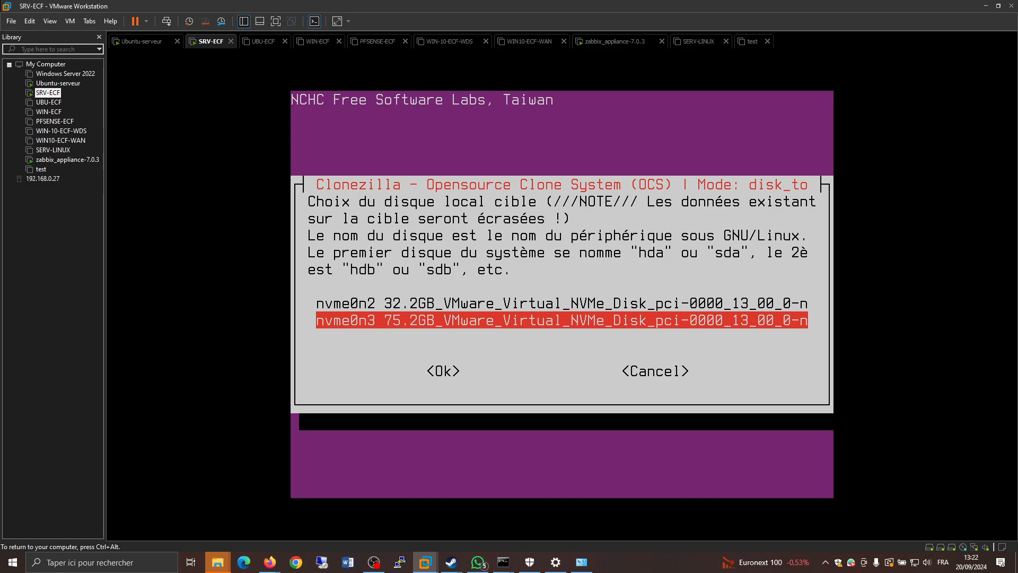
key(Return)
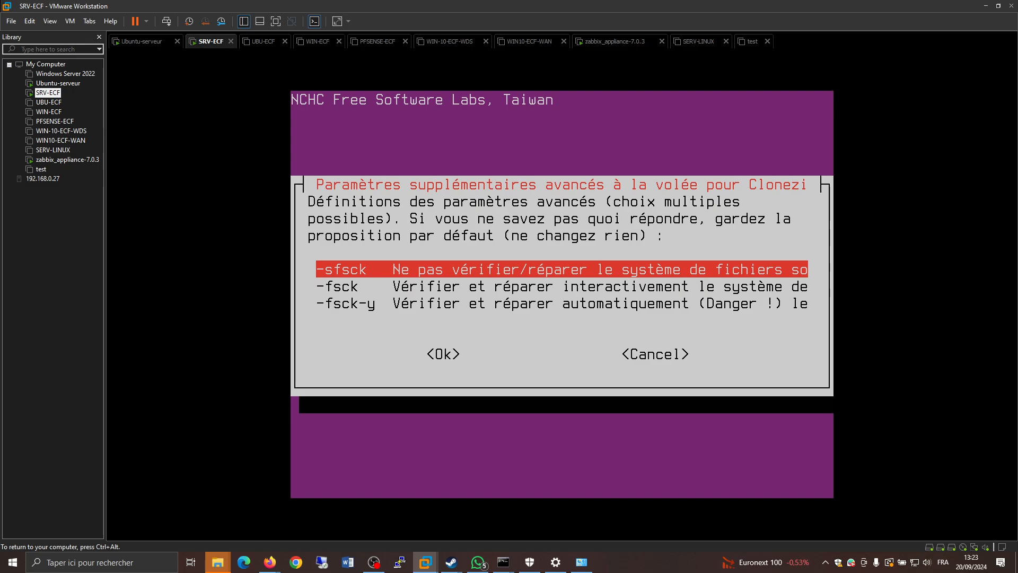
key(Down)
key(Up)
key(Down)
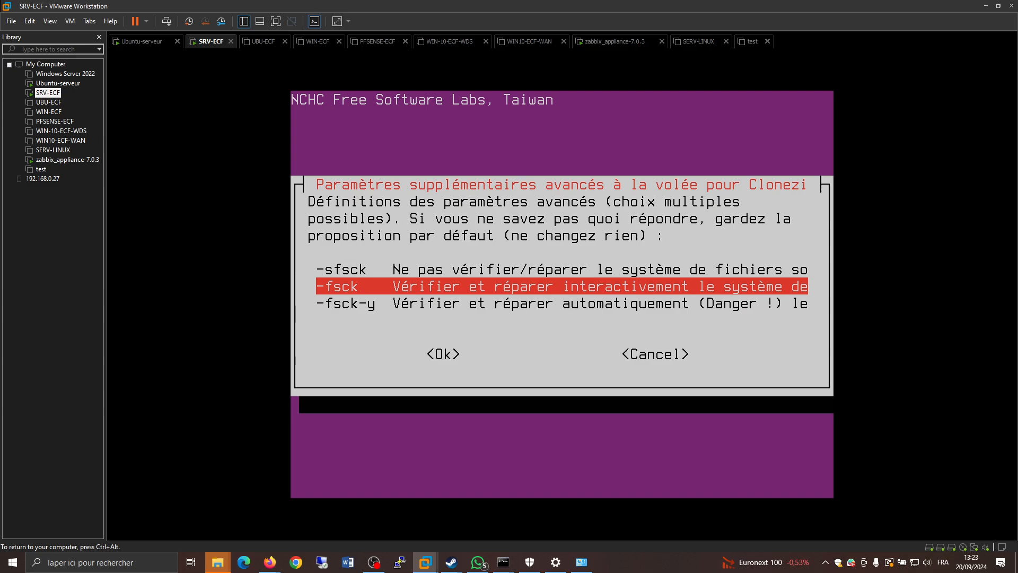
key(Up)
key(Return)
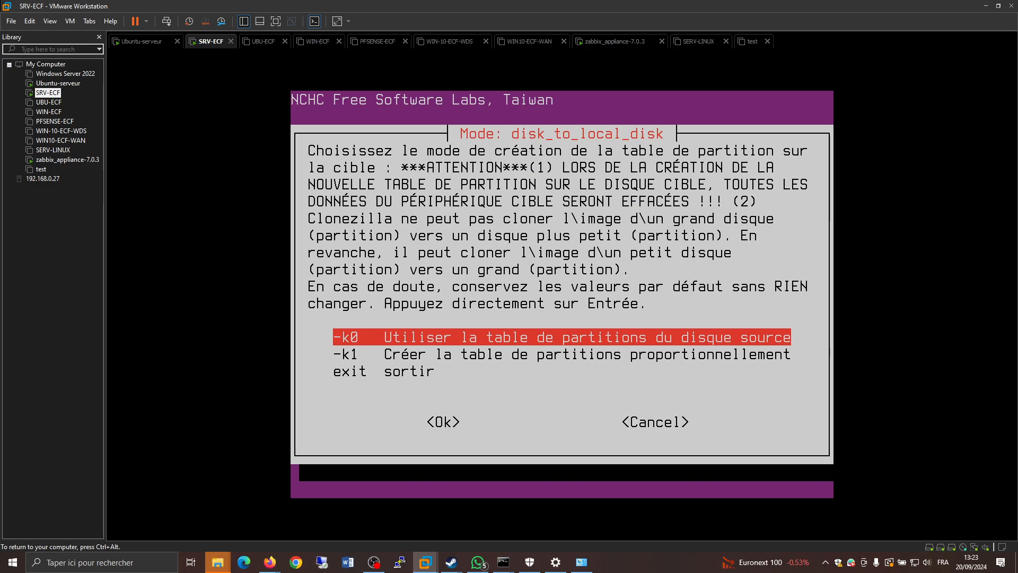
Use the source disk's partition table (-k0) and set the machine to power off when cloning is finished (-p poweroff).
key(Return)
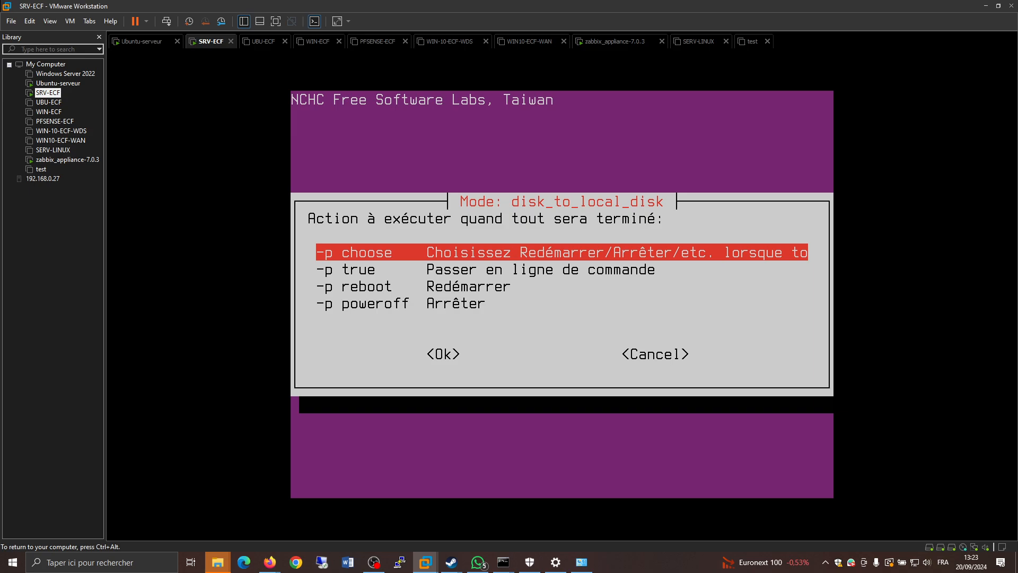
key(Down)
key(Down)
key(Down)
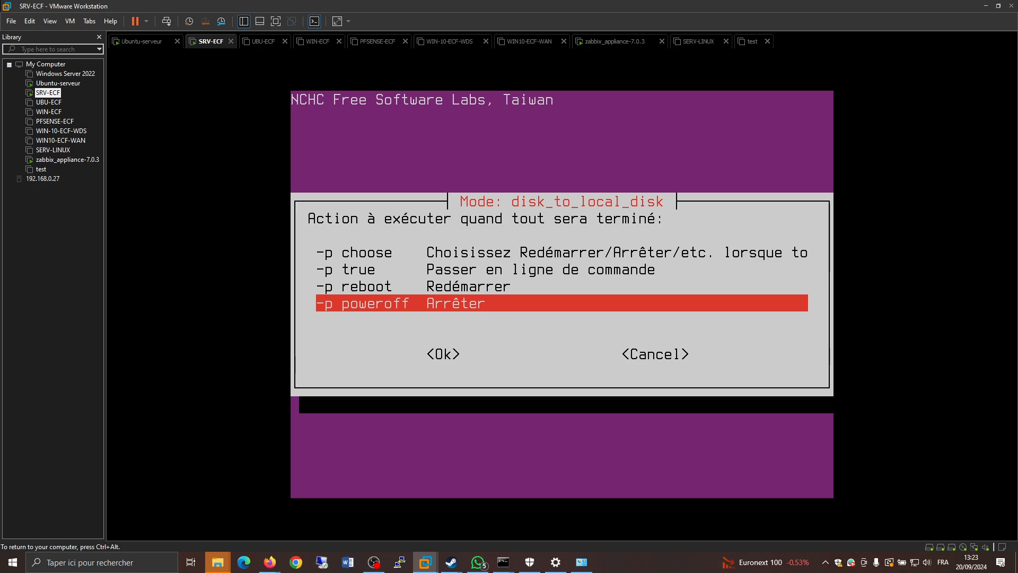
key(Return)
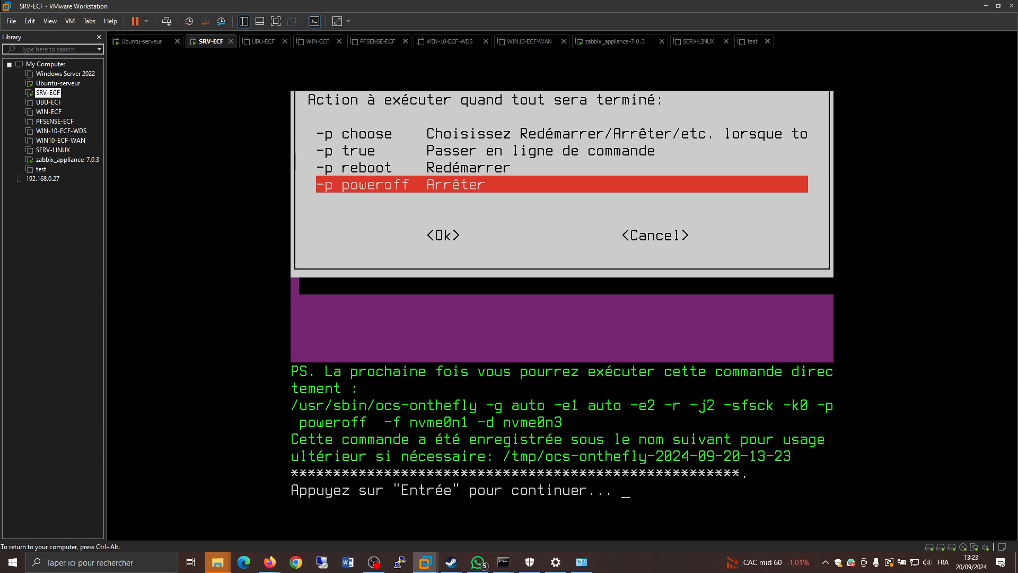
Continue past the command summary and answer y to both overwrite confirmations for nvme0n3 to start the clone.
key(Return)
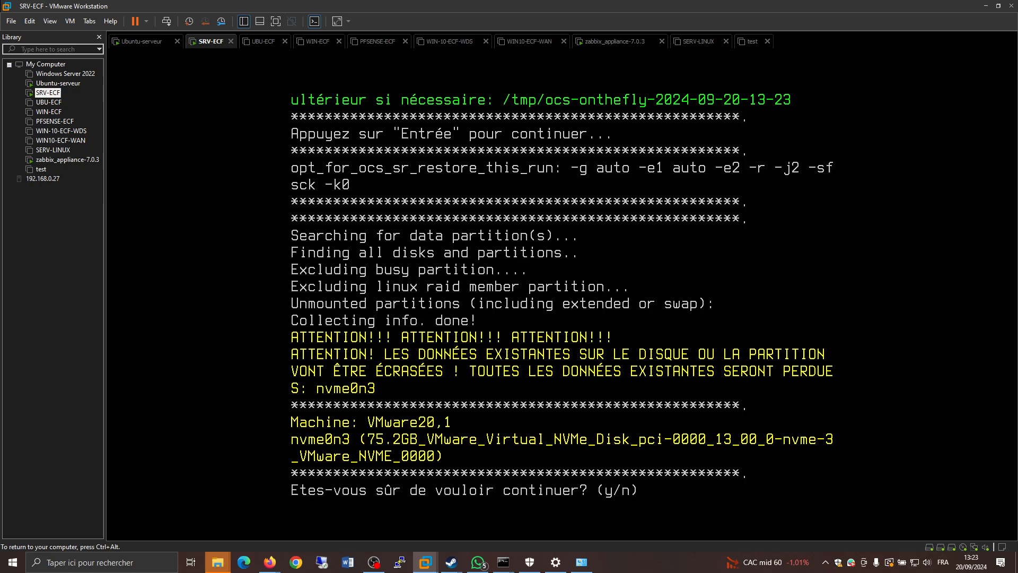
text(y)
key(Return)
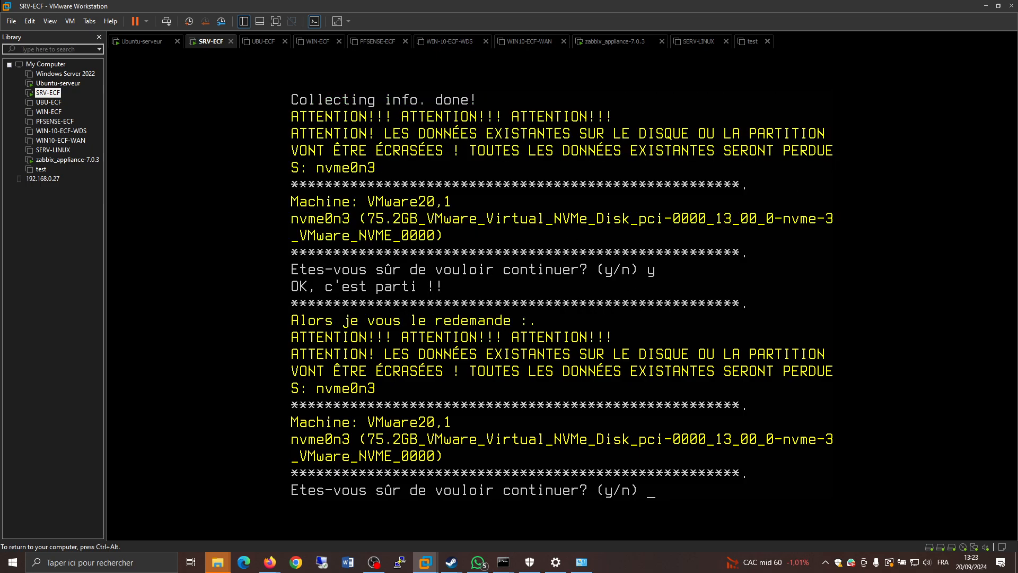
text(y)
key(Return)
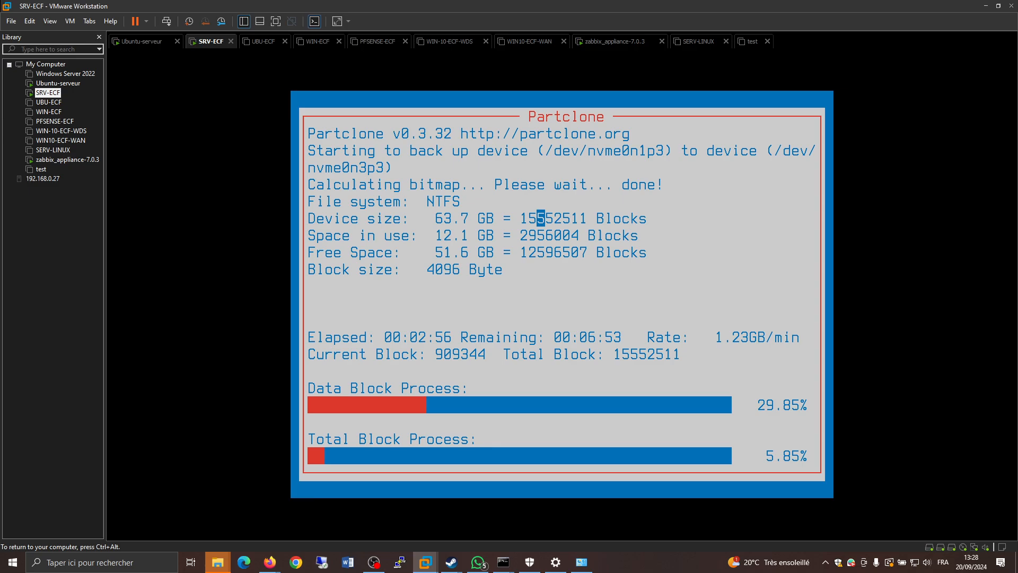
Release the pointer from the virtual machine, open the host's Task Manager and view the processor performance.
drag(541, 218, 533, 218)
key(ctrl+alt)
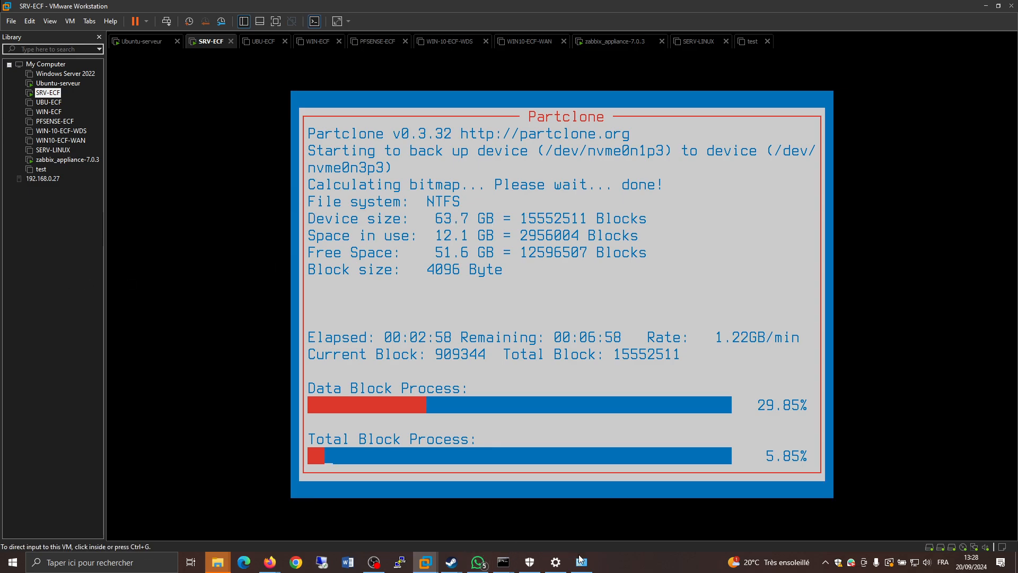
right_click(610, 563)
click(637, 509)
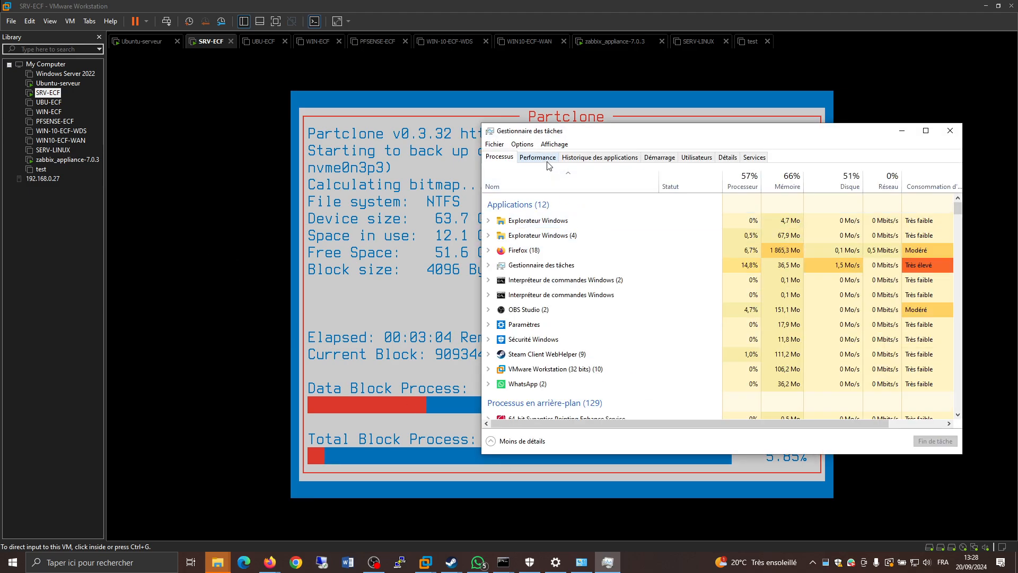
click(548, 162)
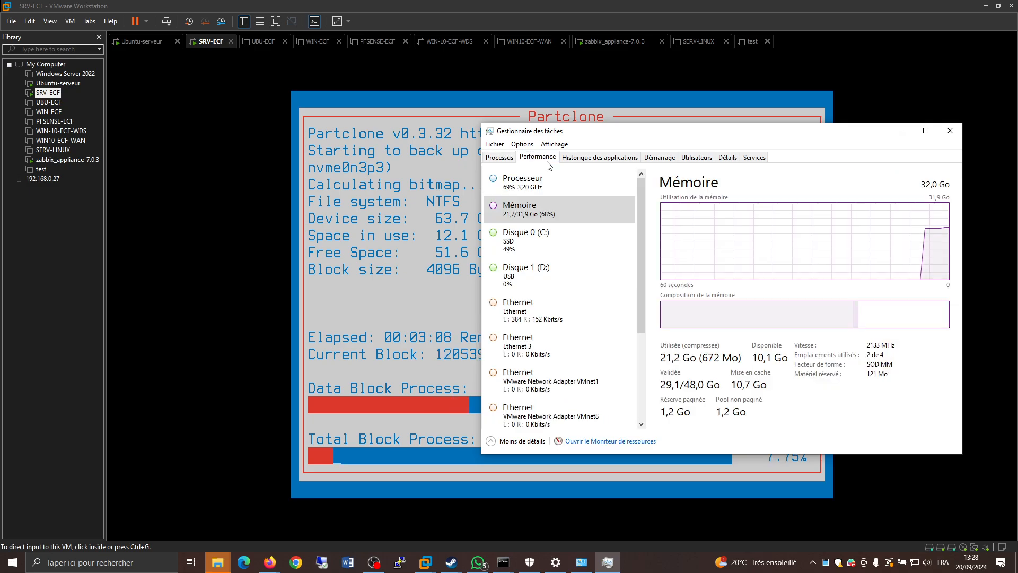
click(549, 189)
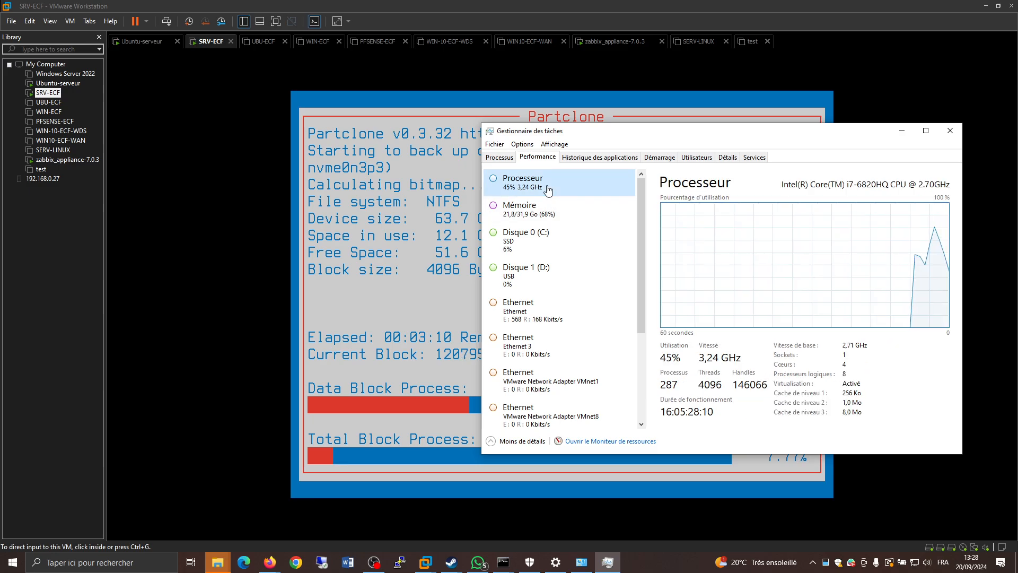
Examine the Ethernet and Disque 0 (C:) activity with the sidebar graphs shown, and minimise Task Manager.
scroll(575, 255, down, 3)
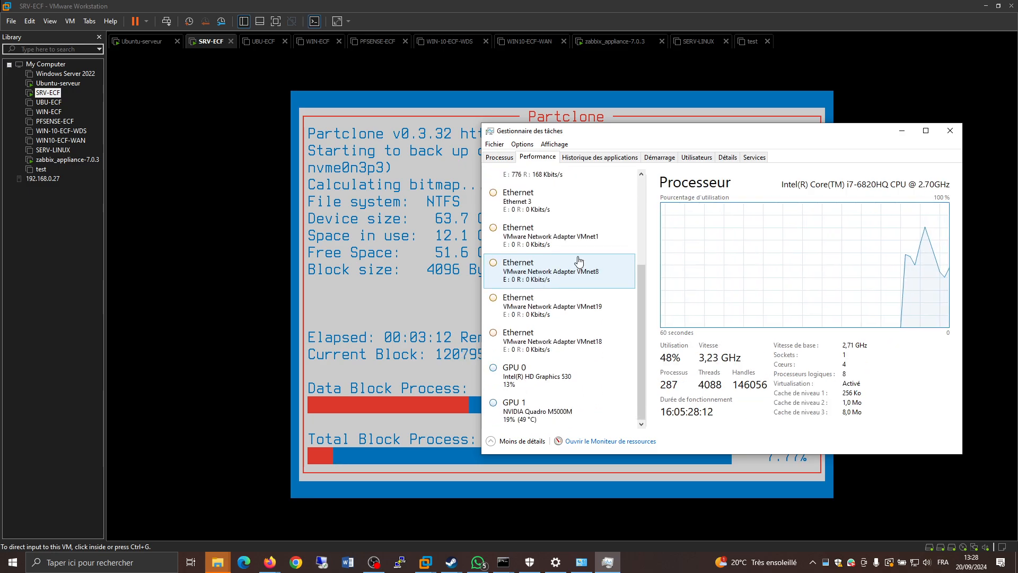
scroll(579, 260, up, 1)
click(554, 229)
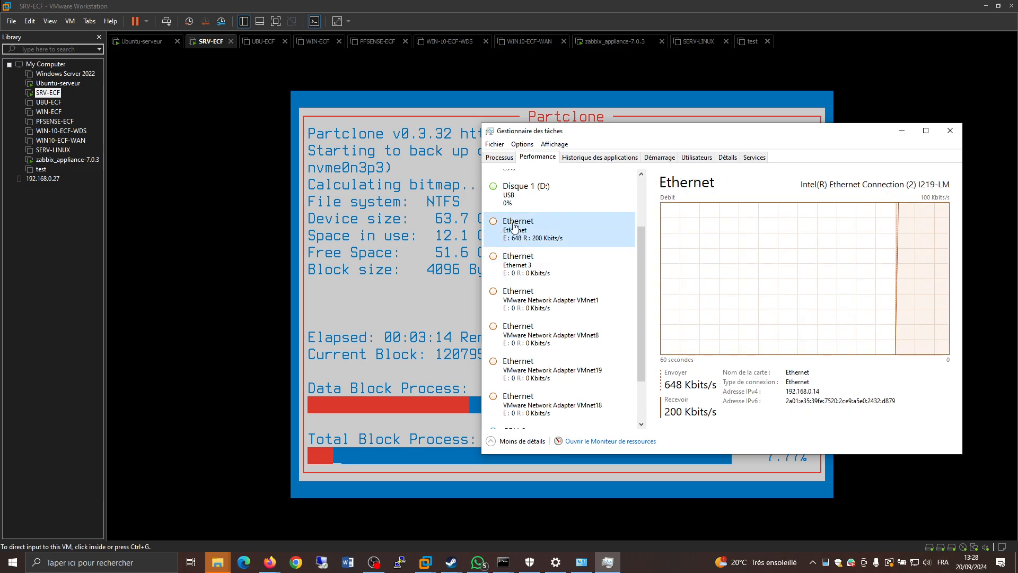
right_click(514, 223)
click(554, 242)
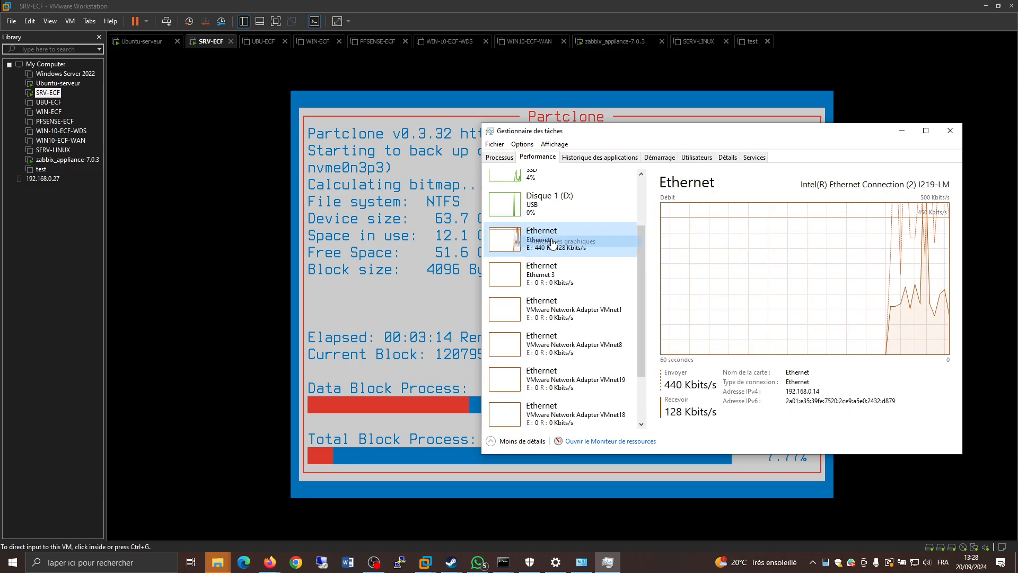
scroll(609, 253, up, 2)
click(610, 251)
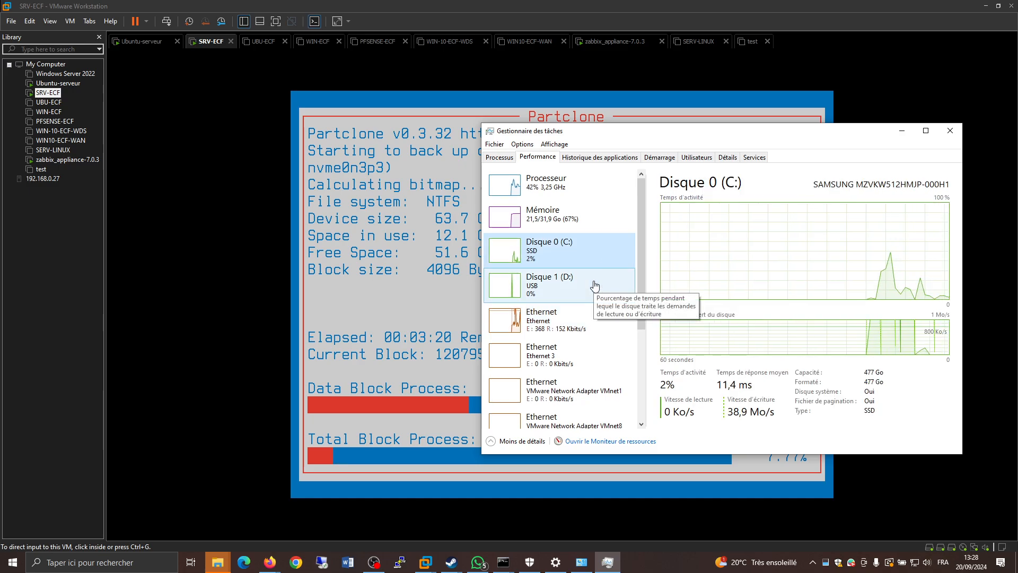
click(903, 131)
Switch to the Ubuntu-serveur virtual machine, change into the docker/ directory and list its contents.
click(55, 274)
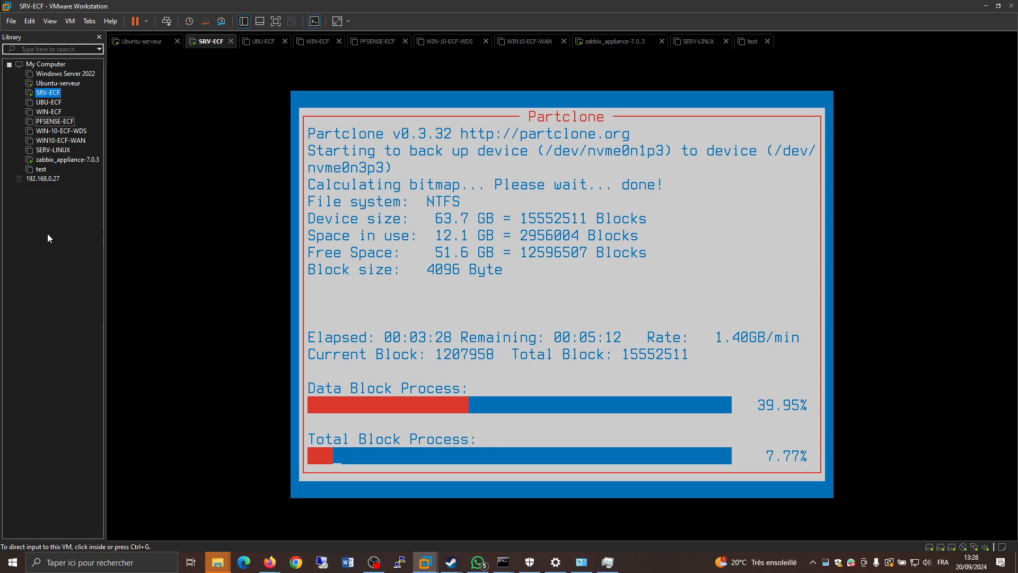
click(65, 85)
click(478, 355)
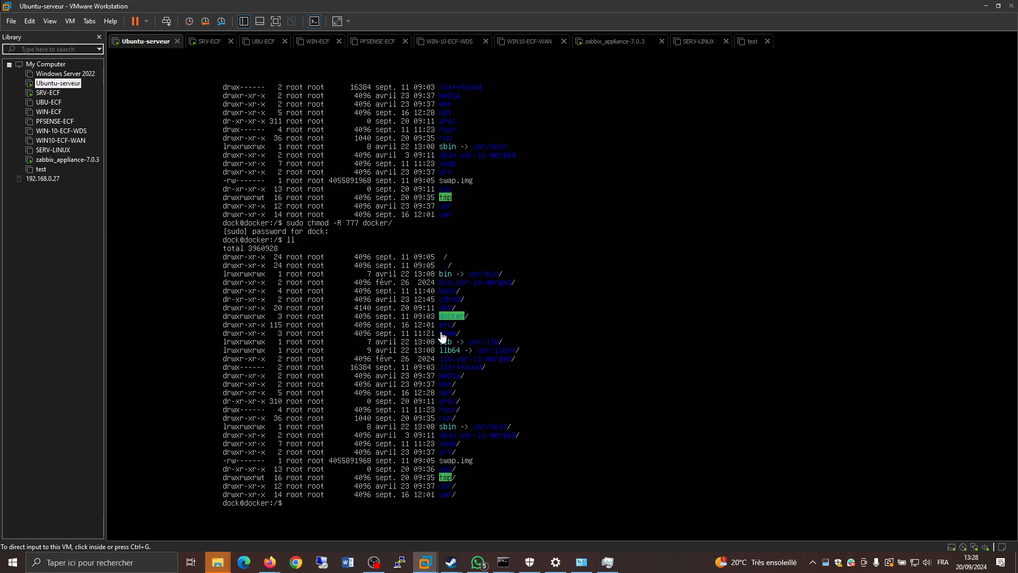
text(cd docker/)
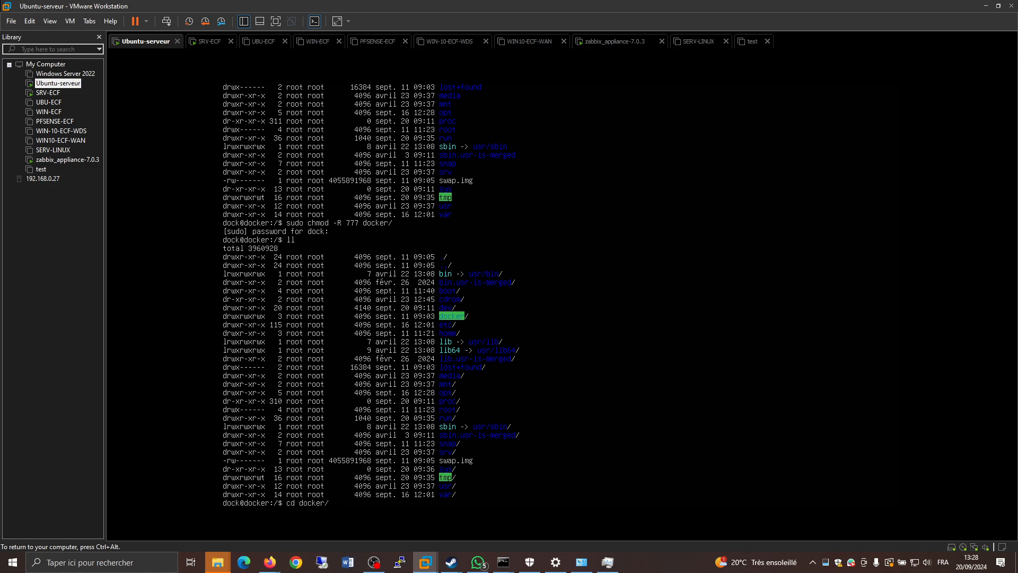
key(Return)
text(ls)
key(Return)
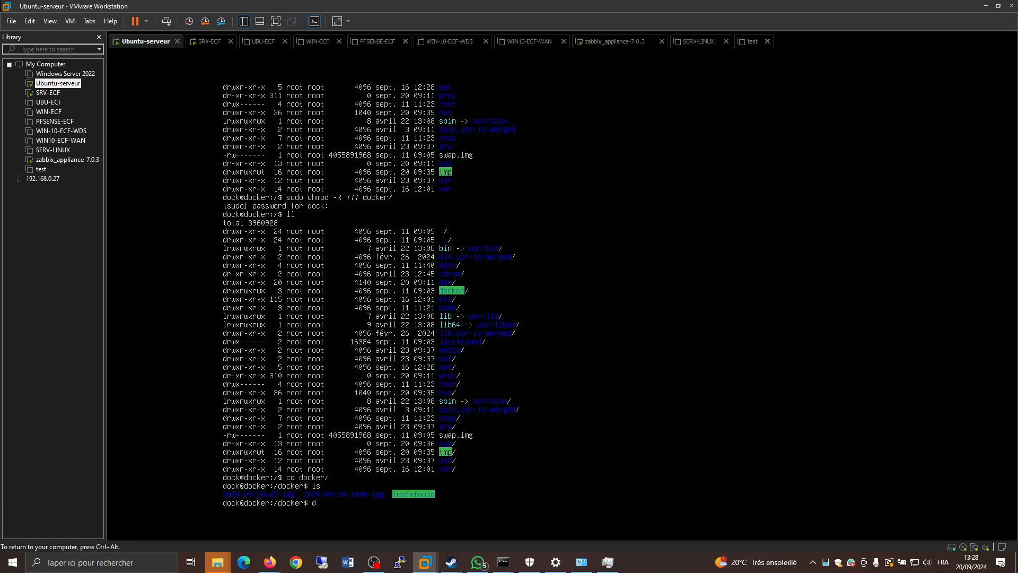
Check the mounted file systems' disk usage with df -h and list the docker directory again.
text(df -h)
key(Return)
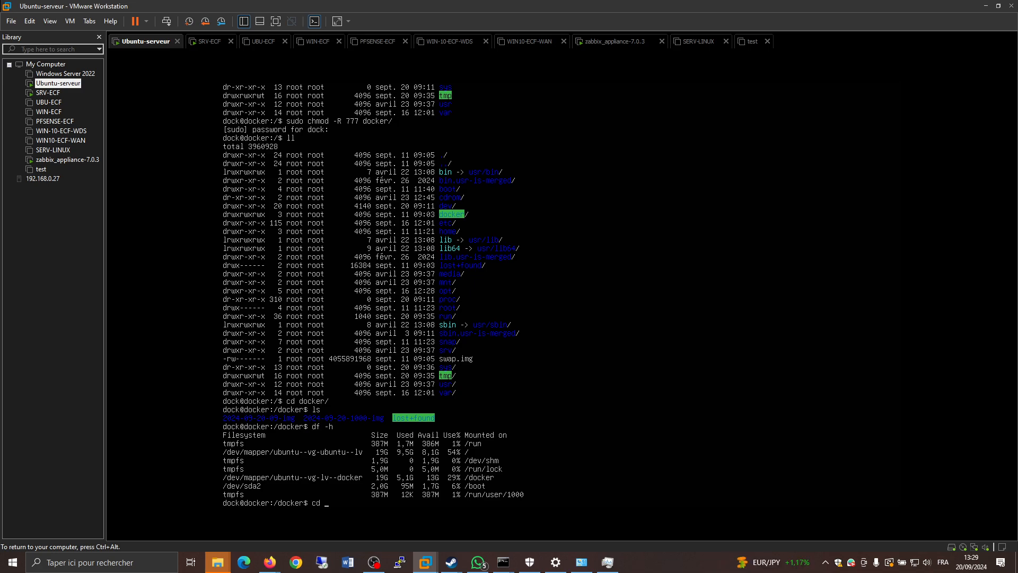
text(doc)
key(BackSpace)
key(BackSpace)
text(ls)
key(Return)
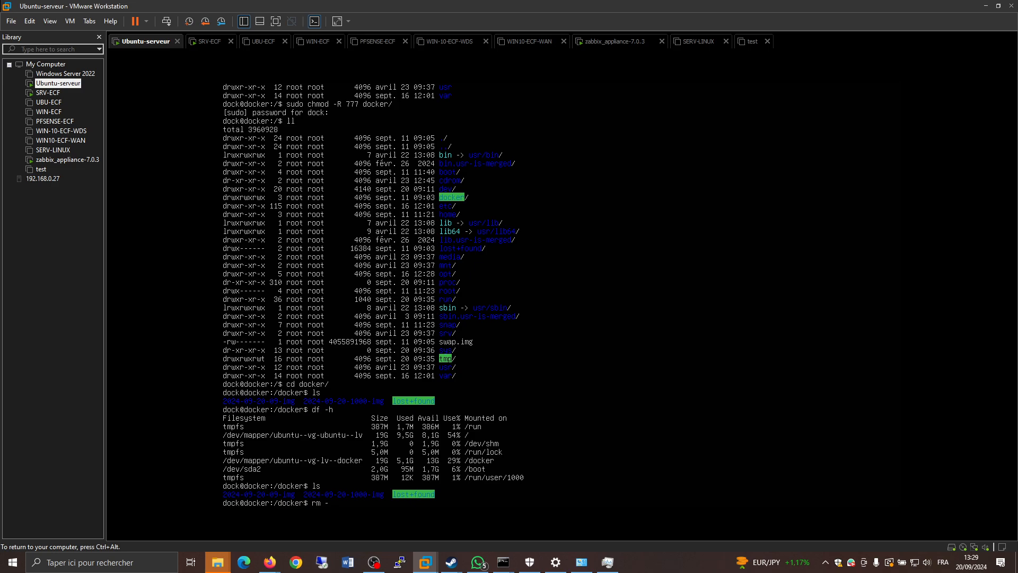
Delete the old image folders with rm -fR 2024* and list the docker directory to verify.
key(BackSpace)
text(fR 2024*)
key(Return)
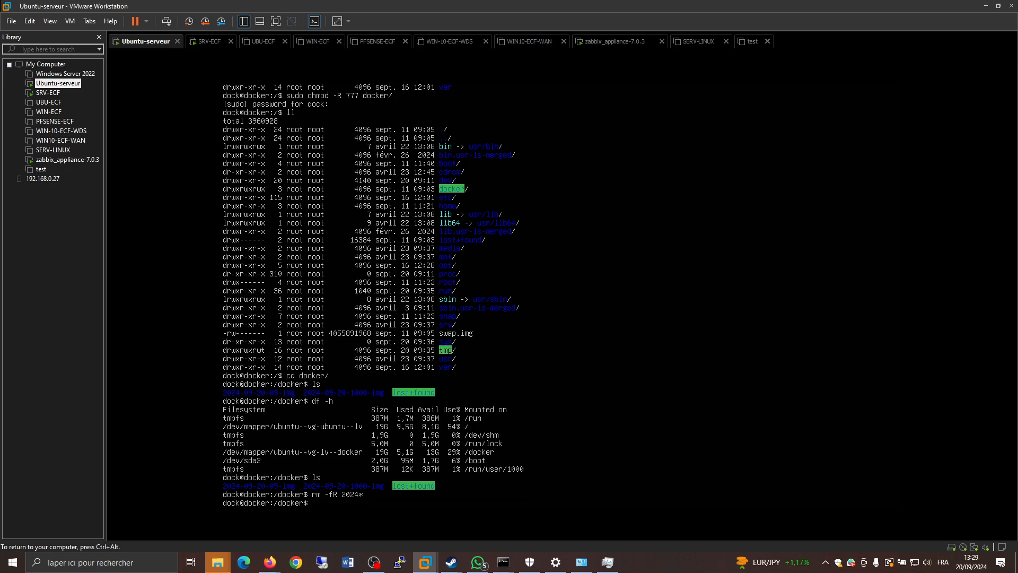
text(ls)
key(Return)
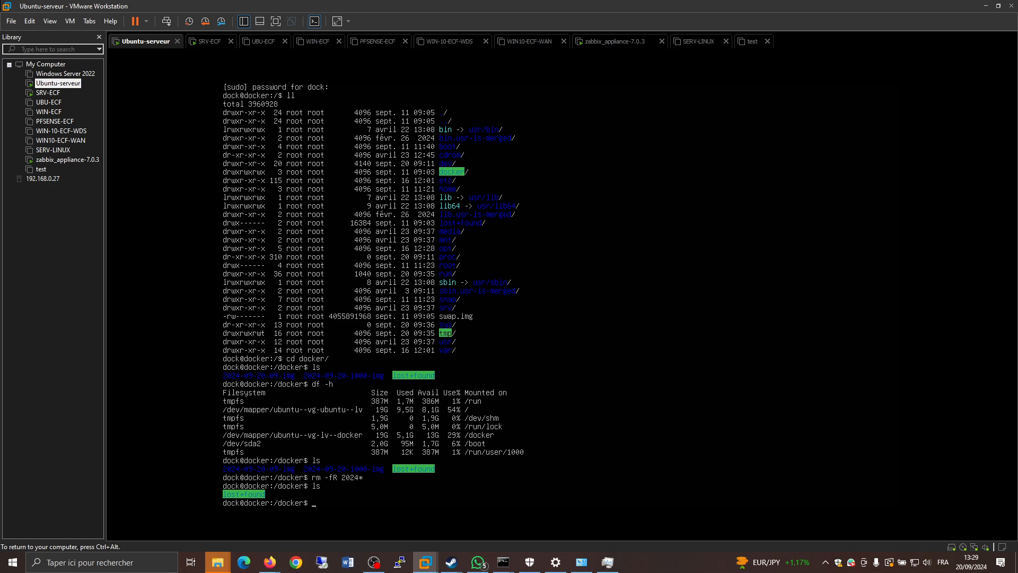
Return to SRV-ECF to check the clone's progress, and open the WIN10-ECF-WAN virtual machine.
key(ctrl+alt)
click(49, 93)
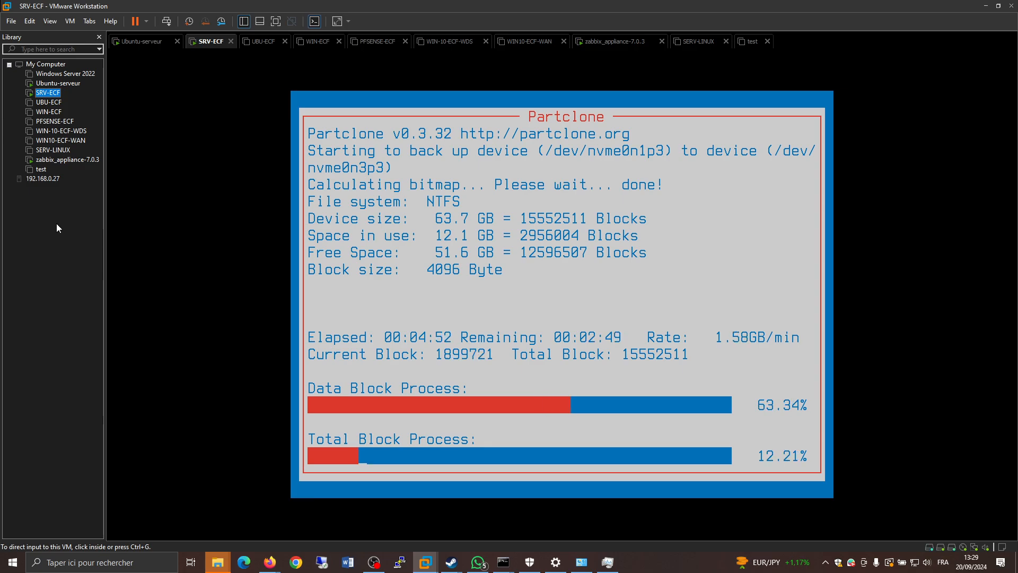
click(60, 141)
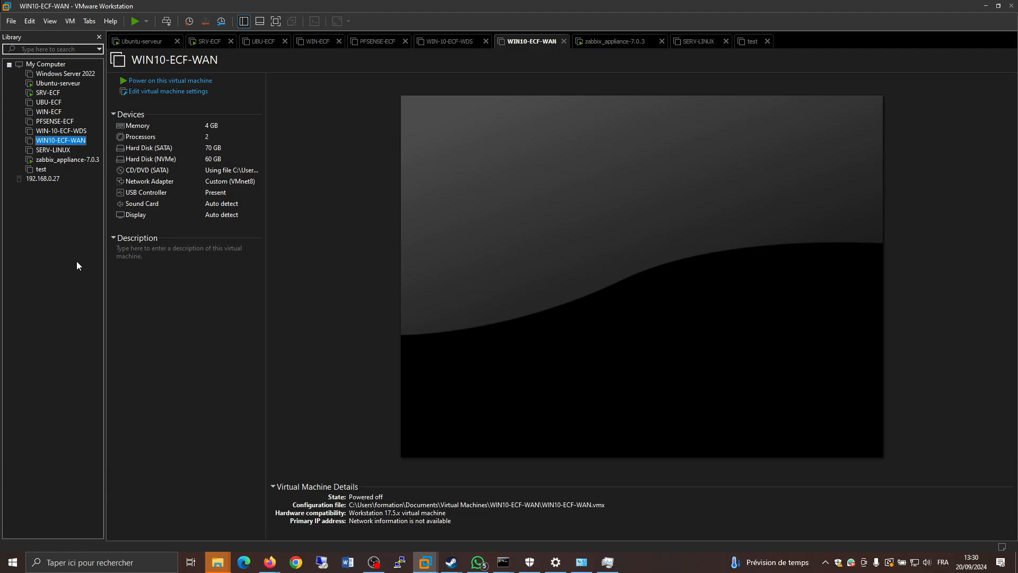
click(199, 82)
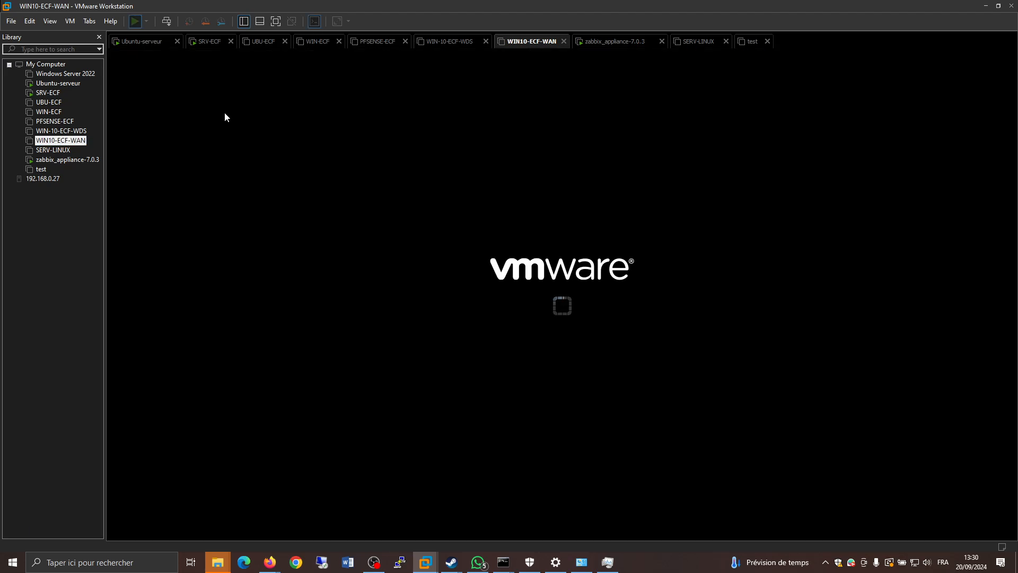
click(146, 21)
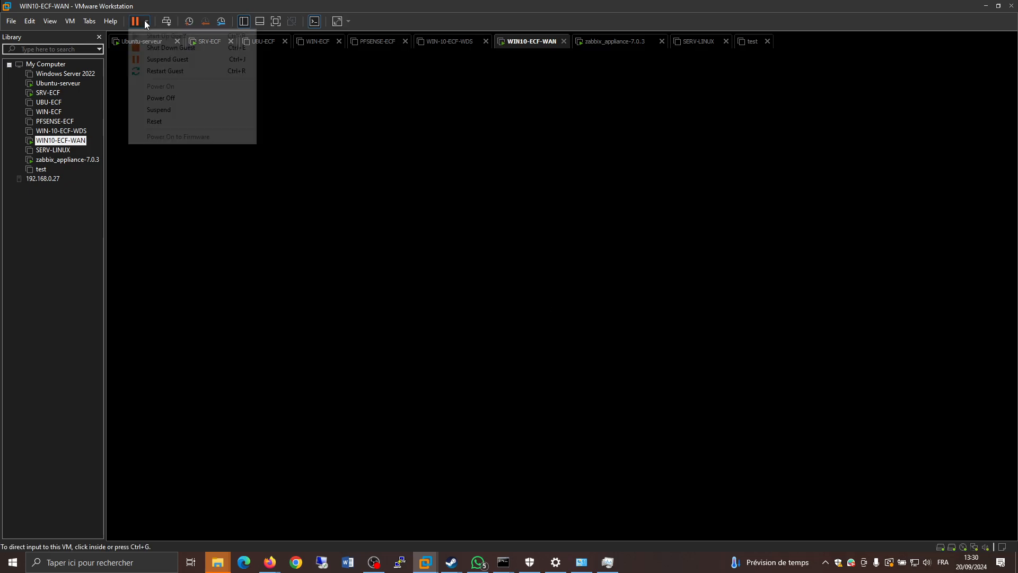
click(161, 48)
click(534, 300)
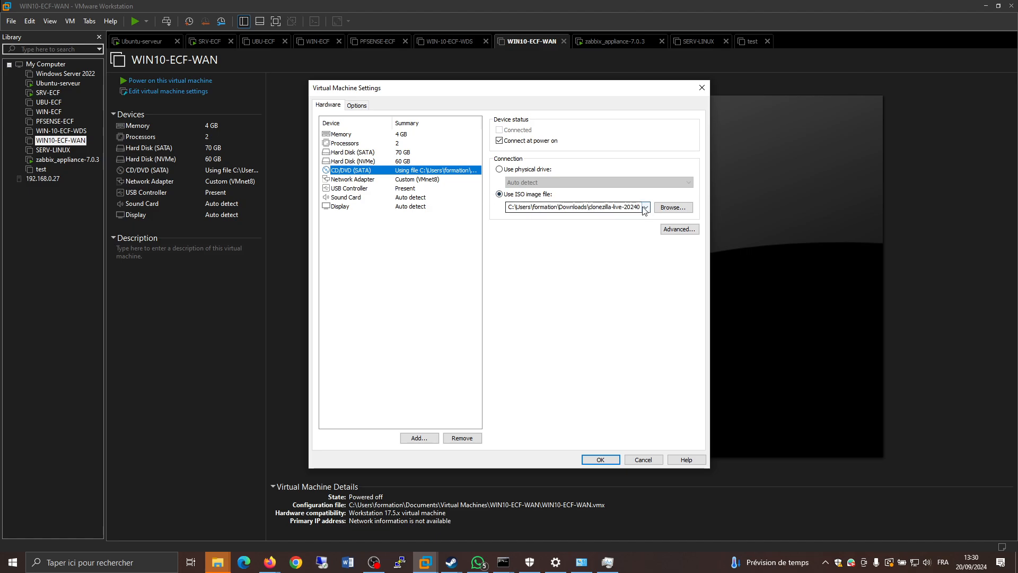
Accept the WIN10-ECF-WAN settings with the Clonezilla ISO attached and power the virtual machine on to firmware.
click(601, 460)
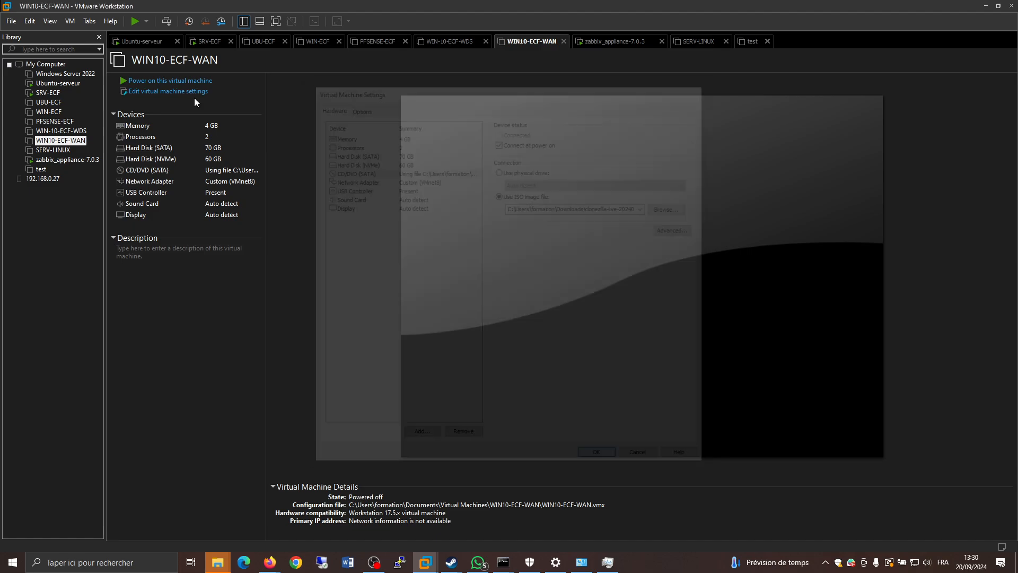
click(147, 22)
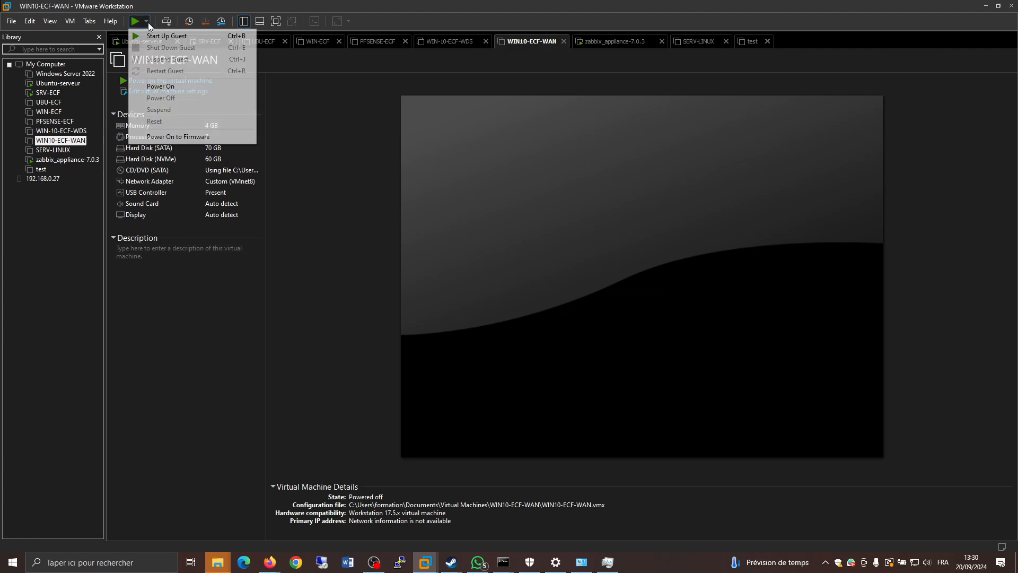
click(177, 137)
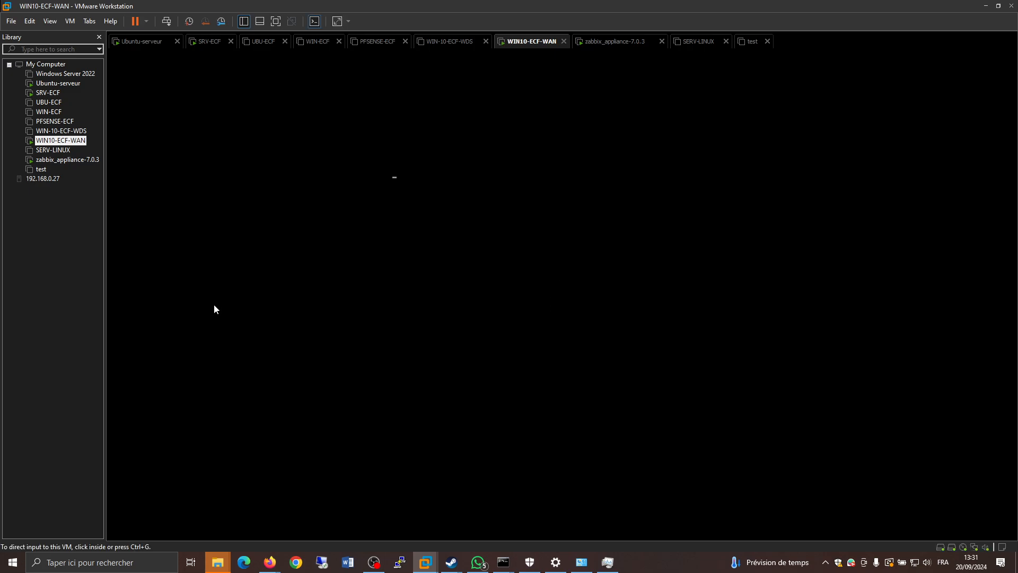
click(223, 304)
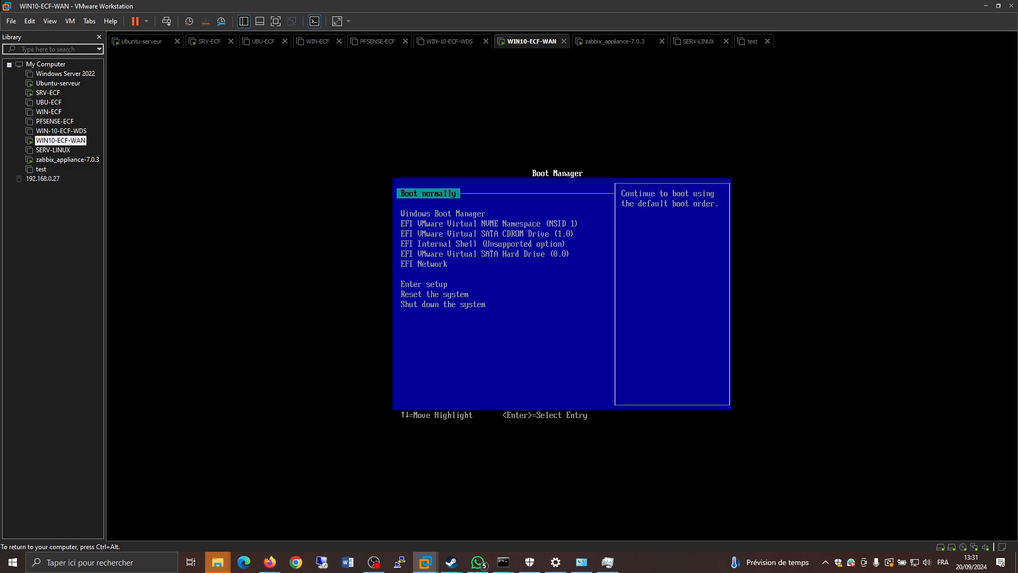
Boot the virtual machine from the EFI VMware Virtual SATA CDROM Drive (1.0).
key(Down)
key(Down)
key(Down)
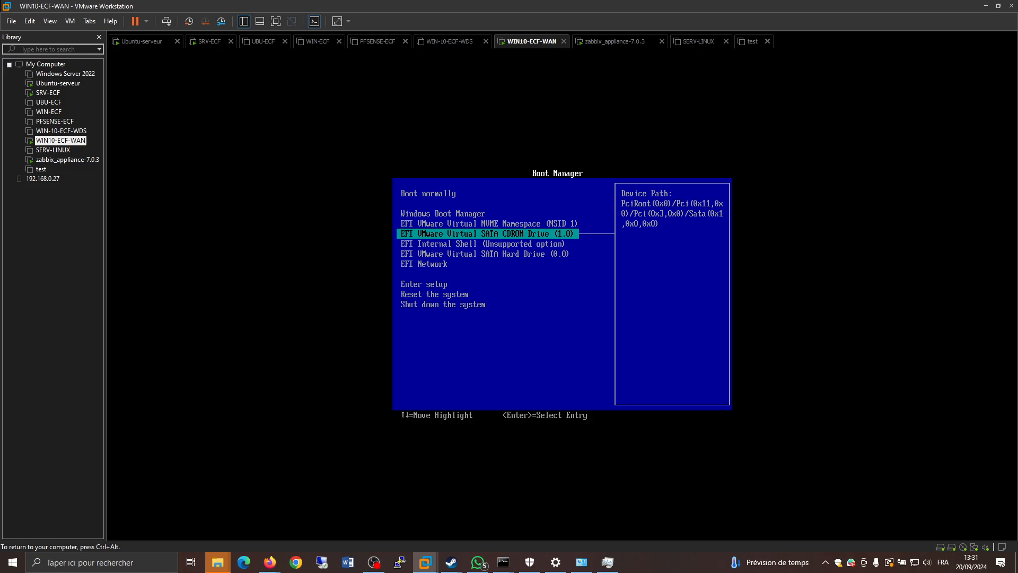
key(Return)
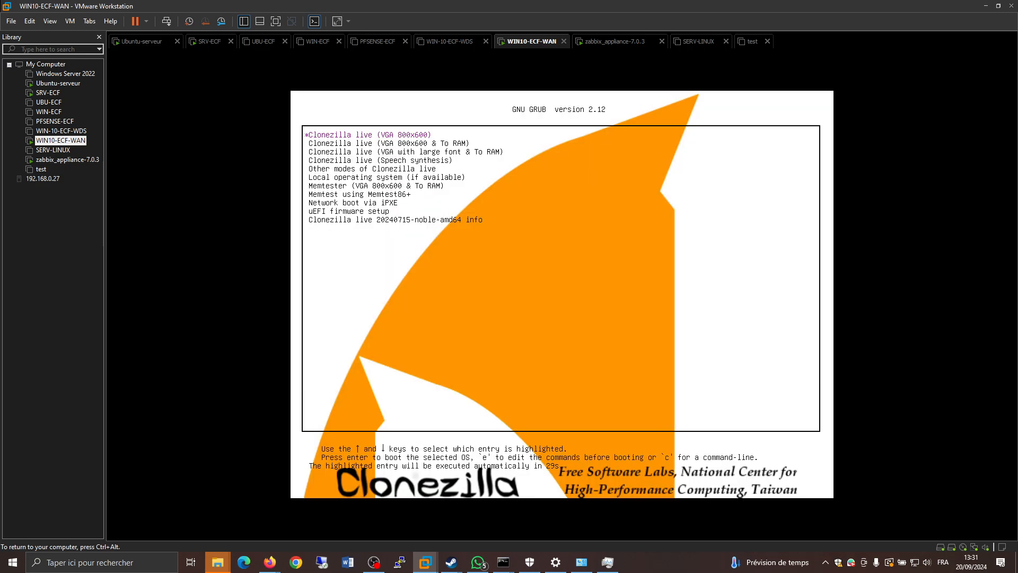
Start Clonezilla live with the VGA with large font & To RAM option.
key(Down)
key(Down)
key(Return)
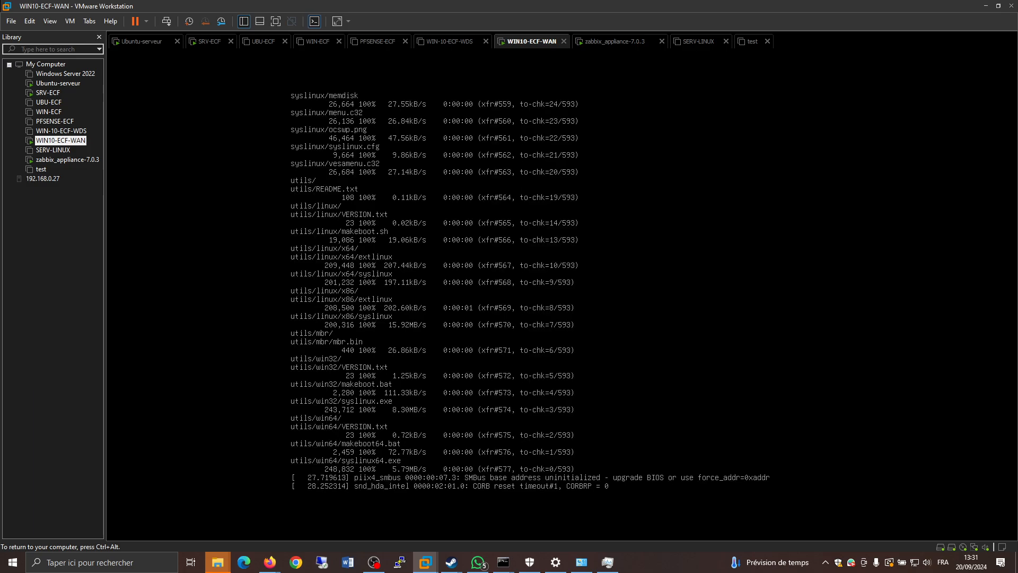
Set Clonezilla's language to fr_FR.UTF-8 French.
key(ctrl+alt)
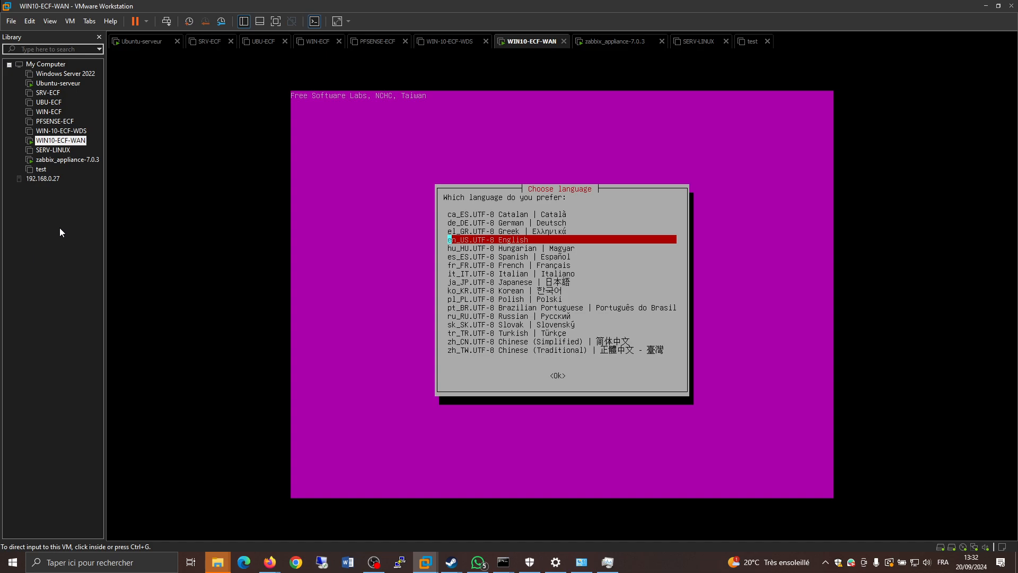
key(ctrl+g)
key(Down)
key(Down)
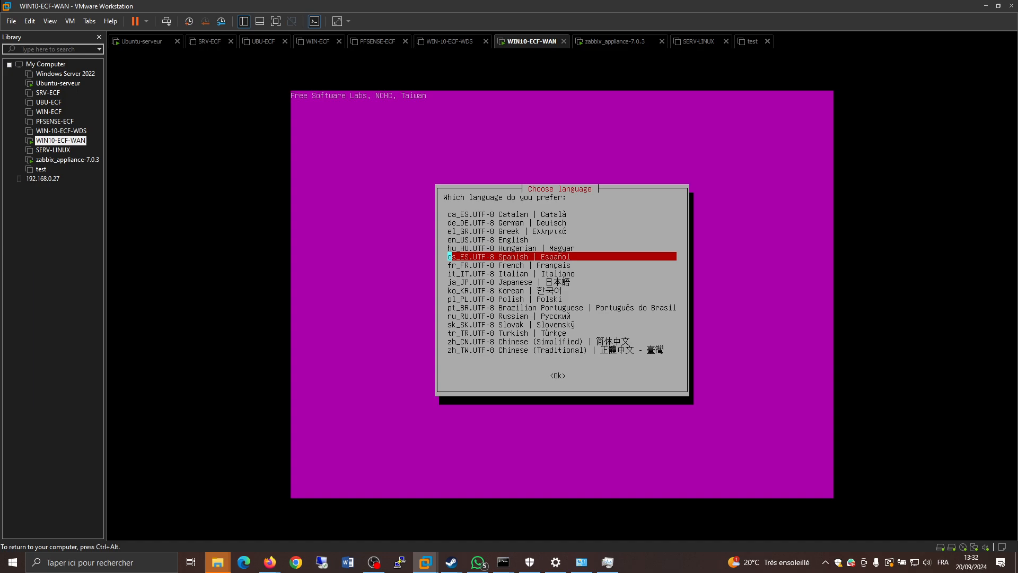
key(Down)
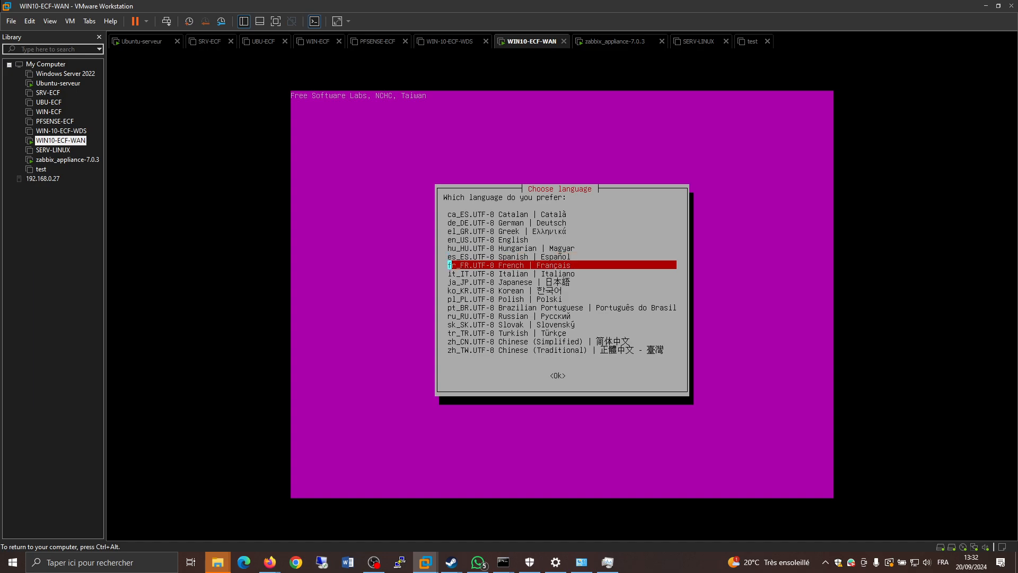
key(Return)
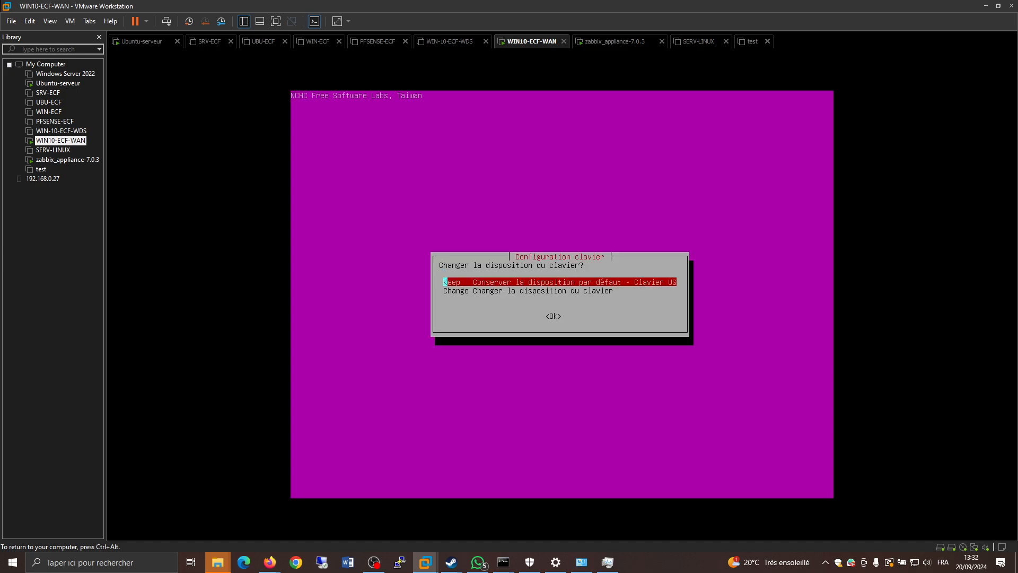
Choose to change the keyboard layout and accept the Generic 105-key PC model.
key(Down)
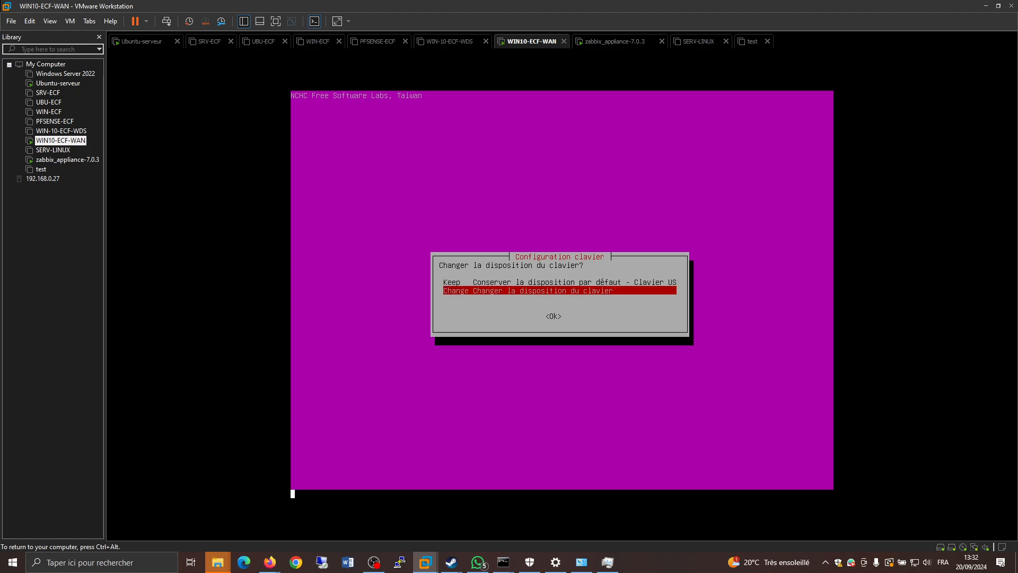
key(Return)
key(Return)
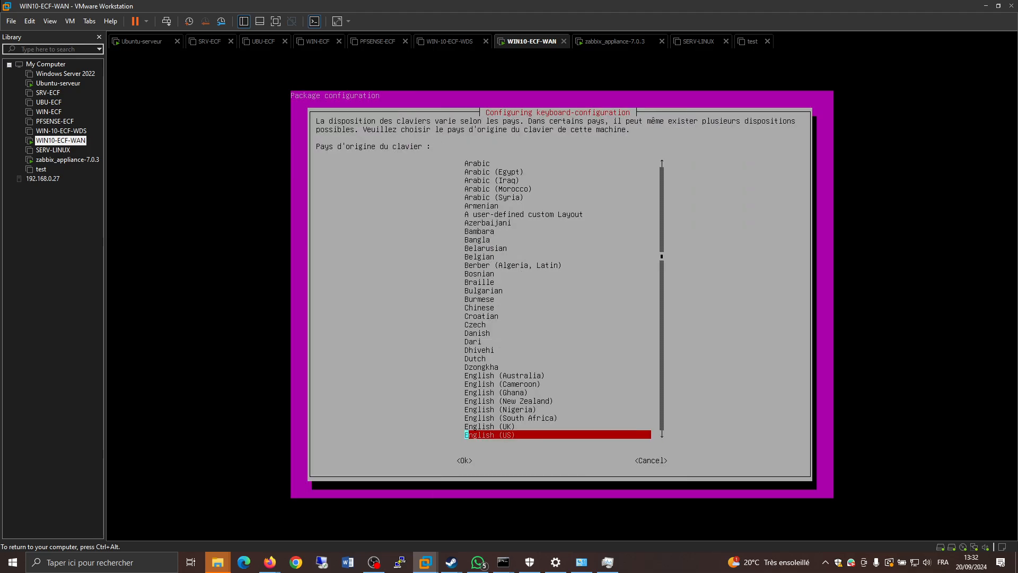
key(Return)
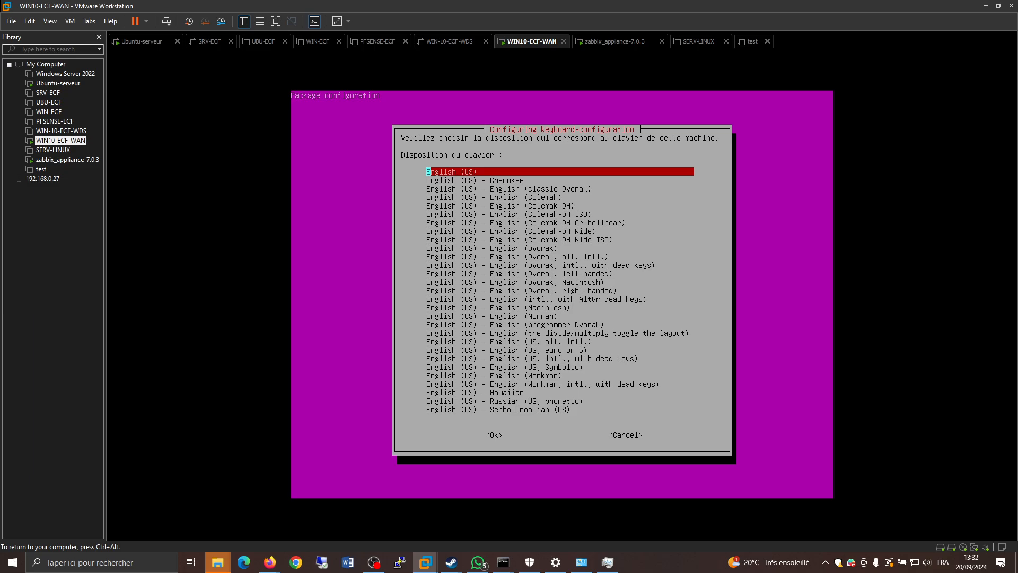
key(Down)
key(Down)
key(Down)
key(Down)
key(Down)
key(Down)
key(Down)
key(Down)
key(Down)
key(Down)
key(Down)
key(Down)
key(Down)
key(Down)
key(Down)
key(Down)
key(Down)
key(Down)
key(Down)
key(Down)
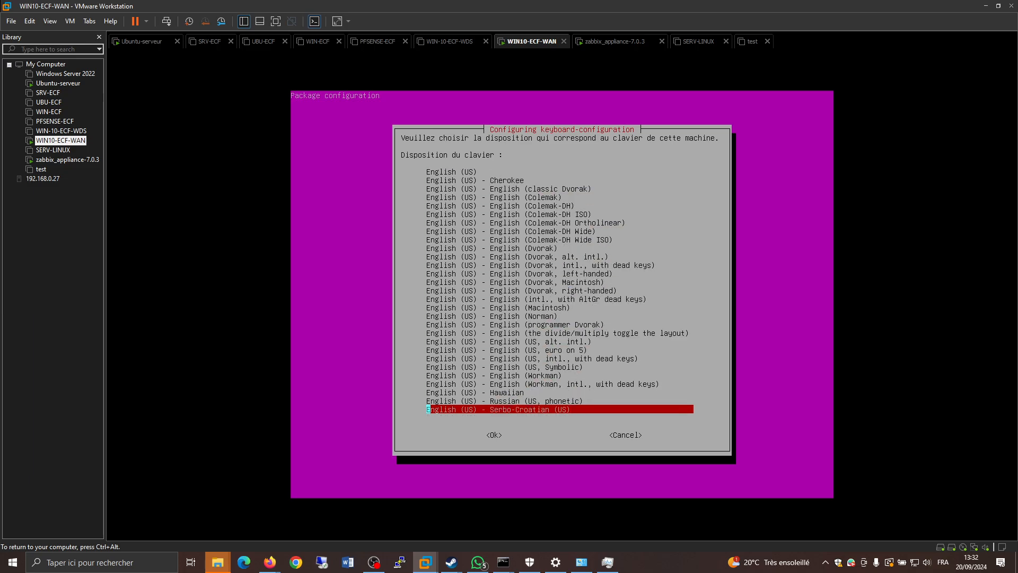
key(Up)
key(Up)
key(Up)
key(Up)
key(Up)
key(Up)
key(Up)
key(Up)
key(Up)
key(Up)
key(Up)
key(Up)
key(Up)
key(Up)
key(Up)
key(Up)
key(Up)
key(Up)
key(Up)
key(Up)
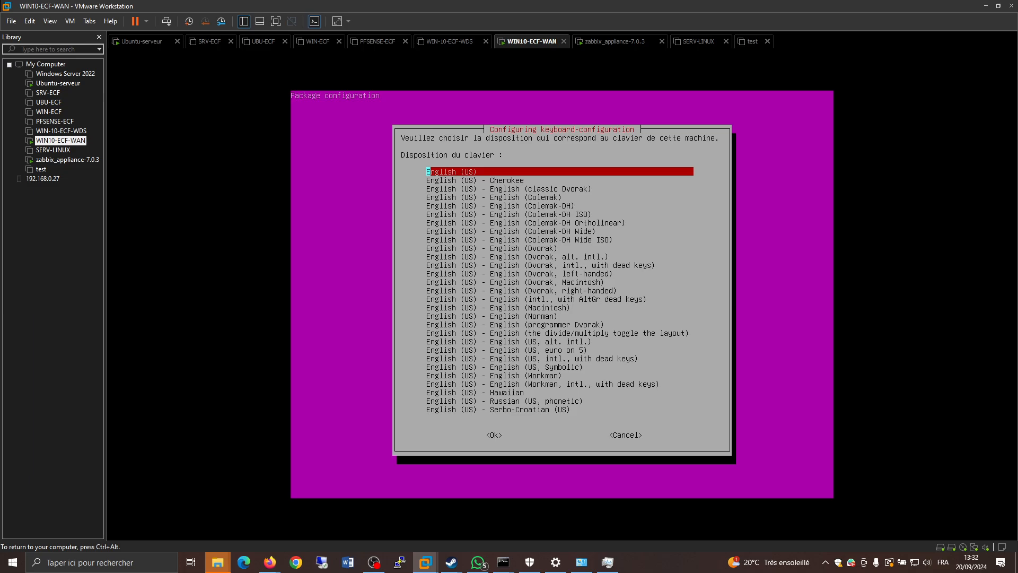
key(Tab)
key(Tab)
key(Return)
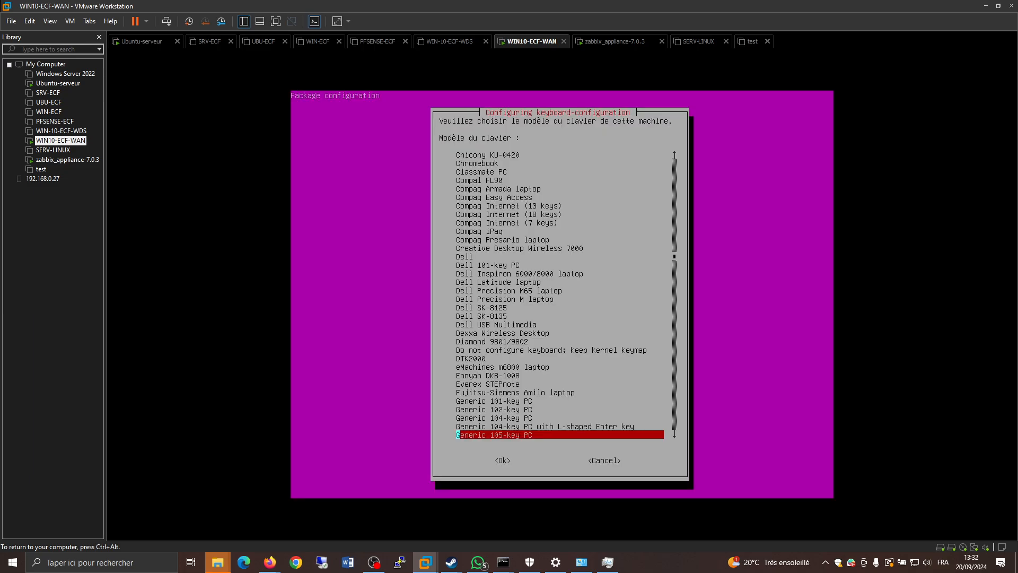
key(Down)
key(Up)
key(Return)
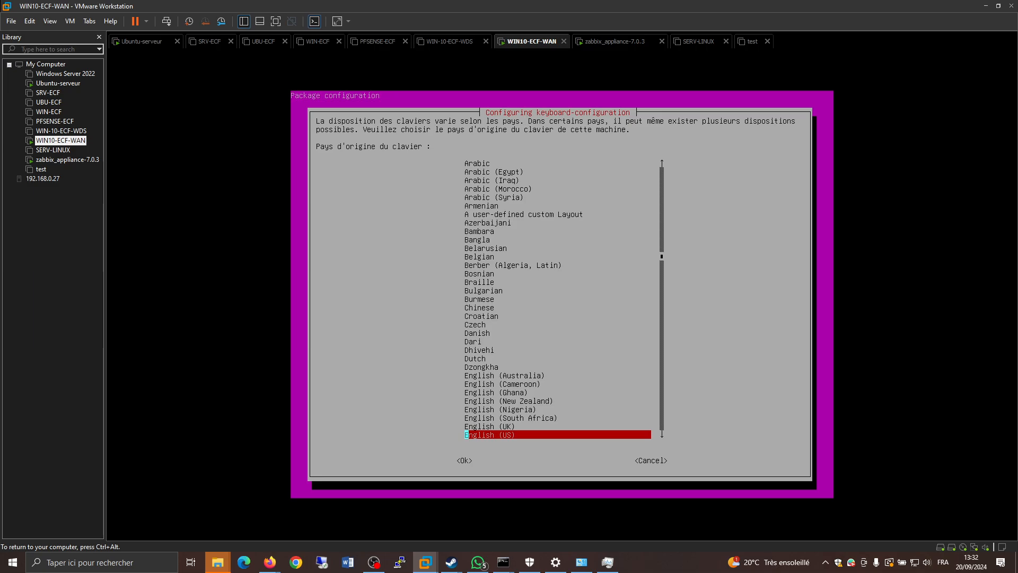
Set the keyboard's country of origin to French.
key(Up)
key(Up)
key(Up)
key(Up)
key(Down)
key(Down)
key(Down)
key(Down)
key(Down)
key(Down)
key(Down)
key(Down)
key(Down)
key(Down)
key(Down)
key(Down)
key(Down)
key(Down)
key(Down)
key(Down)
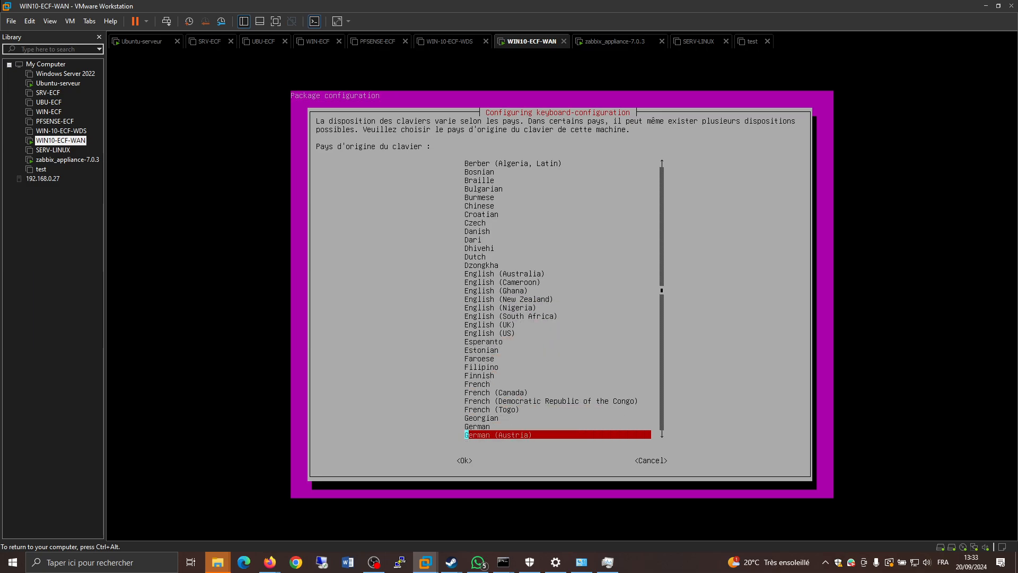
key(Up)
key(Up)
key(Up)
key(Up)
key(Up)
key(Up)
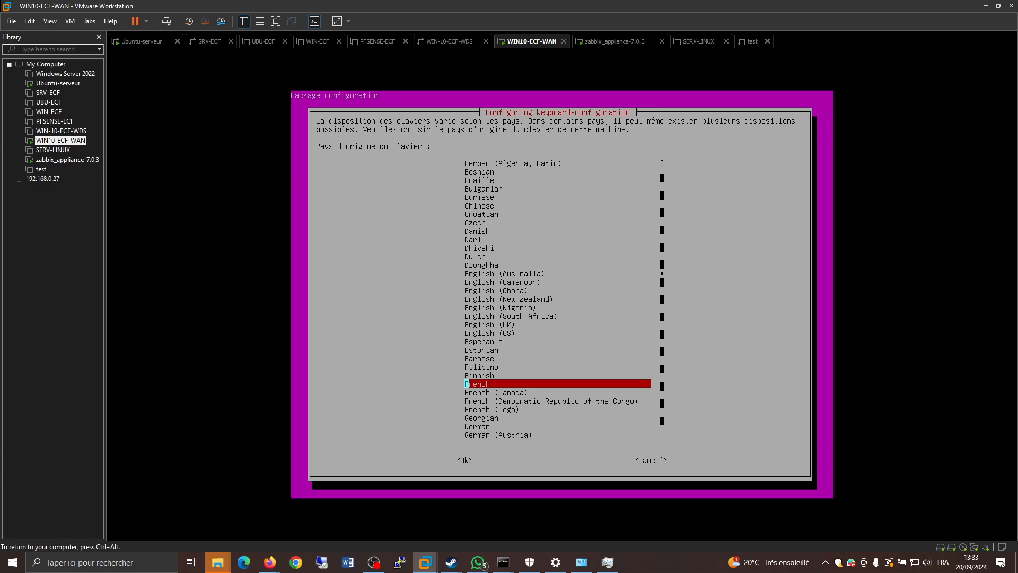
key(Return)
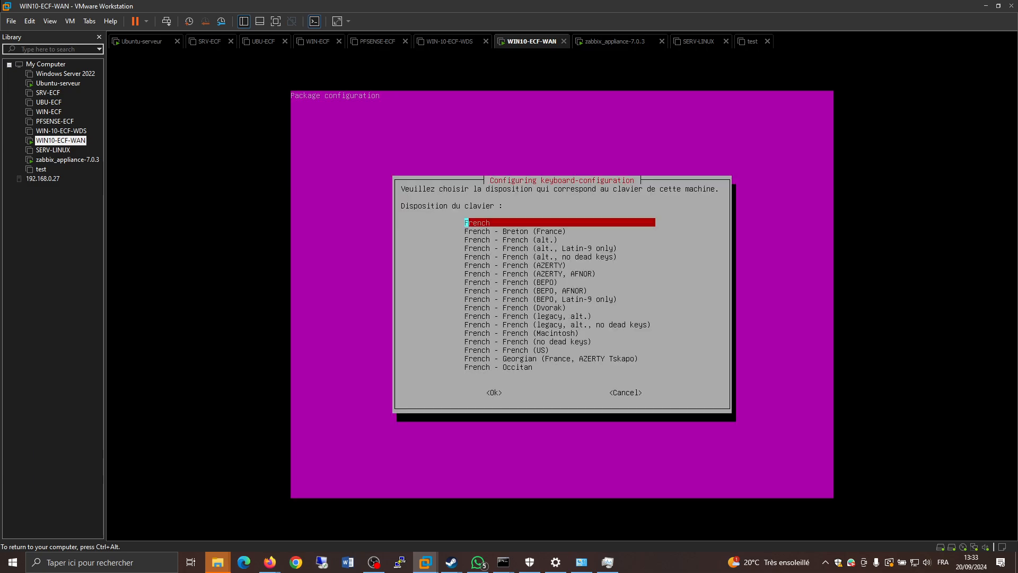
Select the plain French keyboard layout and finish its configuration without a compose key.
key(Return)
key(Return)
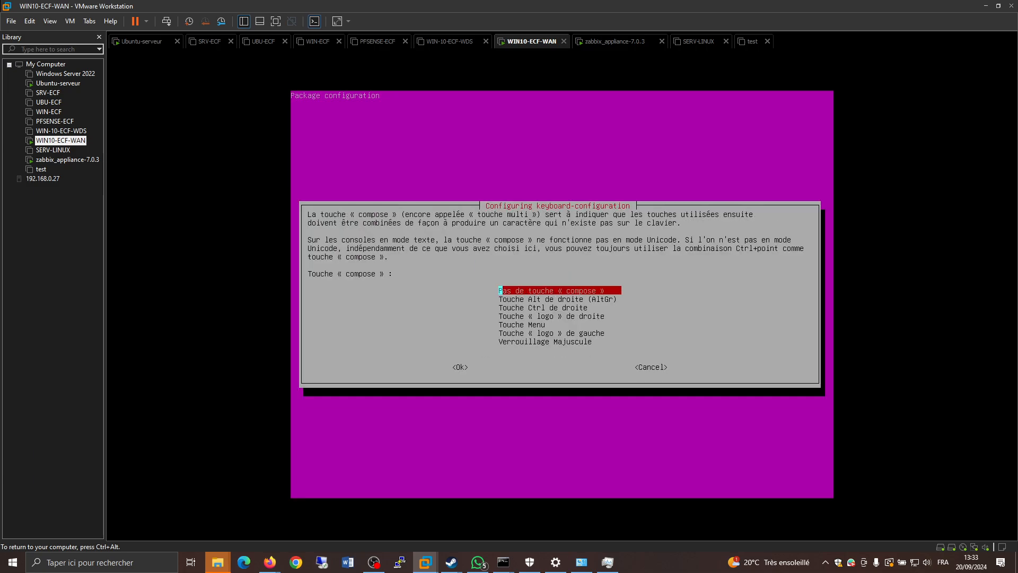
key(Return)
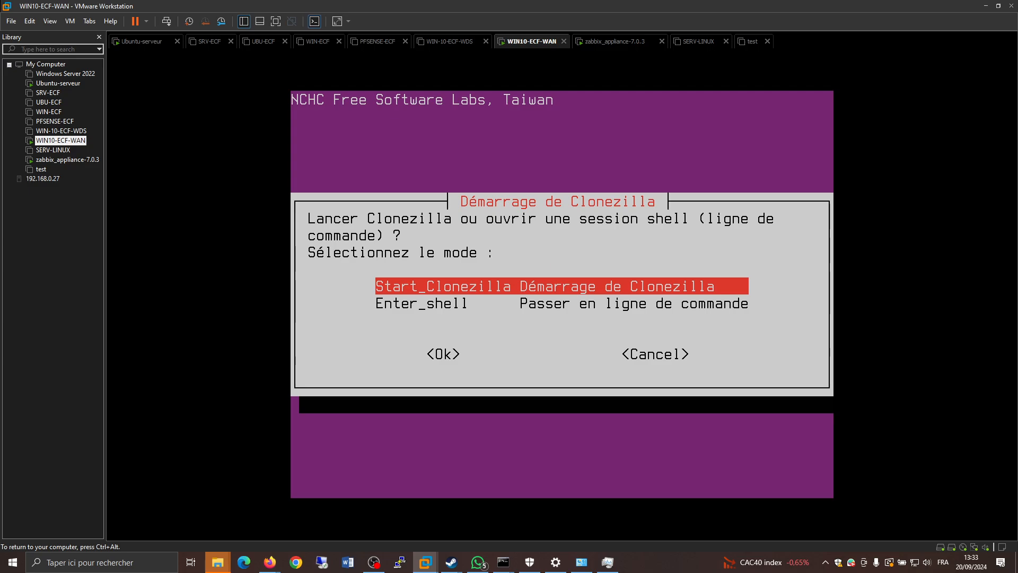
Start Clonezilla in device-image mode and mount the image directory from an SSH server (ssh_server).
key(Return)
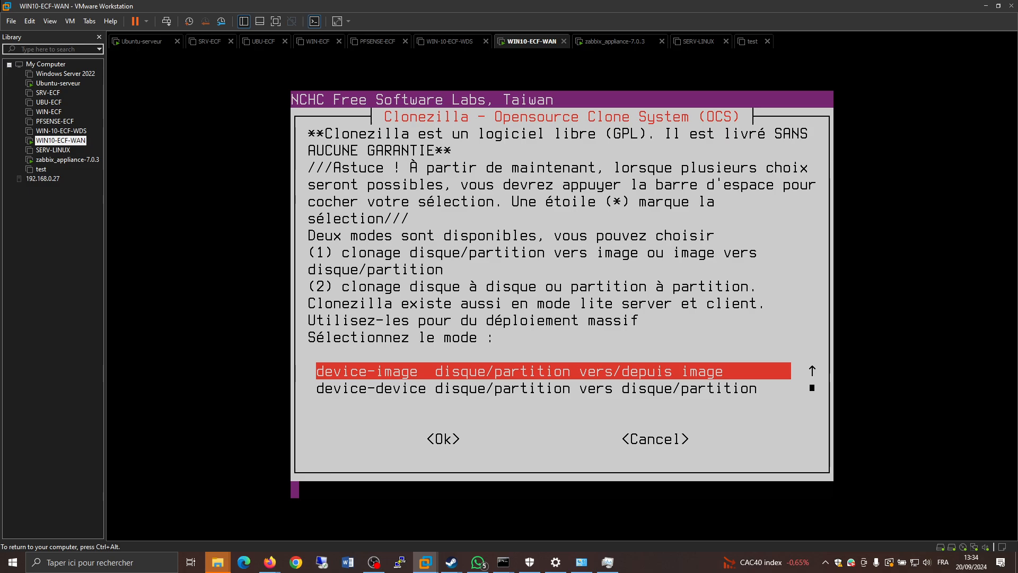
key(Return)
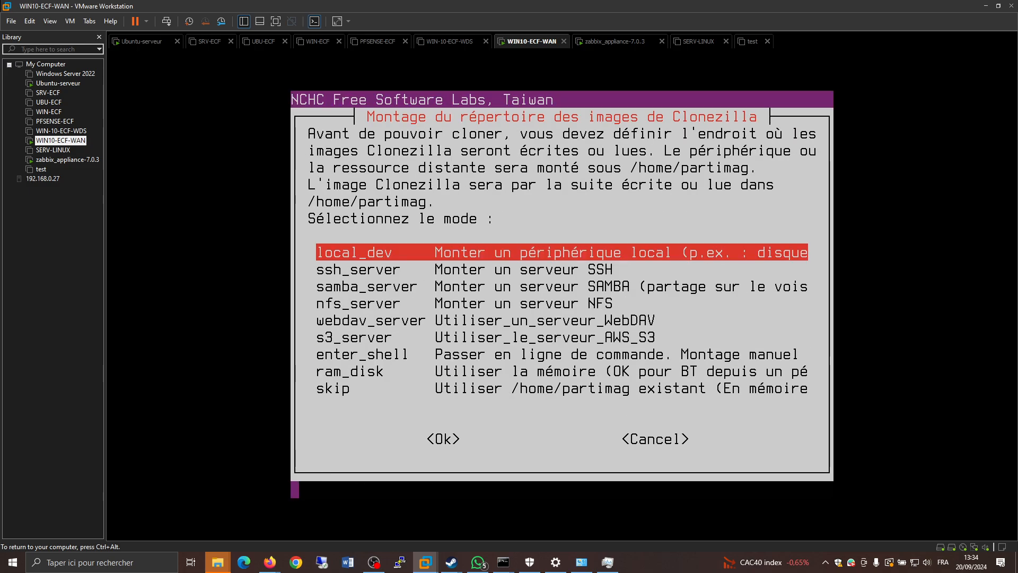
key(Down)
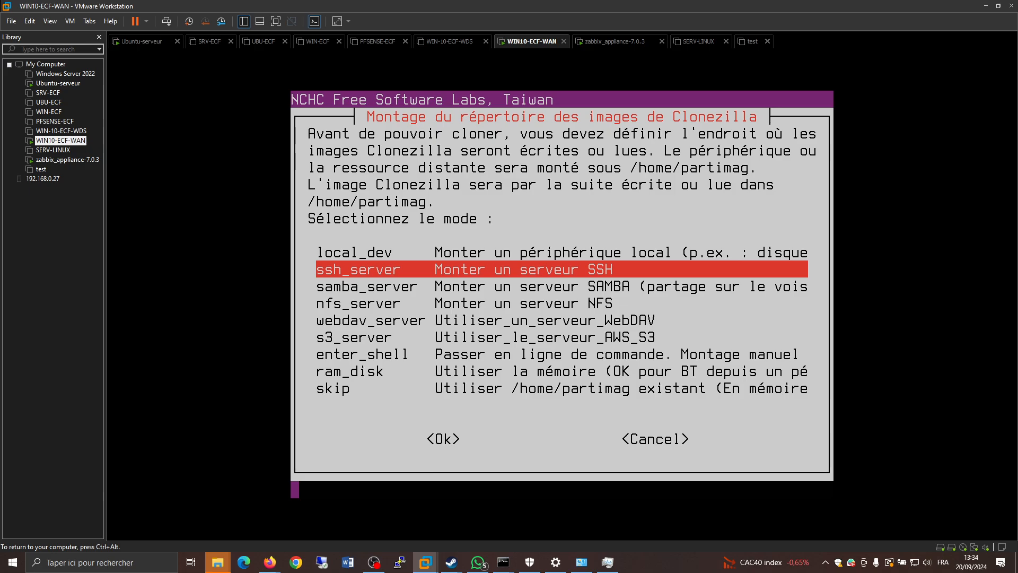
key(Return)
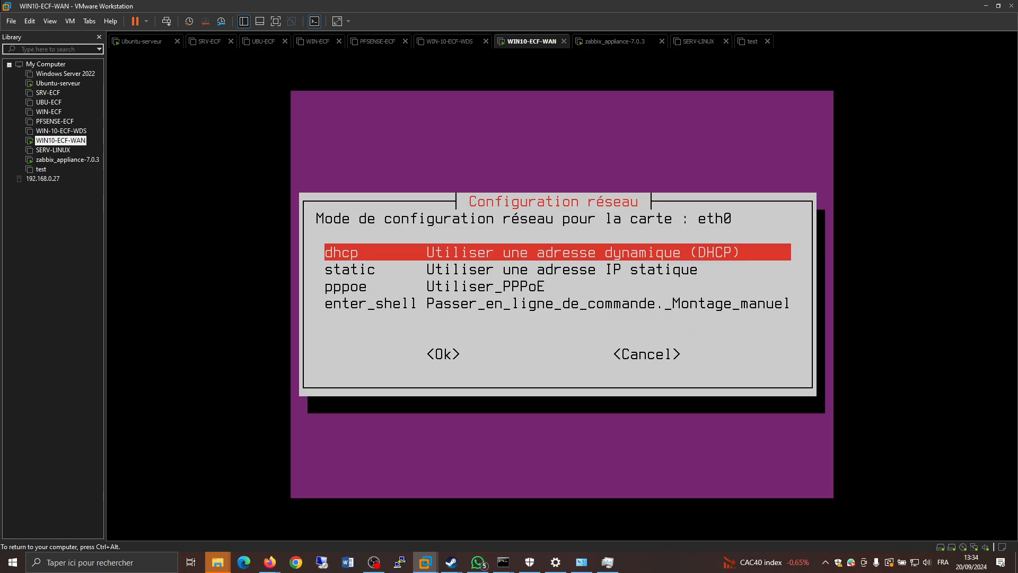
Configure the eth0 network card to use a dynamic address (dhcp).
key(Down)
key(Down)
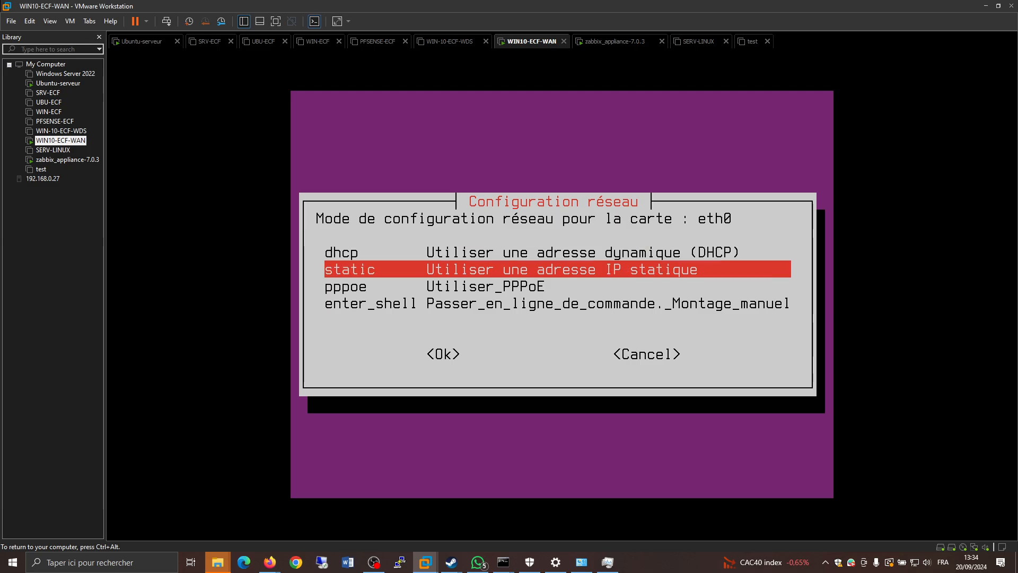
key(Up)
key(Up)
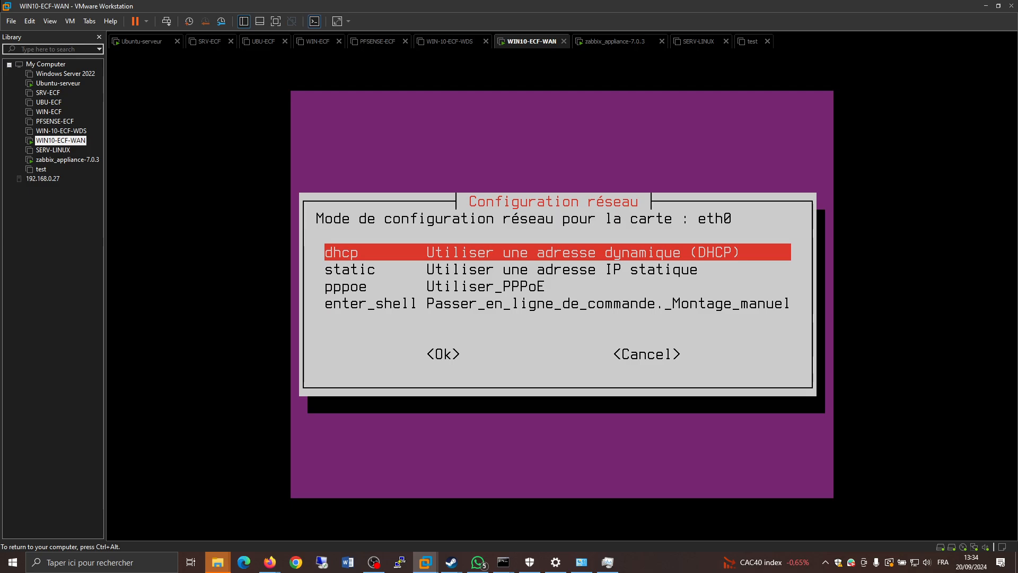
key(Down)
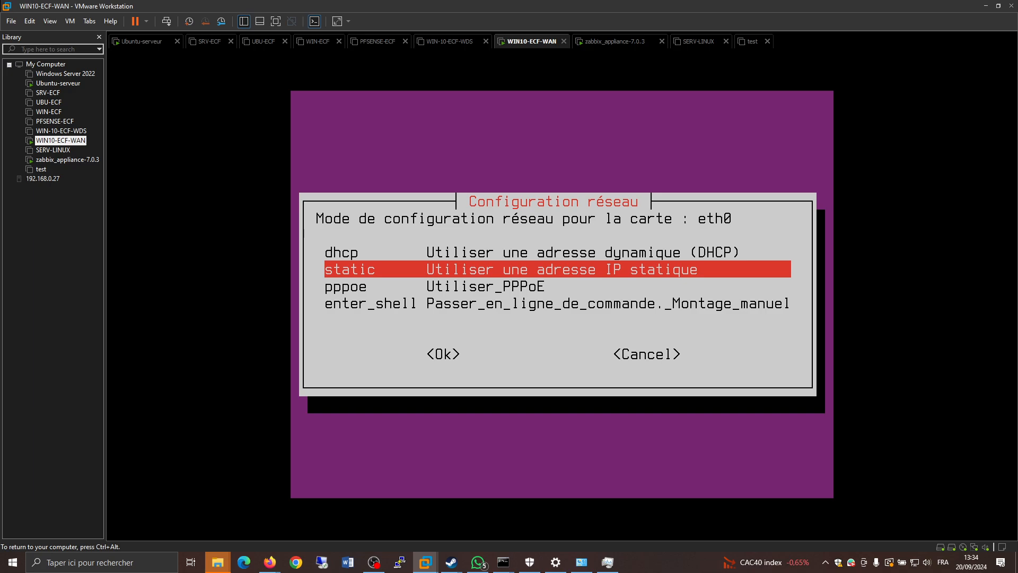
key(Up)
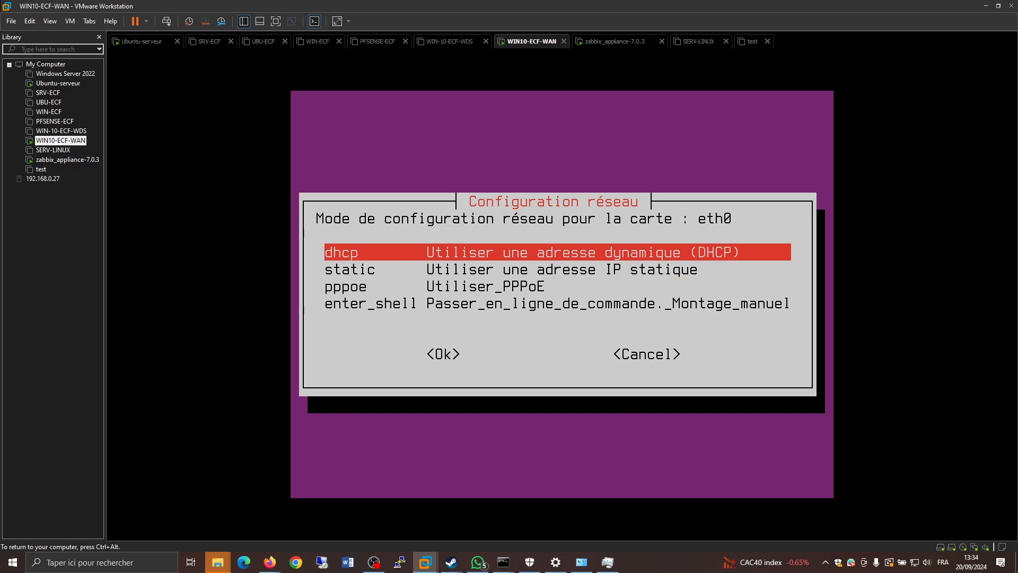
key(Down)
key(Down)
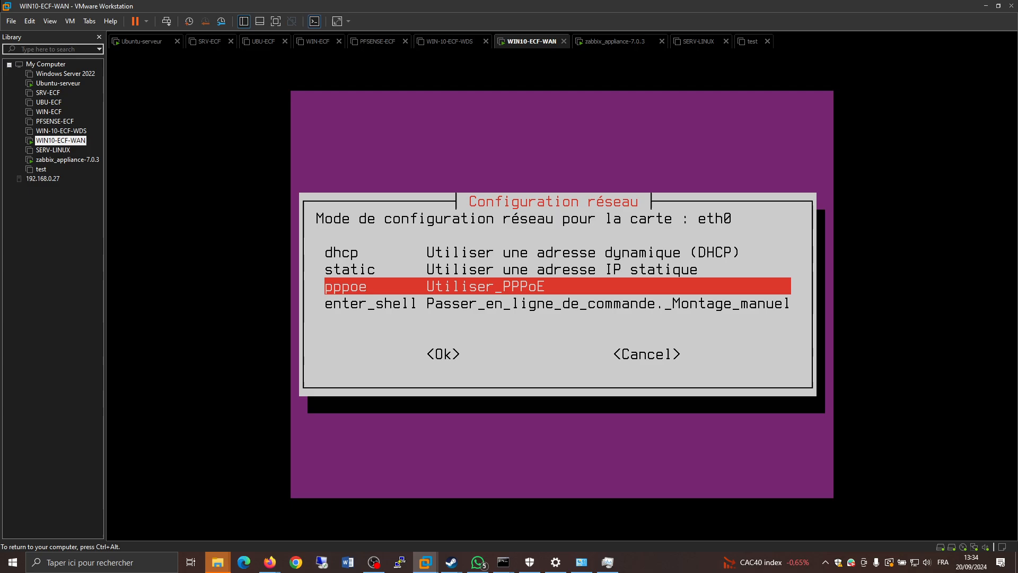
key(Up)
key(Up)
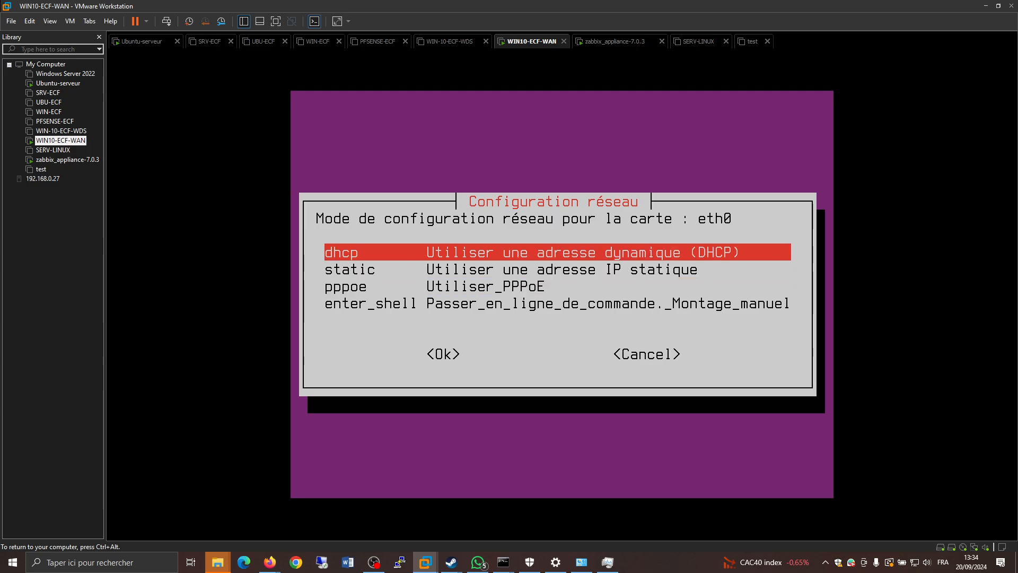
key(Return)
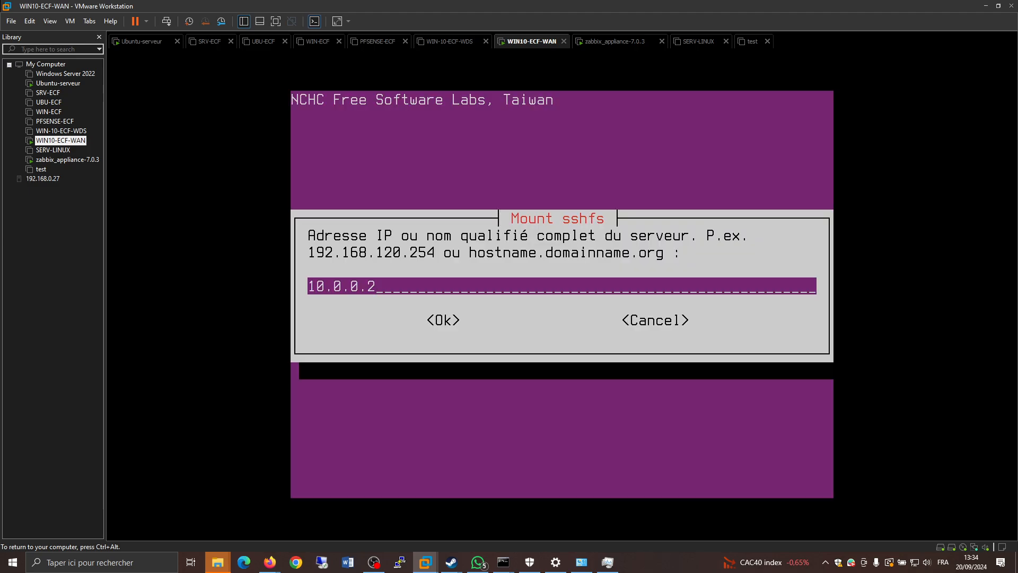
Set the SSH server's IP address to 10.0.0.10.
key(BackSpace)
text(10)
key(Return)
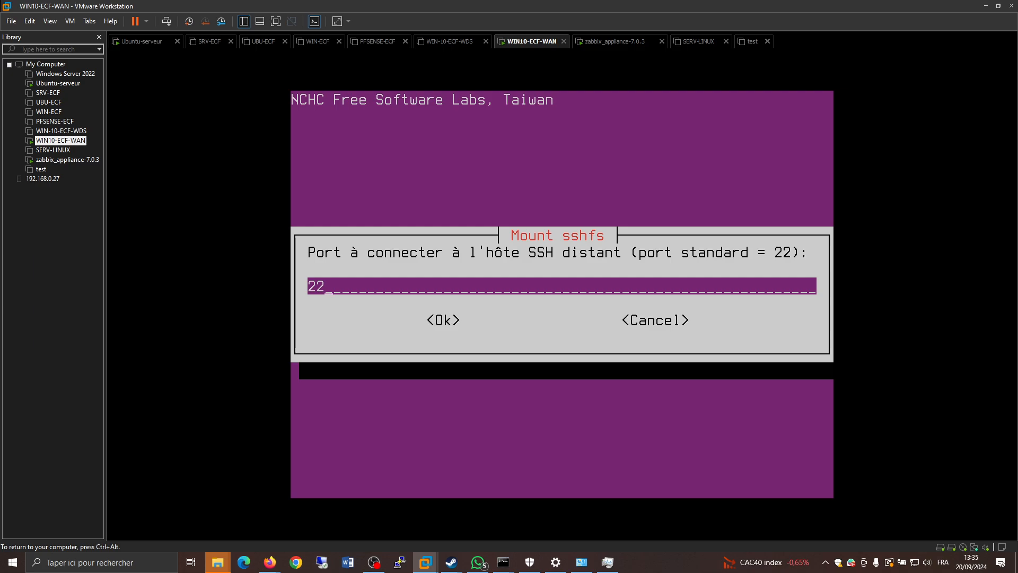
Keep SSH port 22 and set the server account to dock.
key(Return)
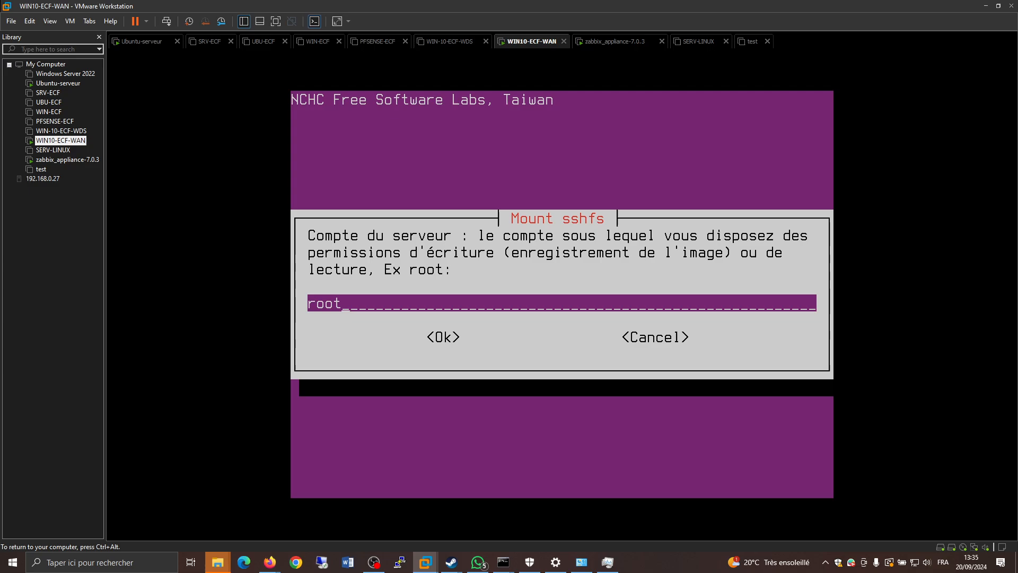
key(BackSpace)
key(BackSpace)
key(BackSpace)
key(BackSpace)
text(dock)
key(Return)
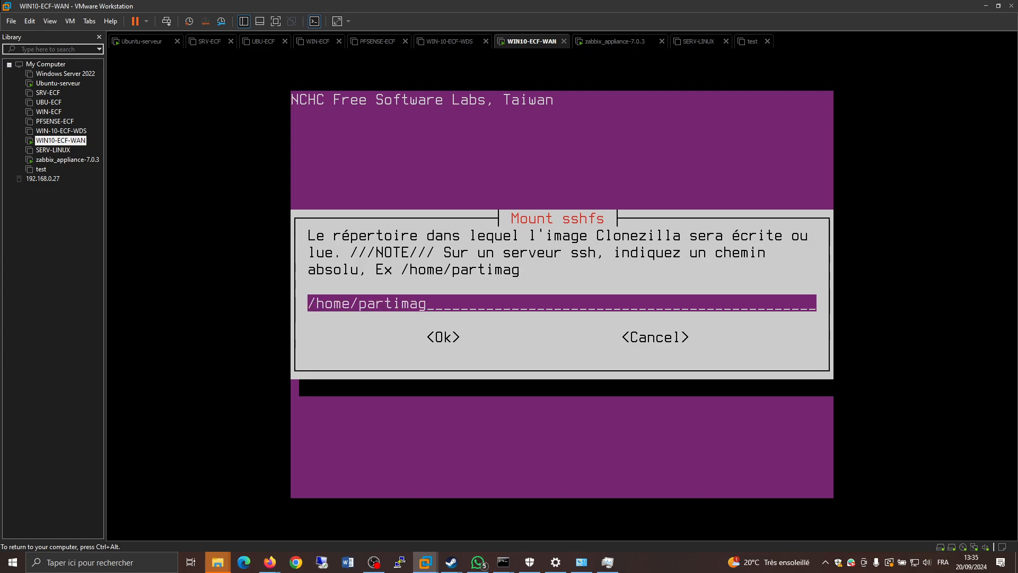
Set the image directory on the SSH server to /docker.
key(BackSpace)
key(BackSpace)
key(BackSpace)
key(BackSpace)
key(BackSpace)
key(BackSpace)
key(BackSpace)
key(BackSpace)
key(BackSpace)
key(BackSpace)
key(BackSpace)
key(BackSpace)
key(BackSpace)
text(dock)
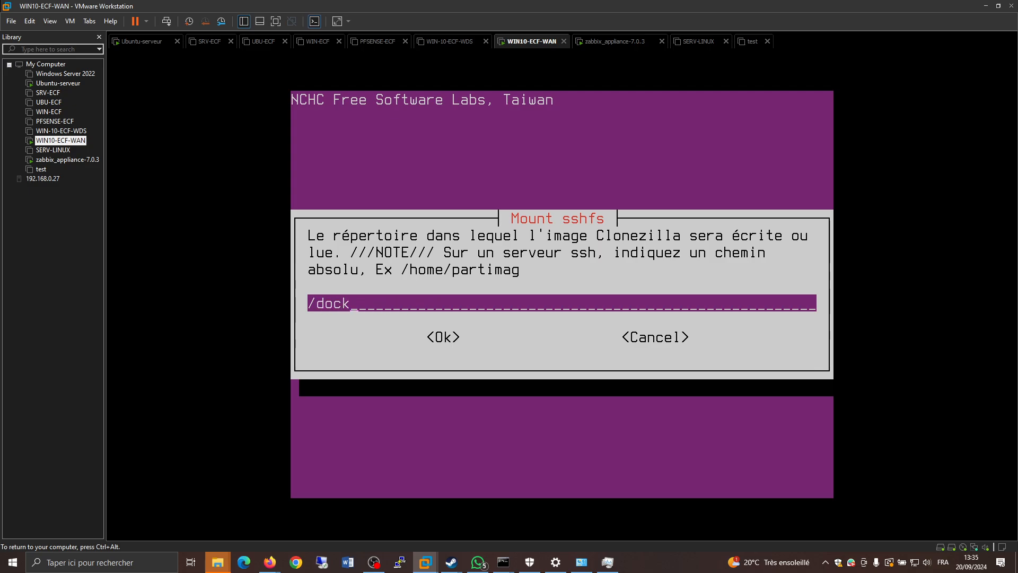
text(er)
key(Return)
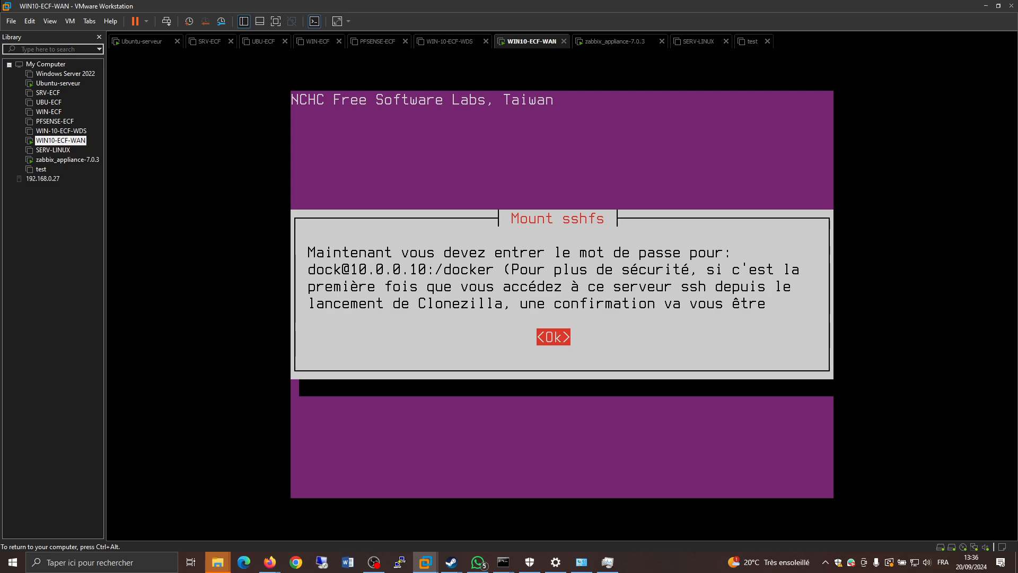
Accept the SSH server's host key with yes and enter the account password to mount the directory.
key(Return)
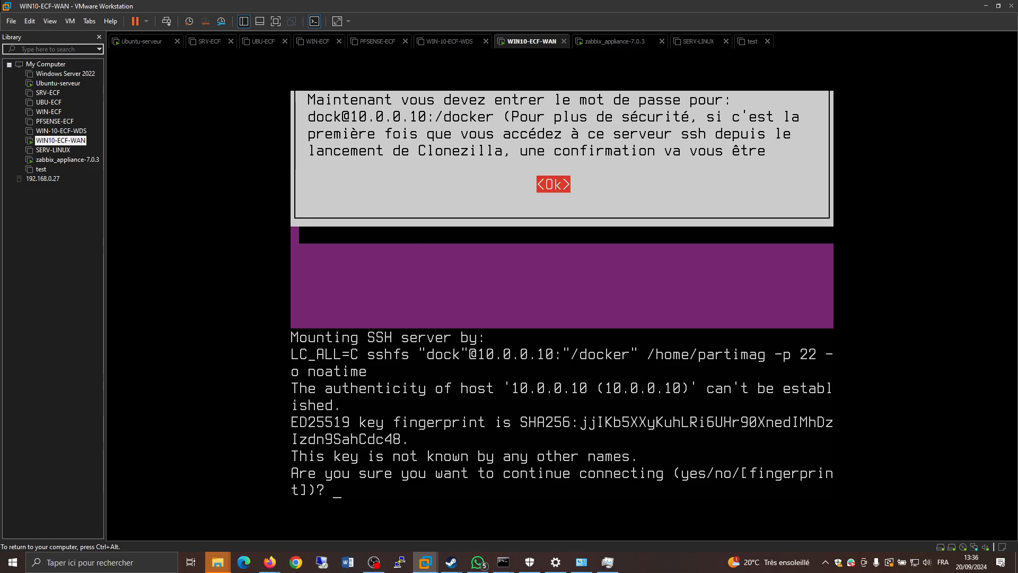
text(yes)
key(Return)
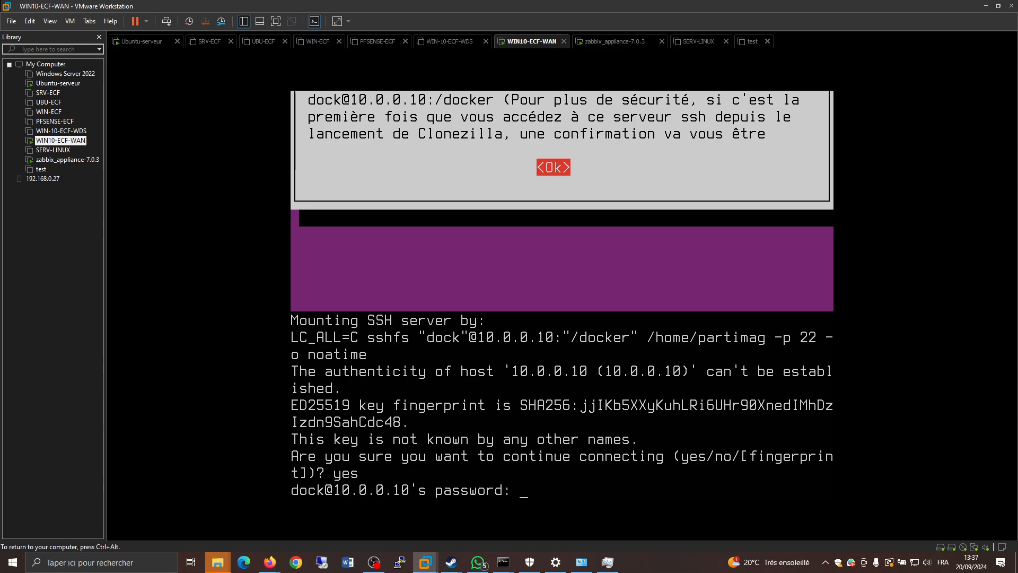
key(Return)
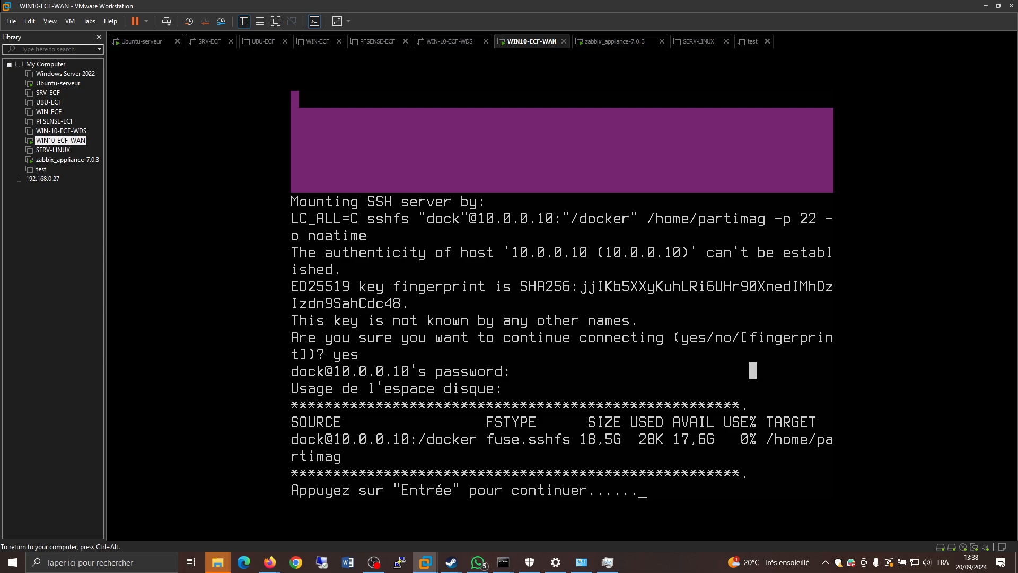
Choose Beginner mode and the savedisk operation to save the local disk as an image.
key(Return)
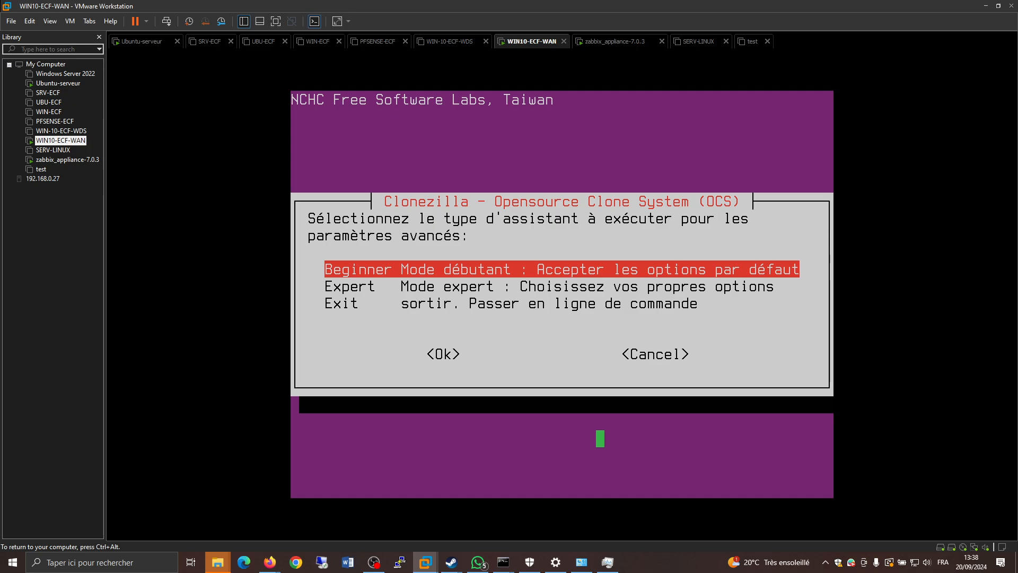
key(Return)
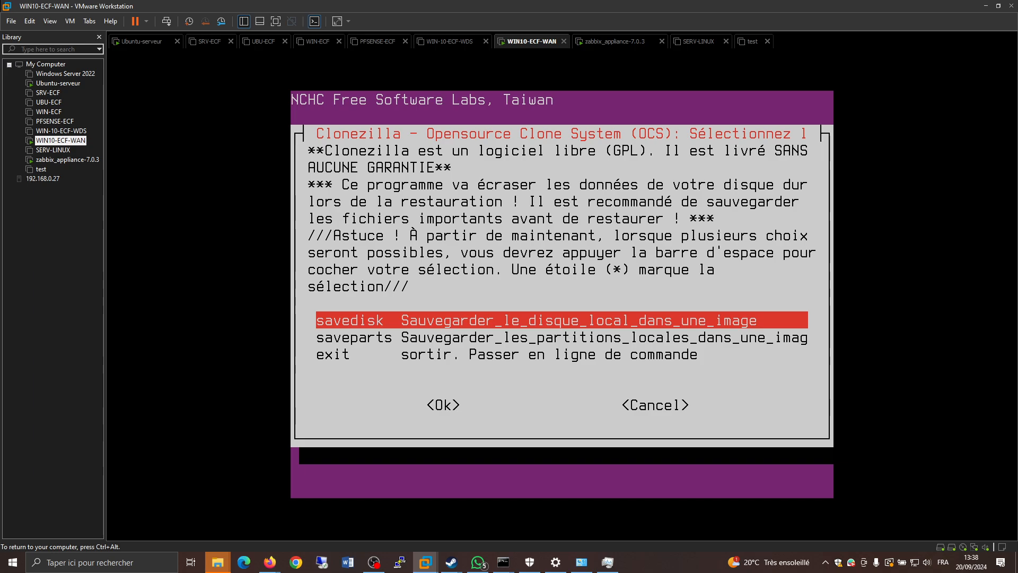
key(Return)
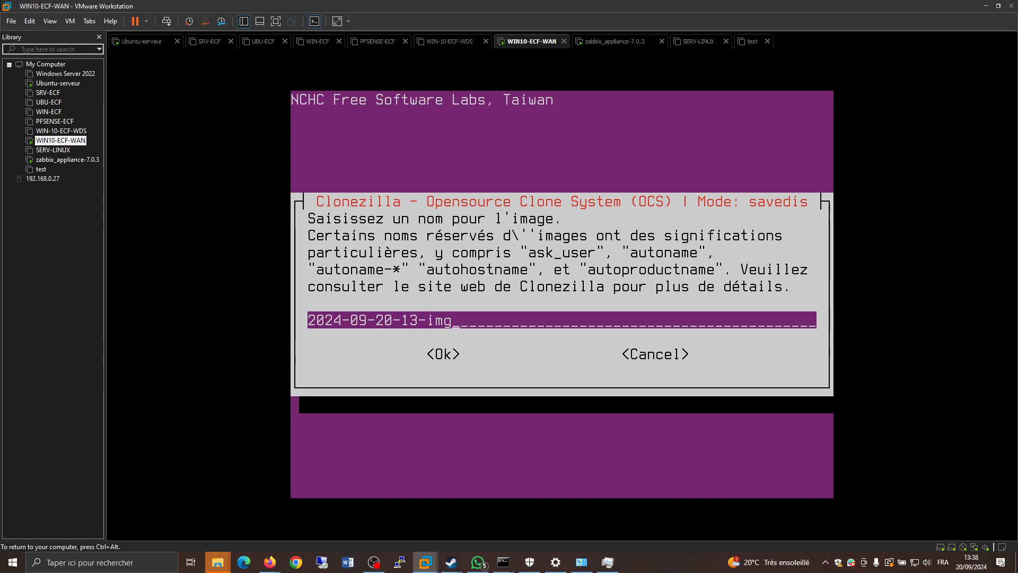
Name the disk image test-clonezilla-img.
key(Tab)
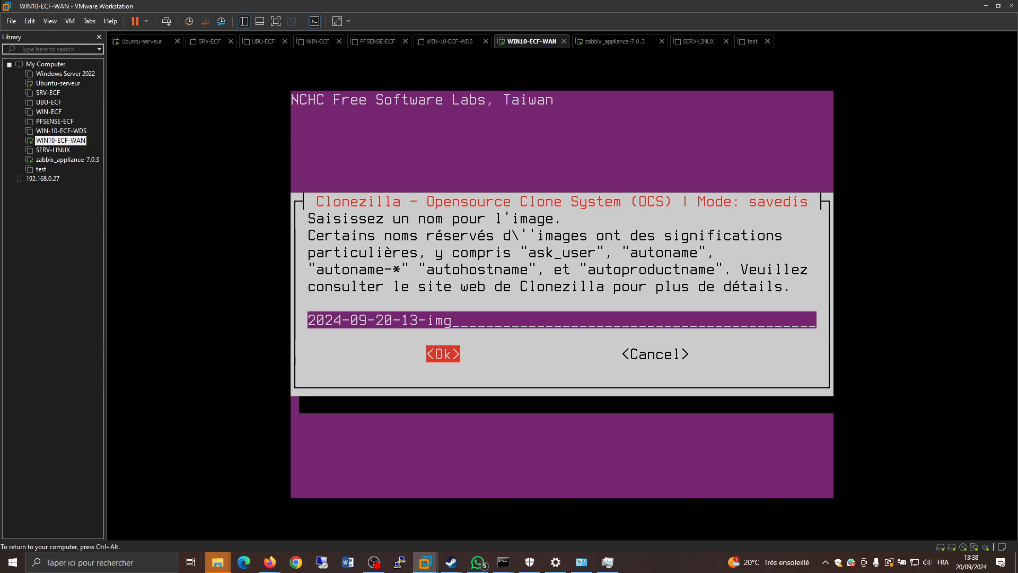
key(Up)
key(Left)
key(Left)
key(Left)
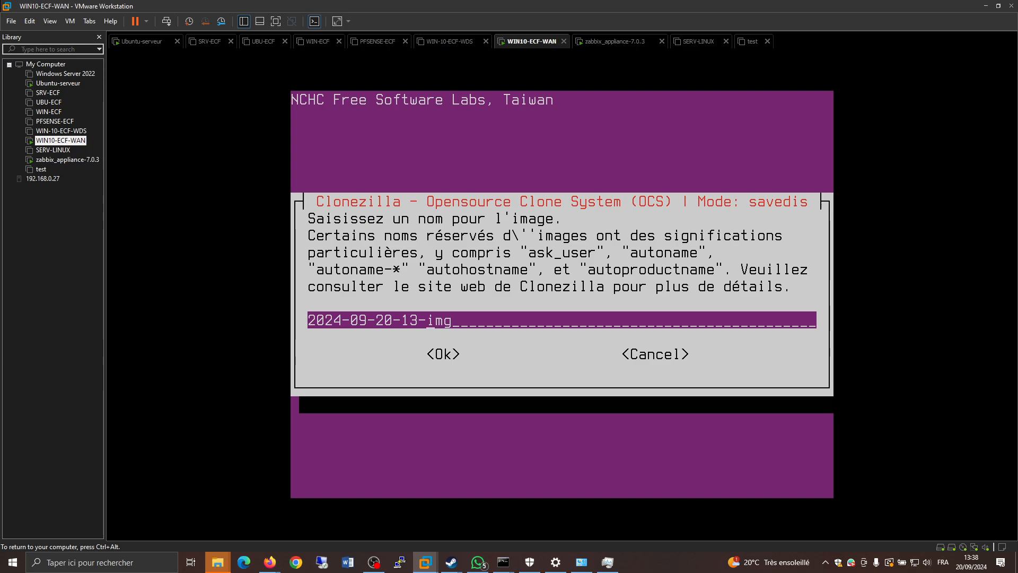
key(BackSpace)
key(BackSpace)
key(BackSpace)
key(BackSpace)
key(BackSpace)
key(BackSpace)
key(BackSpace)
key(BackSpace)
key(BackSpace)
key(BackSpace)
key(BackSpace)
key(BackSpace)
key(BackSpace)
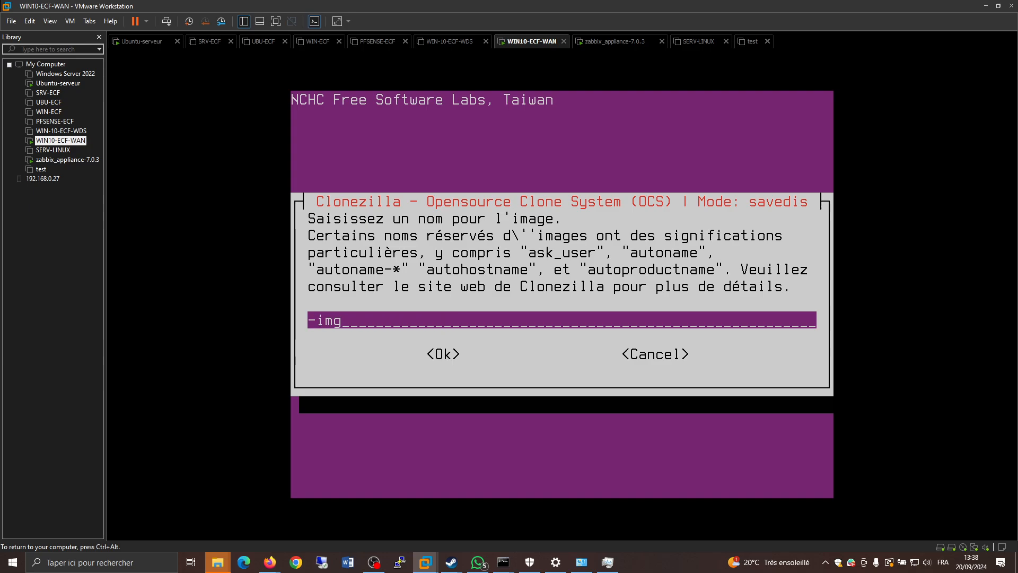
text(test-clon)
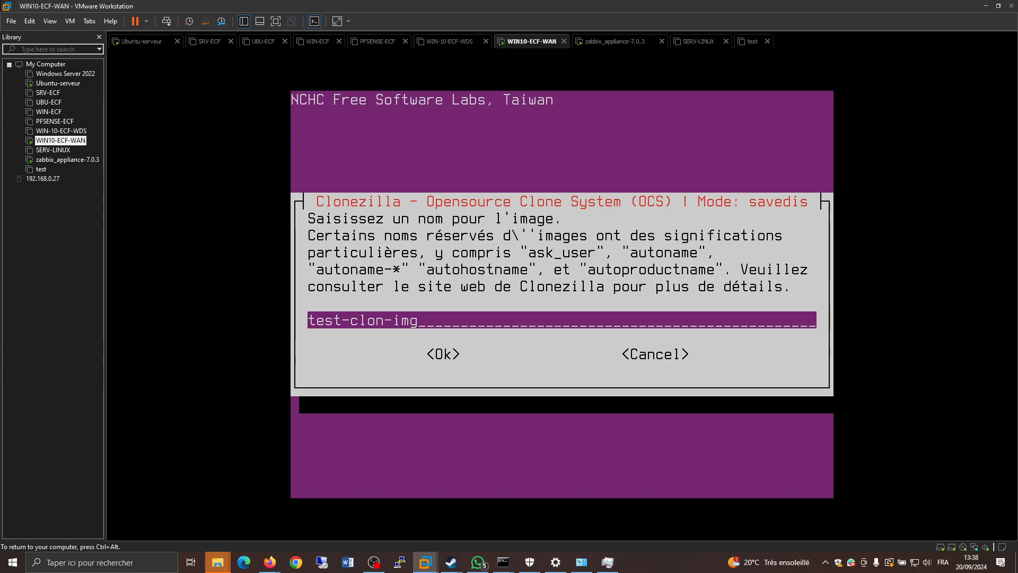
text(ewillq)
key(Tab)
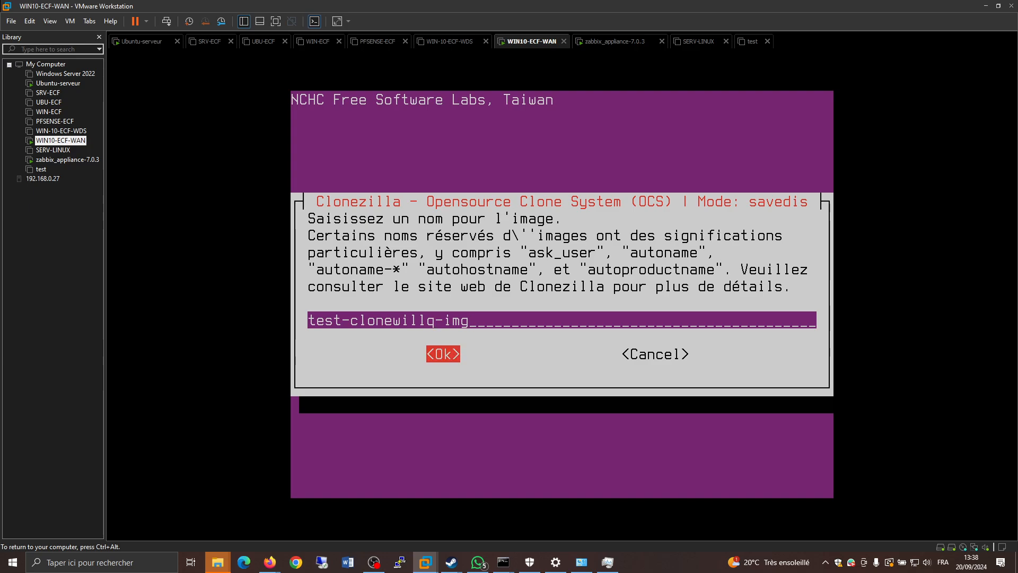
key(Up)
key(BackSpace)
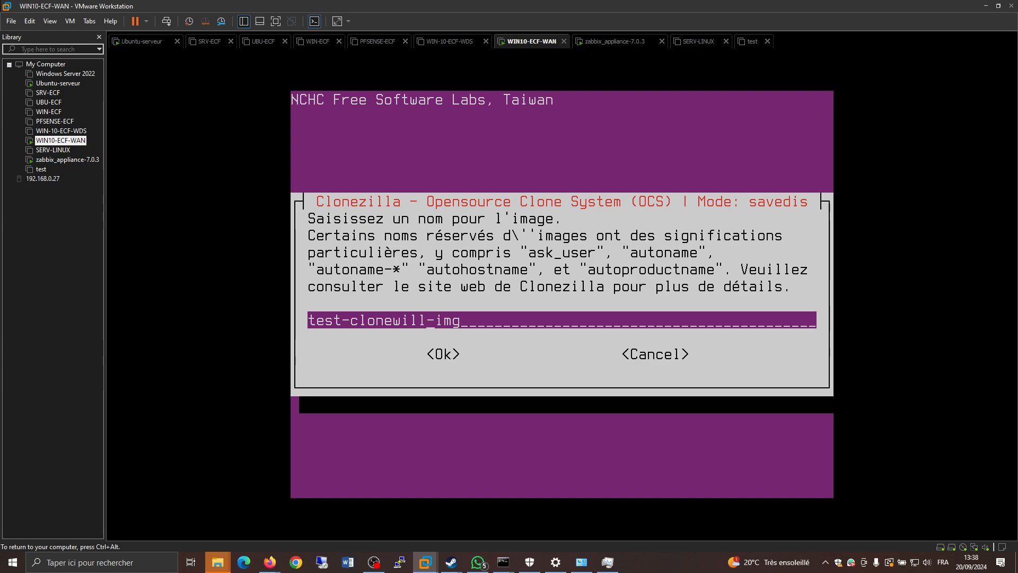
text(a)
key(BackSpace)
text(q)
key(BackSpace)
text(w)
key(BackSpace)
text(z)
key(Tab)
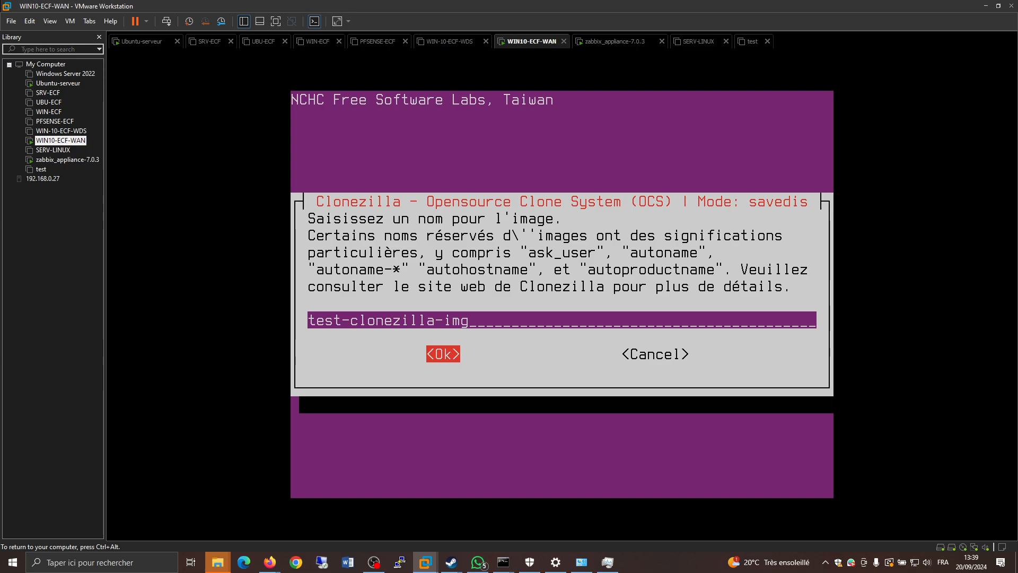
key(Return)
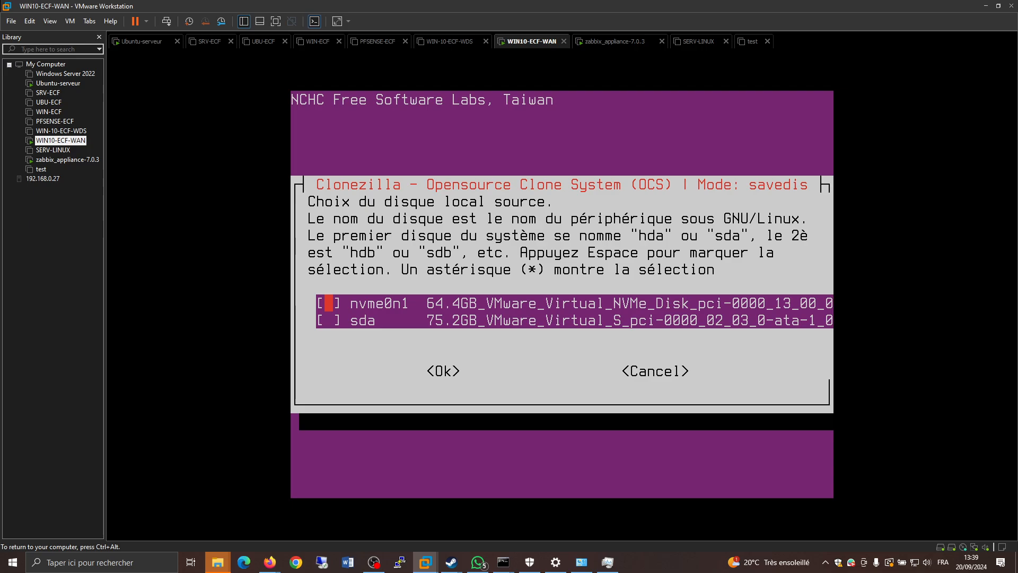
Select the 64.4 GB disk nvme0n1 as the source disk for the image.
key(space)
key(Down)
key(Tab)
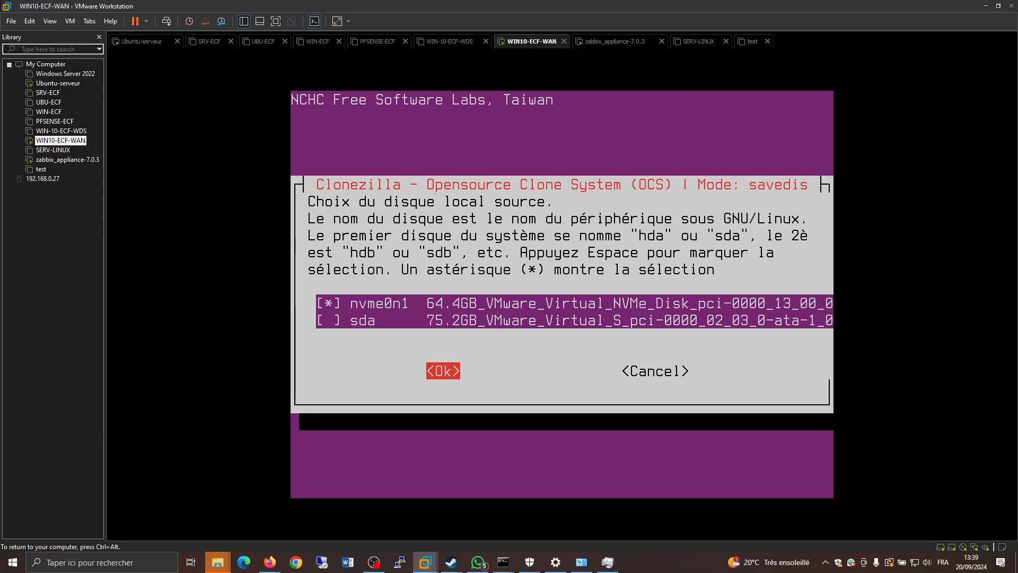
key(Return)
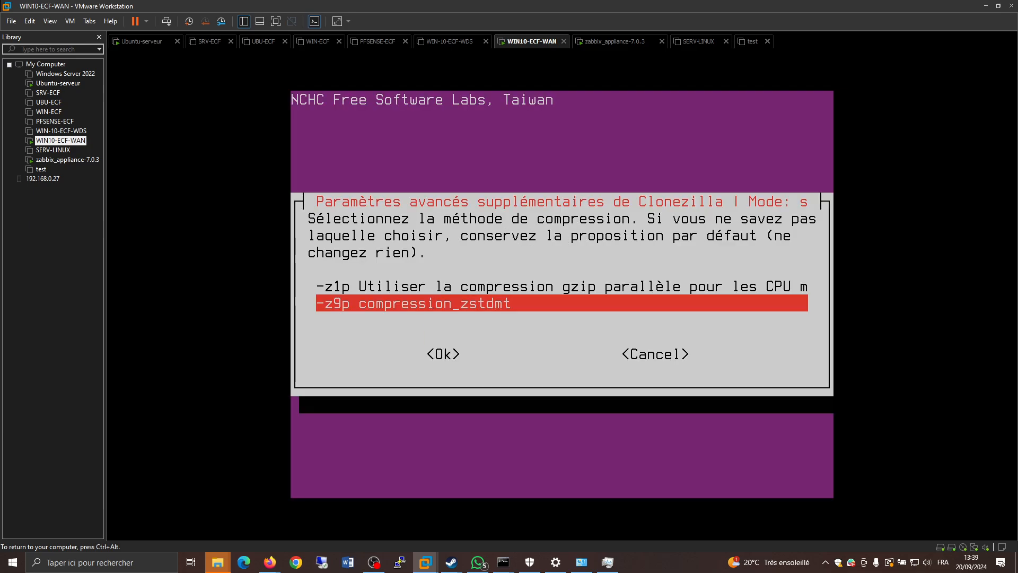
Use the -z9p zstdmt compression method for the image.
key(Up)
key(Down)
key(Up)
key(Down)
key(Up)
key(Down)
key(Up)
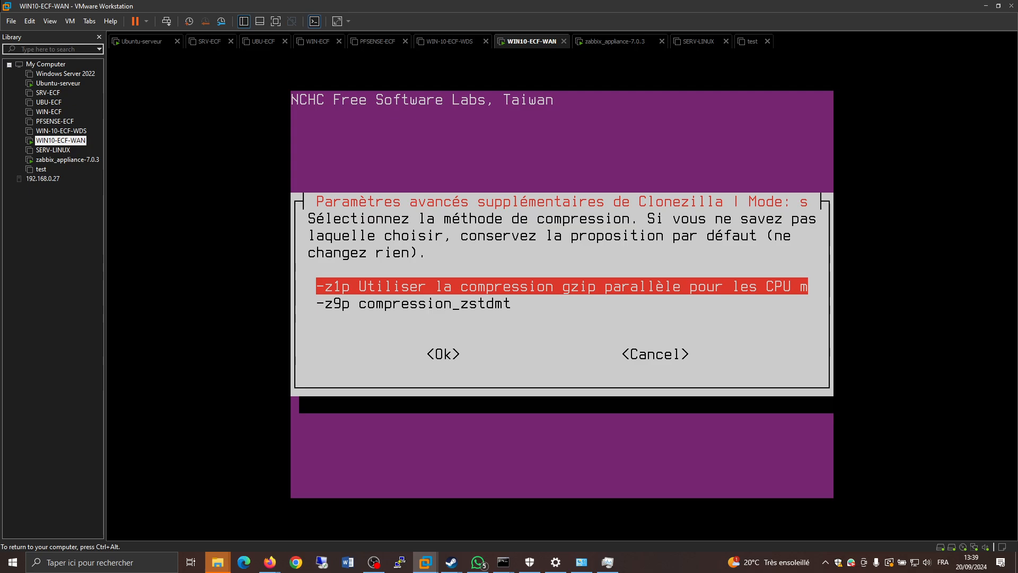
key(Down)
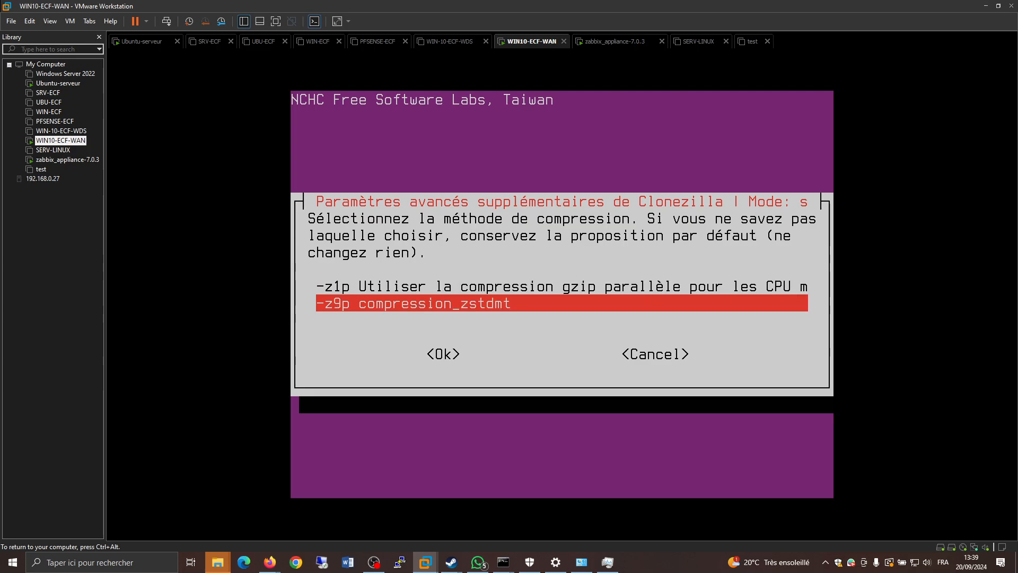
key(Tab)
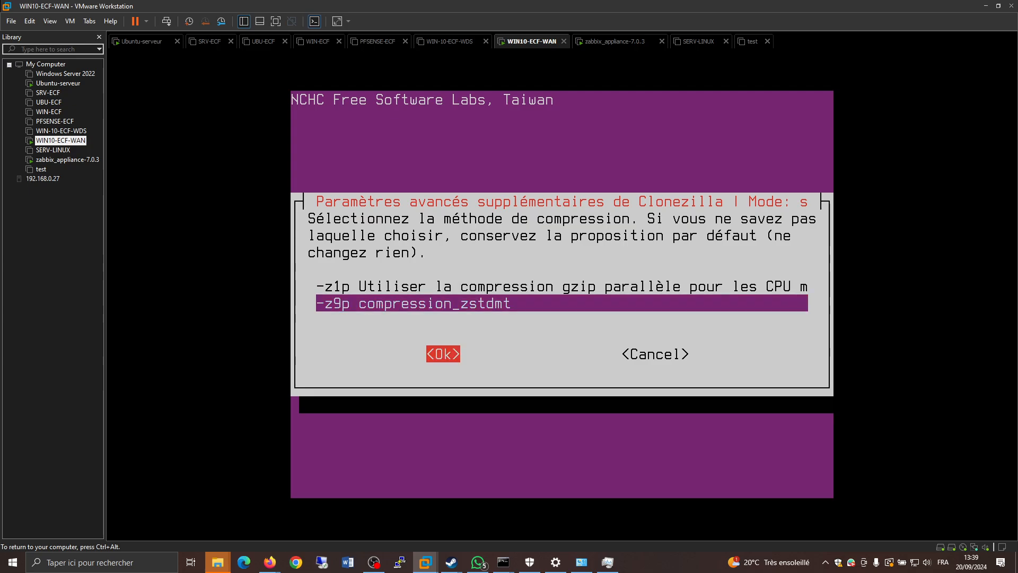
key(Return)
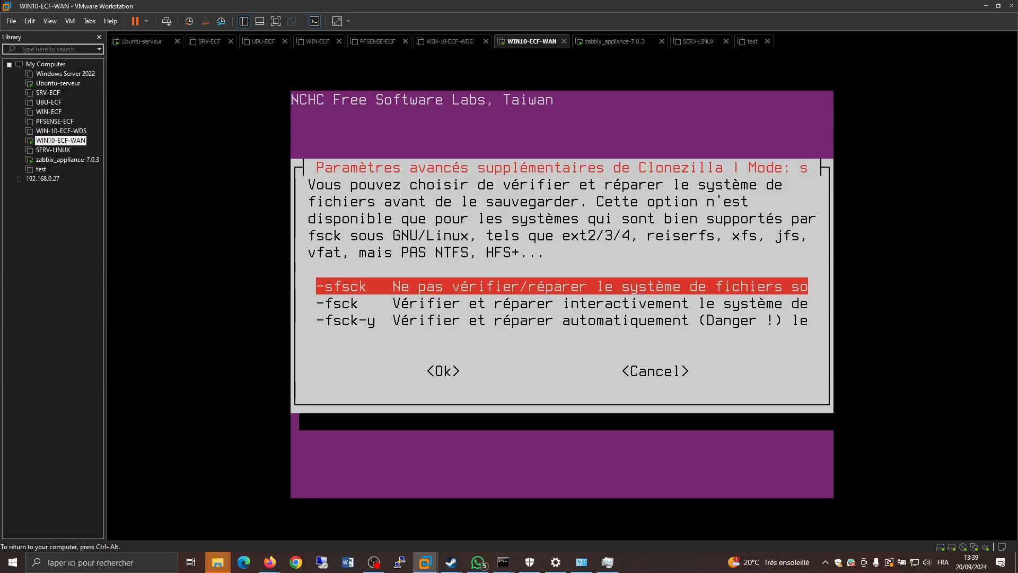
Set the save options to interactive file system check (-fsck), verification of the saved image and no encryption (-senc).
key(Down)
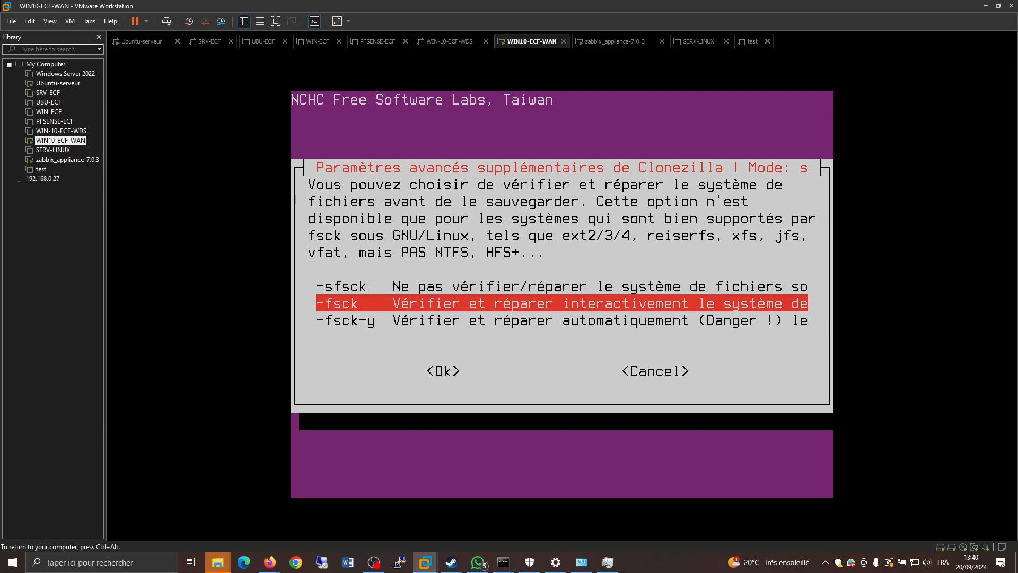
key(Return)
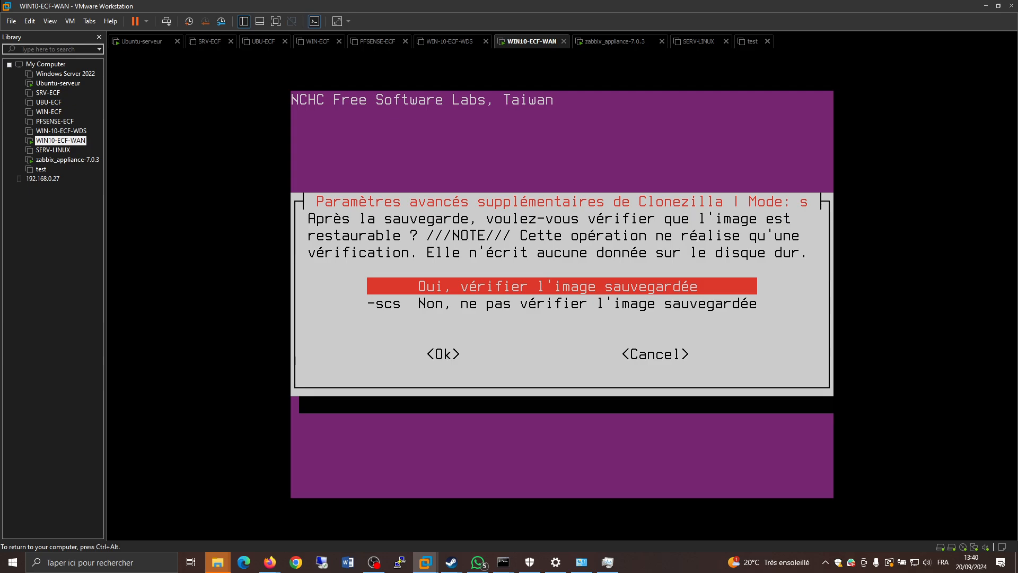
key(Return)
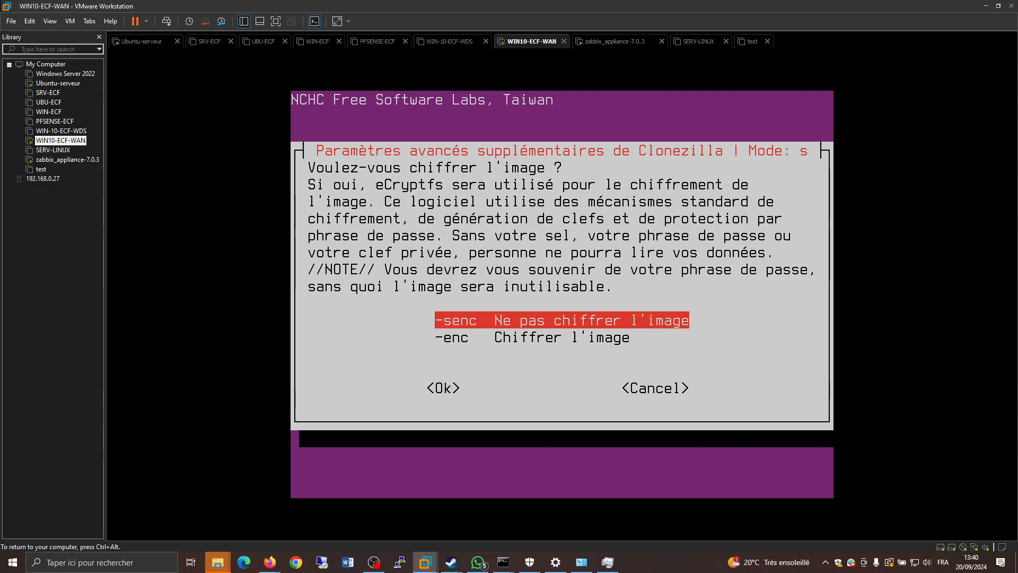
key(Return)
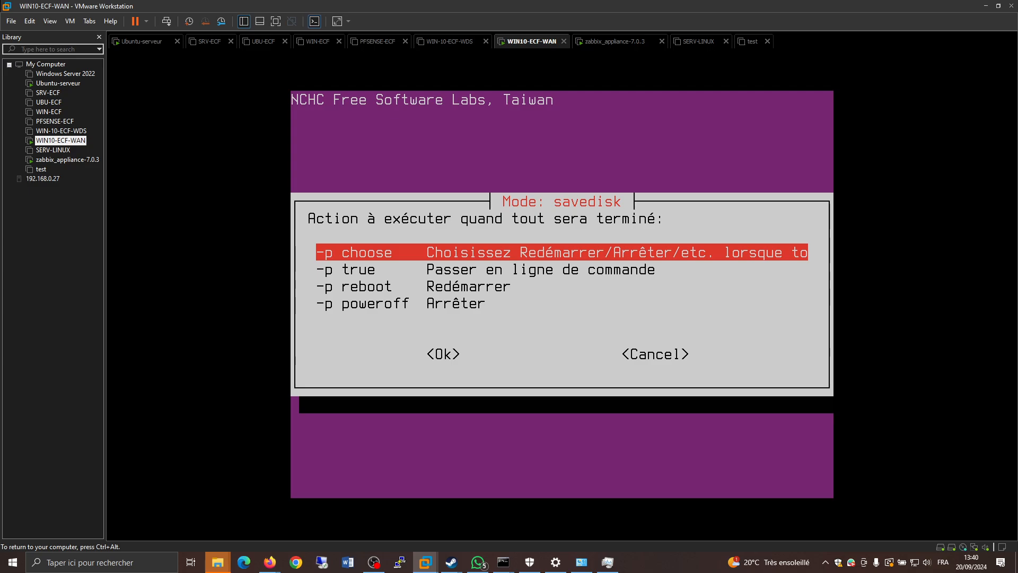
Set the machine to shut down (-p poweroff) when the disk save finishes.
key(Down)
key(Down)
key(Down)
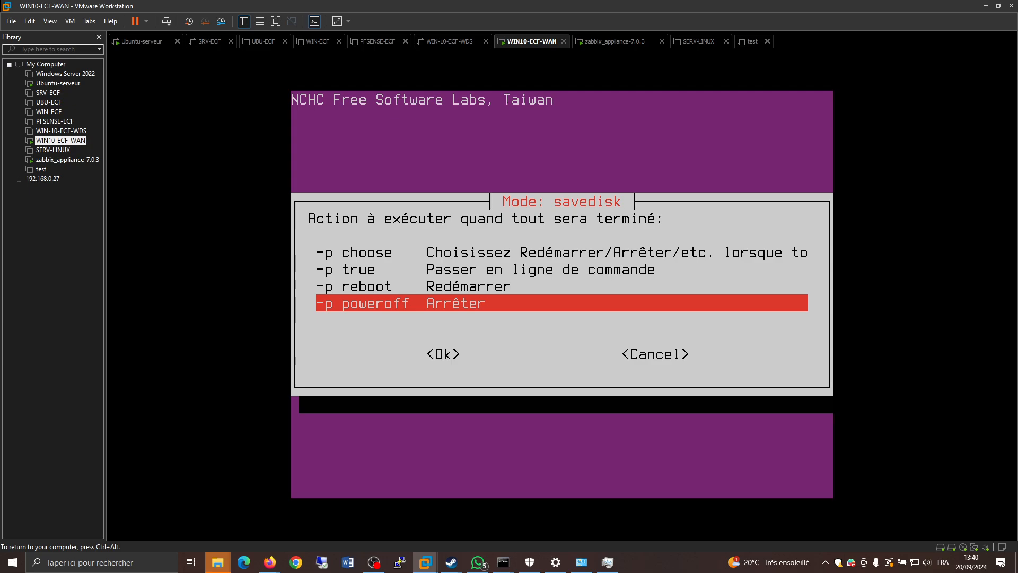
key(Tab)
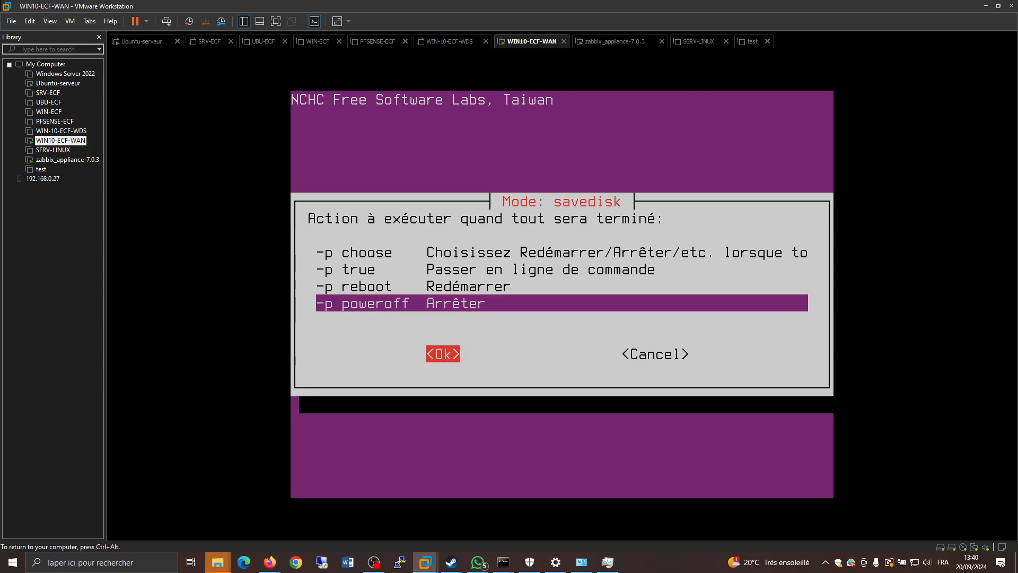
key(Return)
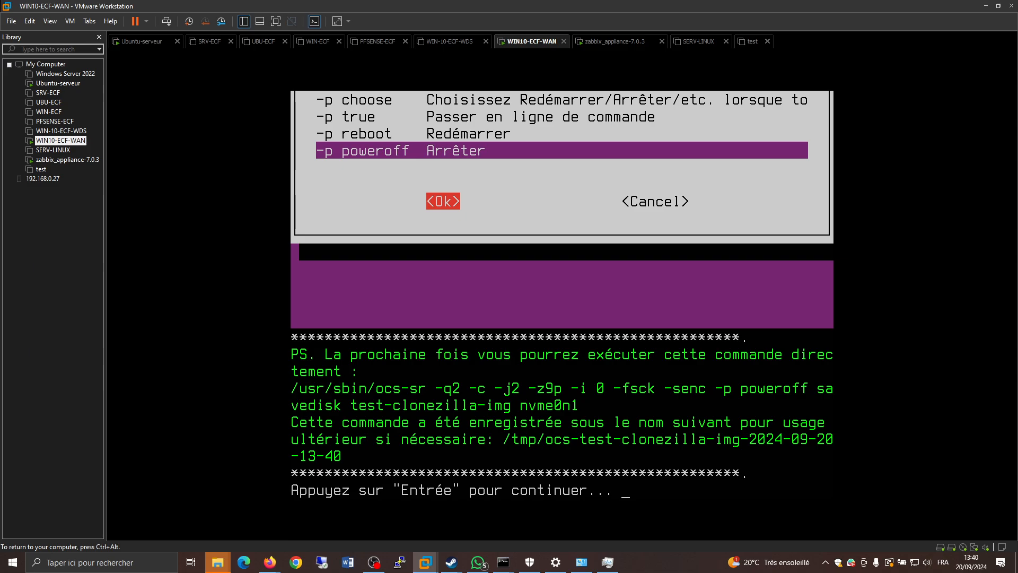
Confirm with y to start saving nvme0n1 to the image and release the keyboard and mouse from the virtual machine.
key(Return)
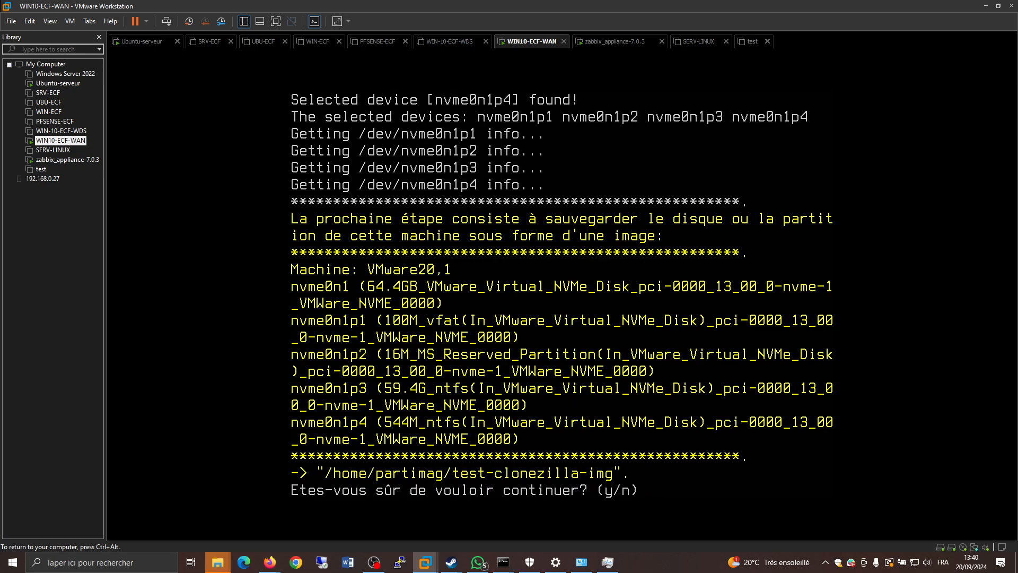
text(y)
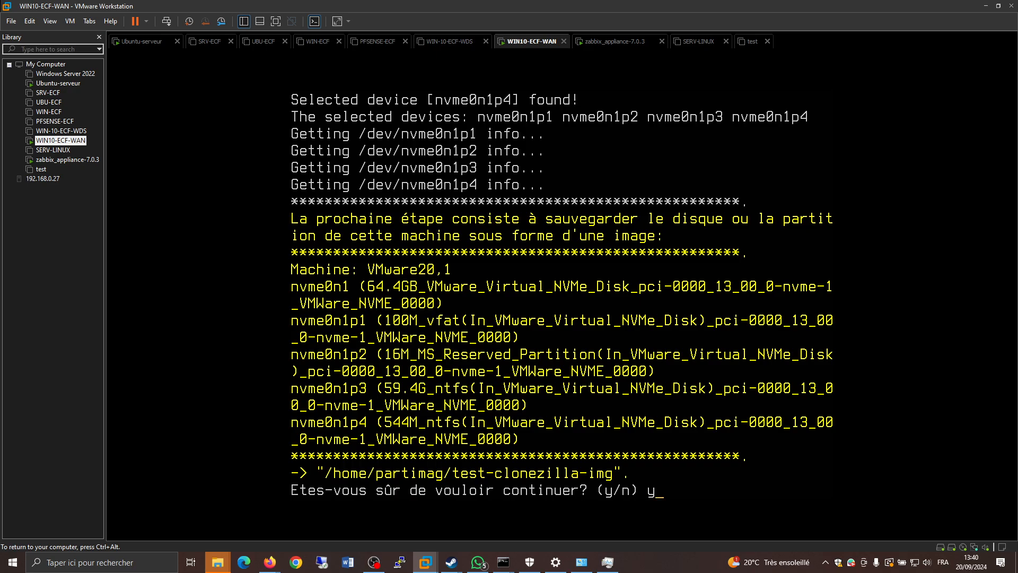
key(Return)
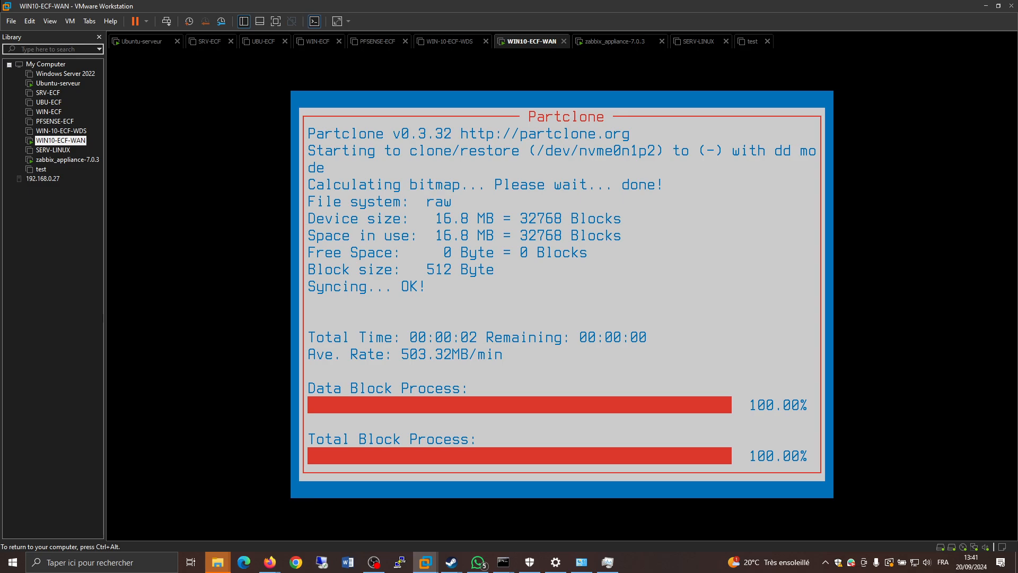
key(ctrl+alt)
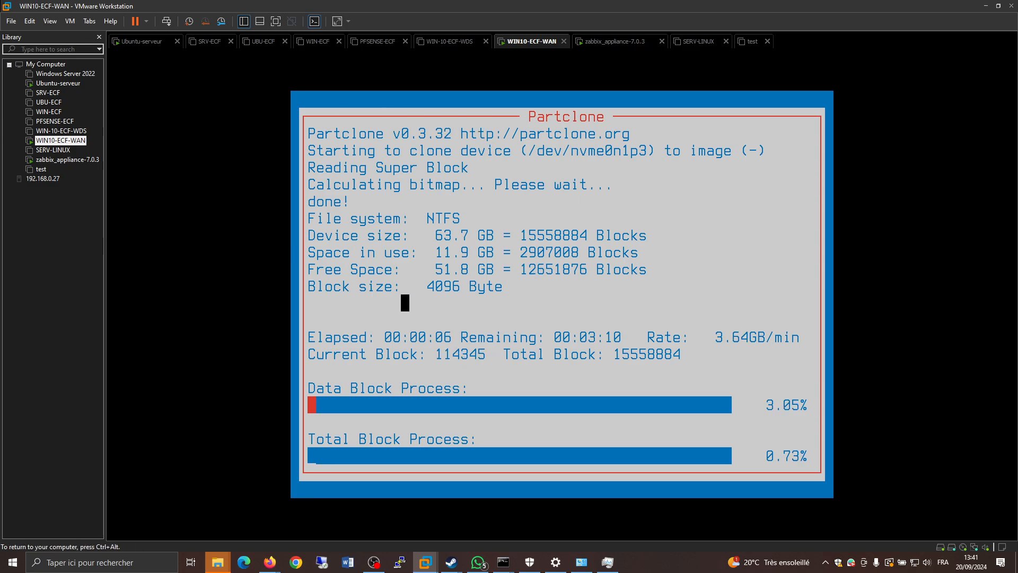
Remove the original 60 GB NVMe hard disk from the SRV-ECF virtual machine and apply the settings.
click(52, 97)
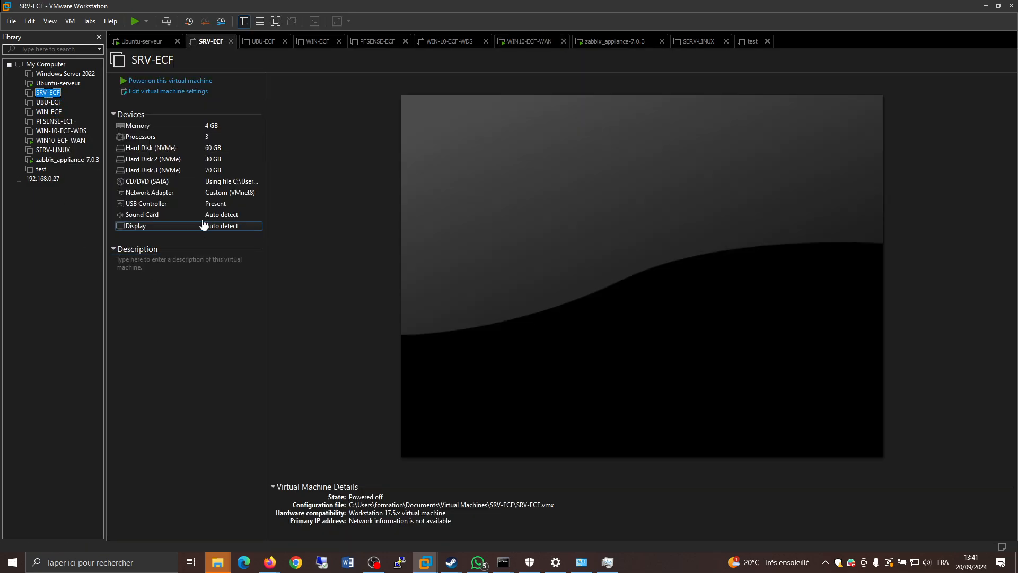
click(218, 150)
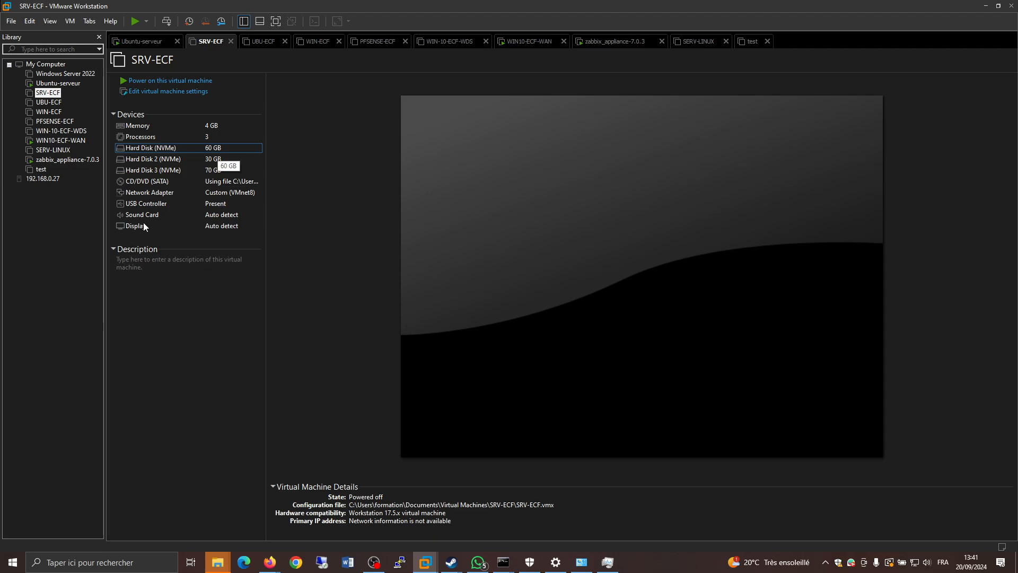
double_click(207, 149)
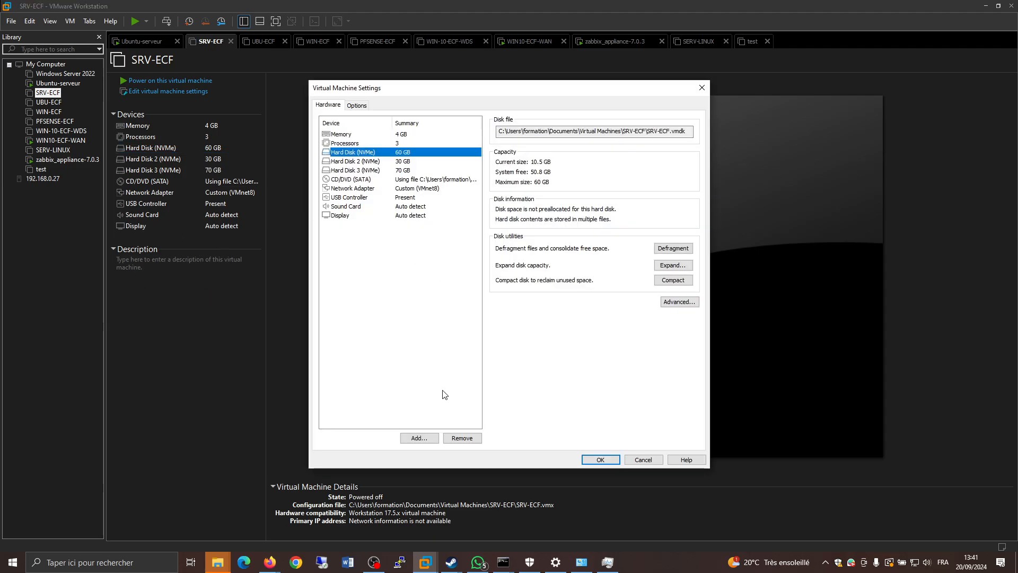
click(461, 440)
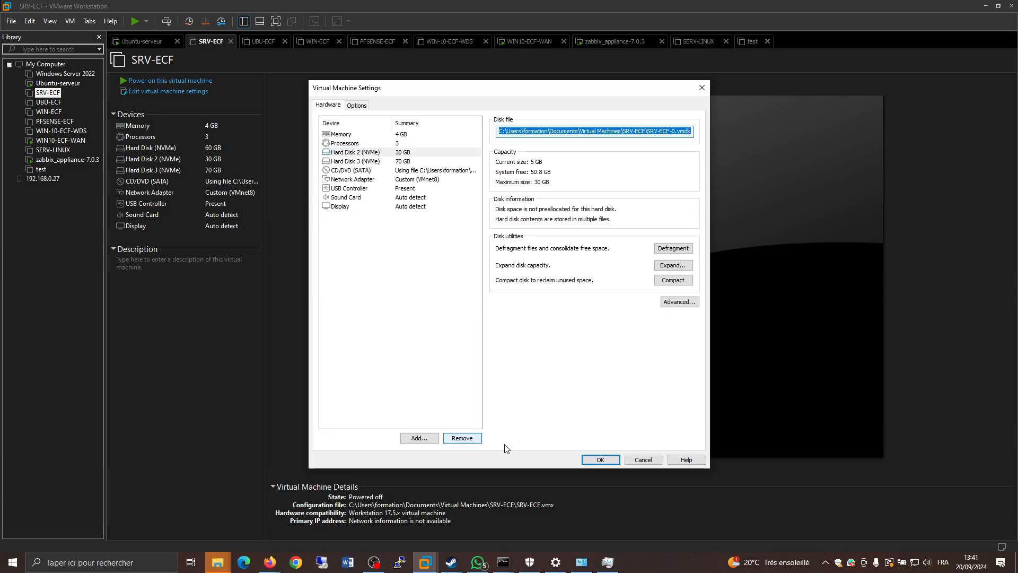
click(600, 459)
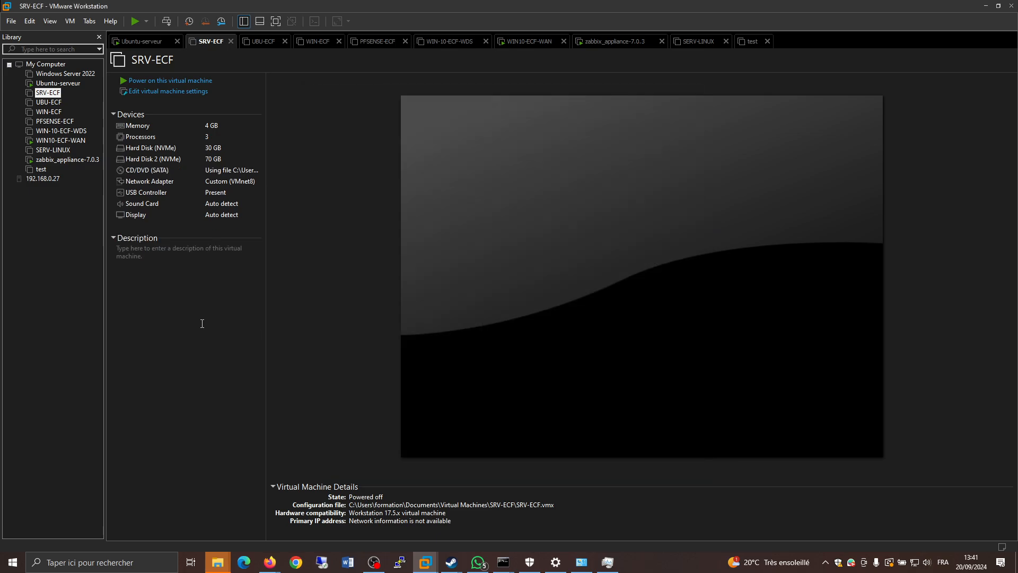
Power on SRV-ECF and check the image save progress on WIN10-ECF-WAN while it boots.
click(198, 317)
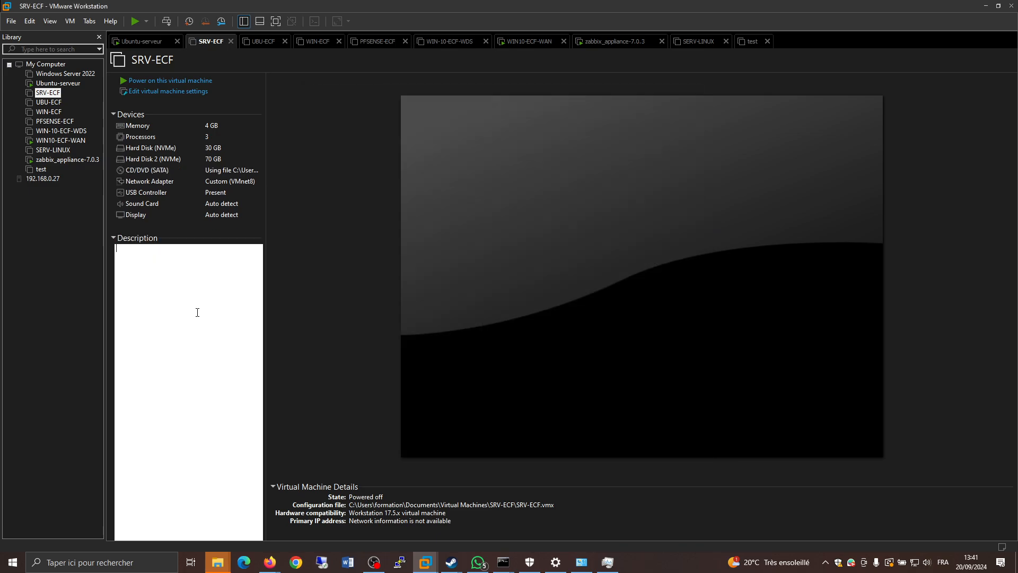
click(174, 81)
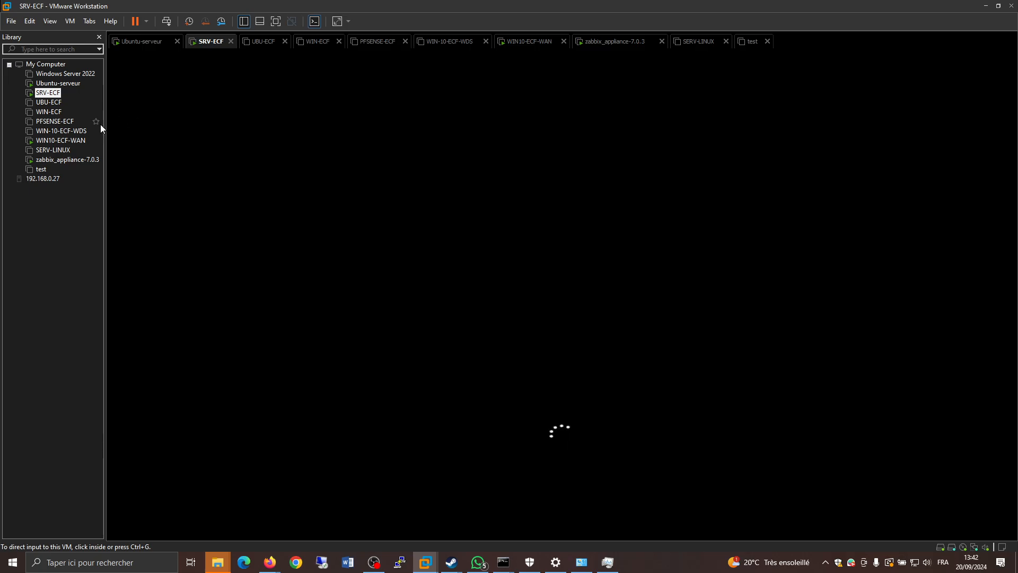
click(71, 141)
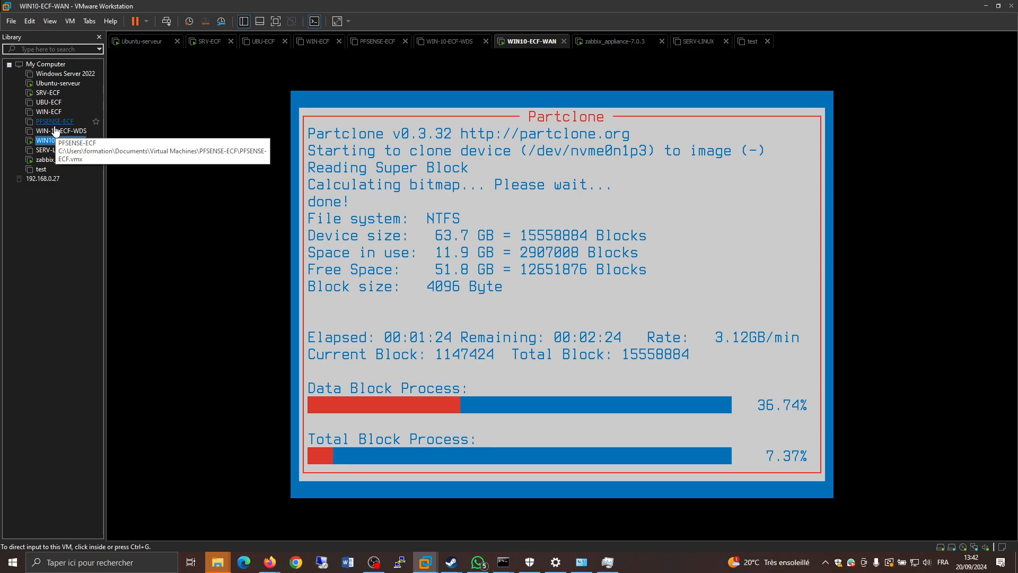
Sign in to SRV-ECF as the domain administrator with the account password and close the Windows Admin Center notice.
click(48, 93)
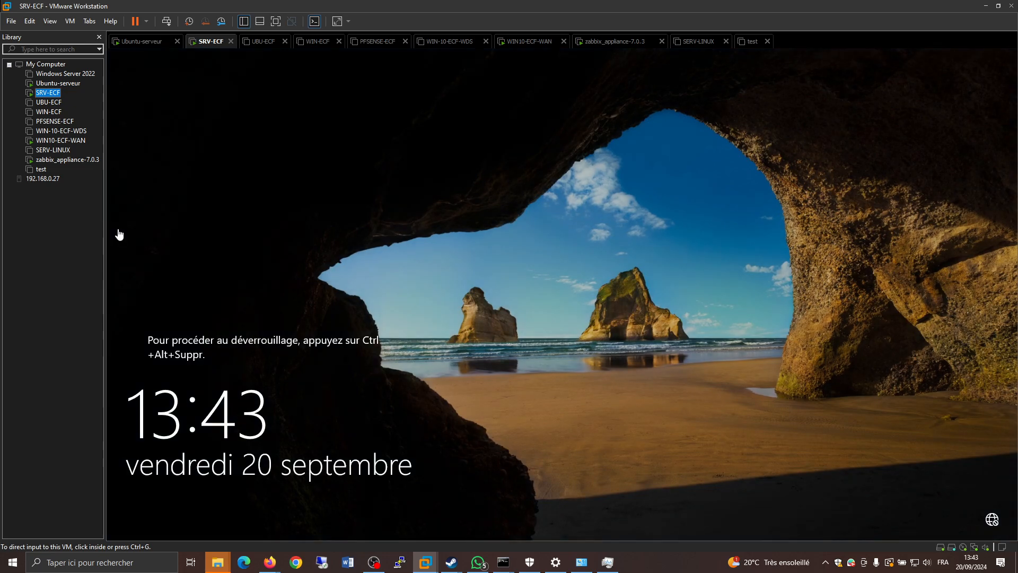
click(348, 232)
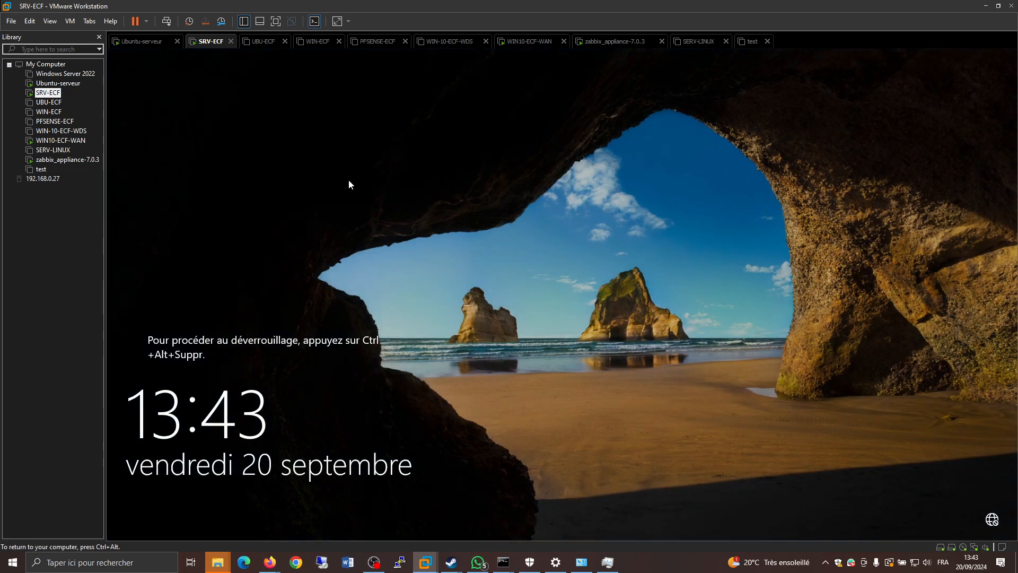
click(166, 21)
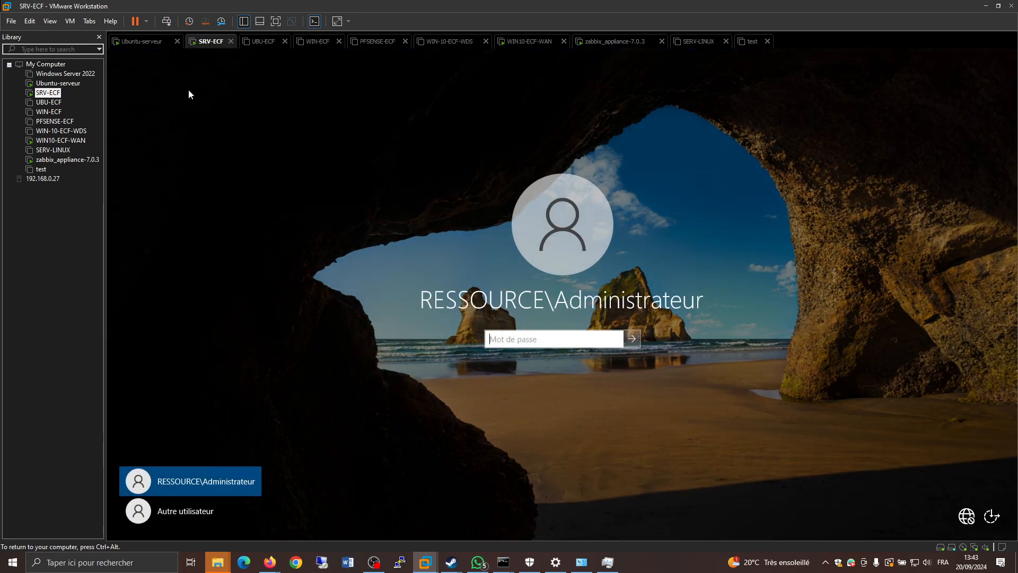
text(*********)
key(Return)
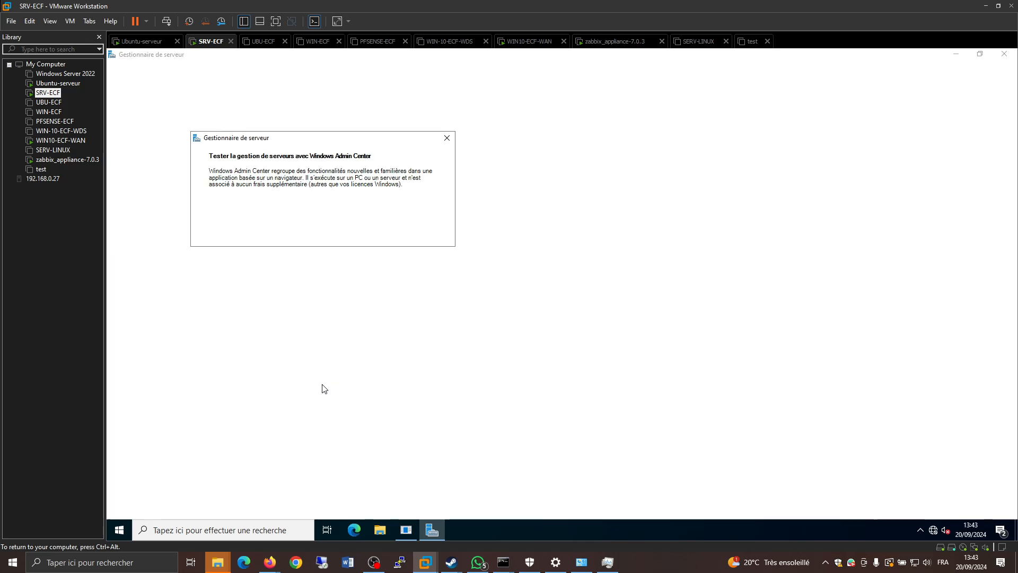
click(447, 138)
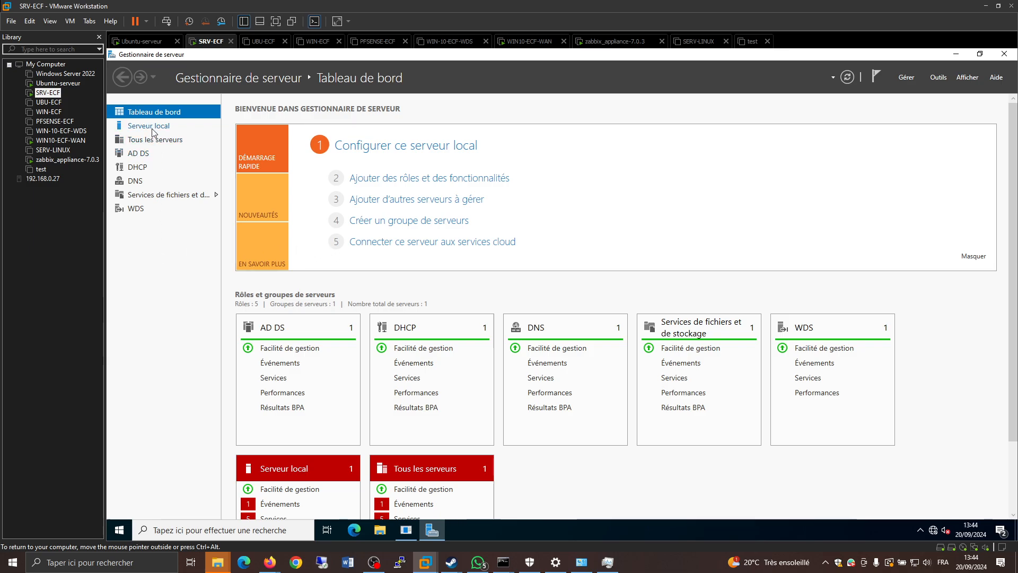
Open Disk Management maximized on SRV-ECF and examine the unallocated space on Disk 1.
right_click(120, 531)
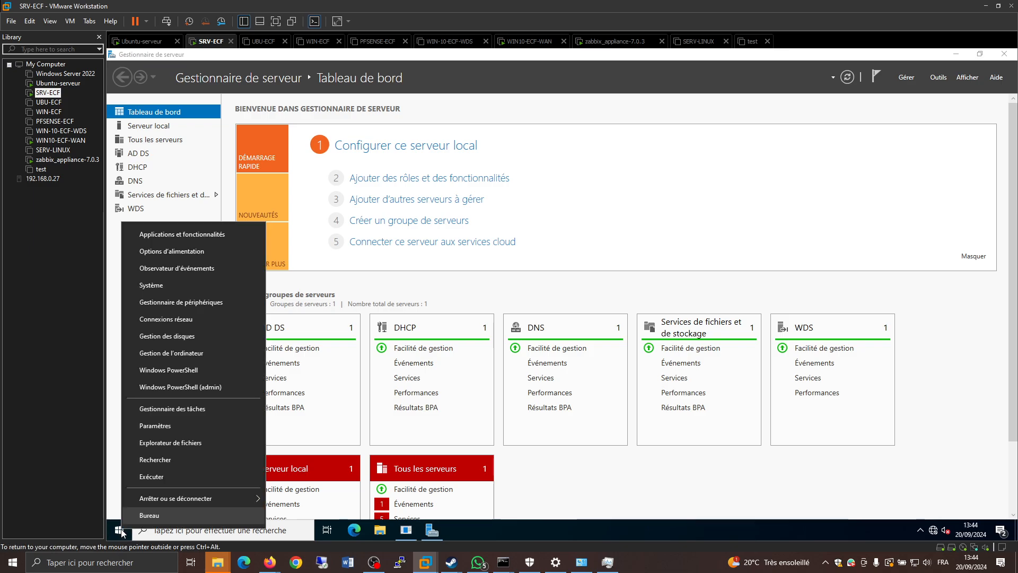
click(169, 337)
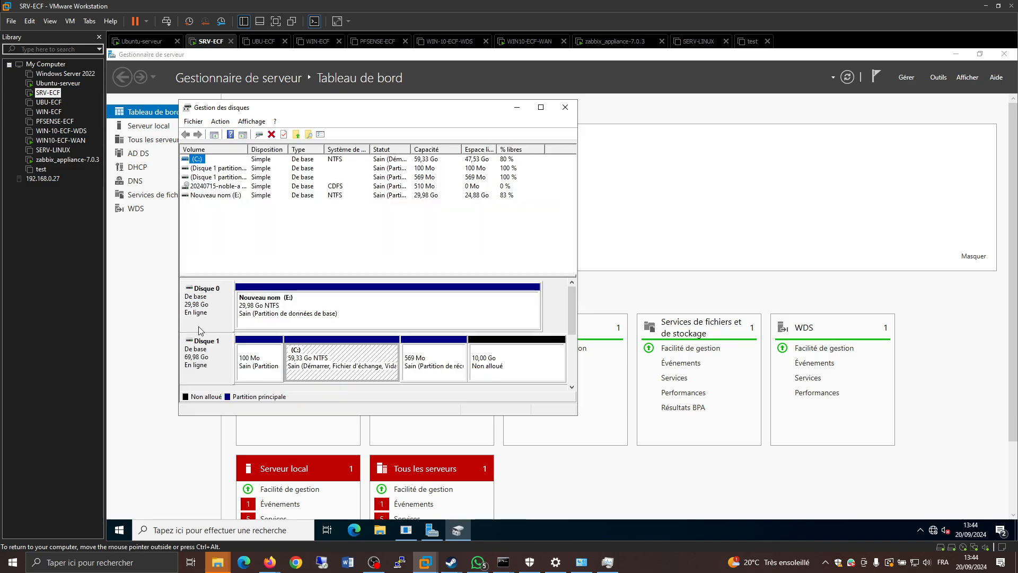
click(541, 107)
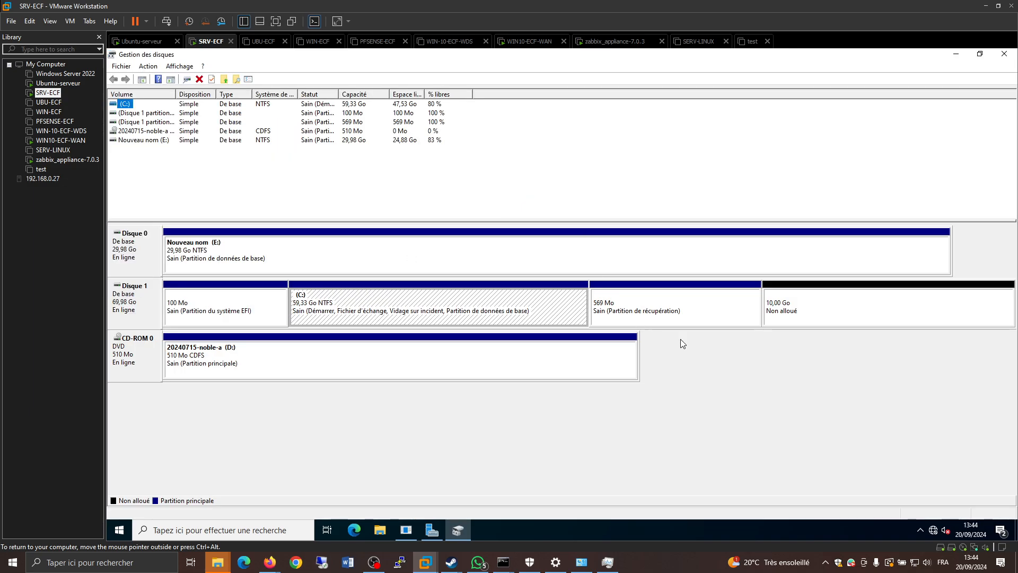
click(879, 305)
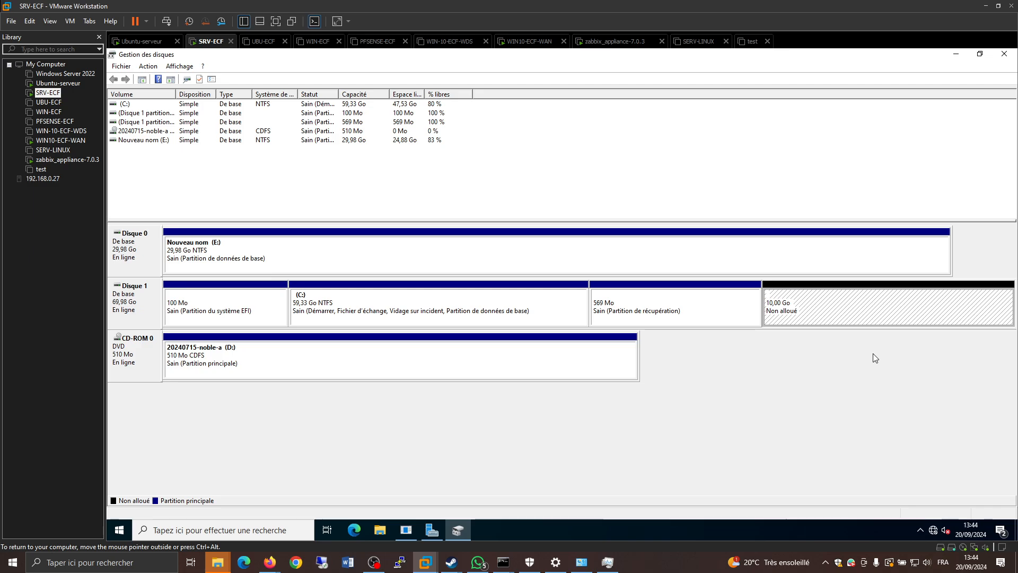
Examine which volume operations, such as extending, are offered for the C: volume and the other partitions of Disk 1.
click(517, 301)
right_click(517, 301)
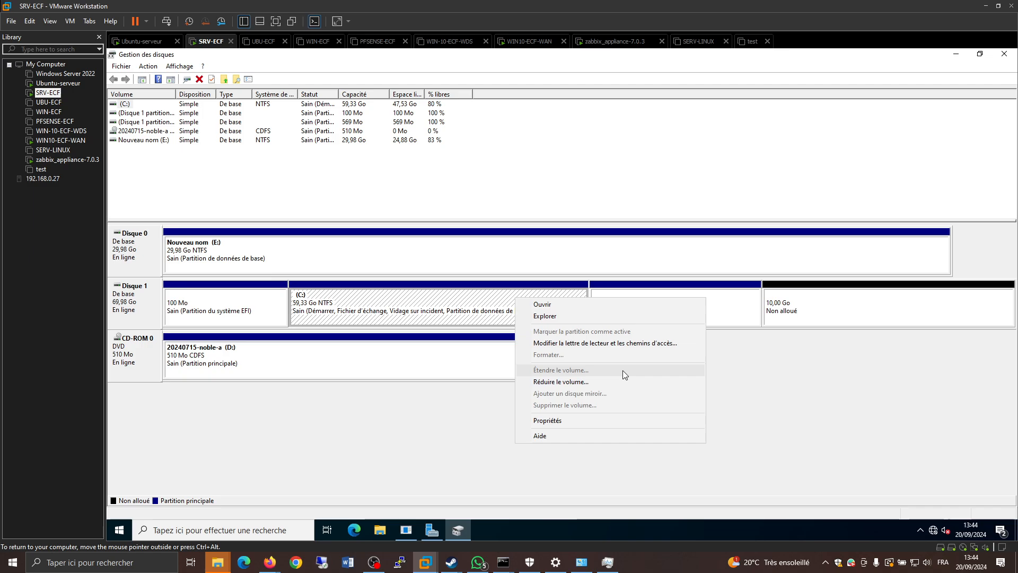
right_click(879, 312)
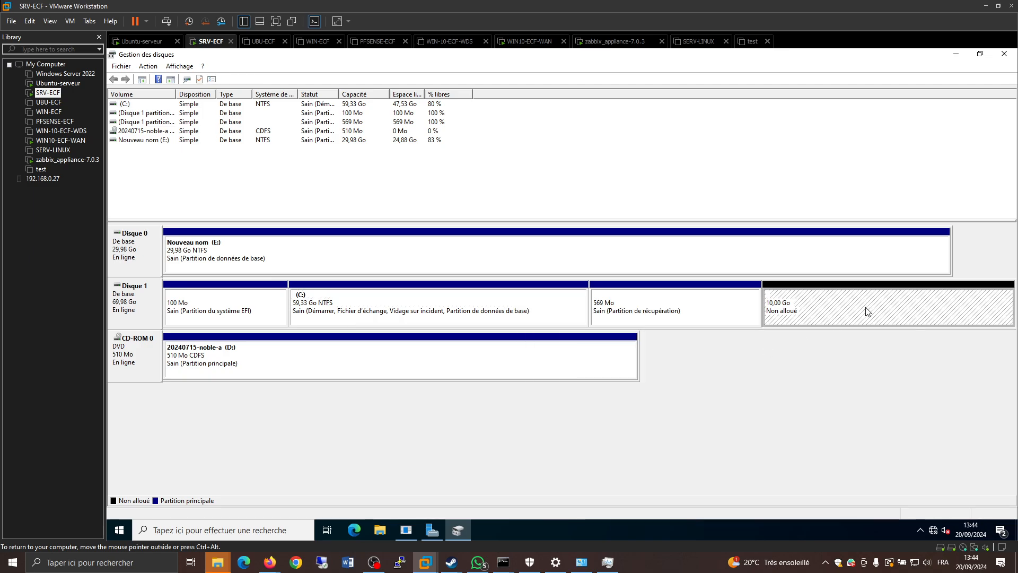
right_click(706, 301)
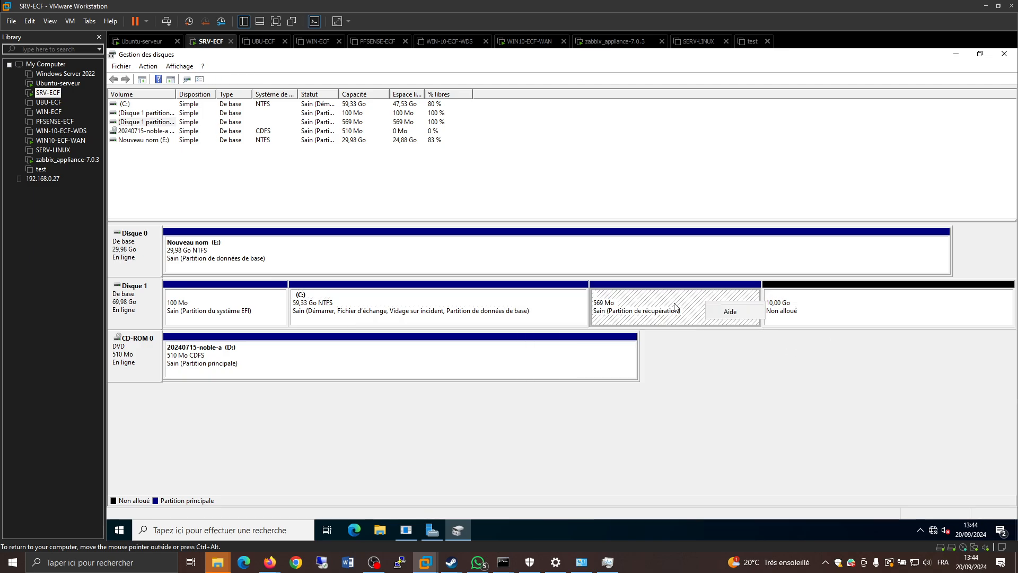
right_click(245, 309)
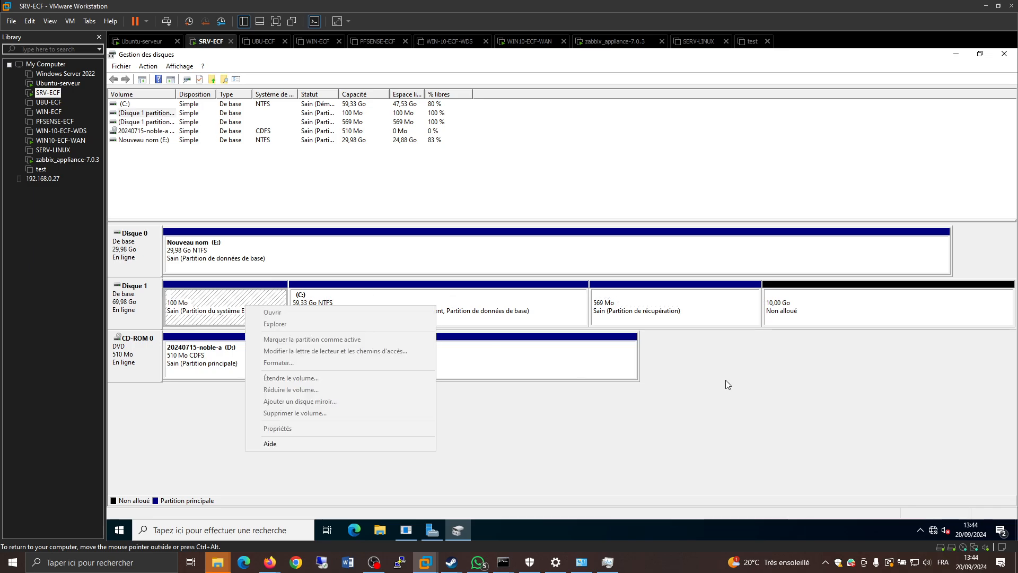
click(779, 386)
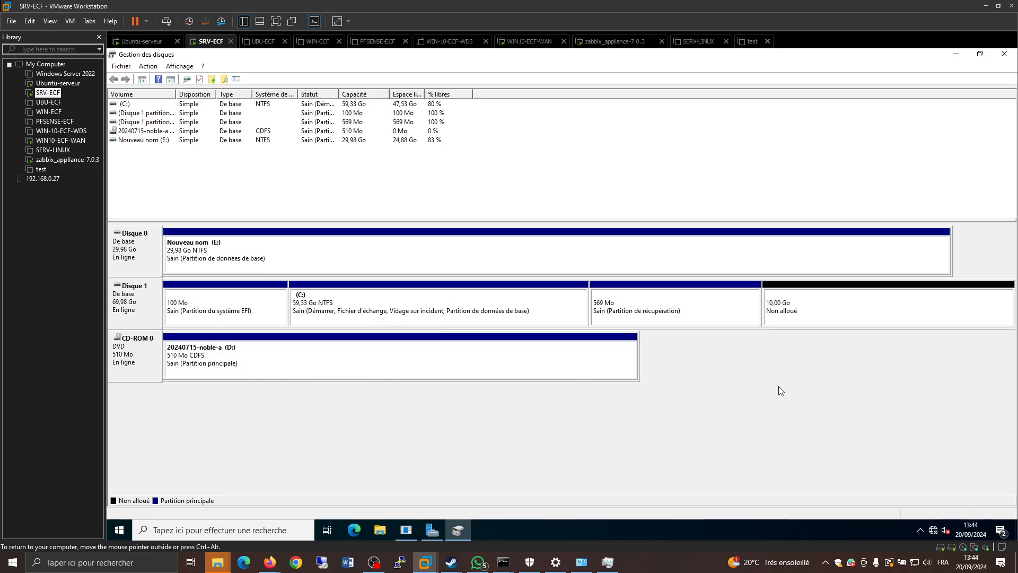
click(546, 311)
right_click(546, 310)
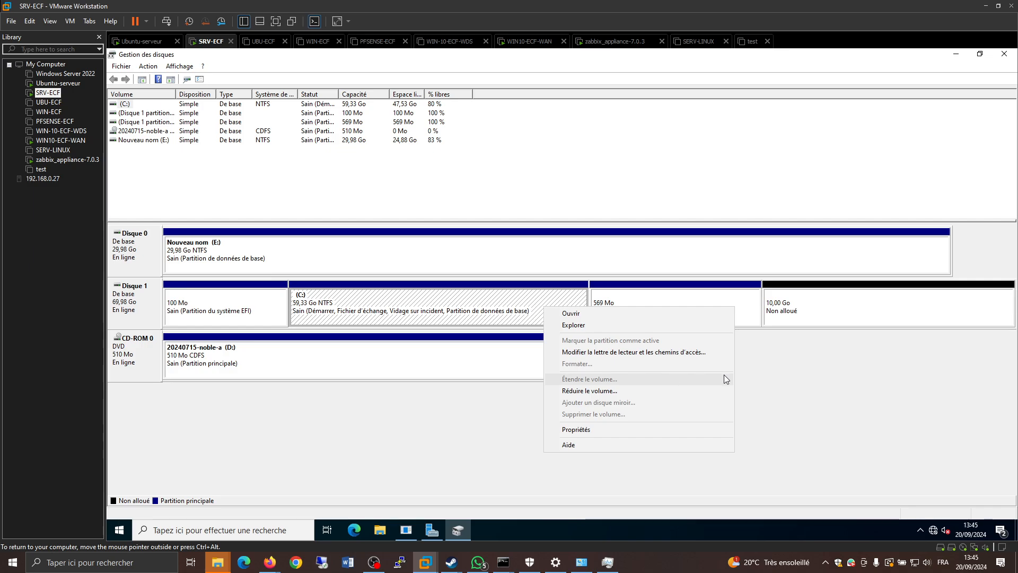
click(766, 377)
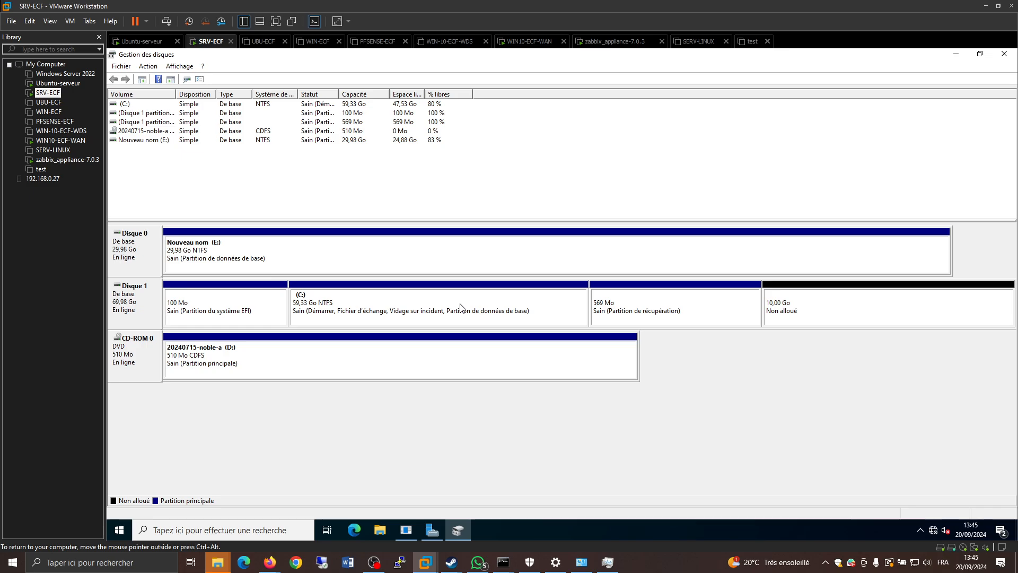
Switch to WIN10-ECF-WAN and monitor its image verification until the machine shuts down.
click(60, 141)
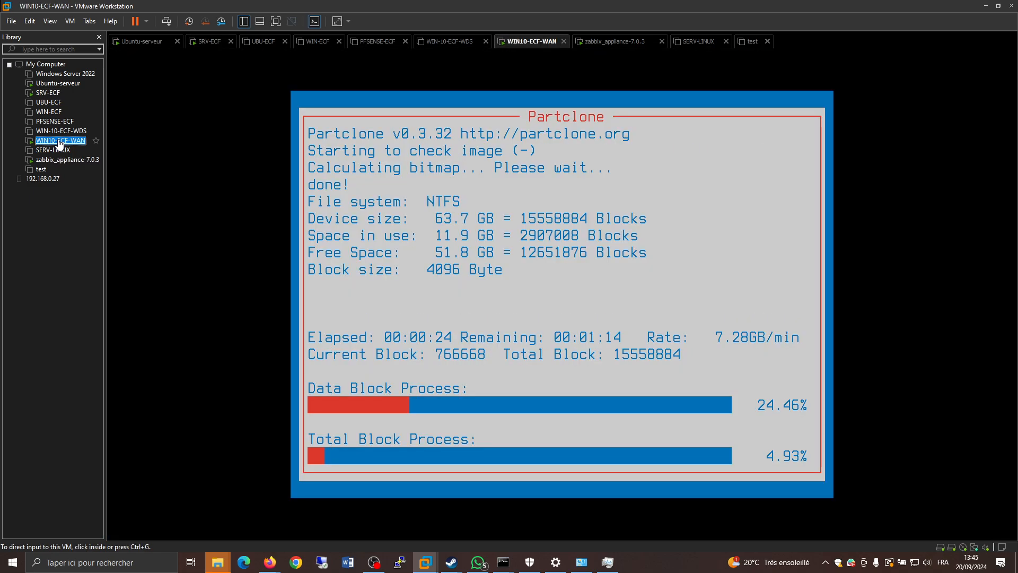
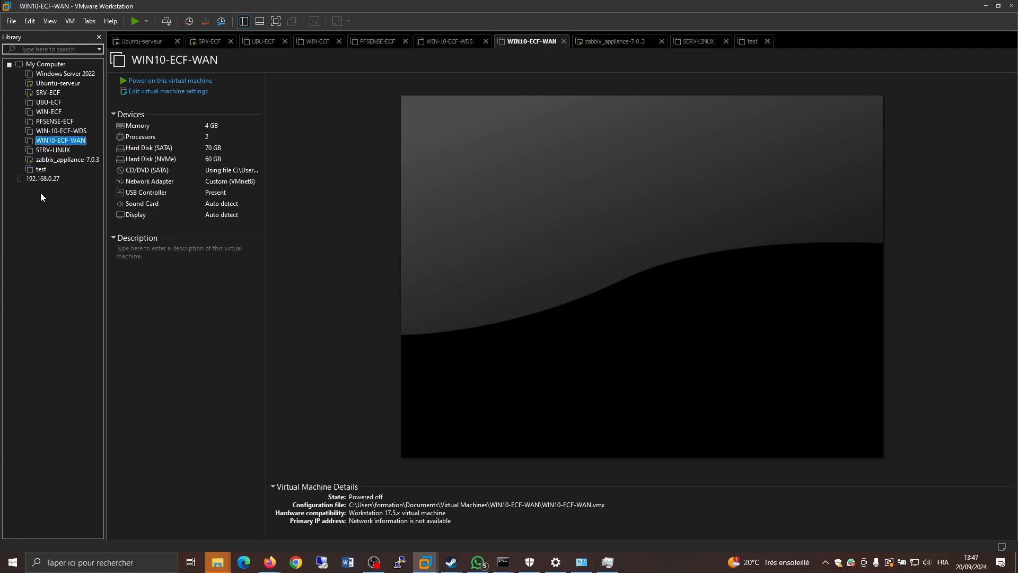
Remove the 50 GB SCSI hard disk from the test virtual machine.
click(41, 170)
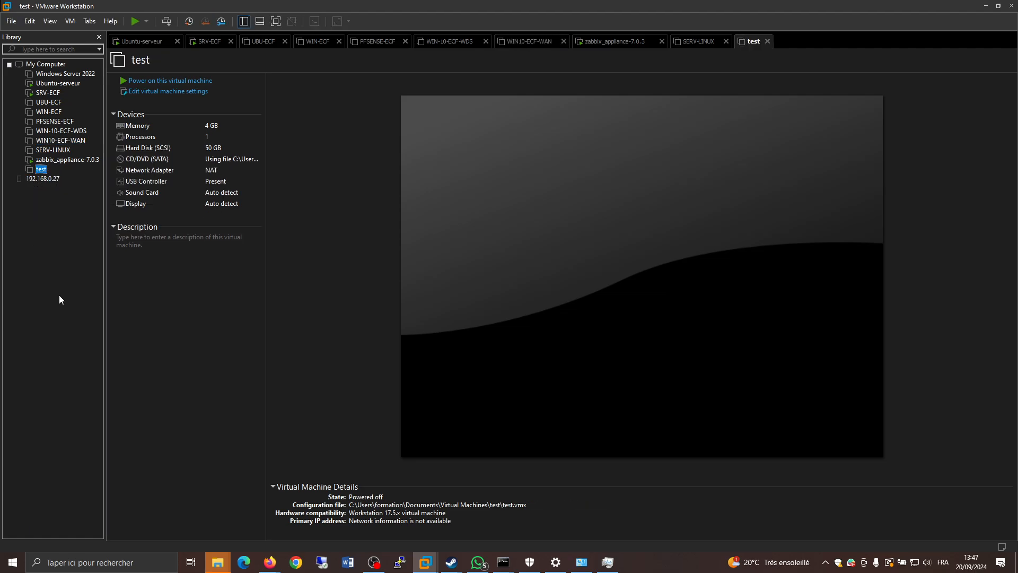
click(206, 152)
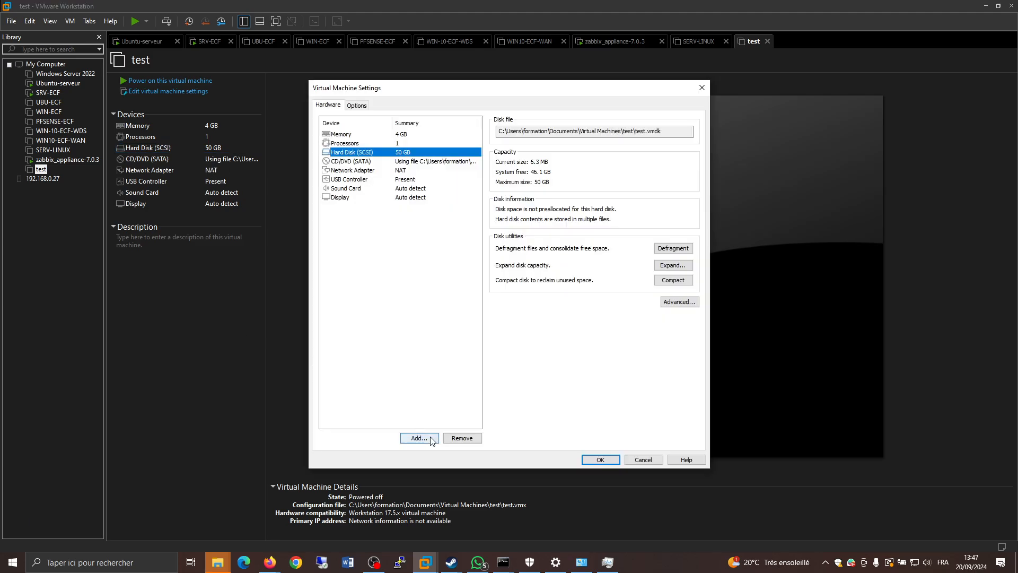
click(461, 437)
Add a new 60 GB virtual hard disk split into multiple files to the test machine, stored as test-0.vmdk.
click(419, 438)
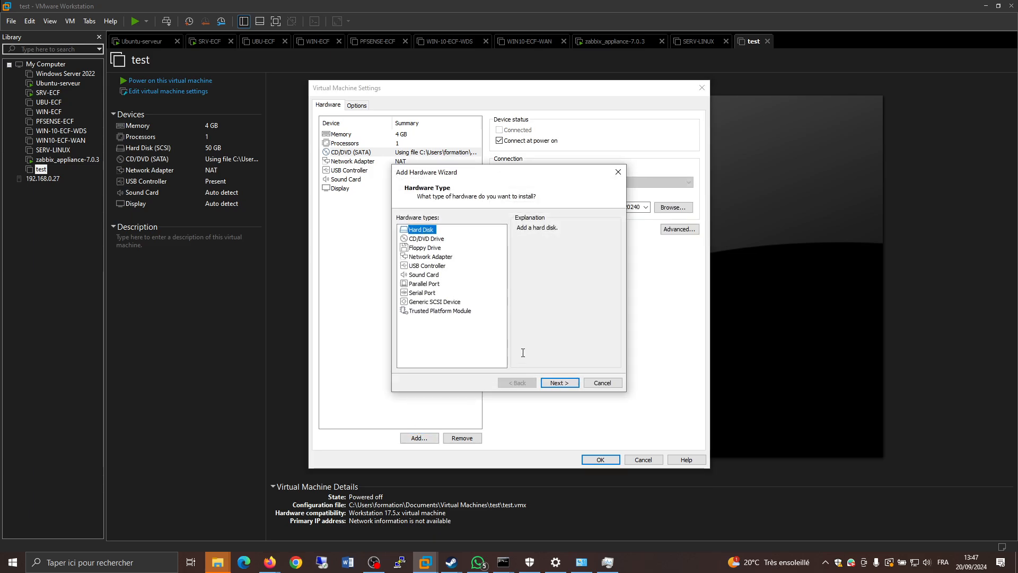
click(555, 384)
click(554, 384)
click(555, 383)
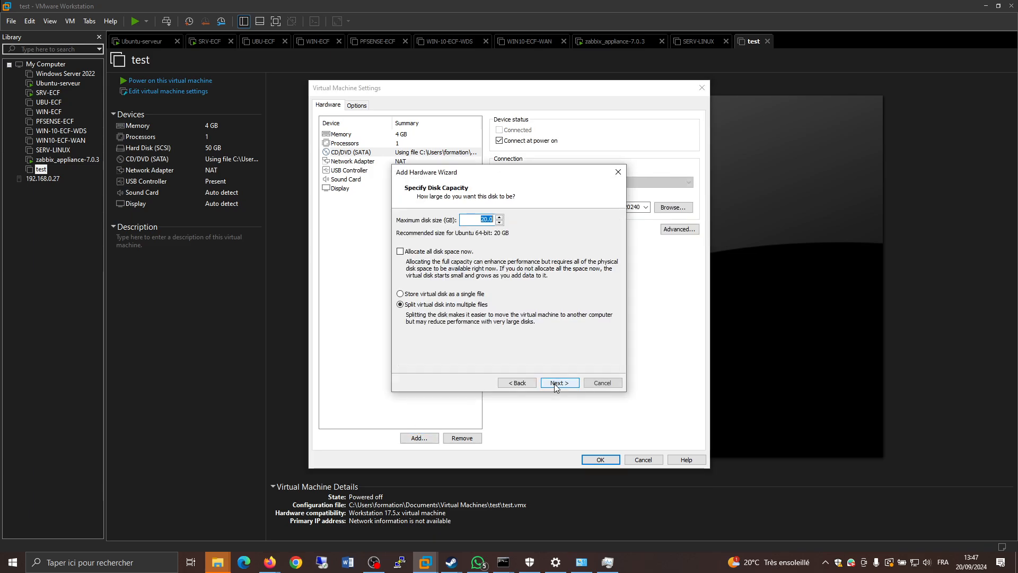
text(60)
click(565, 385)
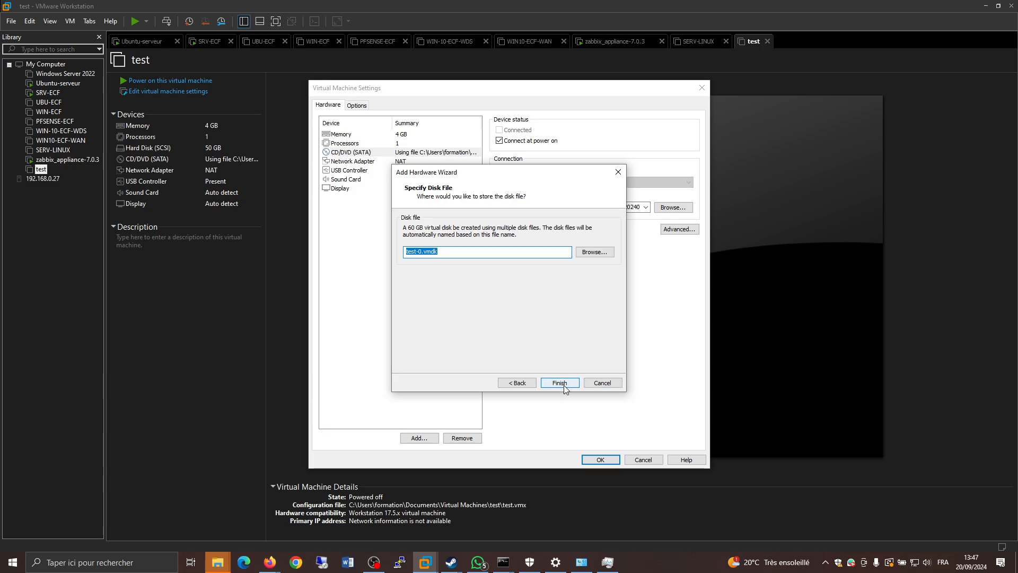
click(561, 383)
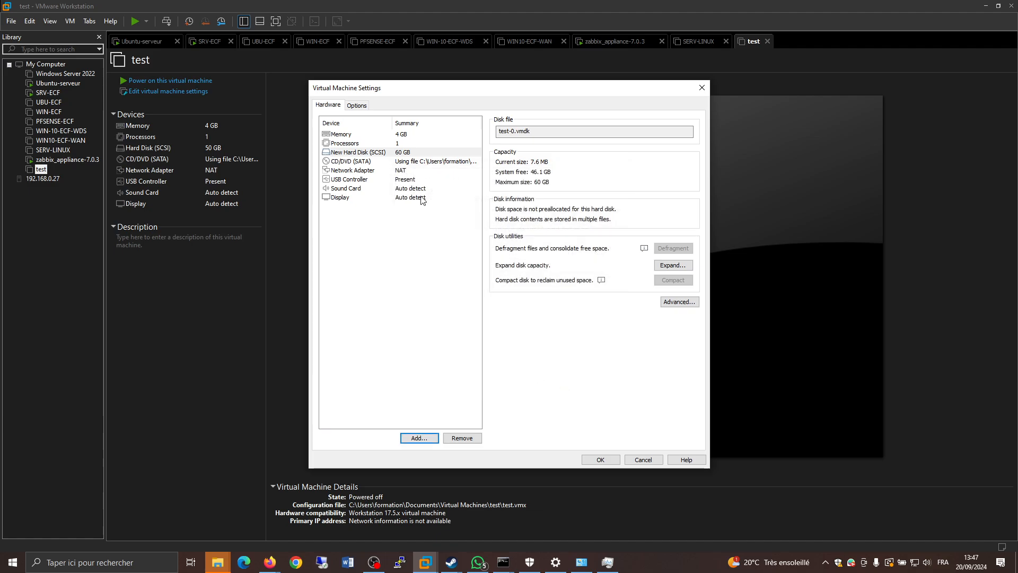
Check that the test machine's CD/DVD drive uses the Clonezilla live ISO, apply the settings and power it on.
click(432, 162)
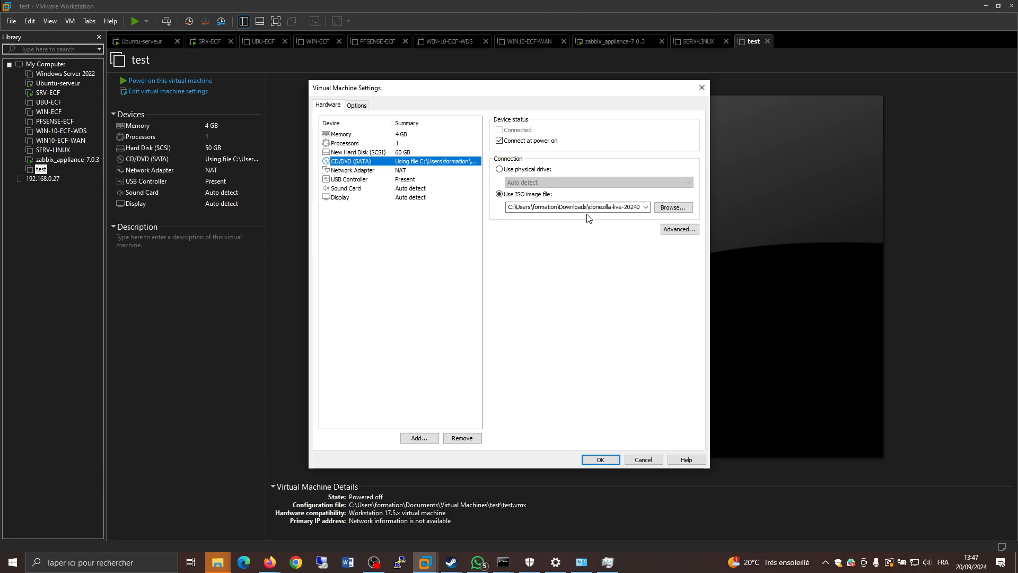
click(623, 207)
click(597, 461)
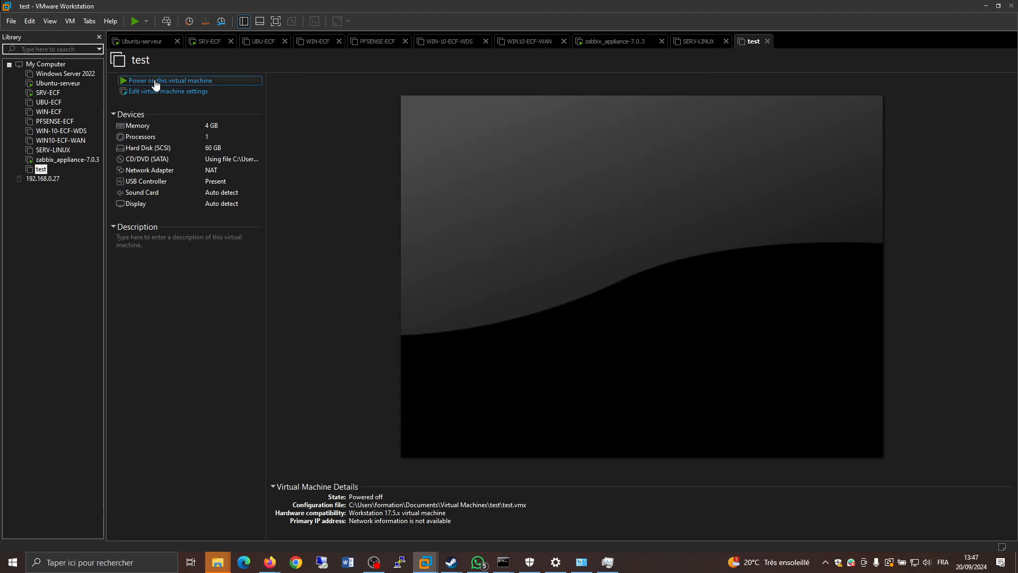
key(ctrl+b)
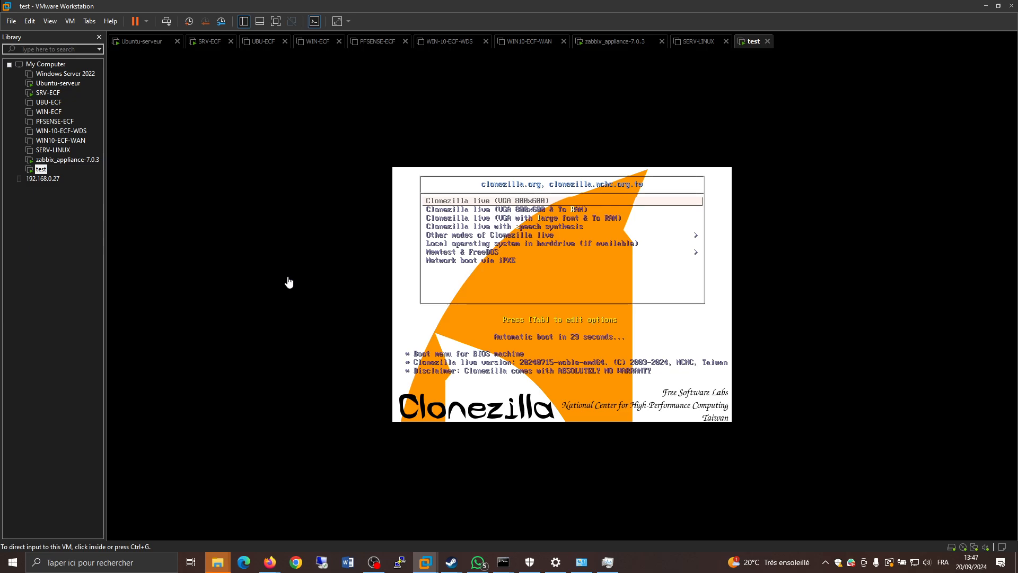
Boot the test machine with Clonezilla live (VGA with large font & To RAM).
click(570, 300)
key(Down)
key(Down)
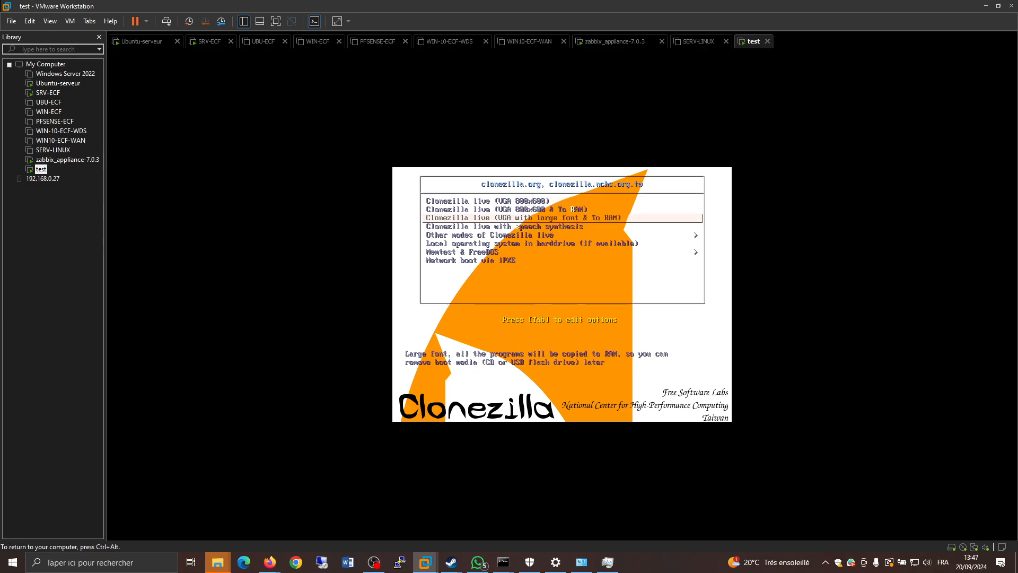
key(Return)
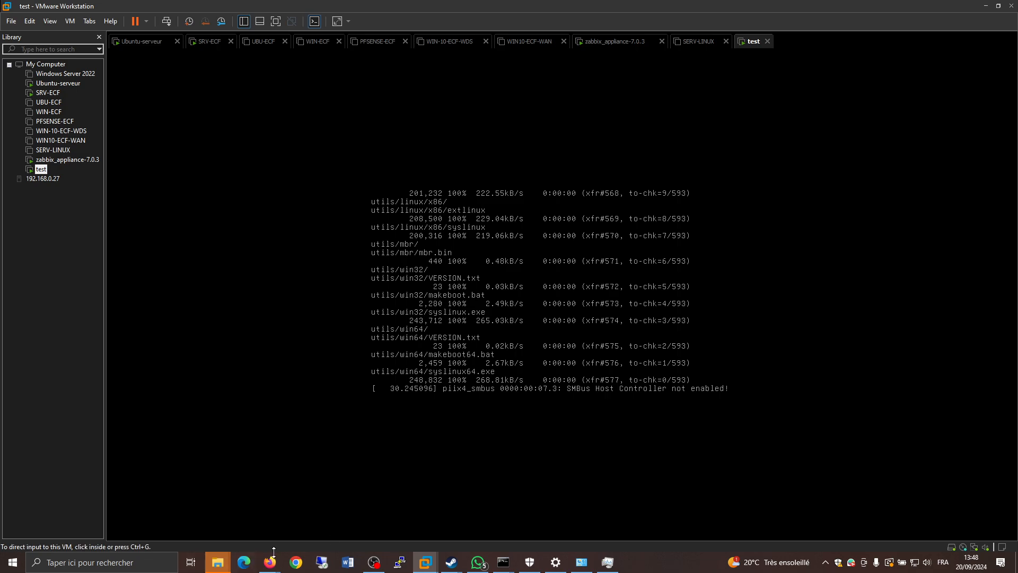
click(374, 562)
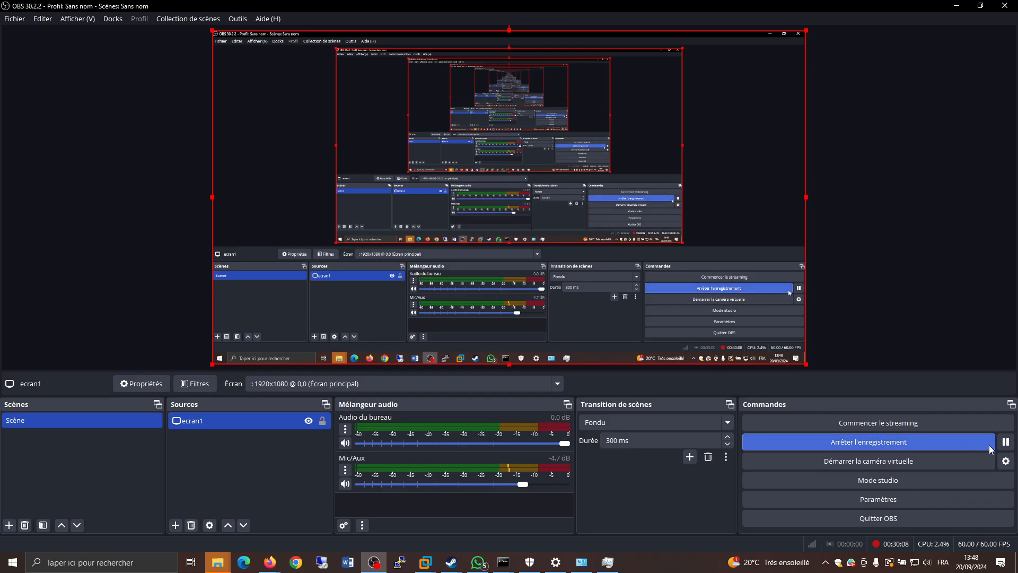
click(961, 6)
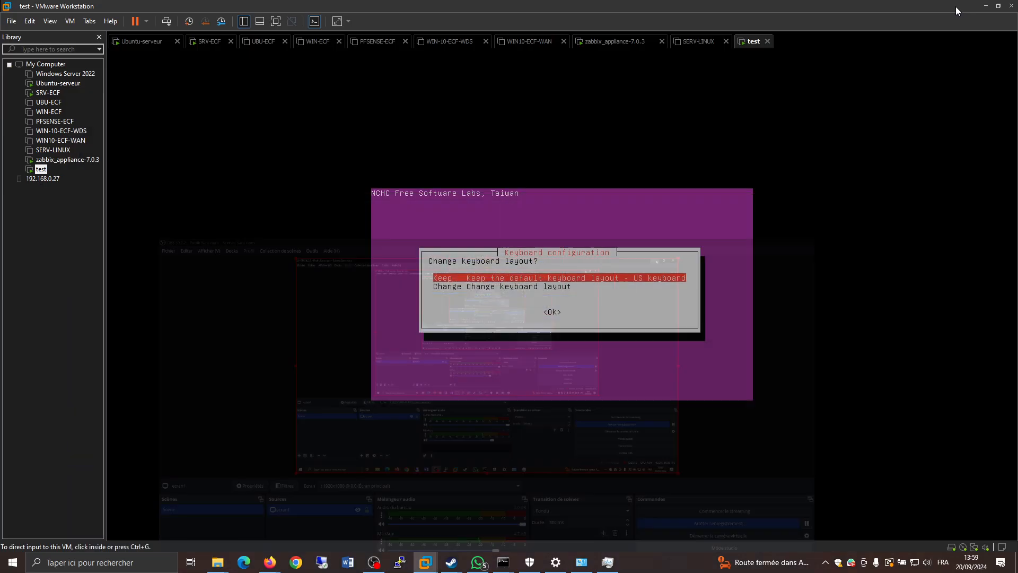
Choose to change the keyboard layout and accept the Generic 105-key PC model.
key(Down)
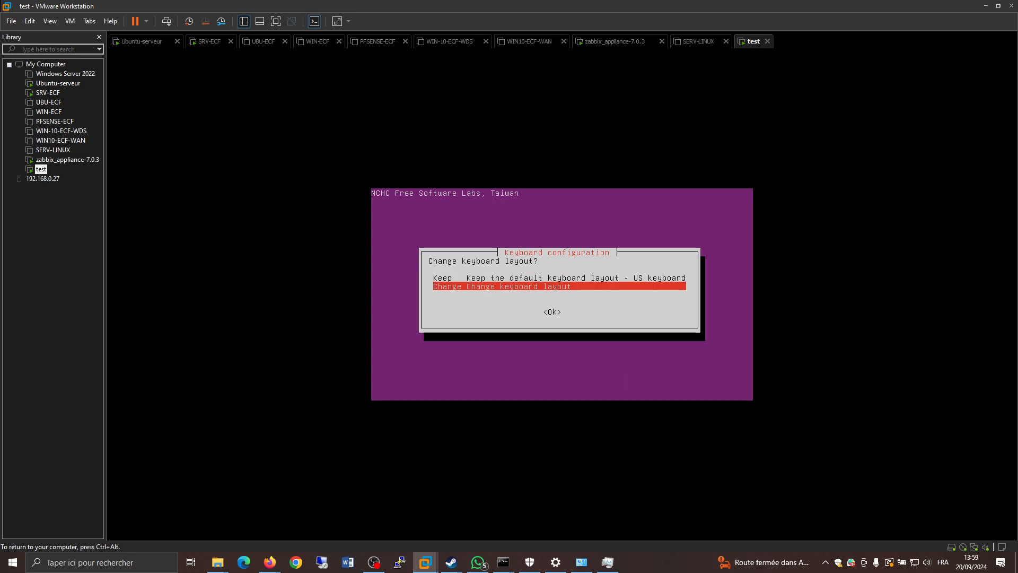
key(Return)
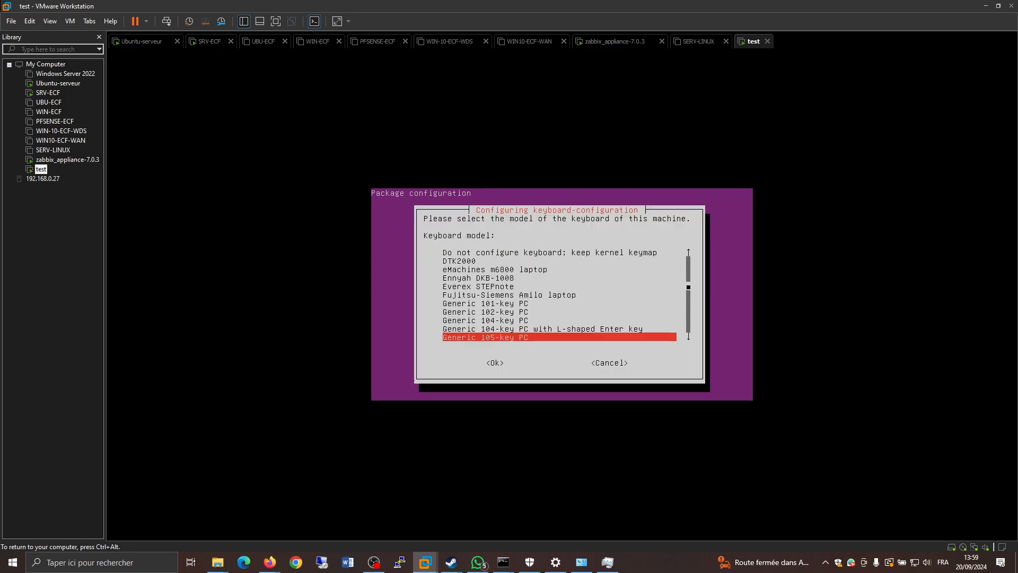
key(Return)
Set the keyboard's country of origin and layout to French, keeping the default AltGr and remaining key options.
key(Down)
key(Down)
key(Down)
key(Down)
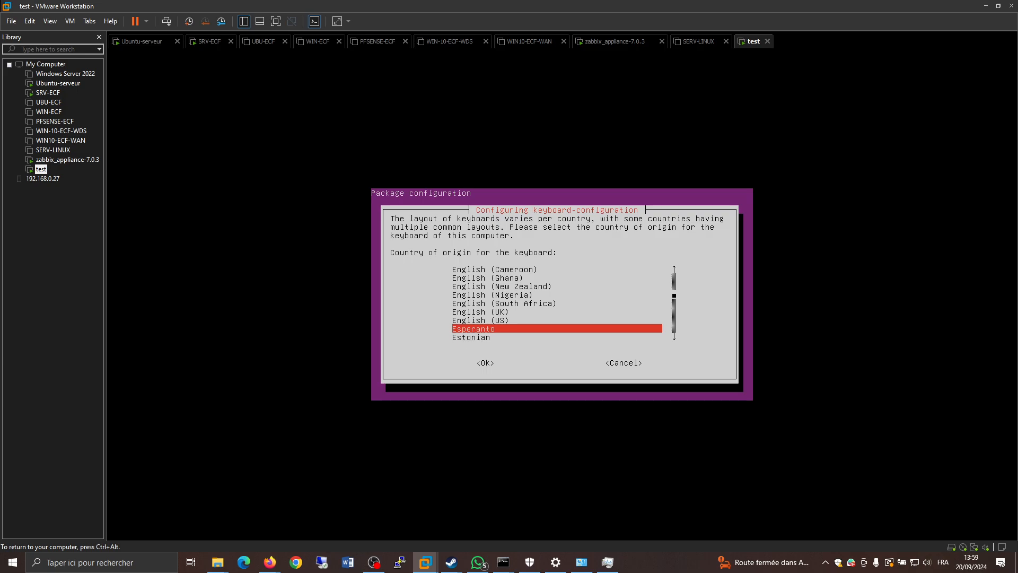
key(Down)
key(Down)
key(Down)
key(Down)
key(Up)
key(Up)
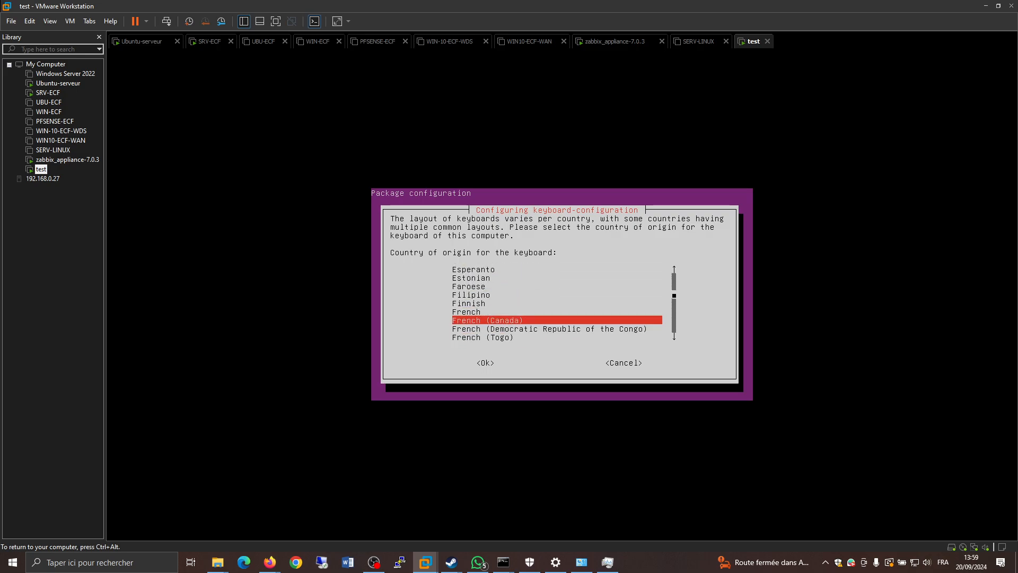
key(Up)
key(Return)
key(Return)
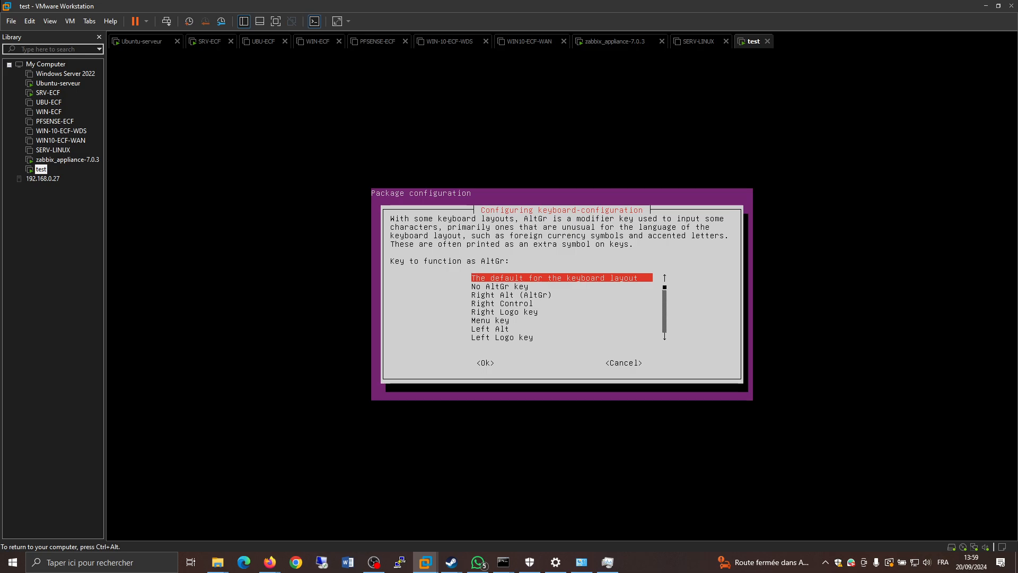
key(Return)
key(Return)
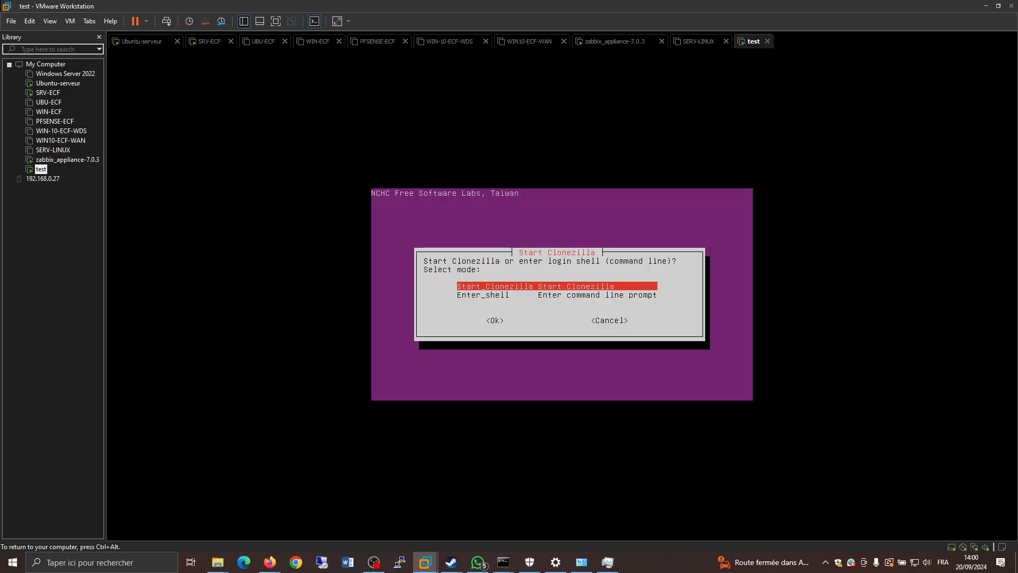
Start Clonezilla in device-image mode to work with disks or partitions using images.
key(Return)
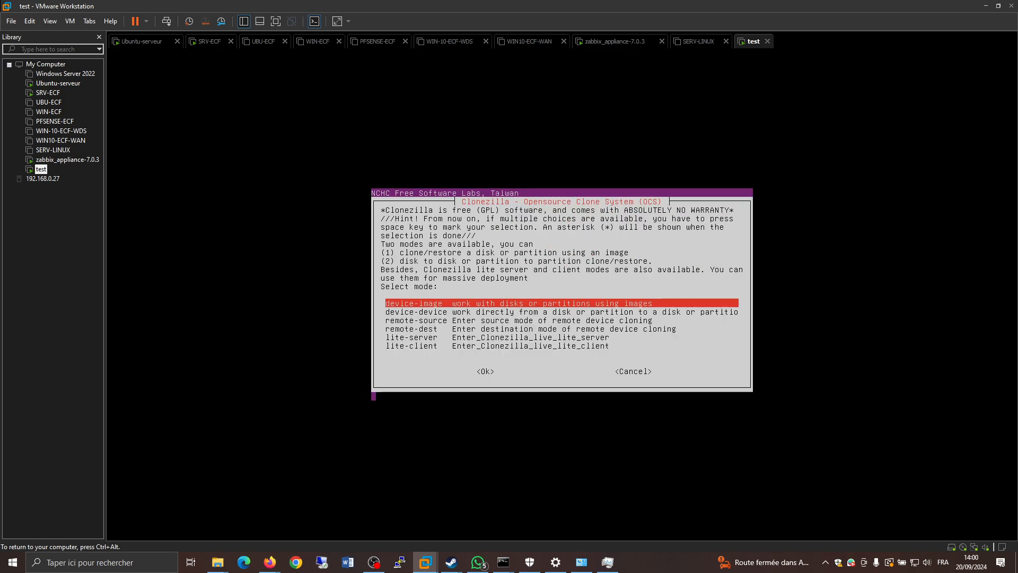
key(Down)
key(Up)
key(Return)
Use an SSH server as the Clonezilla image directory and configure eth0 by DHCP.
key(Down)
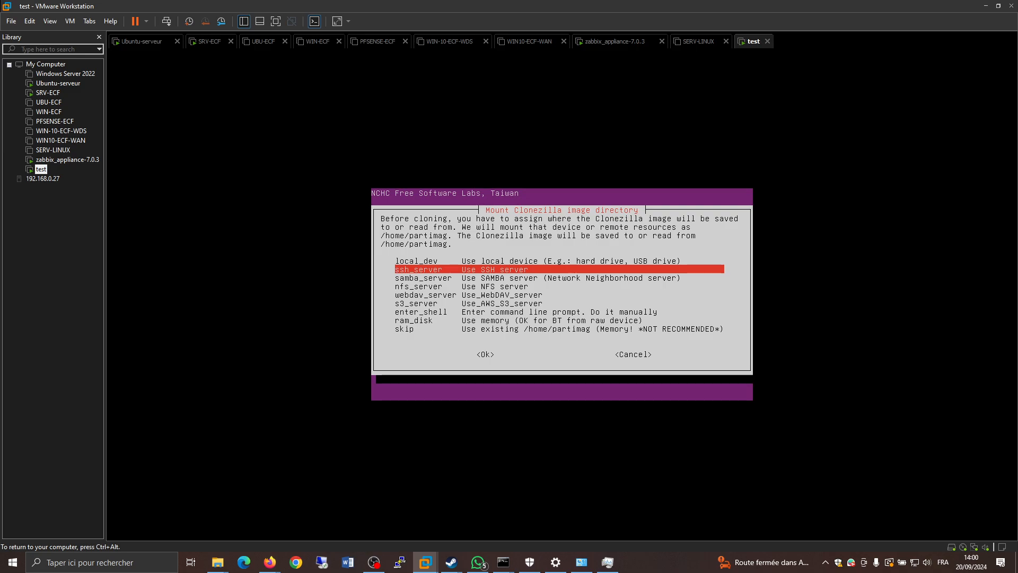
key(Return)
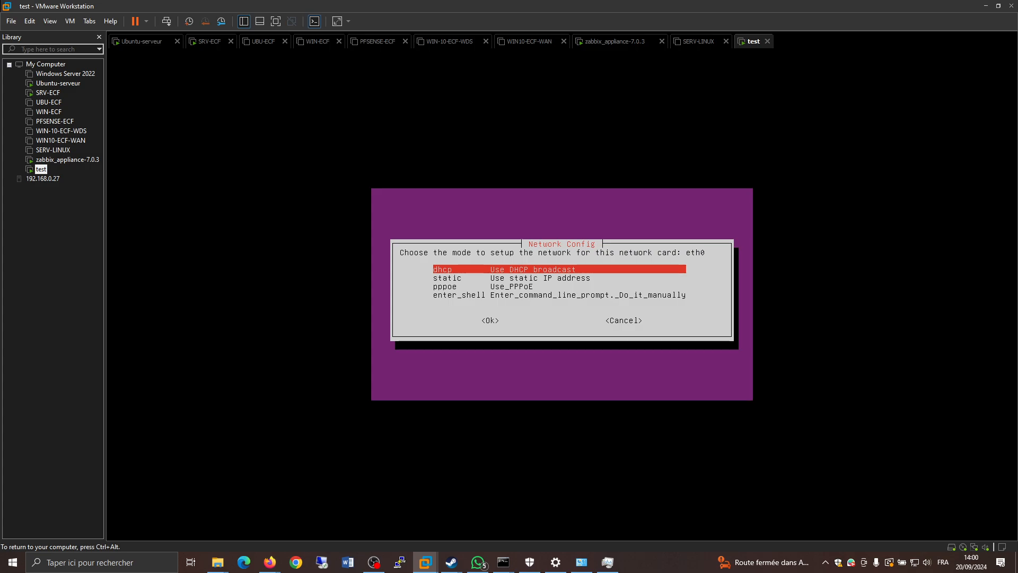
key(Return)
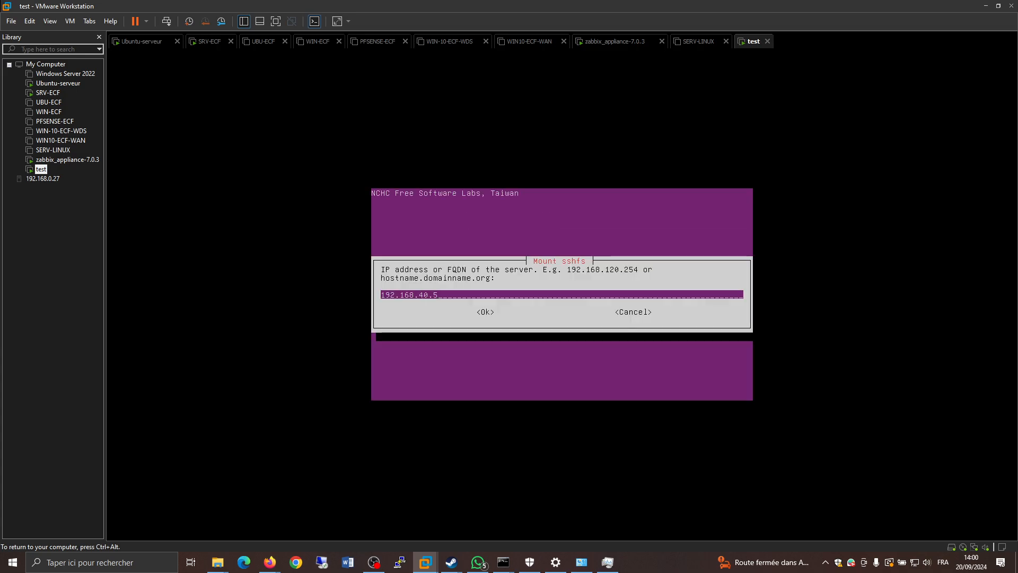
Replace the suggested SSH server address with 10.0.0.10.
key(BackSpace)
key(BackSpace)
key(BackSpace)
key(BackSpace)
key(BackSpace)
key(BackSpace)
key(BackSpace)
key(BackSpace)
key(BackSpace)
key(BackSpace)
key(BackSpace)
key(BackSpace)
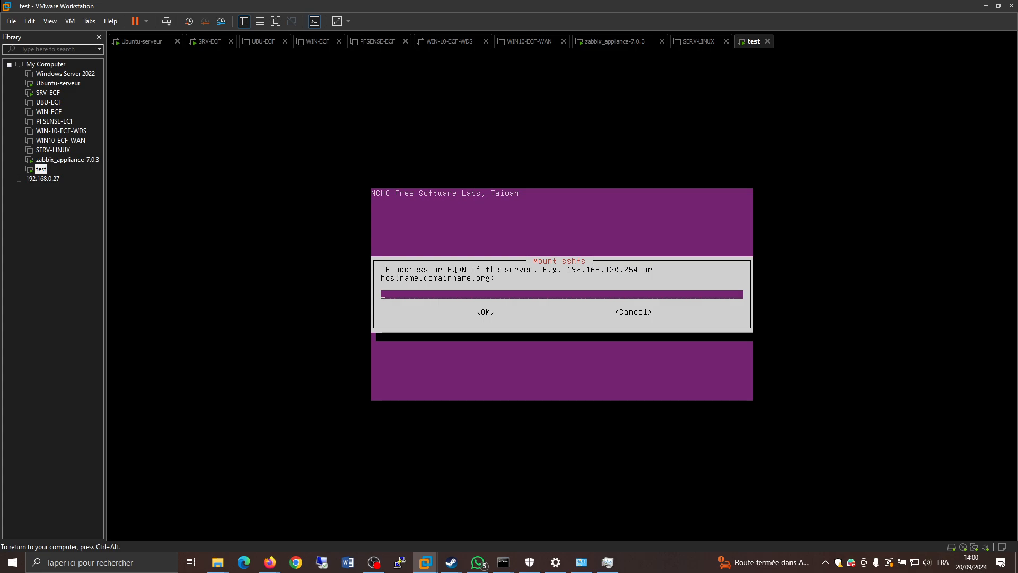
text(10.0.0.10)
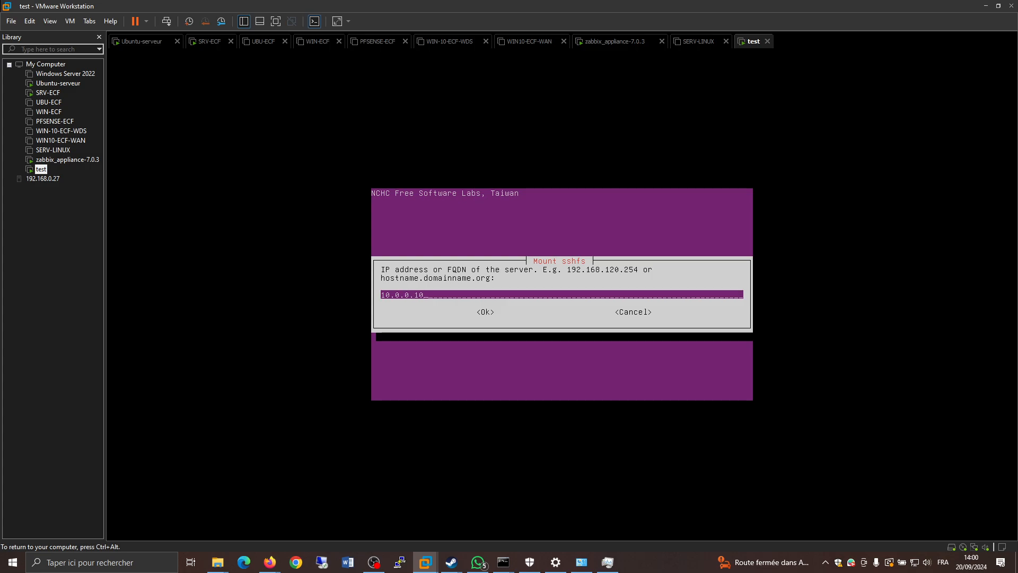
Check the test machine's hardware and network adapter in its virtual machine settings, then close them without changes.
key(ctrl+alt)
right_click(41, 170)
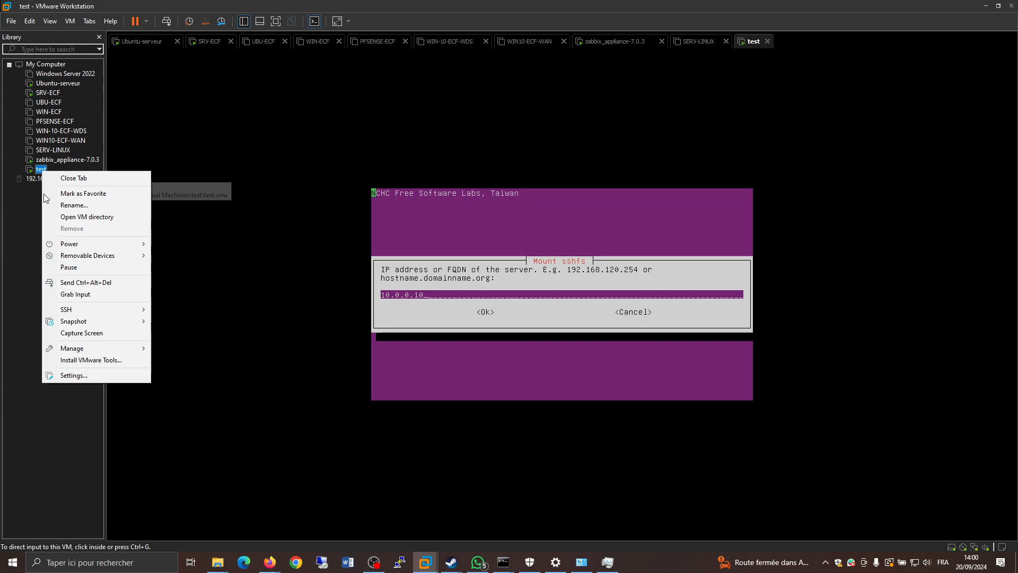
click(77, 373)
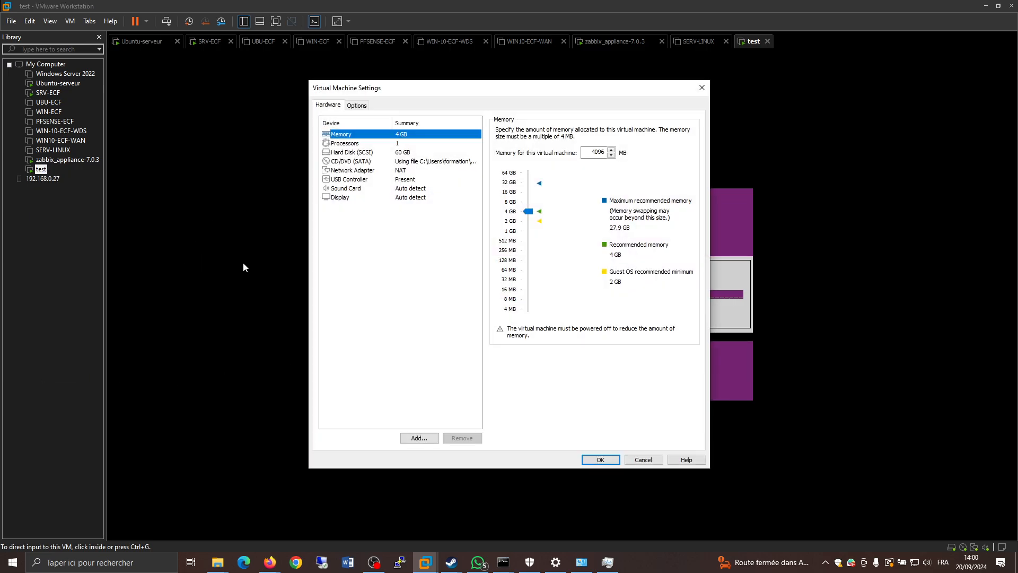
click(658, 465)
click(671, 470)
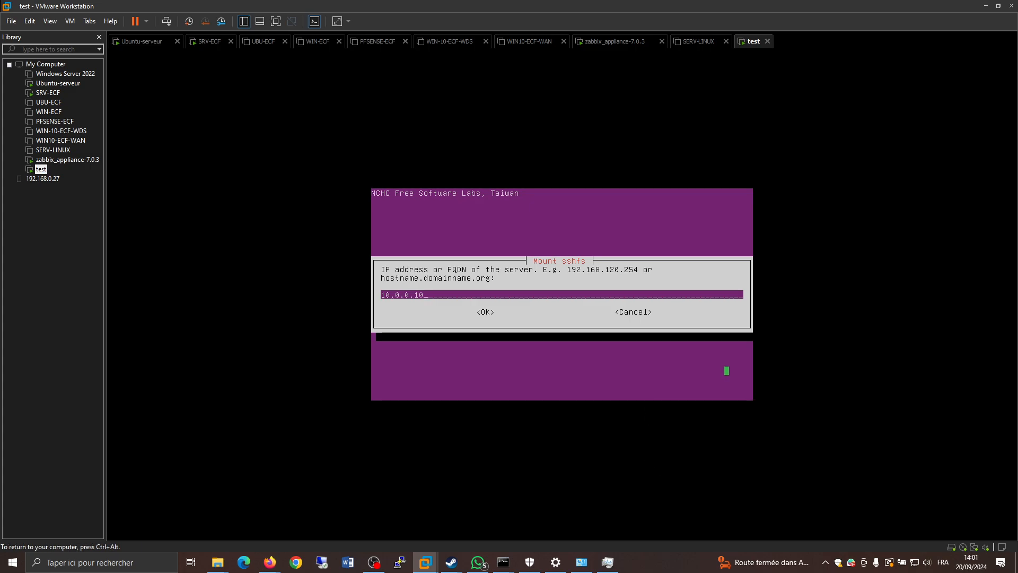
Confirm the SSH server address and accept port 22 for the connection.
key(Tab)
key(Return)
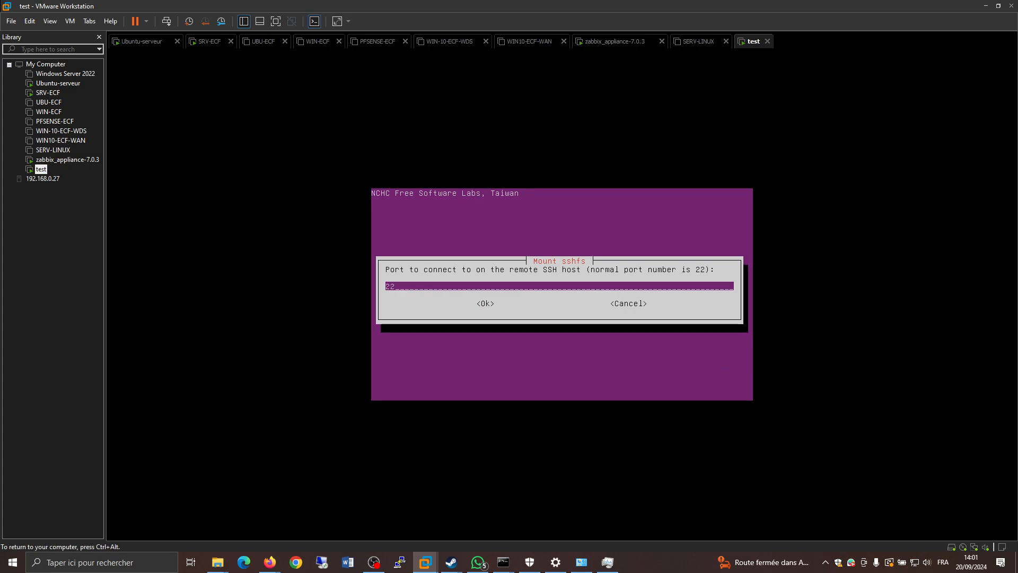
key(Tab)
key(Return)
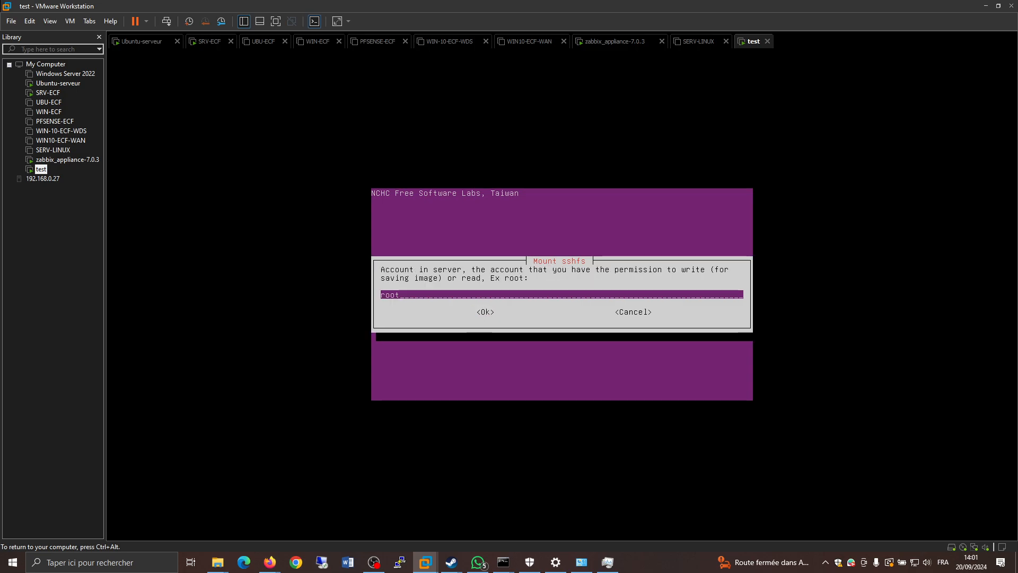
Set the SSH server account to dock.
key(BackSpace)
key(BackSpace)
key(BackSpace)
key(BackSpace)
text(dock)
key(Return)
Set the Clonezilla image directory on the SSH server to /docker.
key(BackSpace)
key(BackSpace)
key(BackSpace)
key(BackSpace)
key(BackSpace)
key(BackSpace)
key(BackSpace)
key(BackSpace)
key(BackSpace)
key(BackSpace)
key(BackSpace)
key(BackSpace)
key(BackSpace)
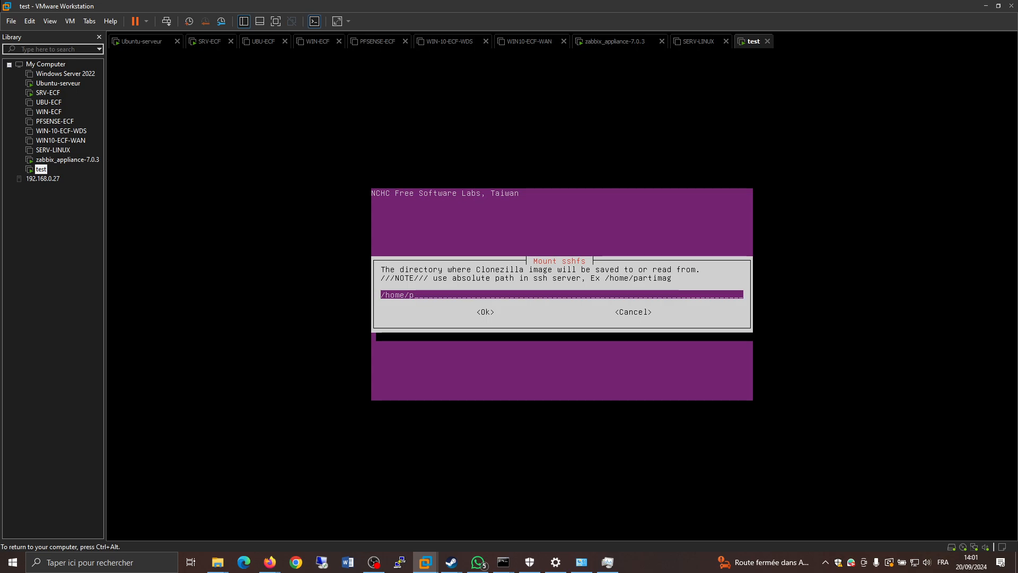
text(docker)
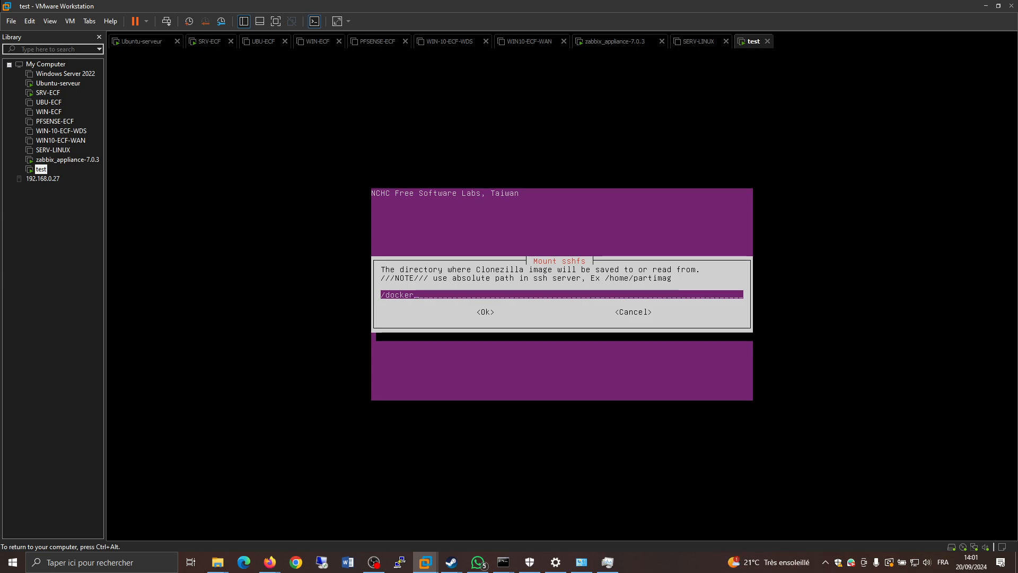
key(Tab)
key(Return)
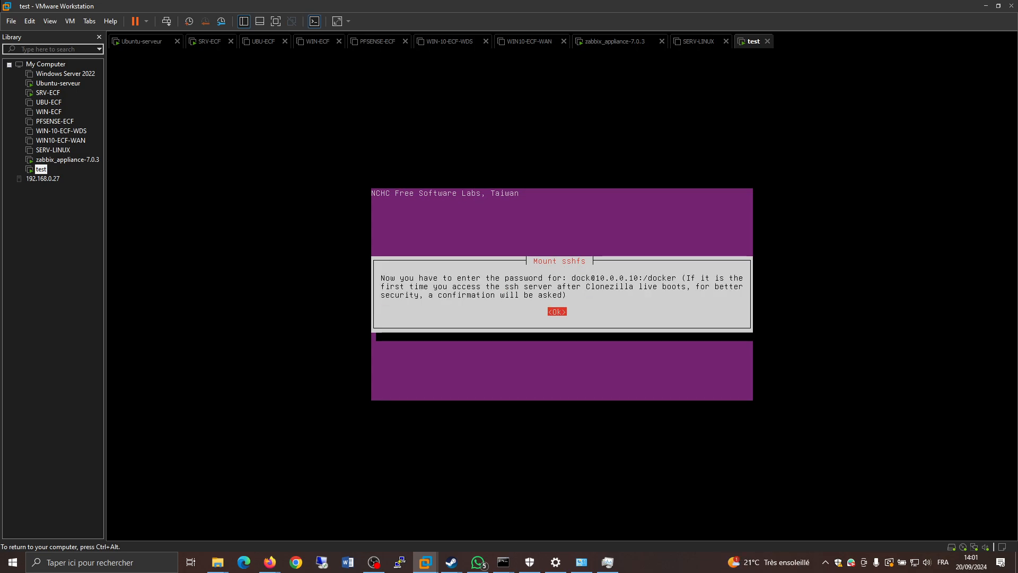
Try to mount /docker from the SSH server as the image directory, and retry the mount once.
key(Return)
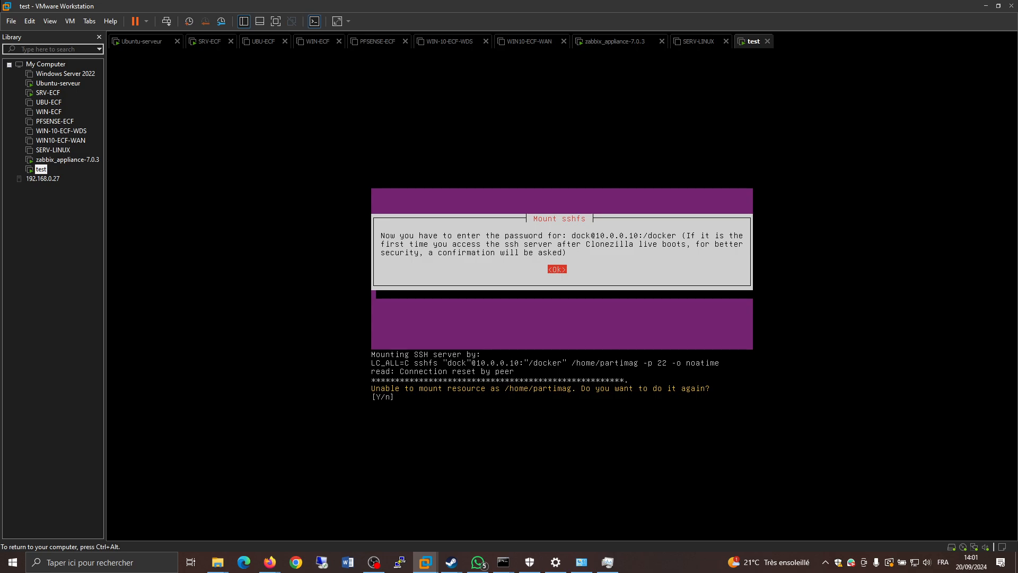
text(Y)
key(Return)
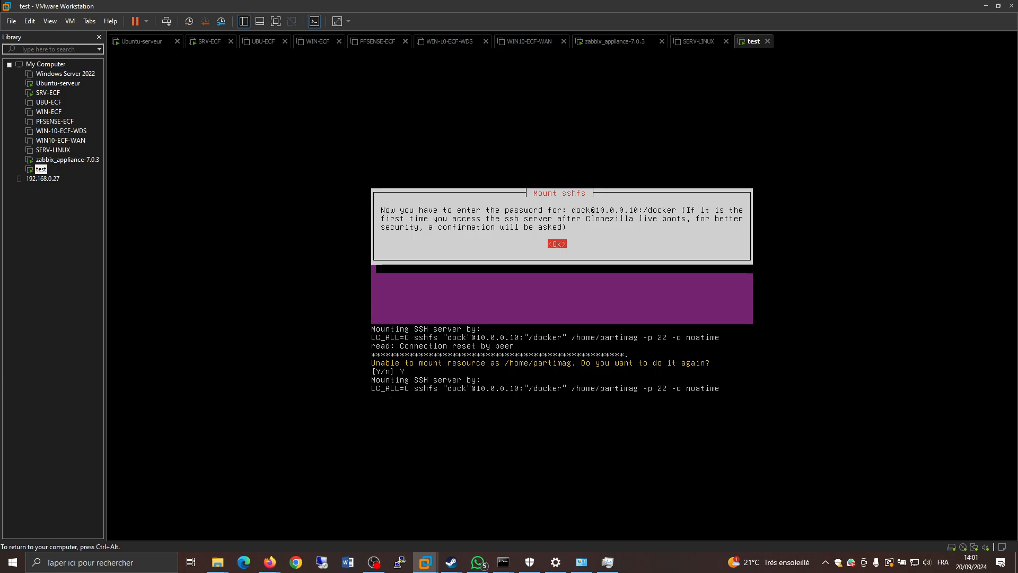
Check WIN10-ECF-WAN's hardware and network adapter in its settings, close them and go back to the test machine.
key(ctrl+alt)
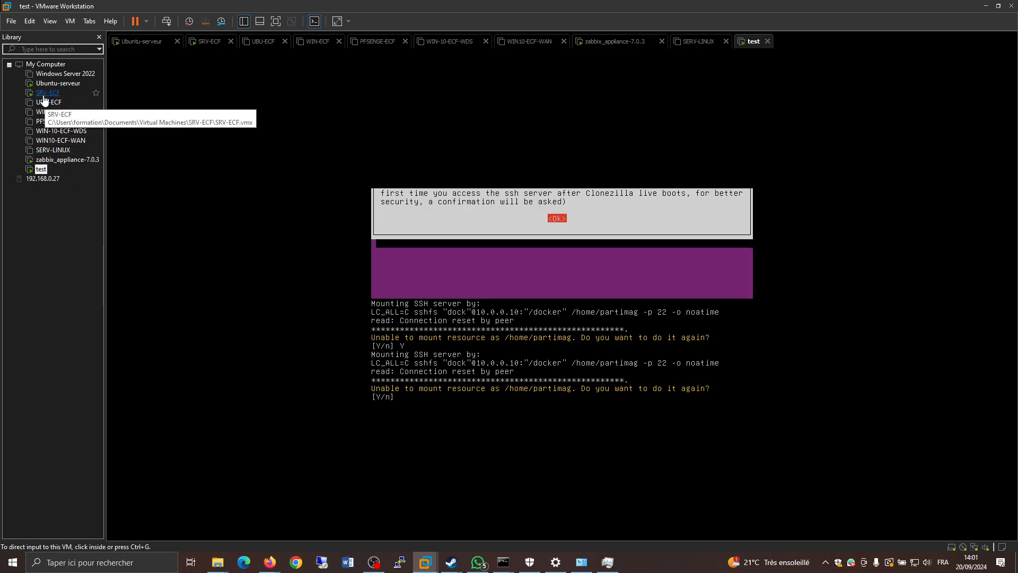
right_click(58, 143)
click(101, 338)
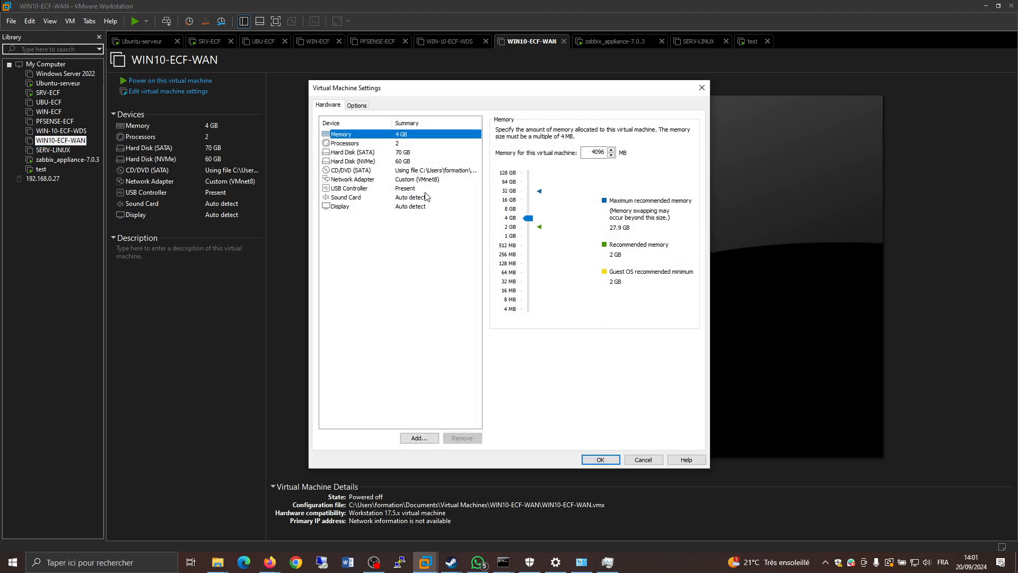
click(701, 87)
right_click(44, 170)
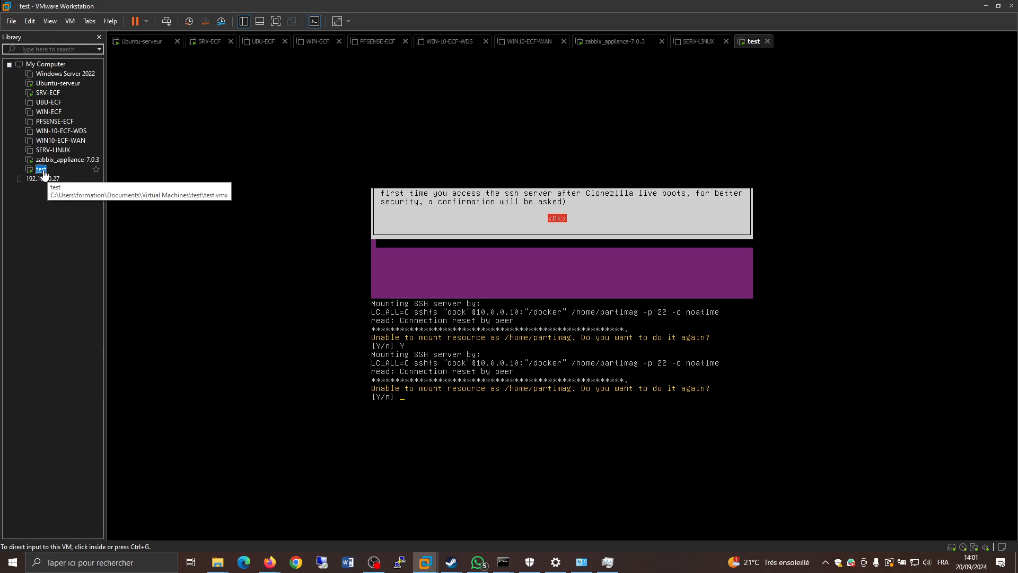
Switch the test virtual machine's network adapter to the custom virtual network VMnet8 (NAT).
click(100, 372)
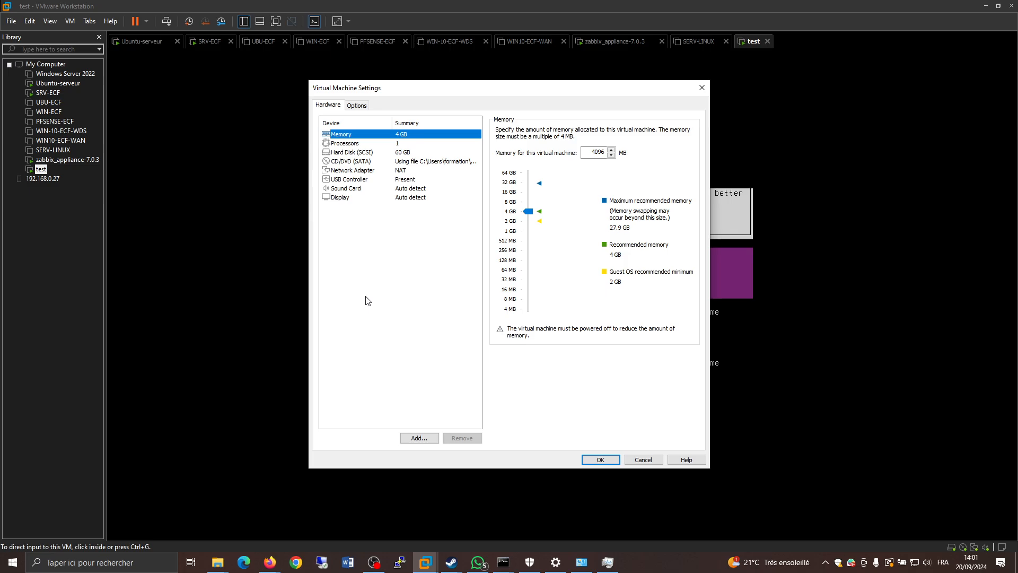
click(397, 171)
click(549, 217)
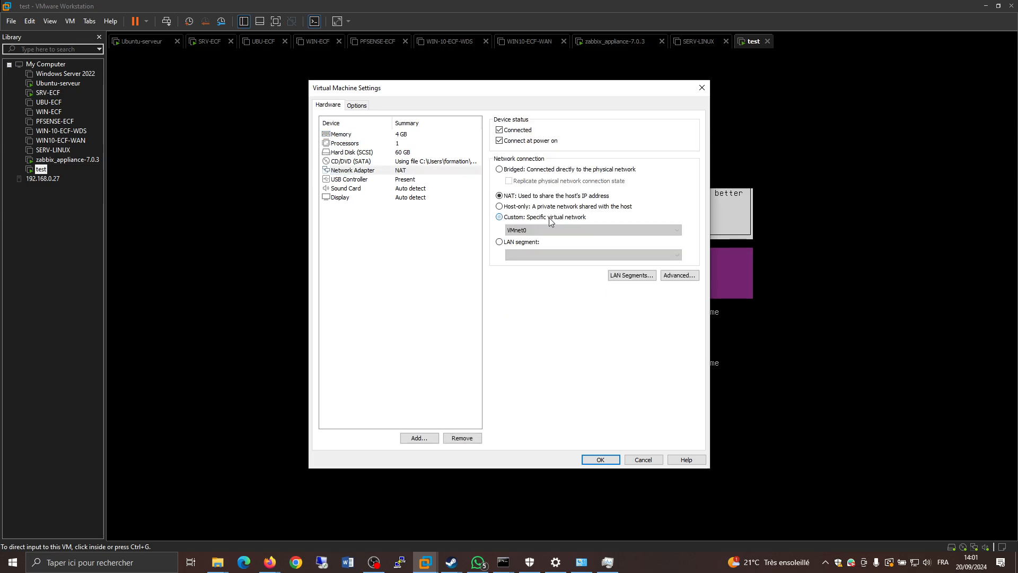
click(552, 229)
click(551, 295)
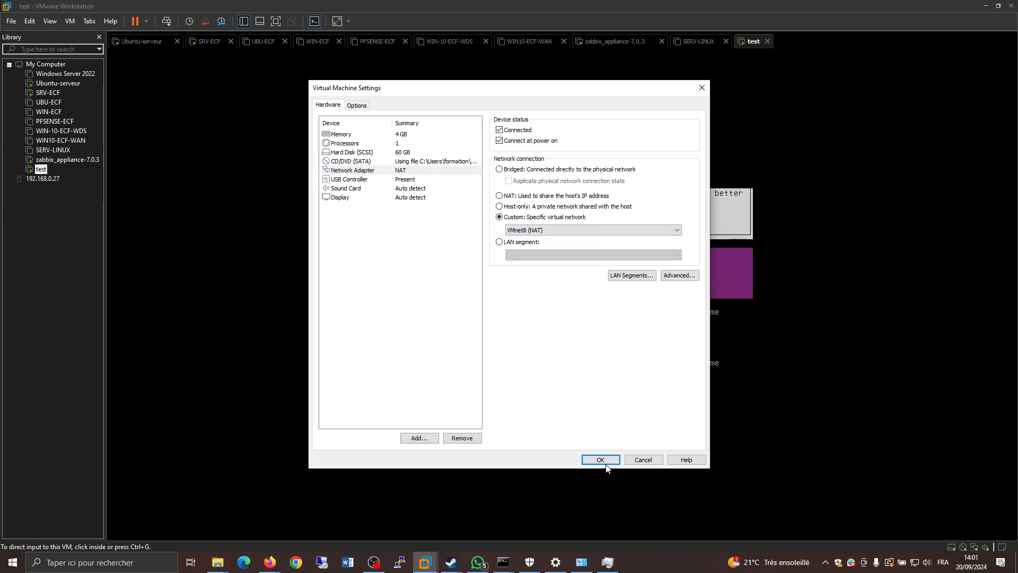
click(595, 459)
Decline retrying the SSH mount and continue in Clonezilla without a mounted image directory.
click(555, 378)
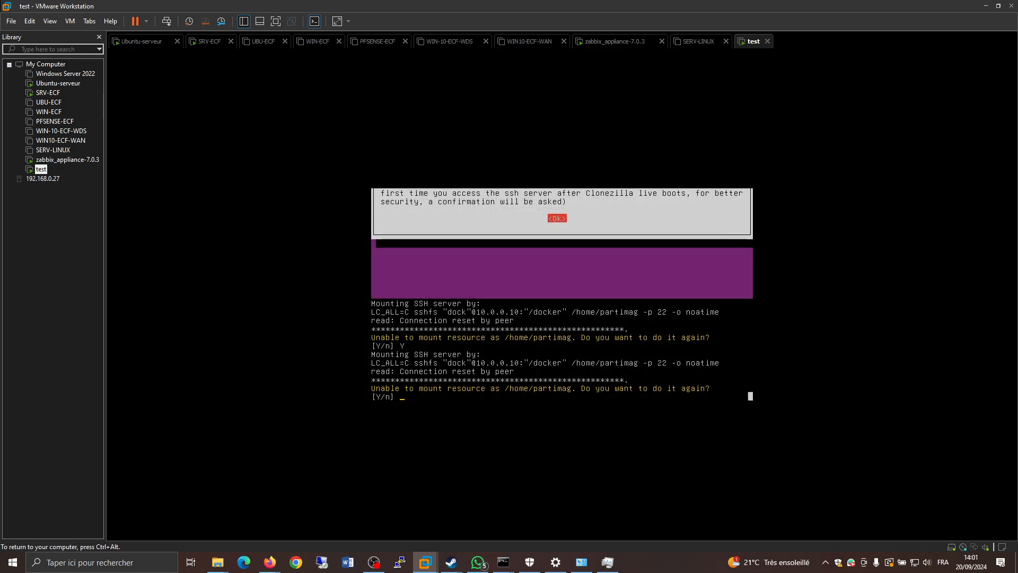
text(n)
key(Return)
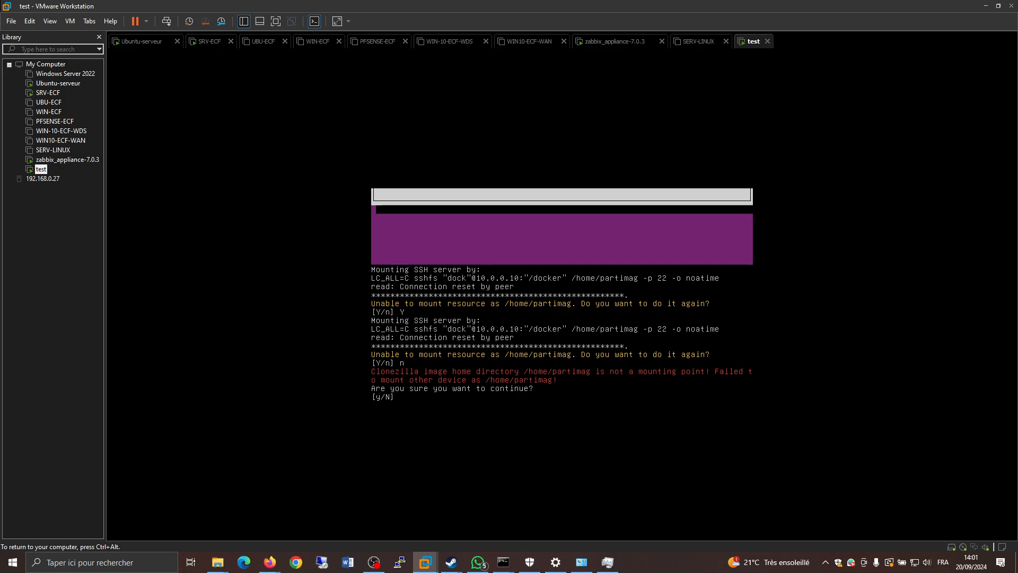
text(N)
key(Return)
text(y)
key(Return)
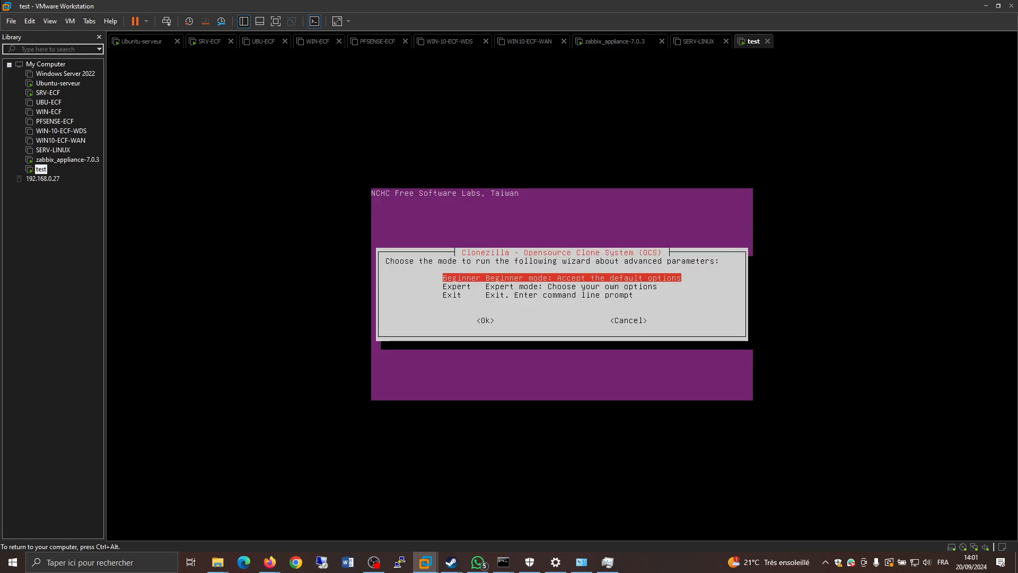
Exit the Clonezilla wizard and start it over with the rerun1 option.
key(Down)
key(Down)
key(Return)
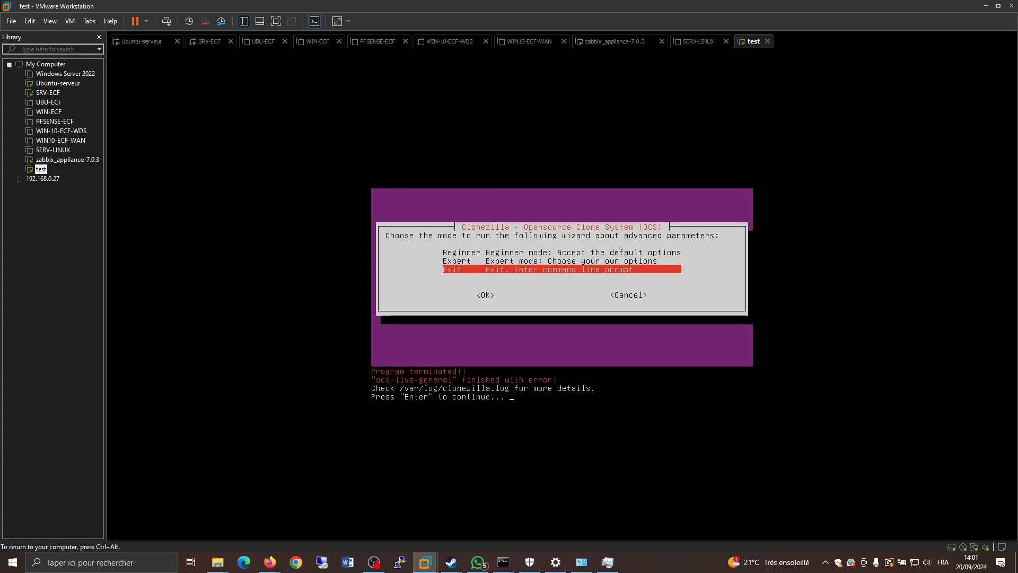
key(Return)
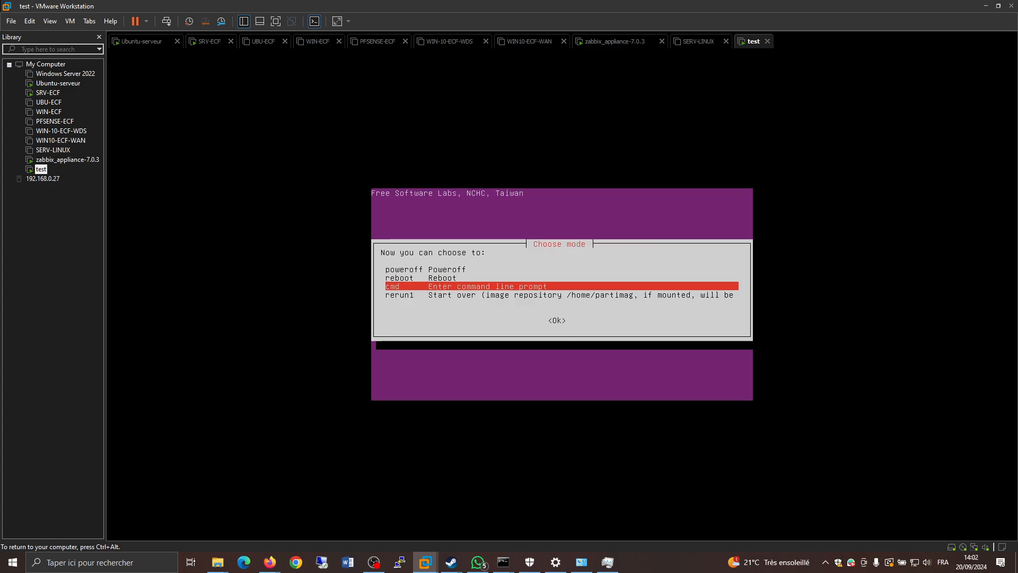
key(Down)
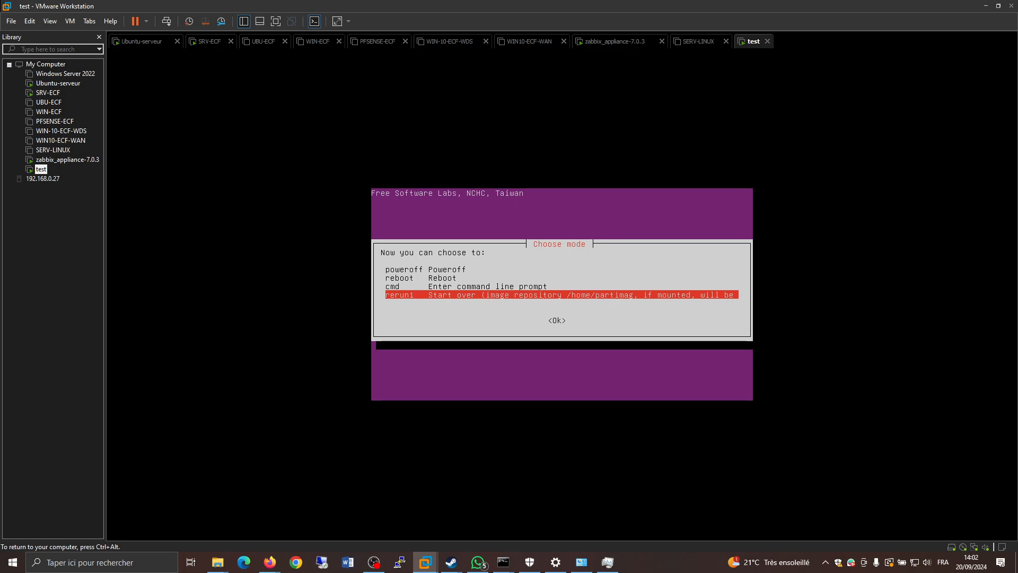
key(Return)
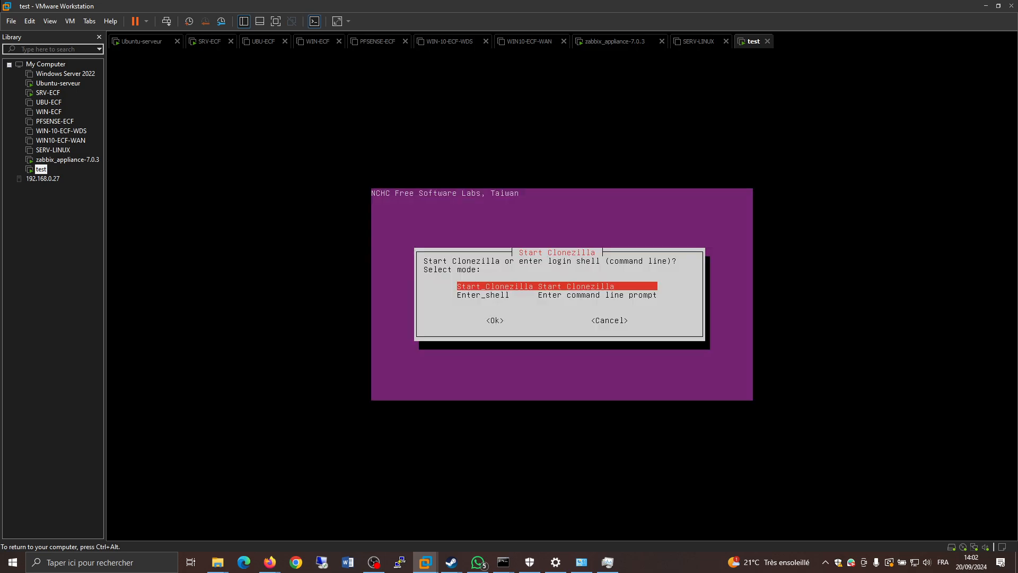
Start Clonezilla in device-image mode and choose ssh_server for the image directory.
key(Return)
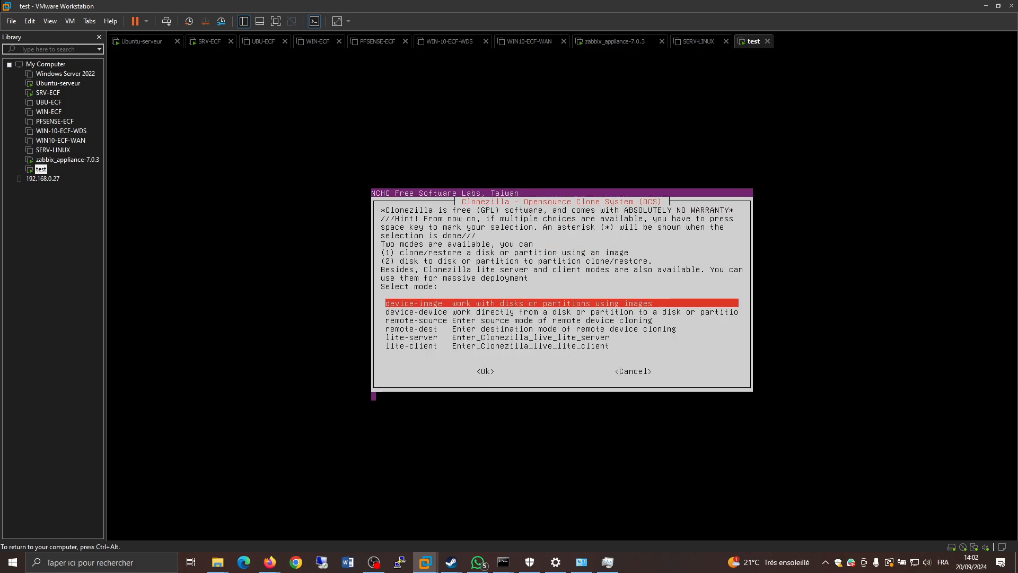
key(Return)
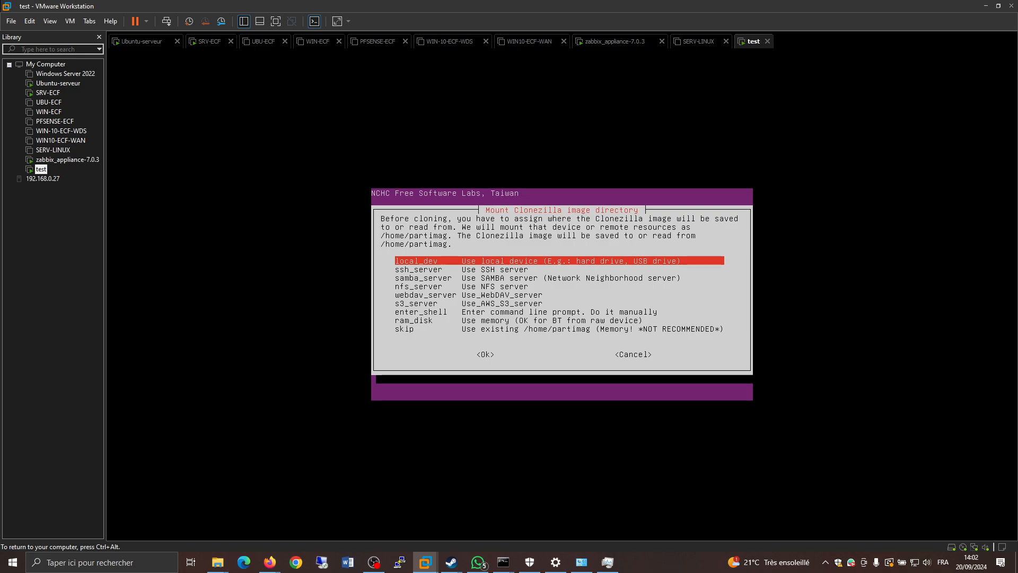
key(Down)
key(Return)
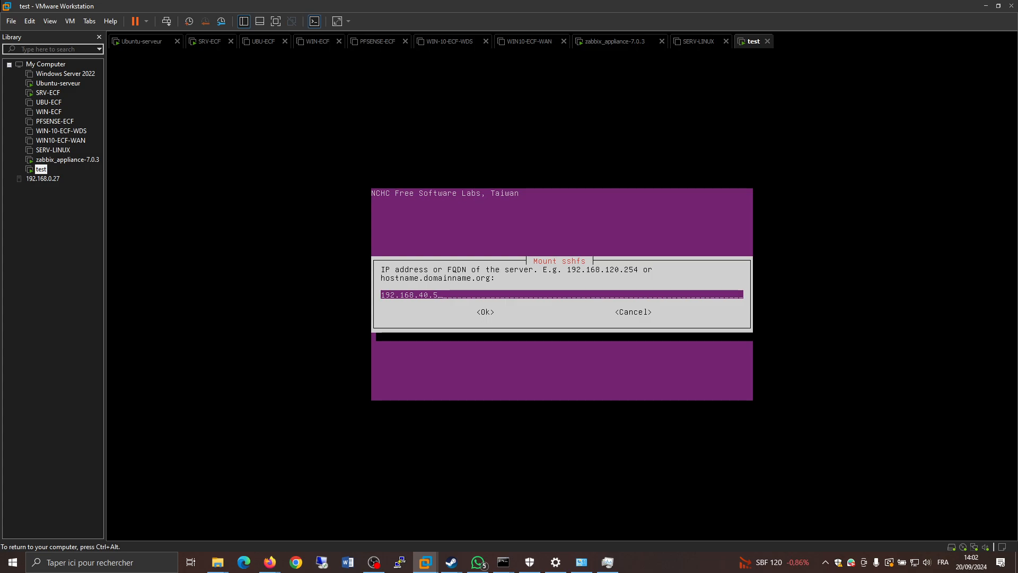
Check the VMnet8 subnet configuration in the Virtual Network Editor and close it without changes.
key(ctrl+alt)
click(11, 21)
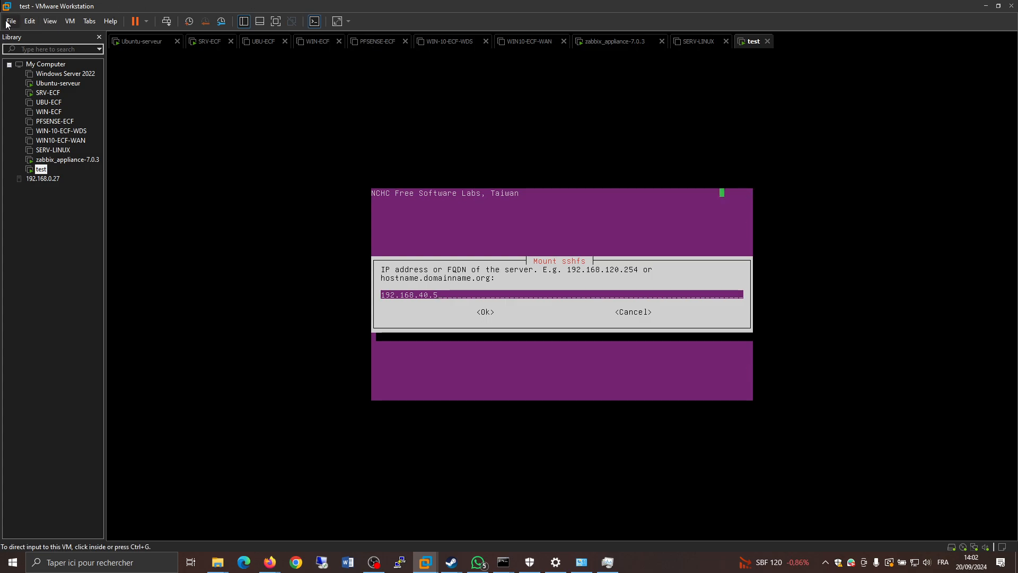
mouse_move(29, 21)
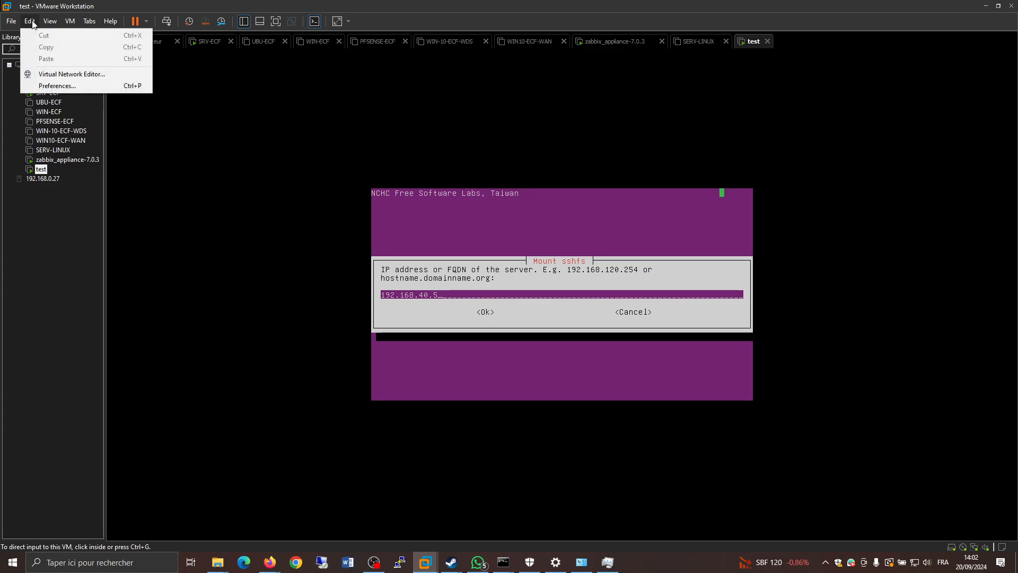
click(48, 74)
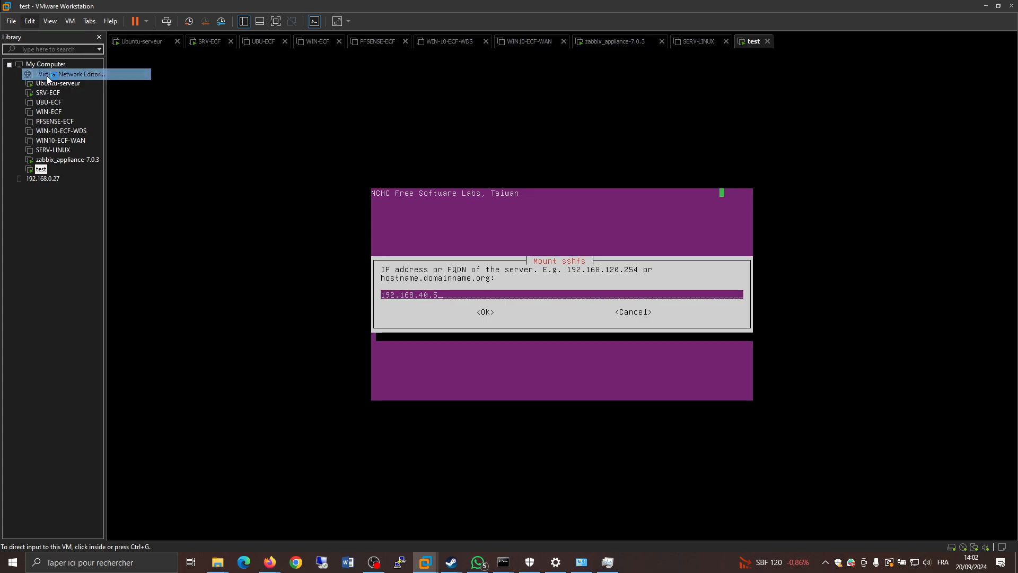
click(374, 257)
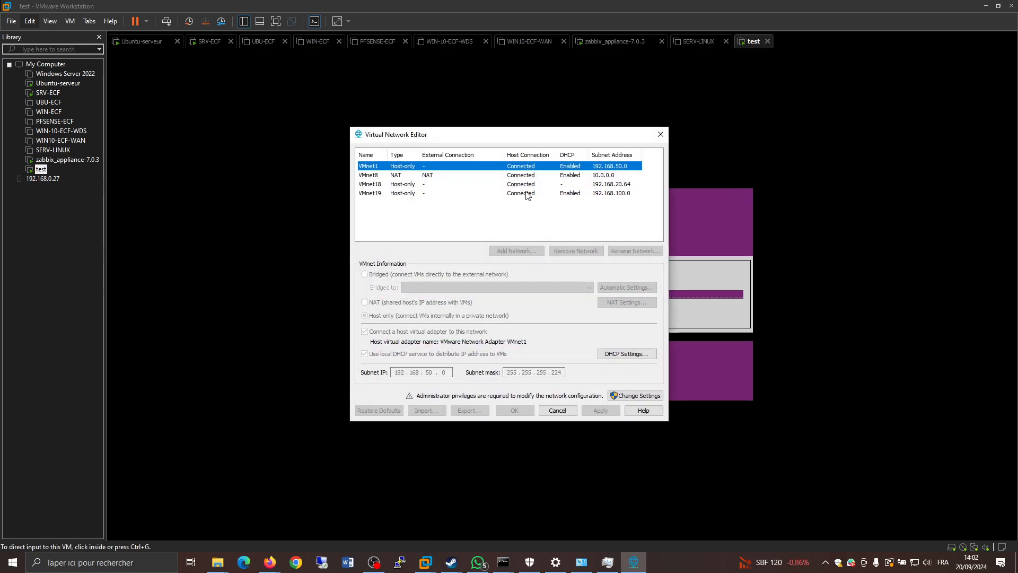
click(448, 175)
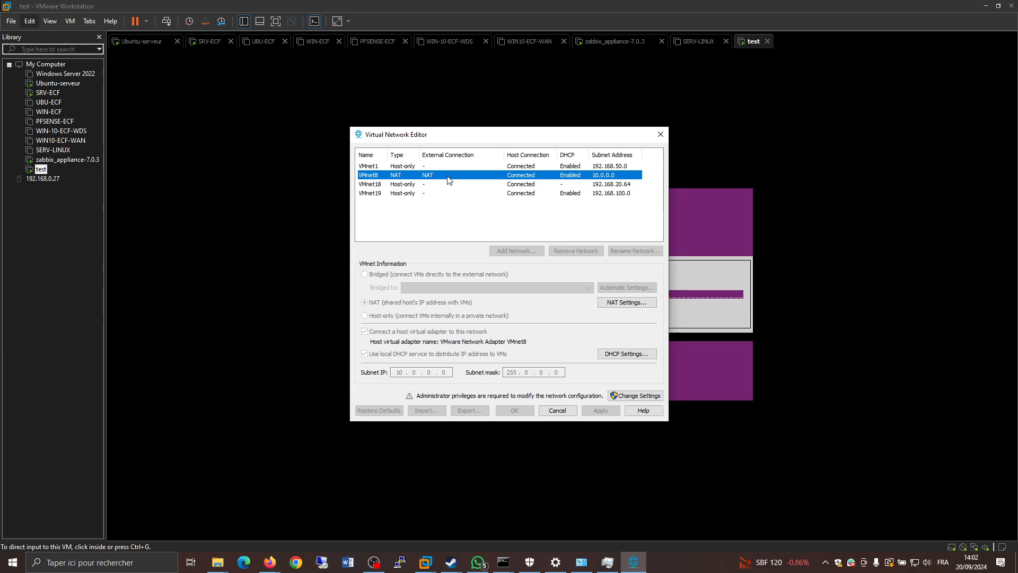
click(557, 410)
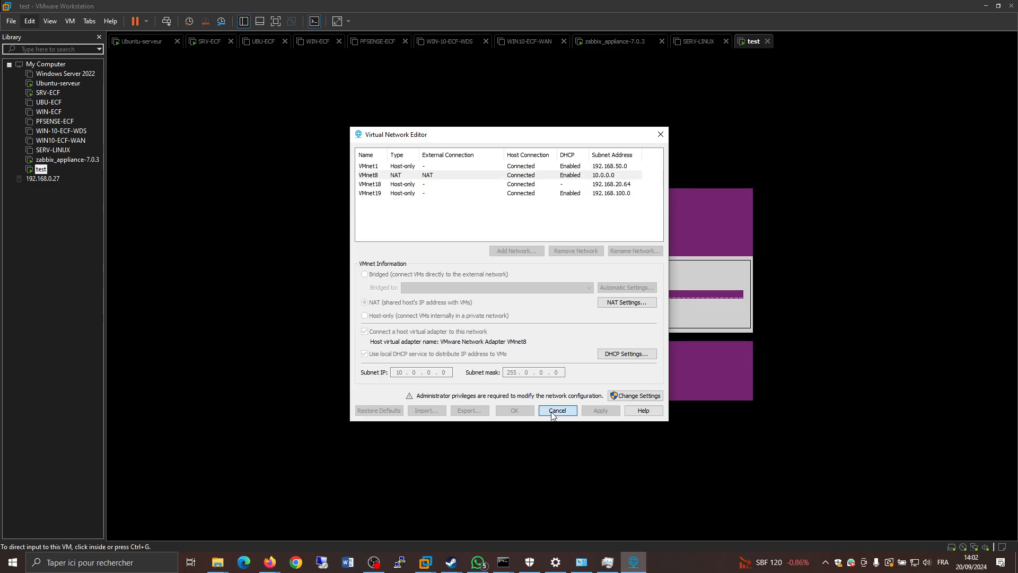
click(552, 410)
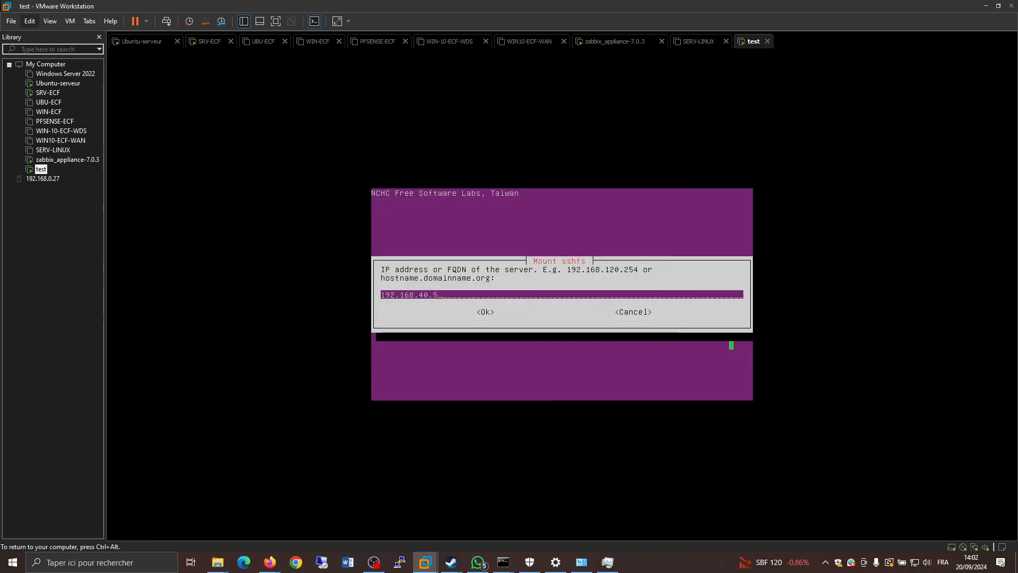
Power off the test virtual machine and confirm the shutdown.
key(ctrl+alt)
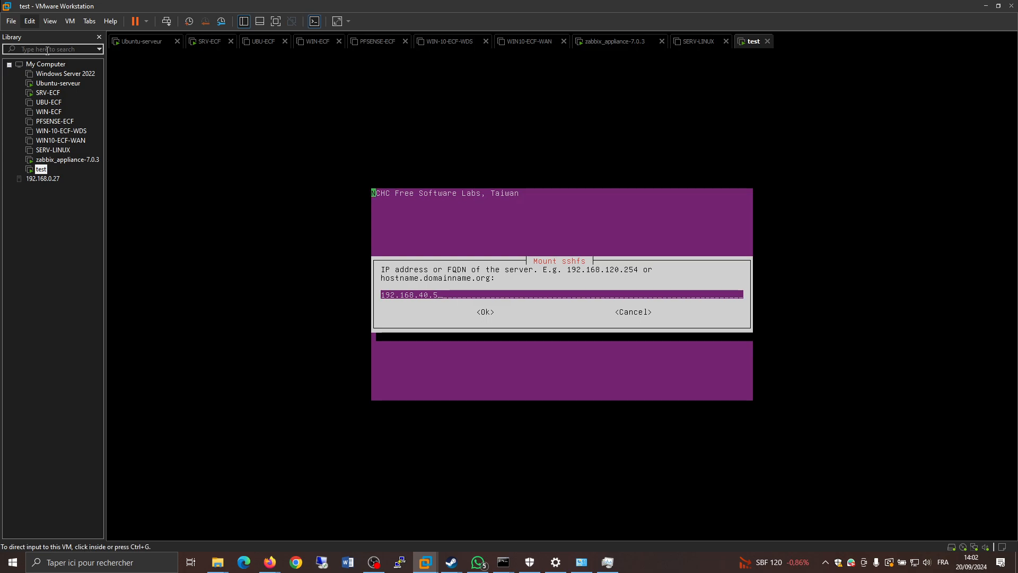
click(146, 21)
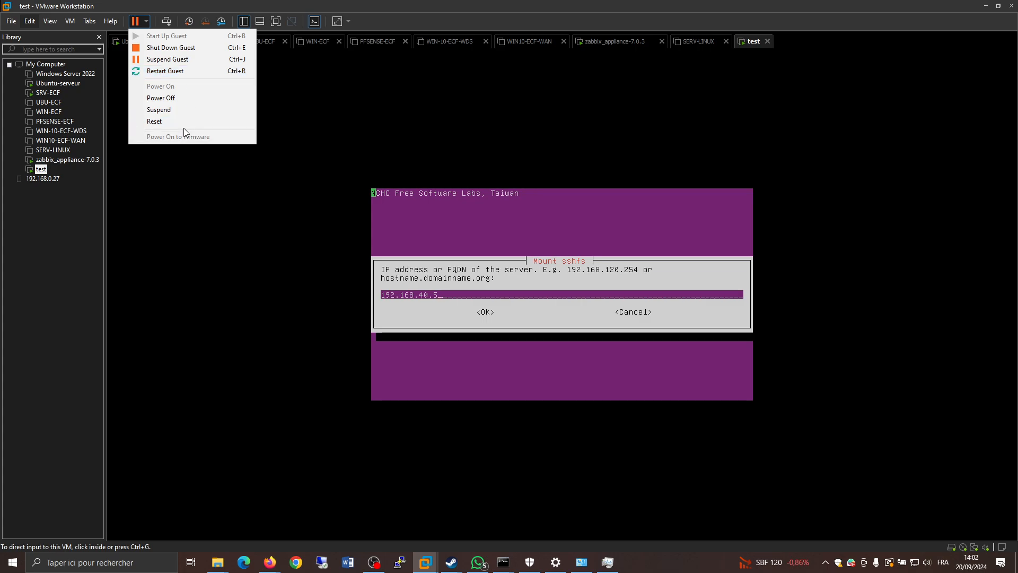
click(179, 98)
click(525, 308)
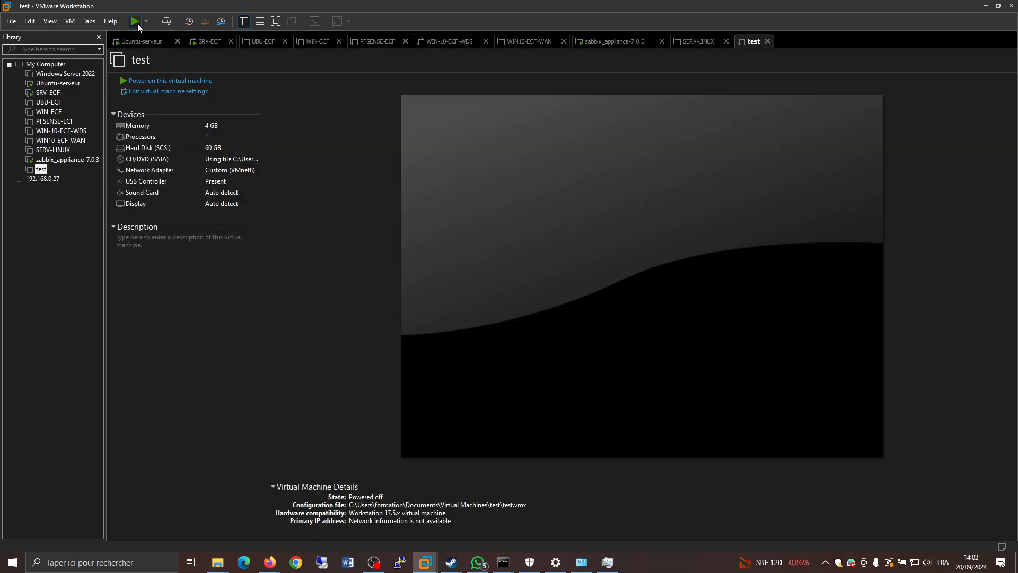
Power on the test virtual machine and boot Clonezilla live (VGA with large font & To RAM).
click(137, 23)
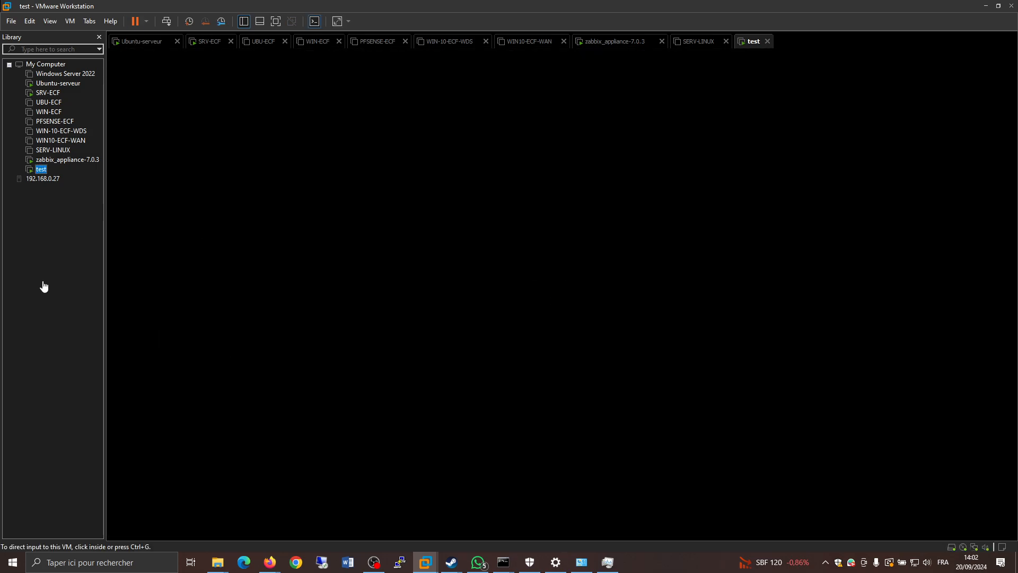
click(603, 259)
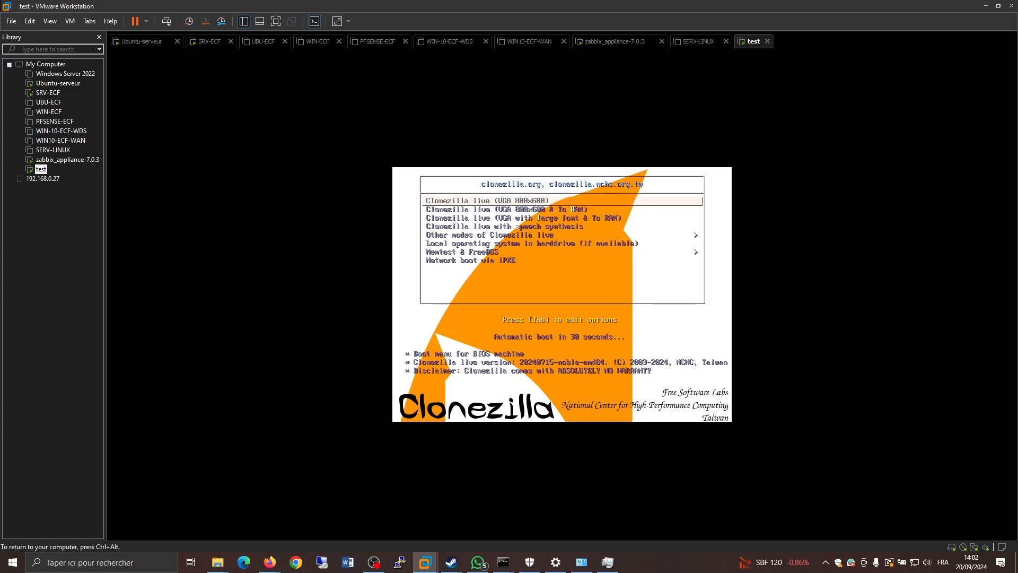
key(Down)
key(Down)
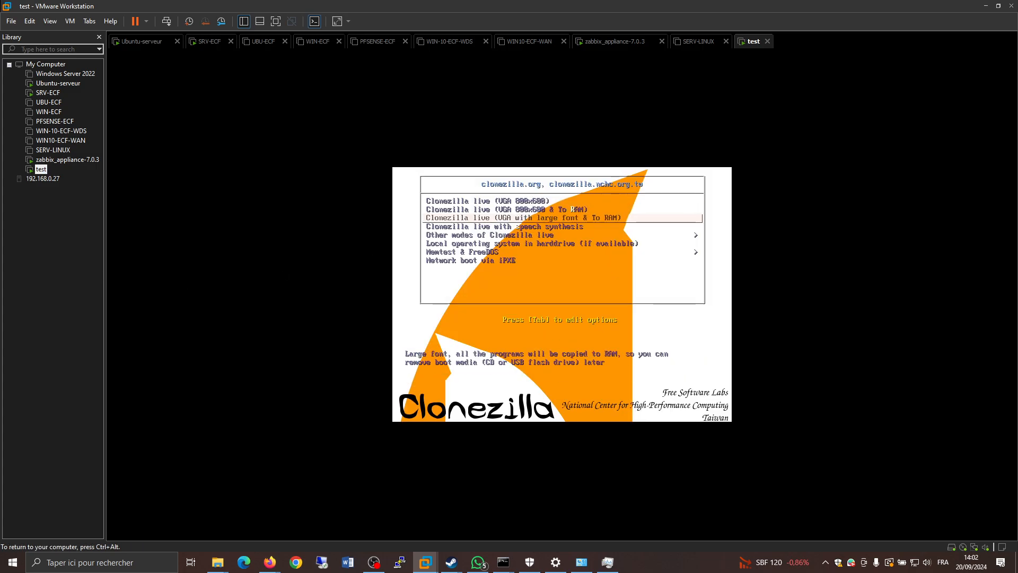
key(Return)
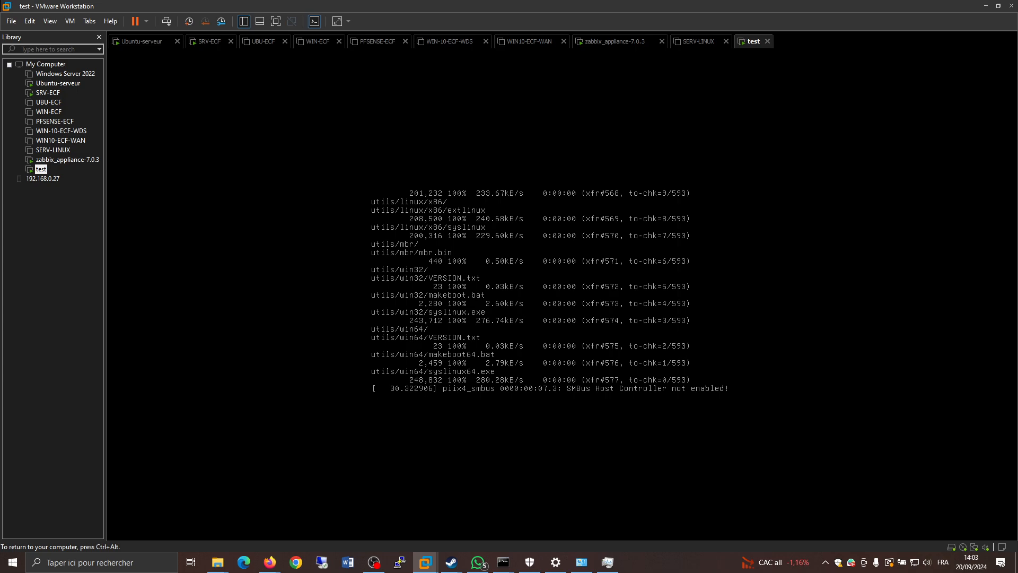
Change Clonezilla's keyboard layout to French, keeping the layout's default AltGr key.
key(ctrl+alt)
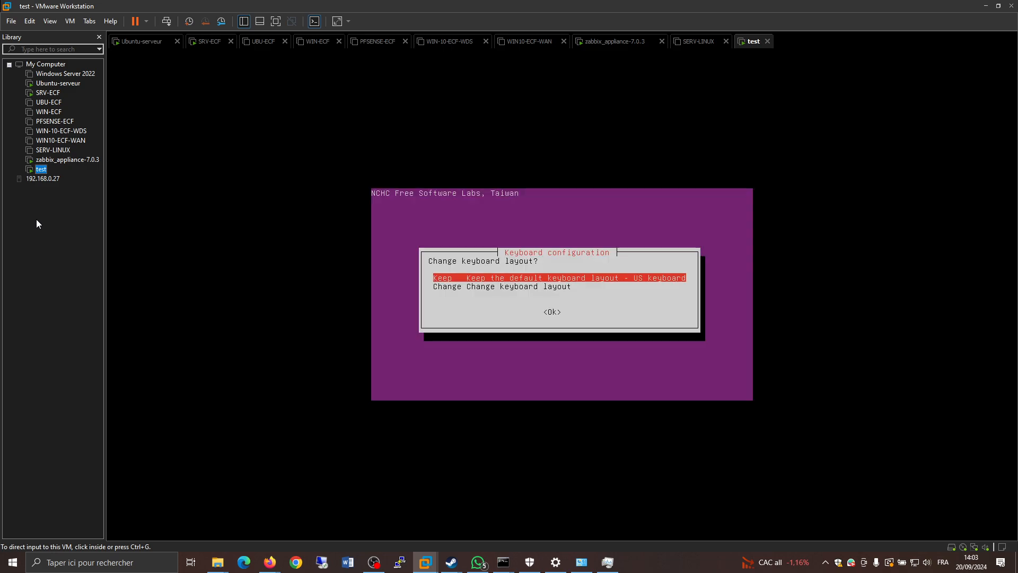
click(294, 289)
key(Down)
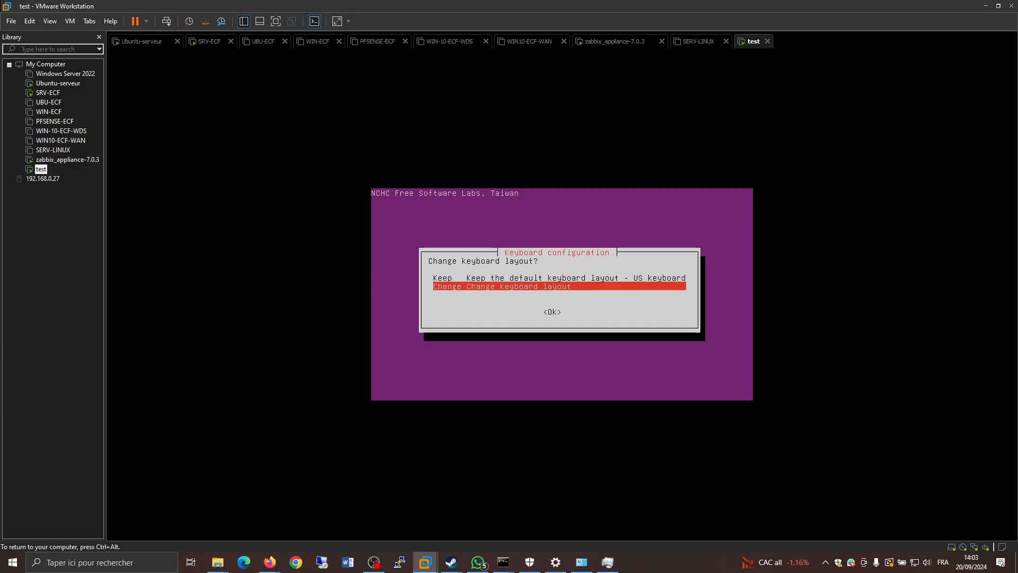
key(Return)
key(Return)
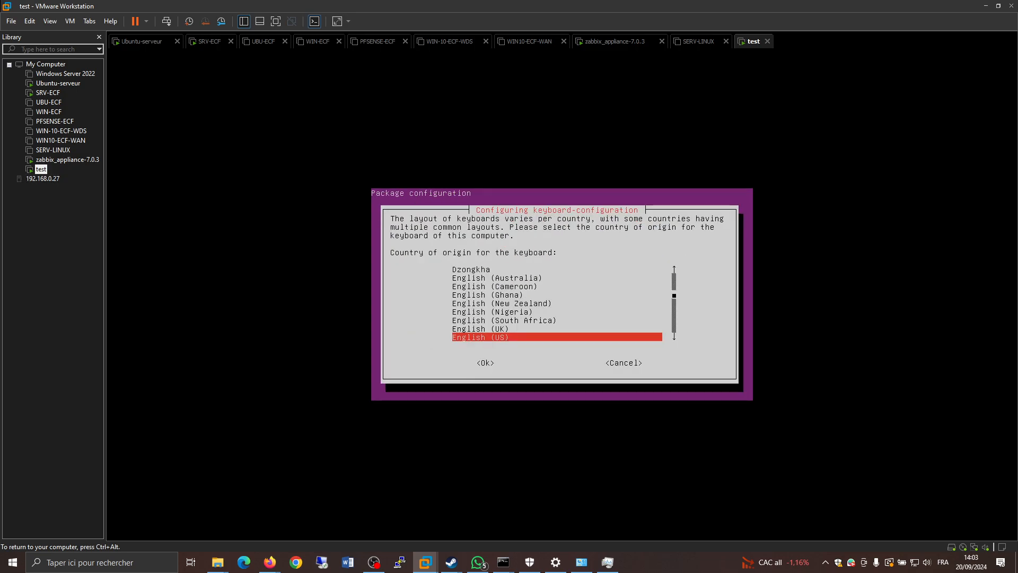
key(Down)
key(Down)
key(Down)
key(Down)
key(Down)
key(Down)
key(Down)
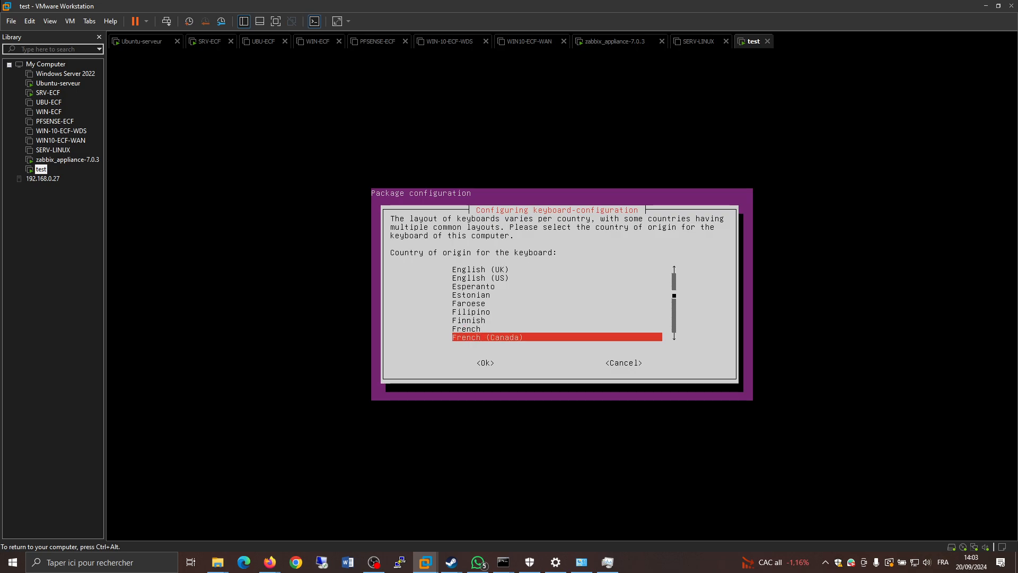
key(Up)
key(Return)
key(Return)
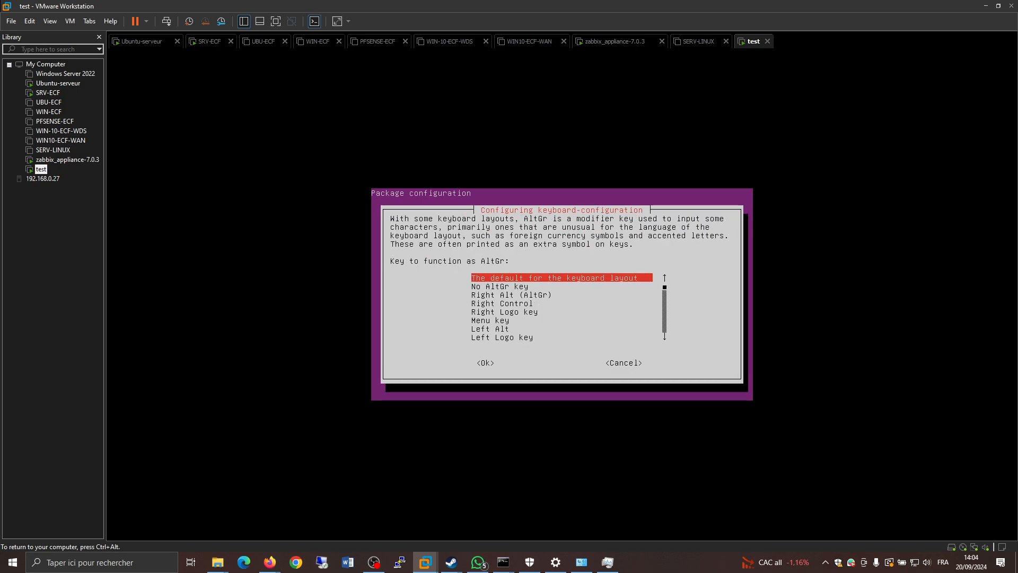
key(Return)
key(Return)
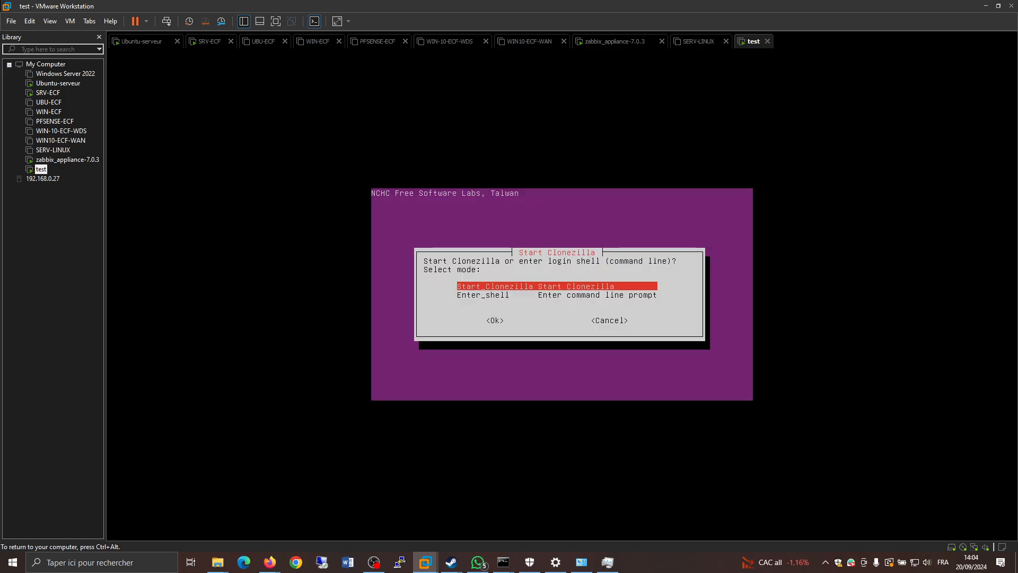
Start Clonezilla in device-image mode and select an SSH server as the image repository.
key(Return)
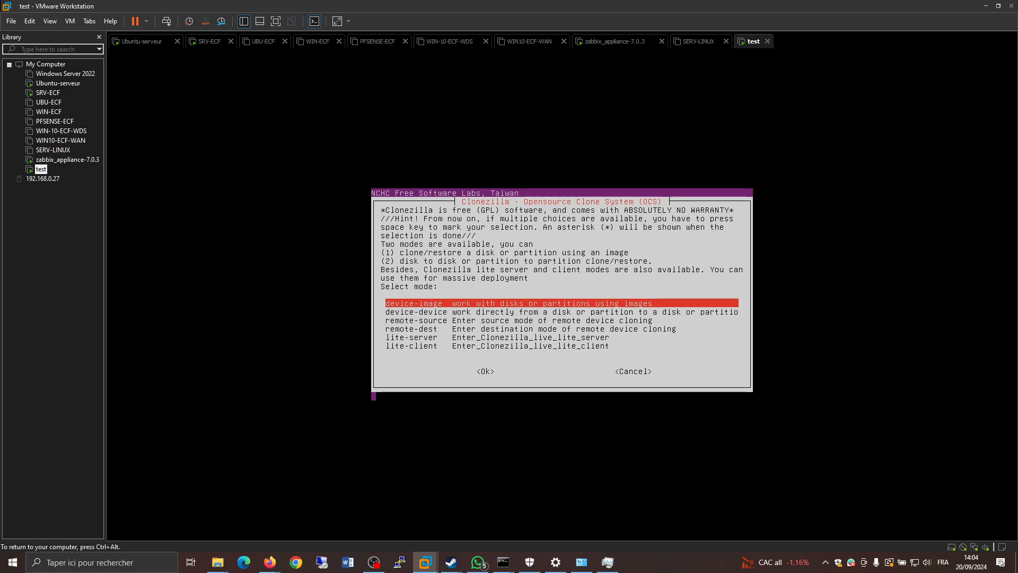
key(Return)
key(Down)
key(Return)
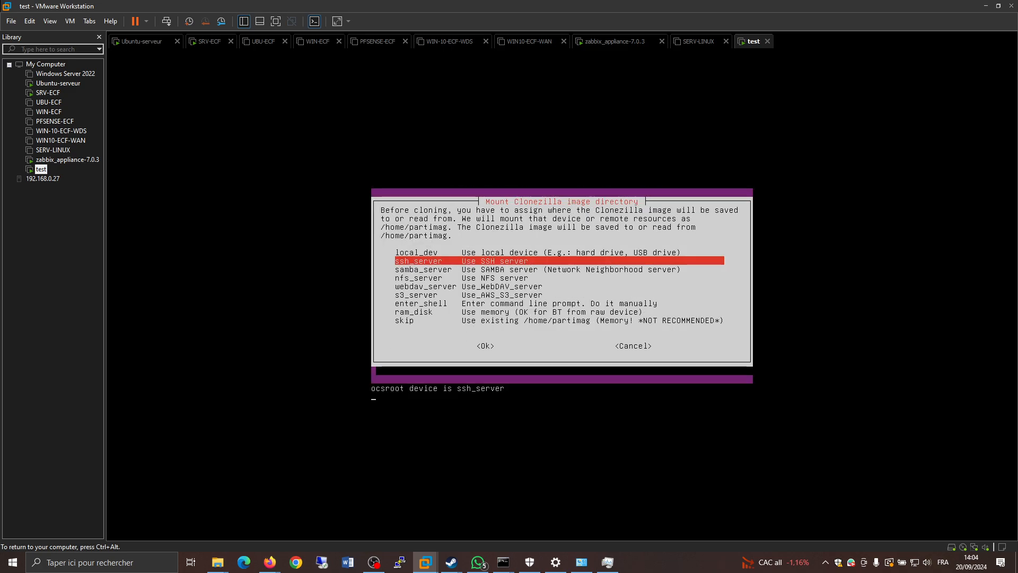
Continue the SSH mount to its server address prompt and power off the SRV-ECF virtual machine.
key(Return)
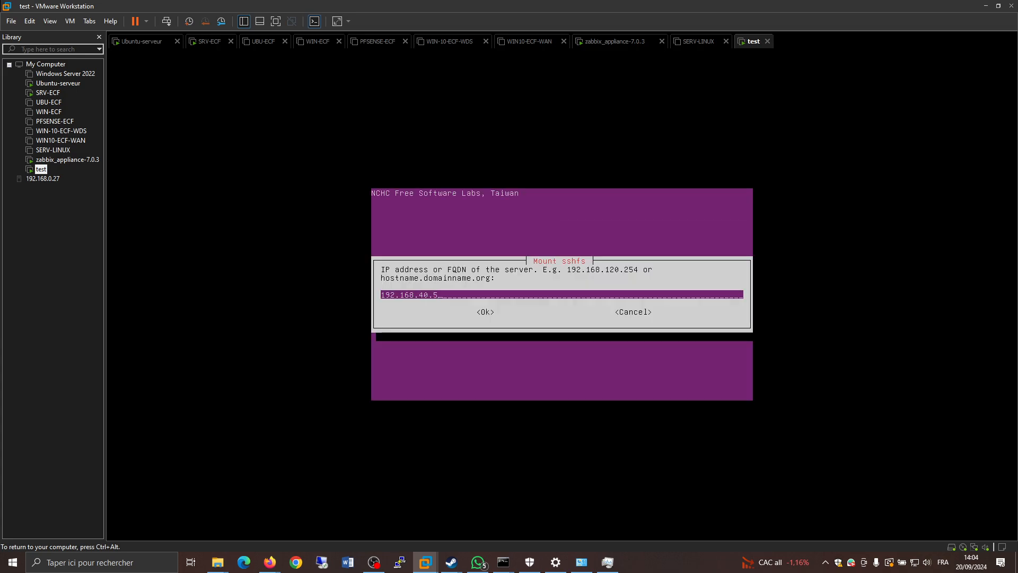
key(ctrl+alt)
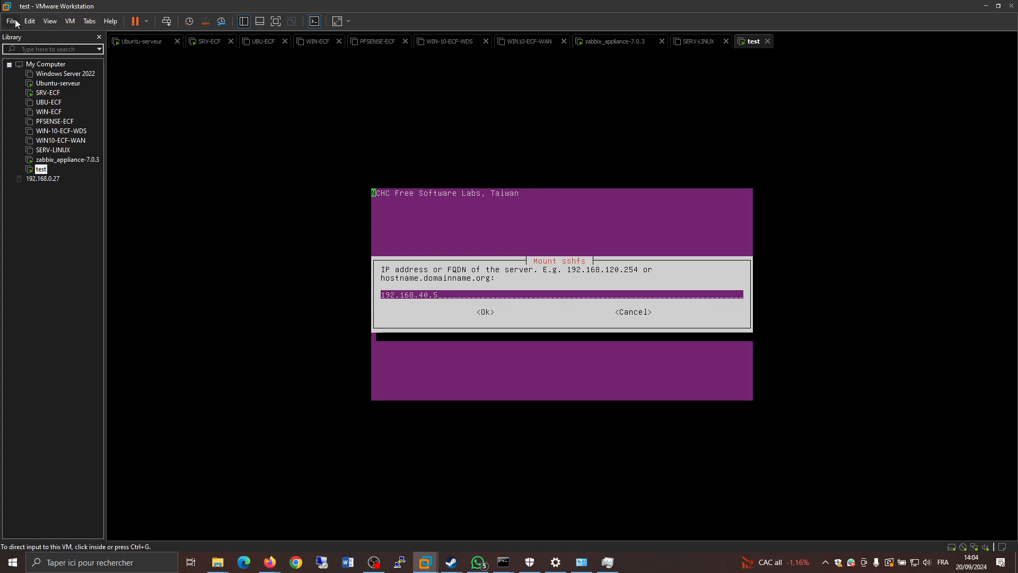
click(51, 94)
right_click(54, 95)
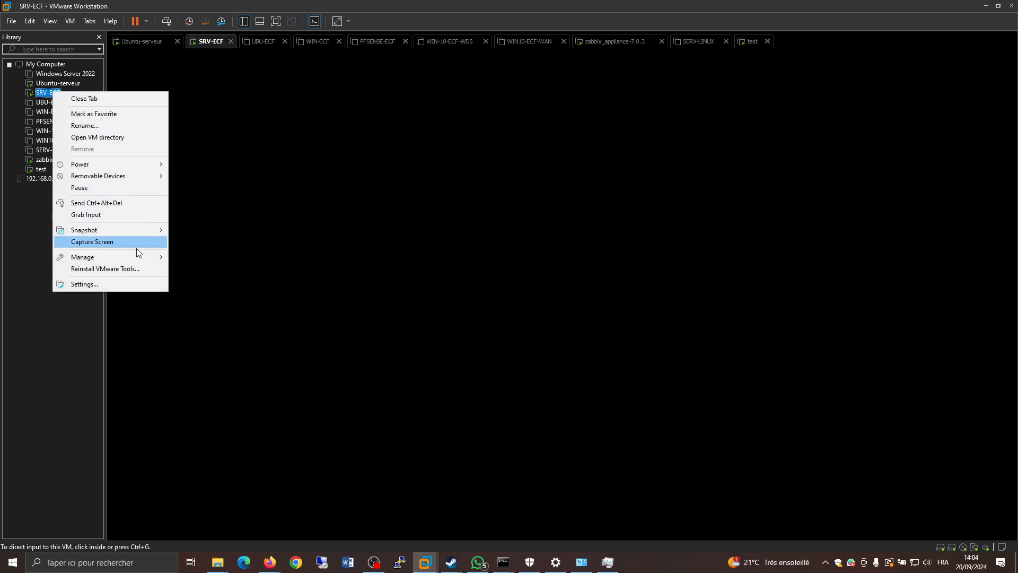
click(147, 22)
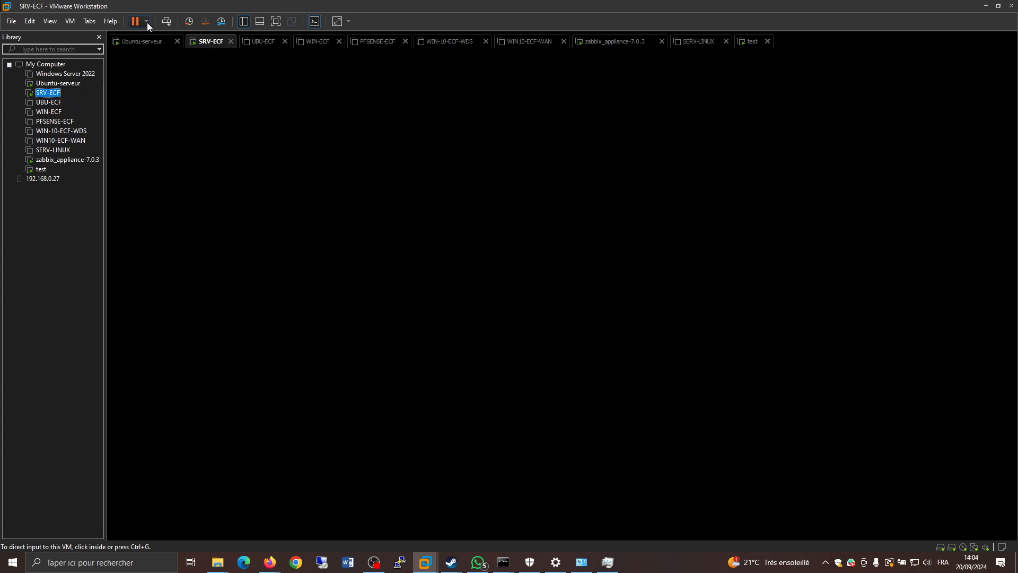
click(148, 22)
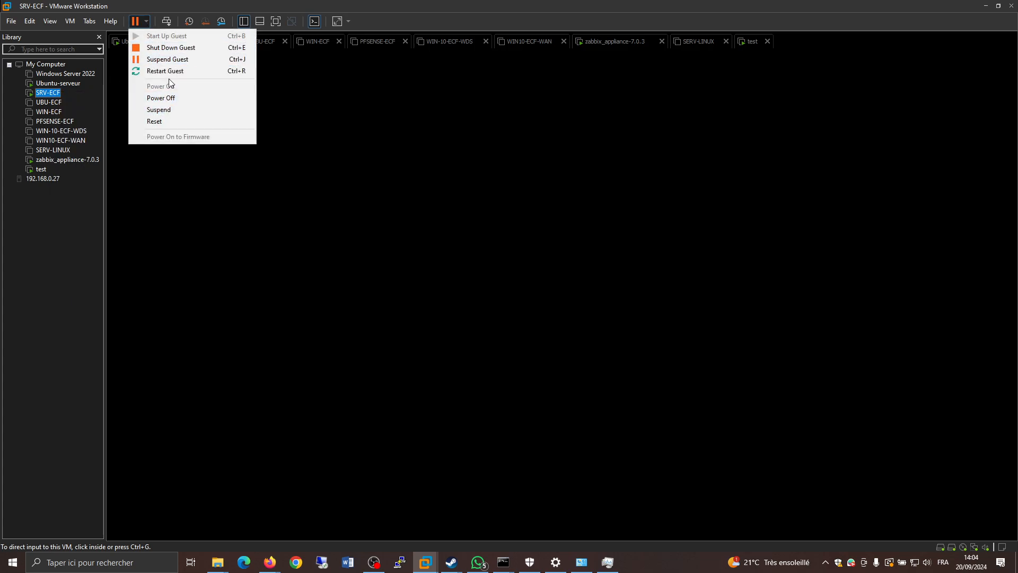
click(169, 97)
click(525, 309)
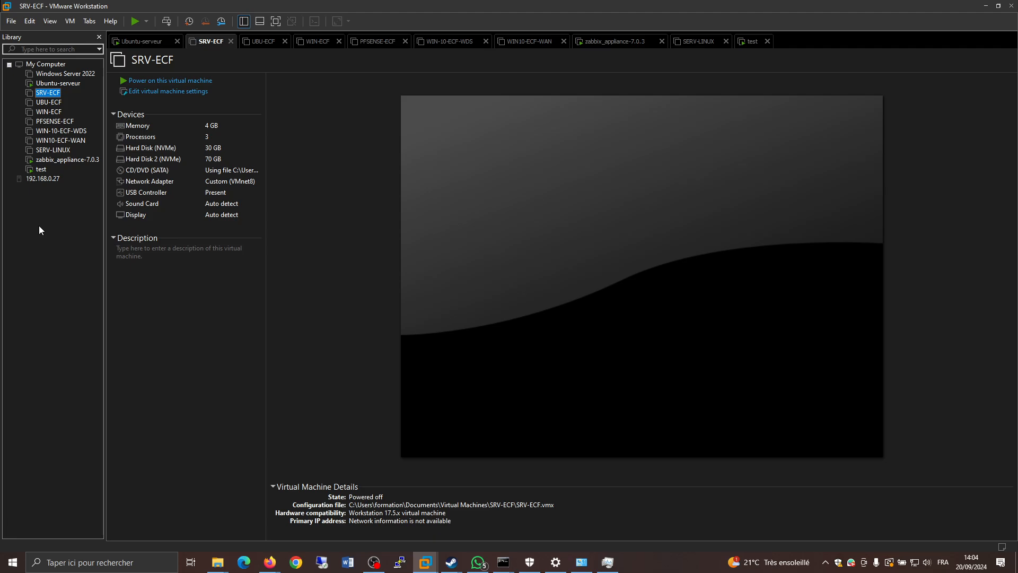
Return to the test virtual machine and restart its guest operating system.
key(Down)
key(Down)
key(Down)
key(Down)
key(Down)
key(Down)
key(Down)
click(41, 169)
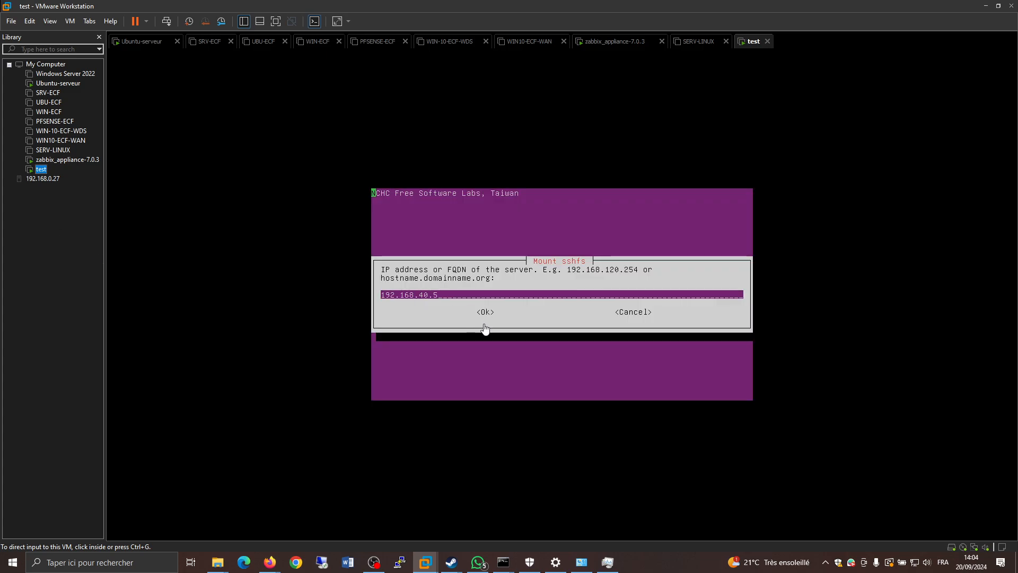
click(485, 328)
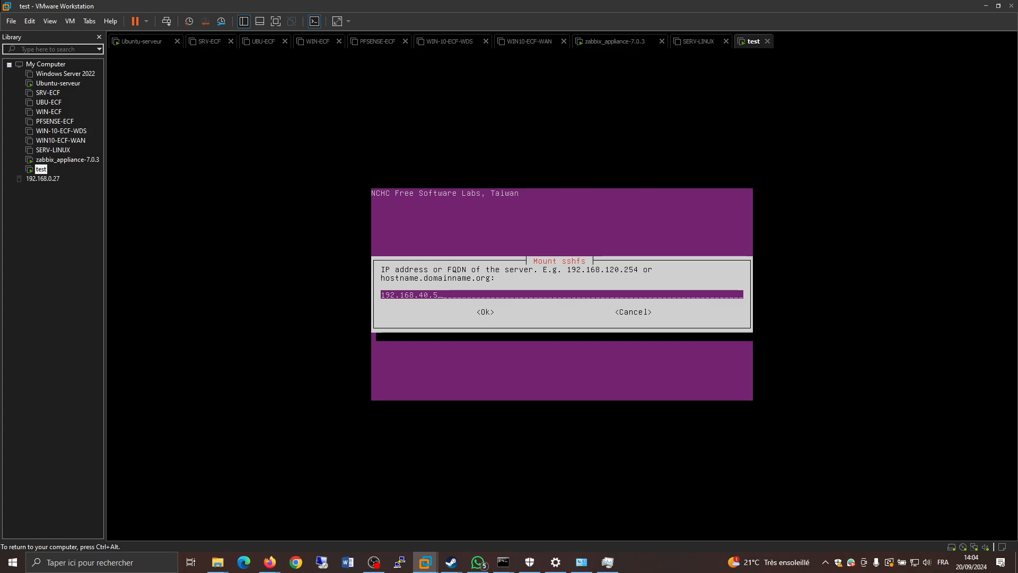
click(147, 21)
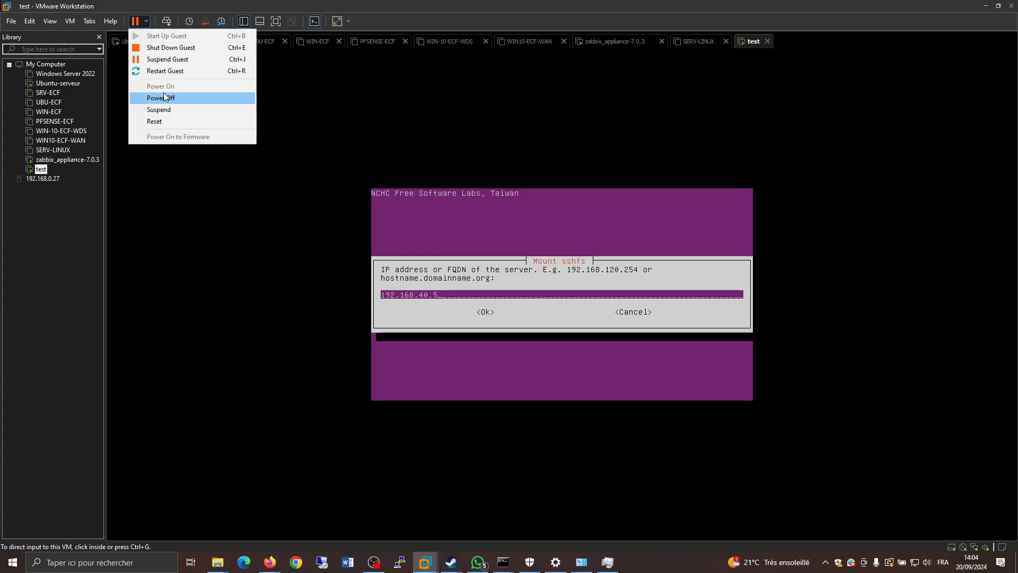
click(164, 72)
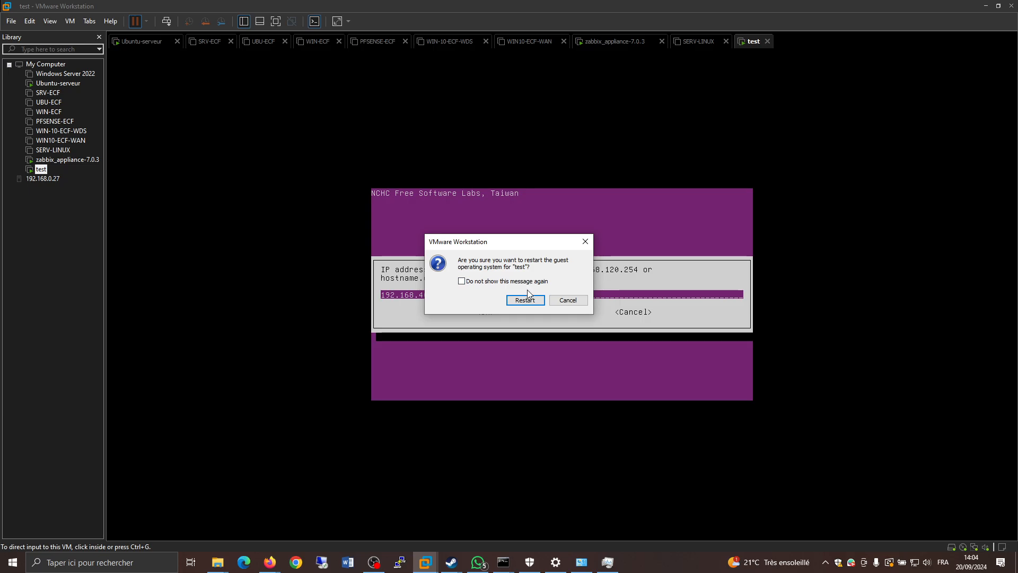
click(525, 298)
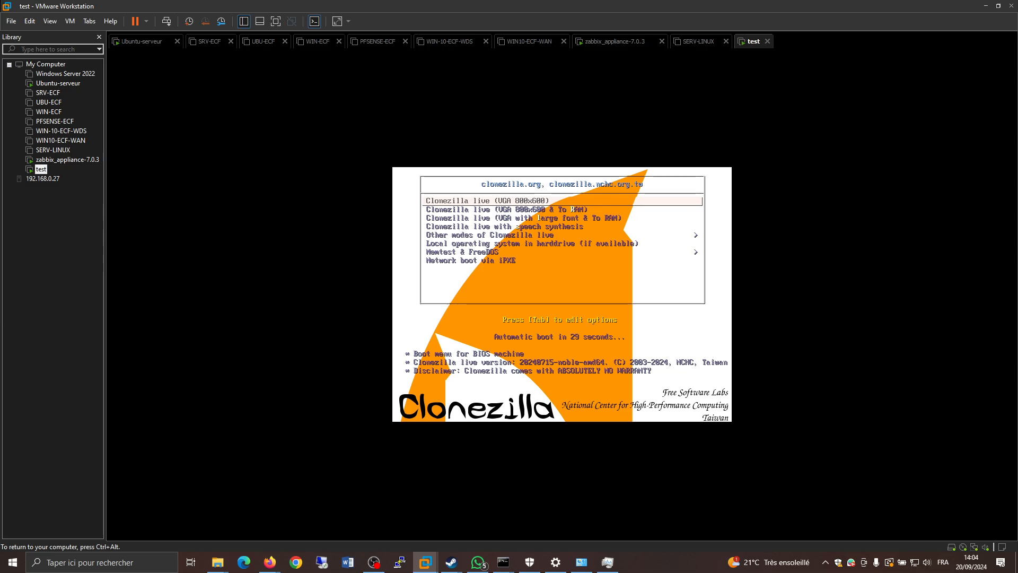
Boot the test virtual machine into Clonezilla live (VGA with large font & To RAM).
key(Down)
key(Down)
key(Return)
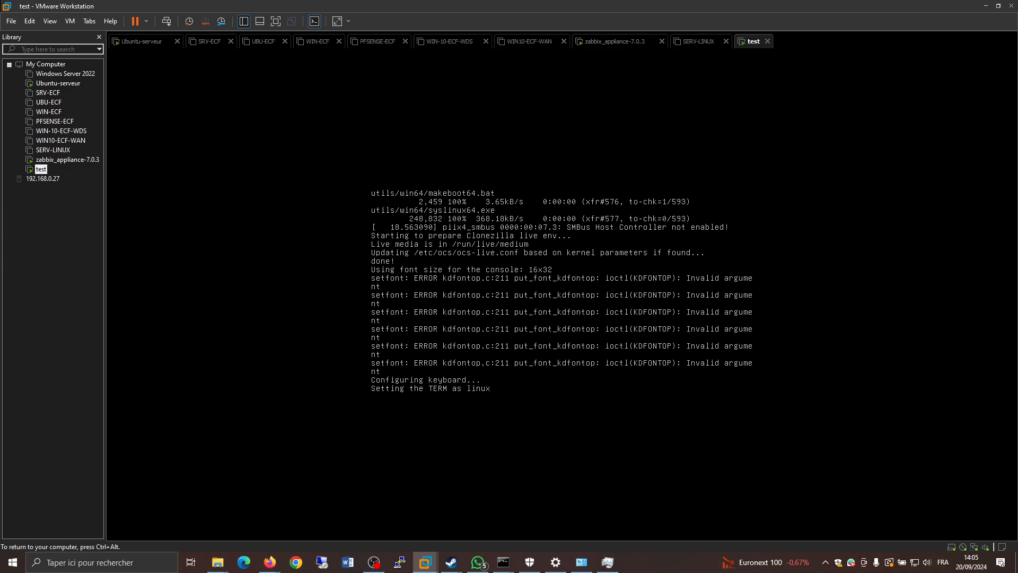
Change Clonezilla's keyboard layout to French, keeping the default AltGr setting and no compose key.
key(Down)
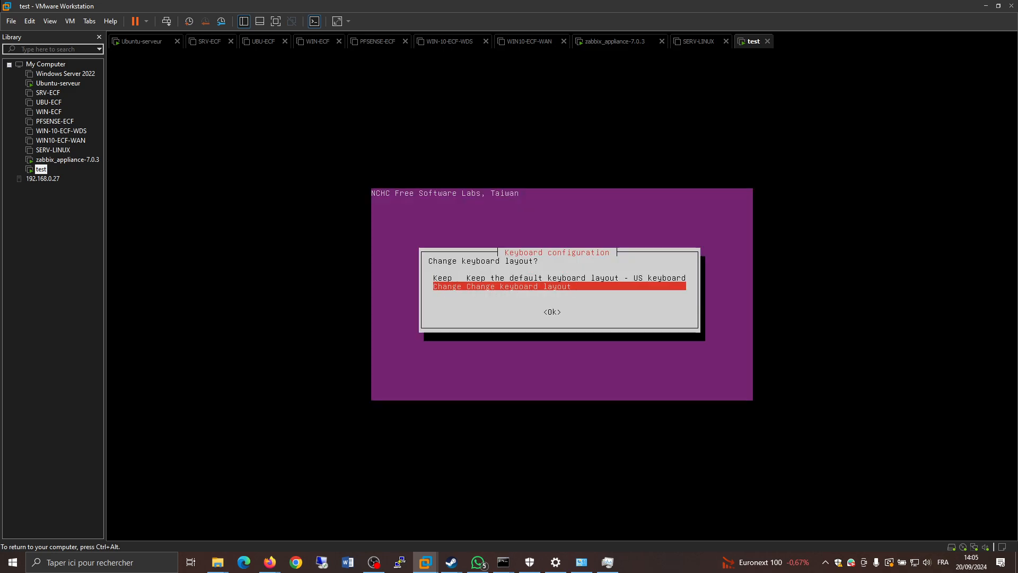
key(Up)
key(Down)
key(Return)
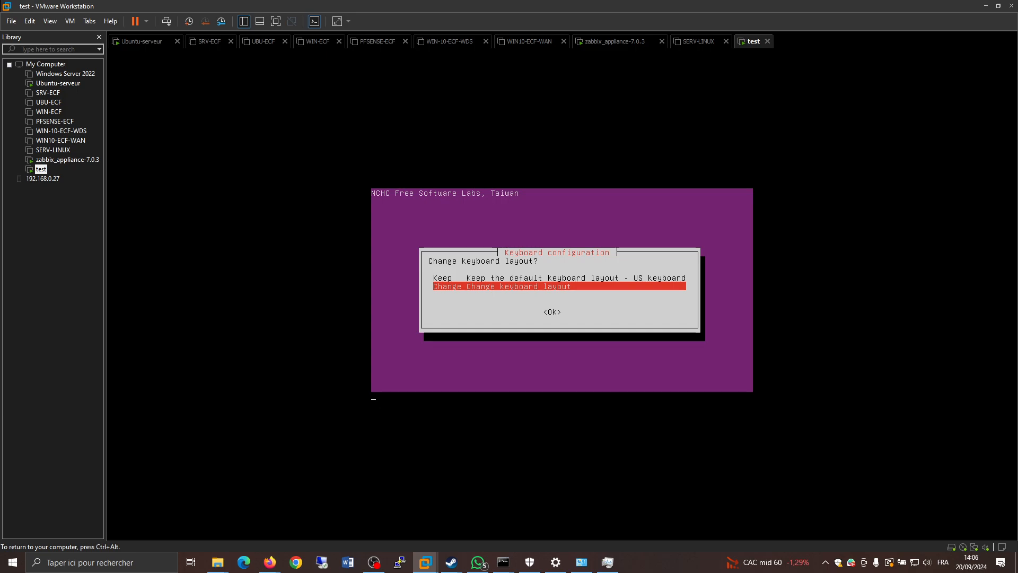
key(Return)
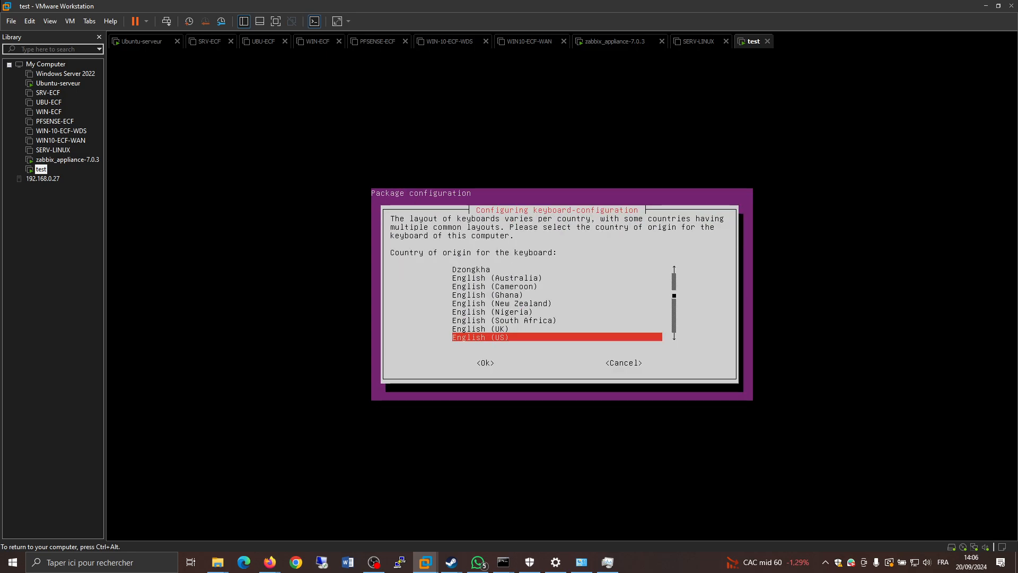
key(Down)
key(Down)
key(Down)
key(Down)
key(Down)
key(Down)
key(Down)
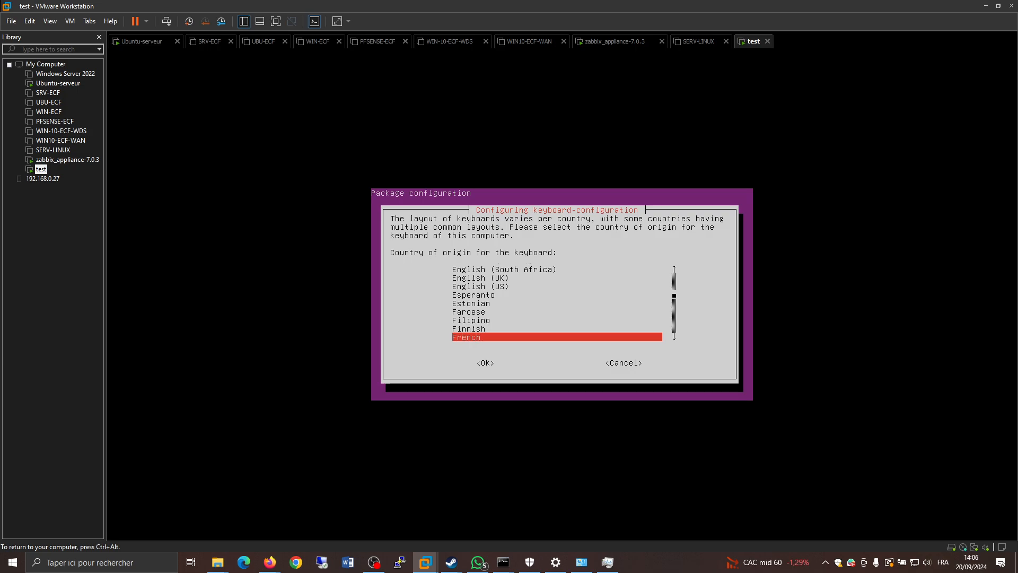
key(Up)
key(Return)
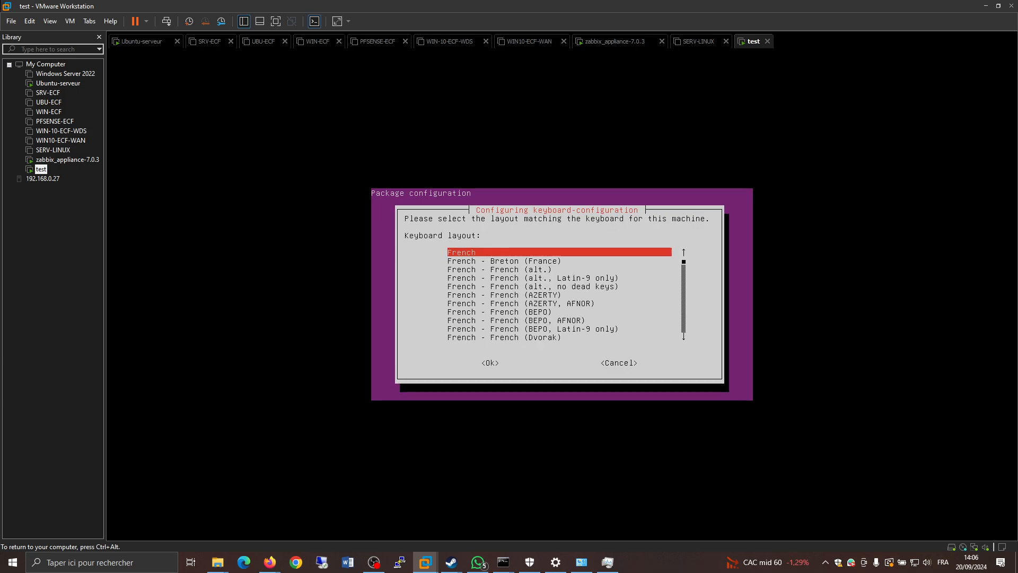
key(Return)
key(Return)
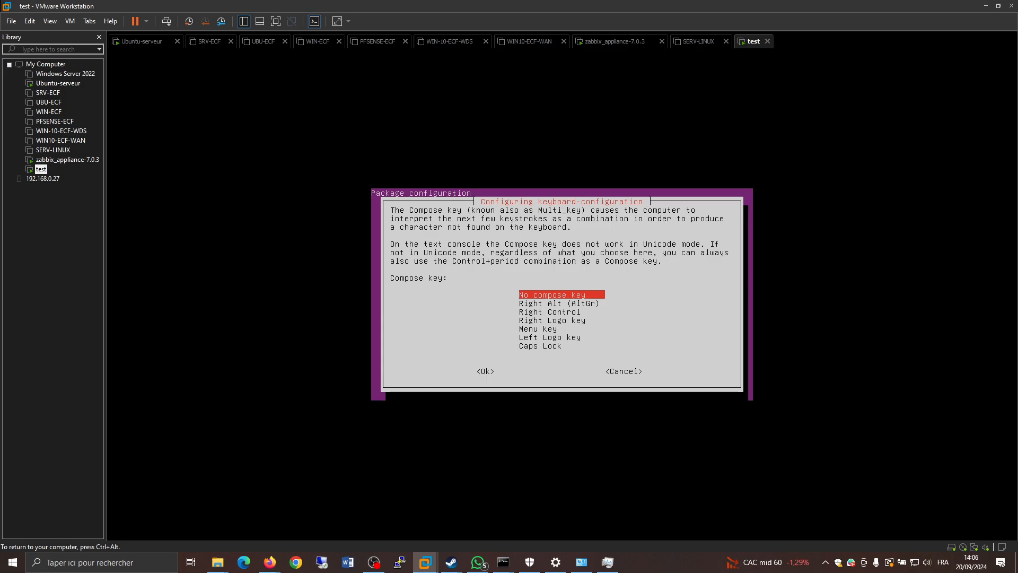
key(Return)
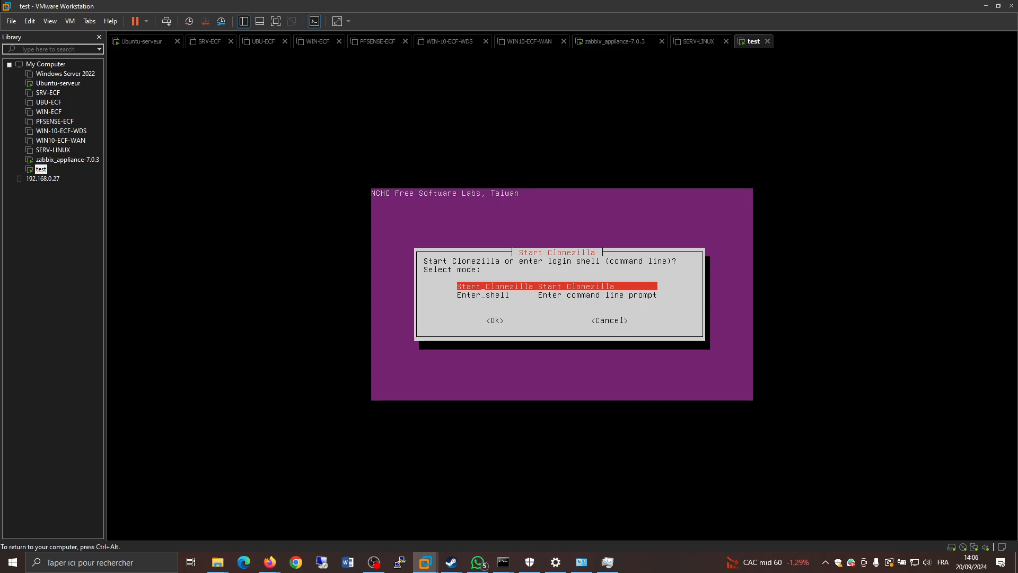
Start Clonezilla in device-image mode and choose ssh_server for mounting the image directory.
key(Down)
key(Up)
key(Return)
key(Return)
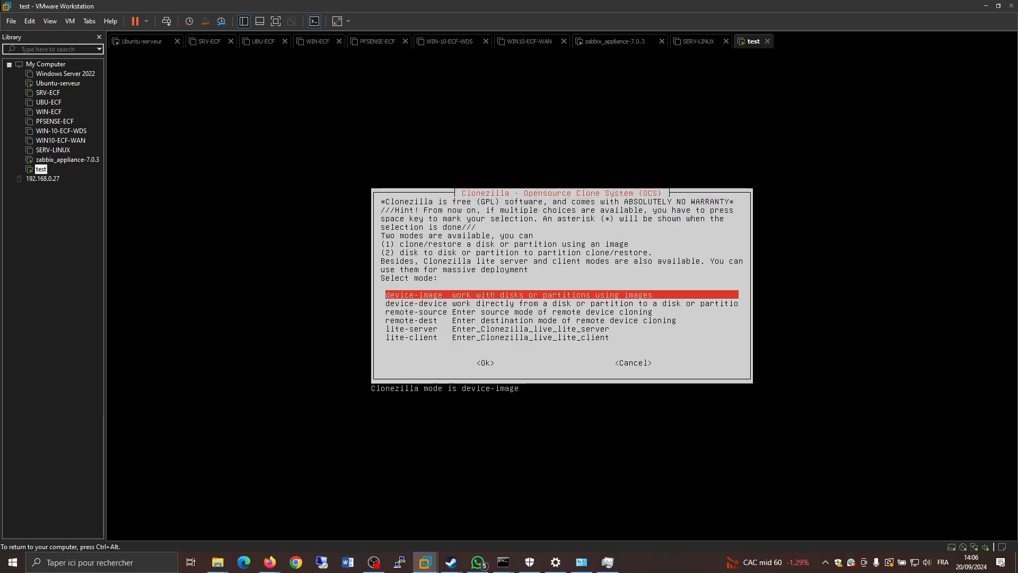
key(Down)
key(Return)
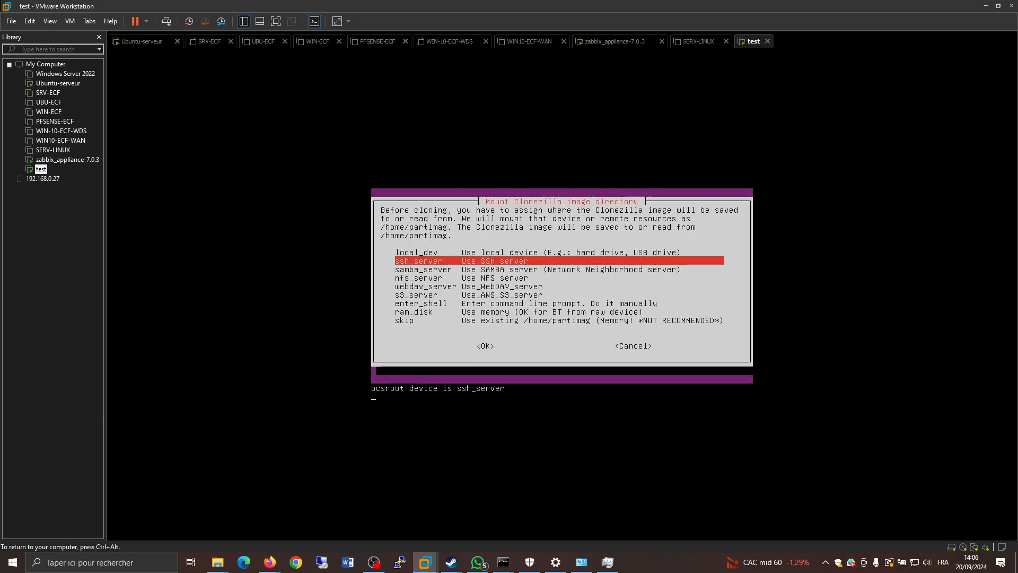
key(Return)
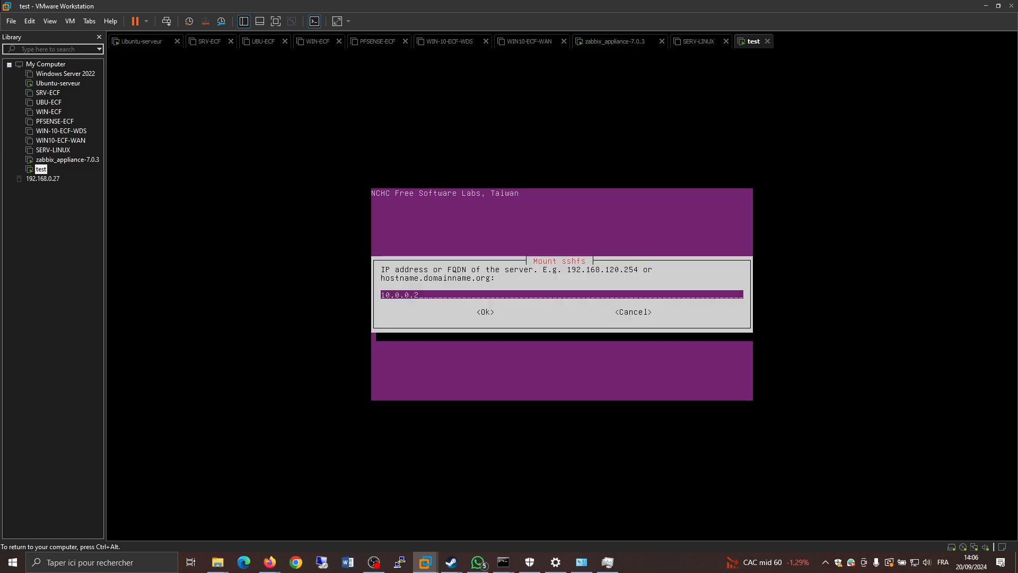
Set the SSH server's IP address to 10.0.0.10 and accept port 22.
key(BackSpace)
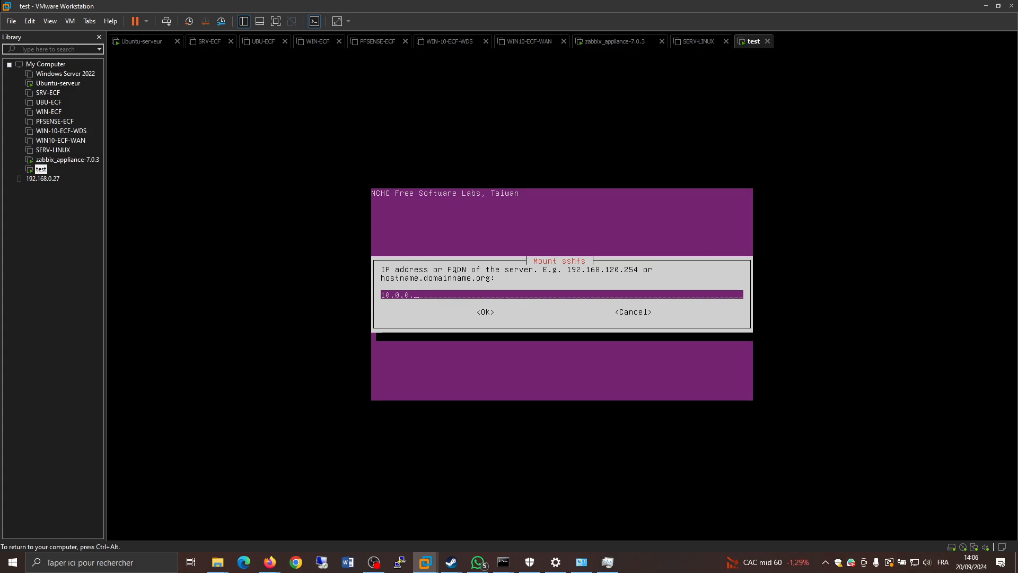
text(10)
key(Tab)
key(Return)
key(Return)
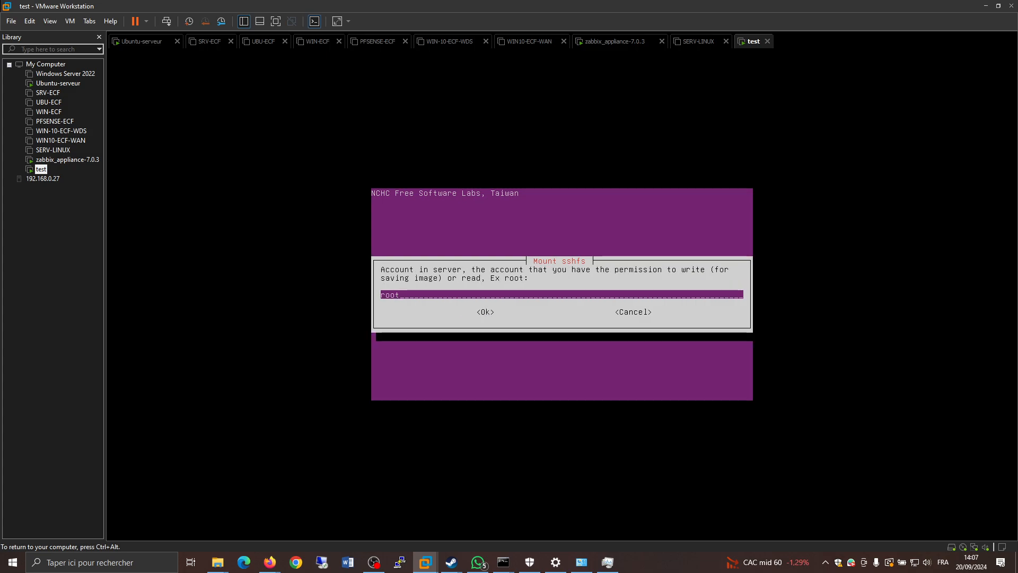
Replace the default SSH account root with dock.
key(BackSpace)
key(BackSpace)
key(BackSpace)
key(BackSpace)
text(dopcc)
key(Return)
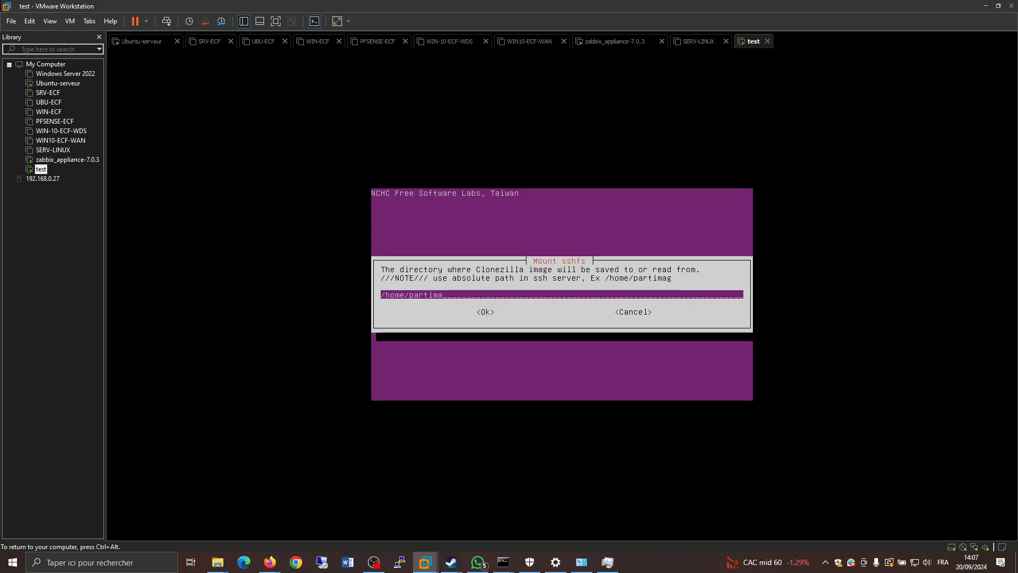
Set the Clonezilla image directory on the SSH server to /docker.
key(BackSpace)
key(BackSpace)
key(BackSpace)
key(BackSpace)
key(BackSpace)
key(BackSpace)
key(BackSpace)
key(BackSpace)
key(BackSpace)
key(BackSpace)
key(BackSpace)
text(docker)
key(Return)
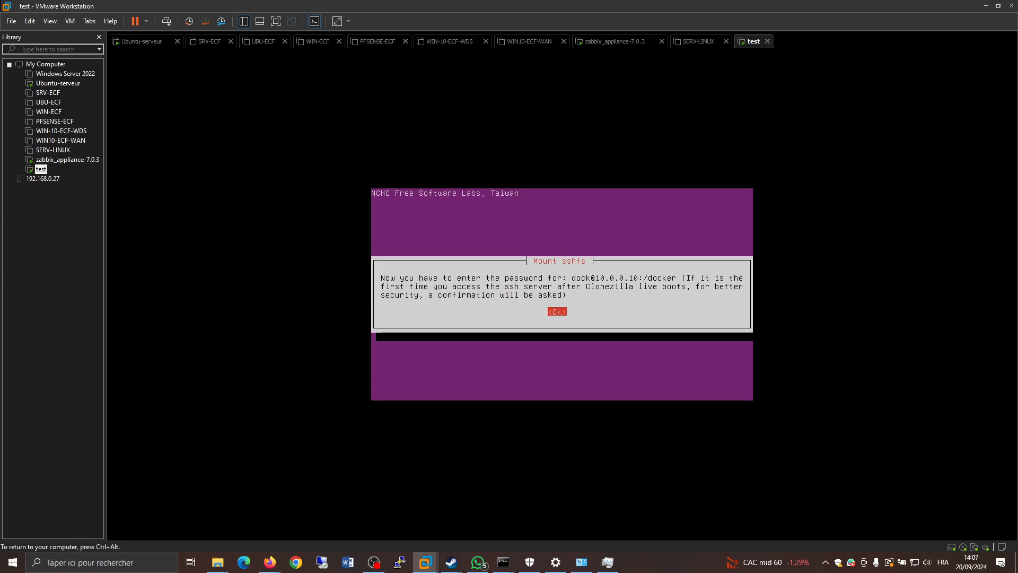
Accept the server's host key with yes and enter the SSH account password to mount the image directory.
key(Return)
text(yes)
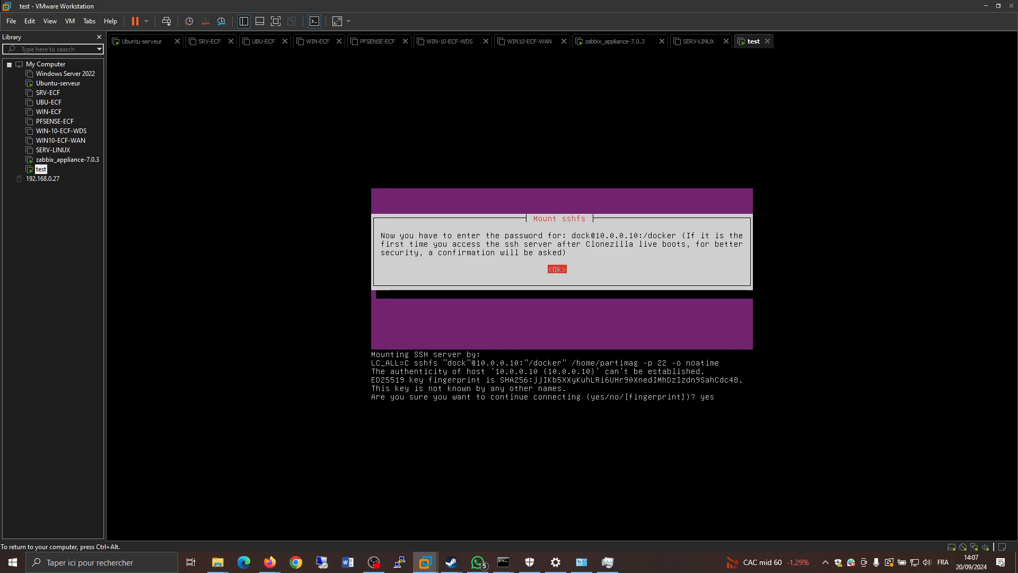
key(Return)
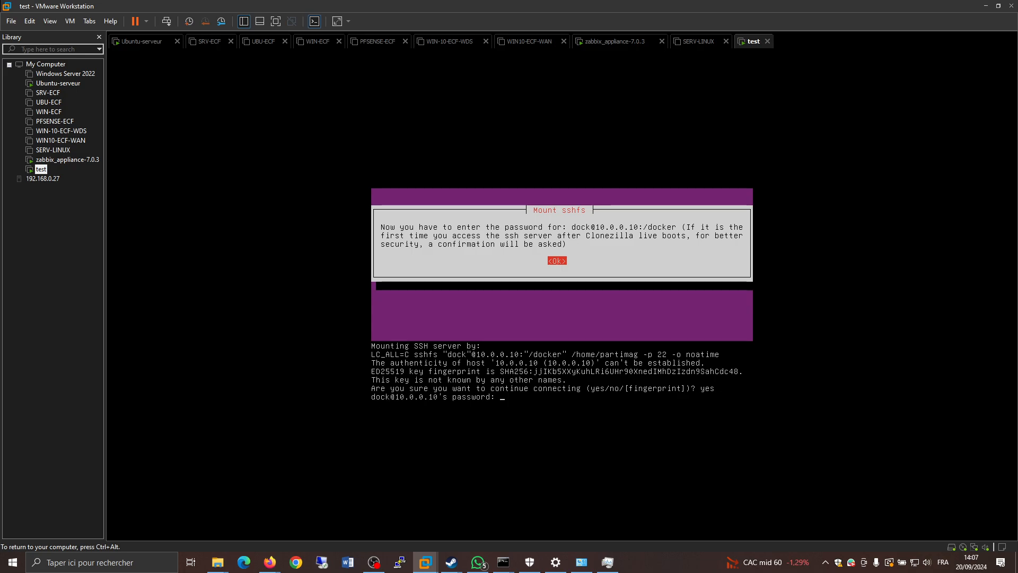
key(Return)
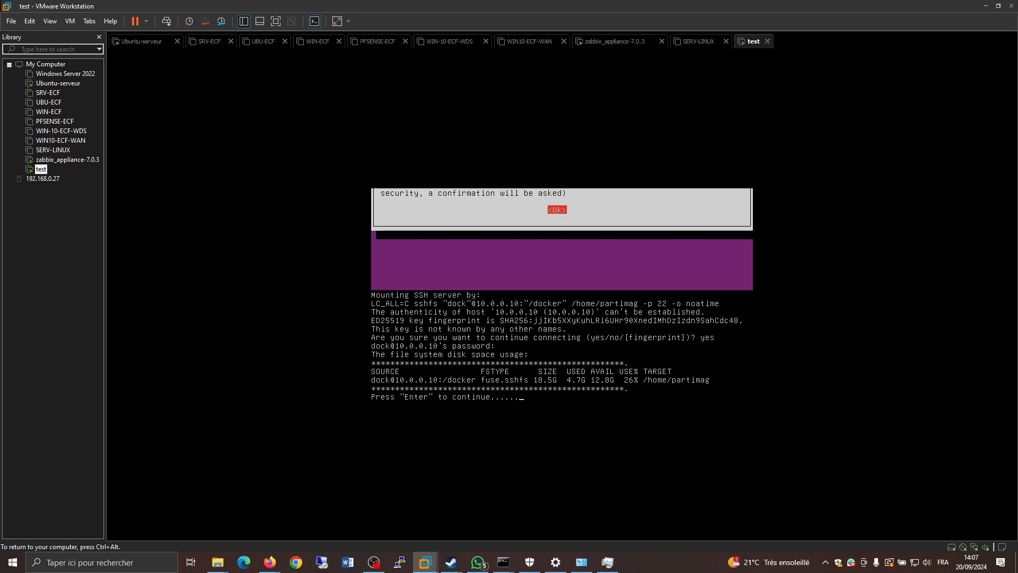
key(Return)
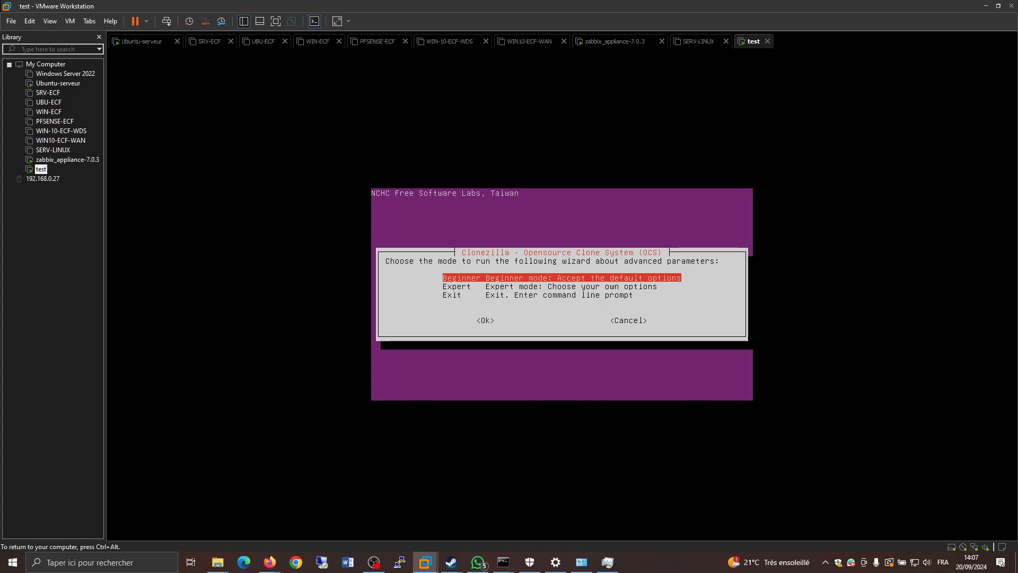
Accept Beginner mode and choose restoredisk to restore an image to the local disk.
key(Return)
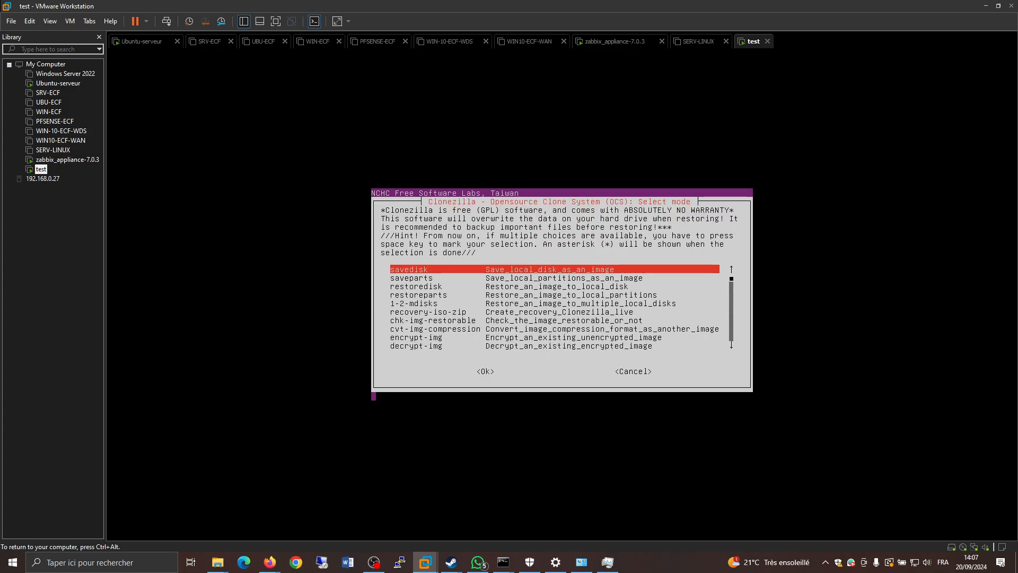
key(Down)
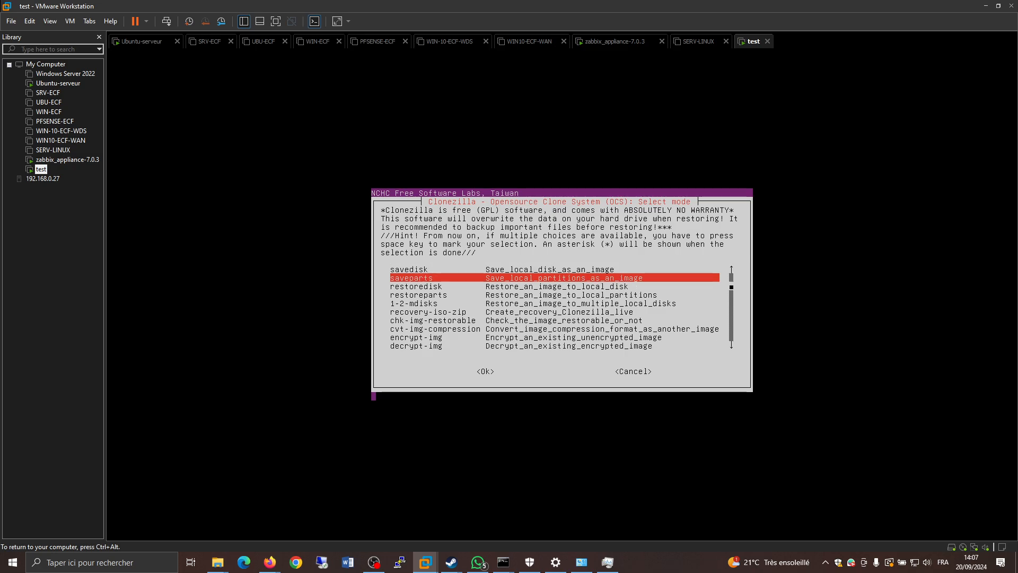
key(Down)
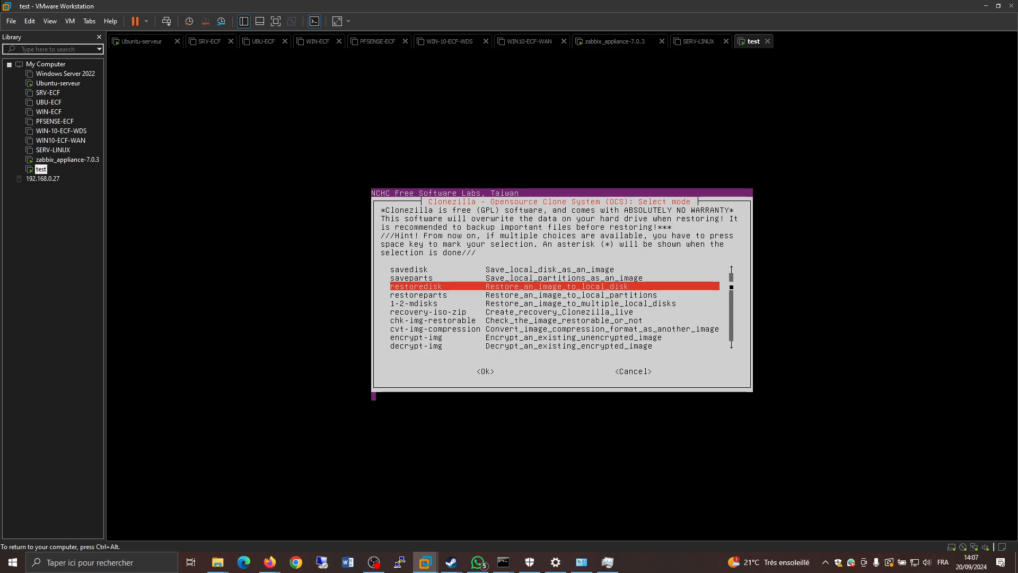
key(Down)
key(Down)
key(Down)
key(Down)
key(Down)
key(Down)
key(Down)
key(Down)
key(Up)
key(Up)
key(Up)
key(Up)
key(Up)
key(Up)
key(Up)
key(Up)
key(Up)
key(Up)
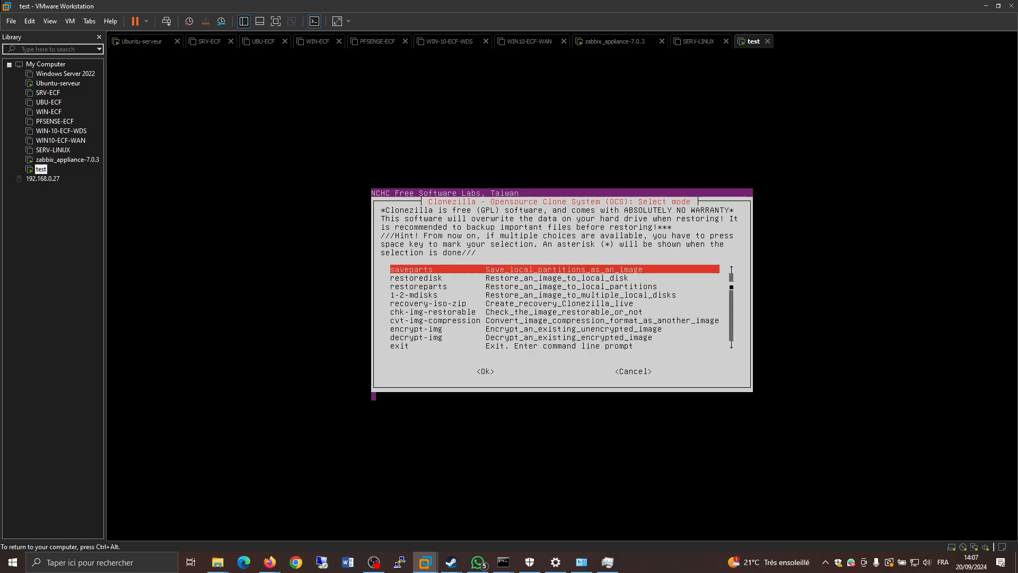
key(Down)
key(Down)
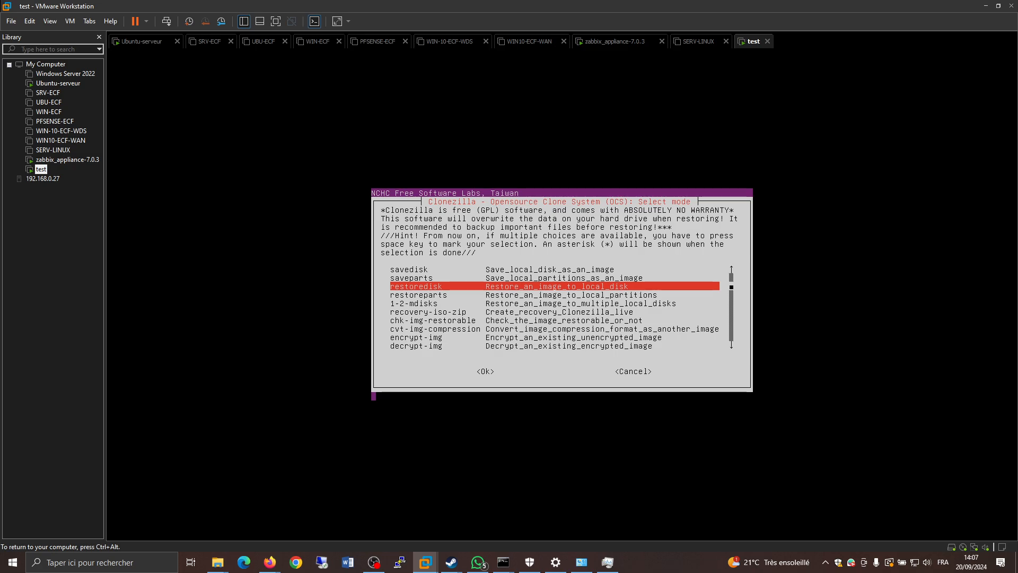
key(Return)
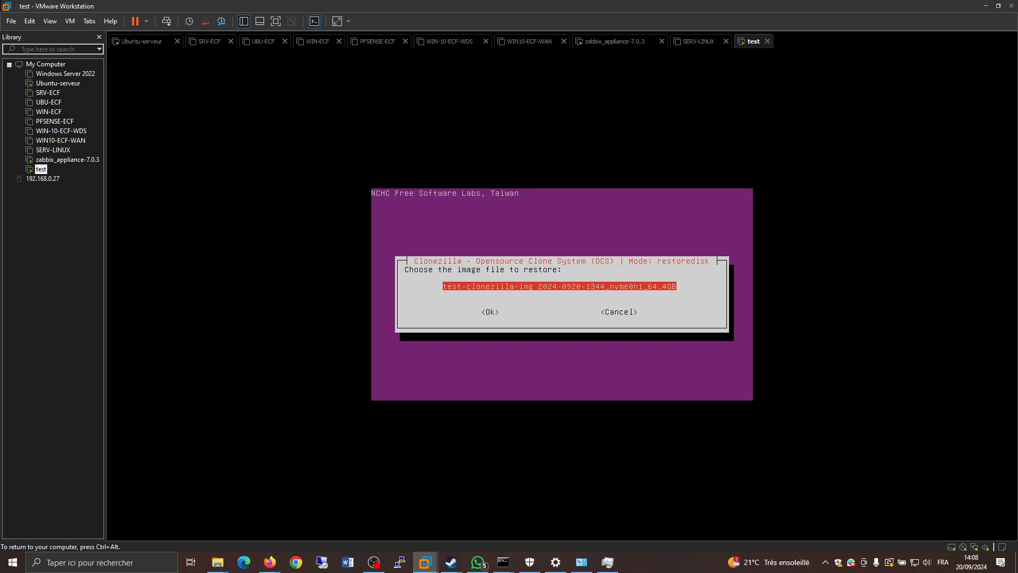
Restore the test-clonezilla-img image to target disk sda, using the partition table from the image (-k0).
key(Return)
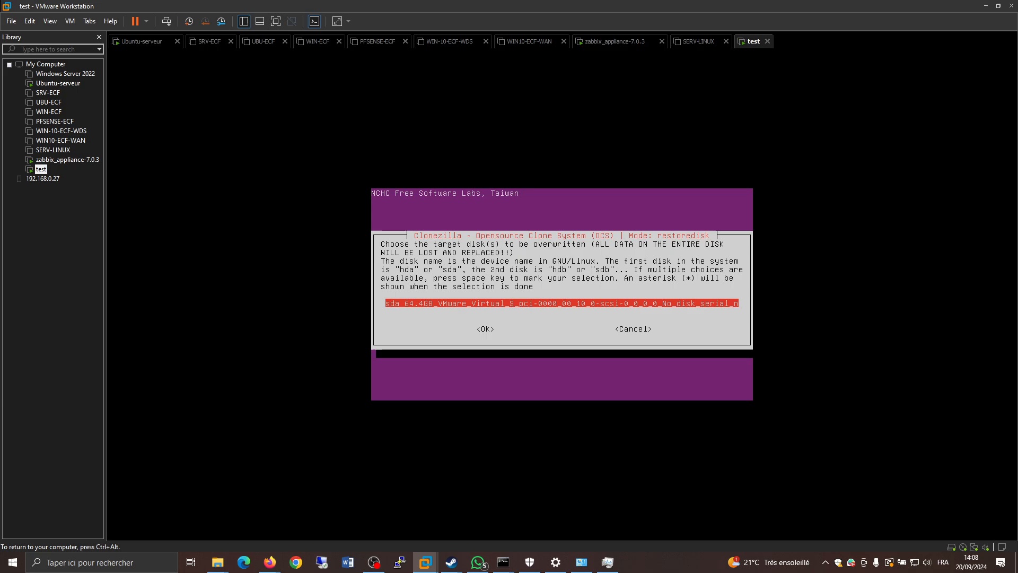
key(Return)
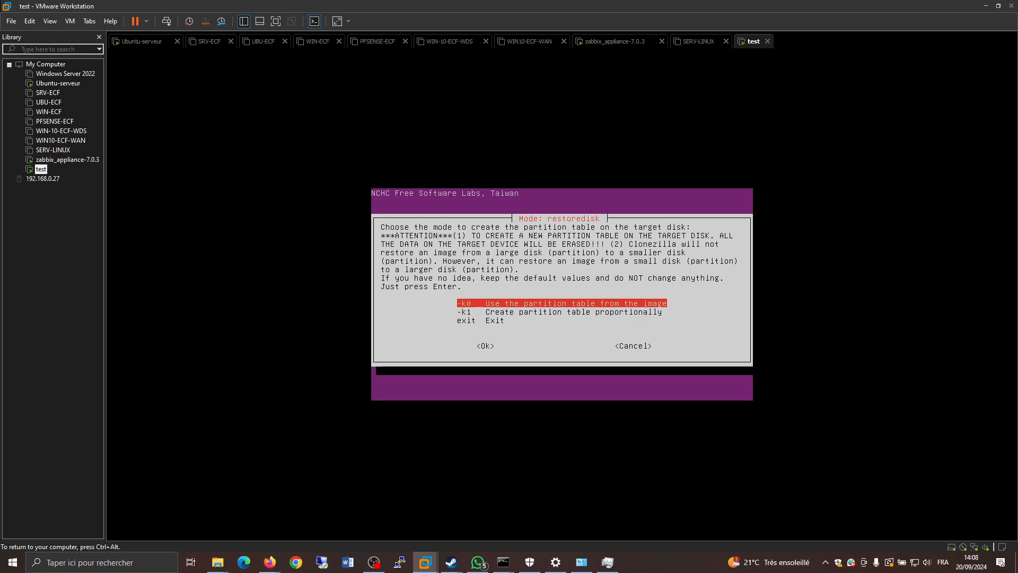
key(Return)
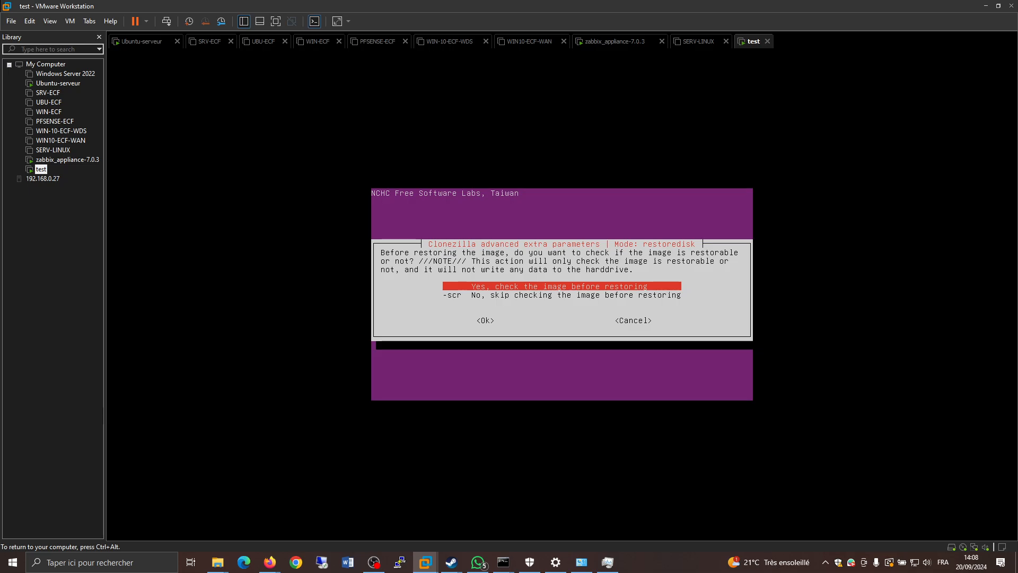
Choose to skip checking the image before restoring (-scr).
key(Down)
key(Up)
key(Down)
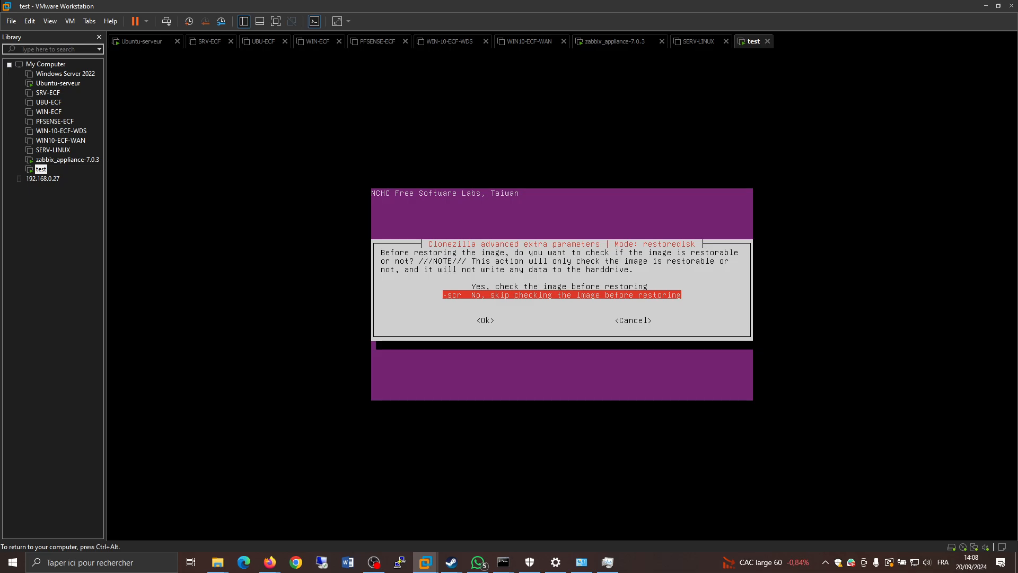
key(Up)
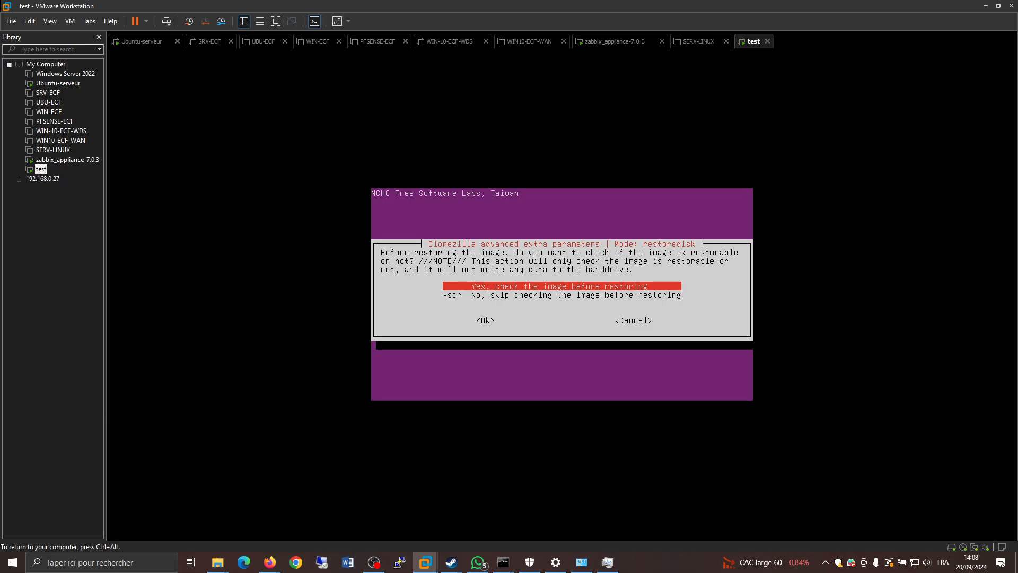
key(Down)
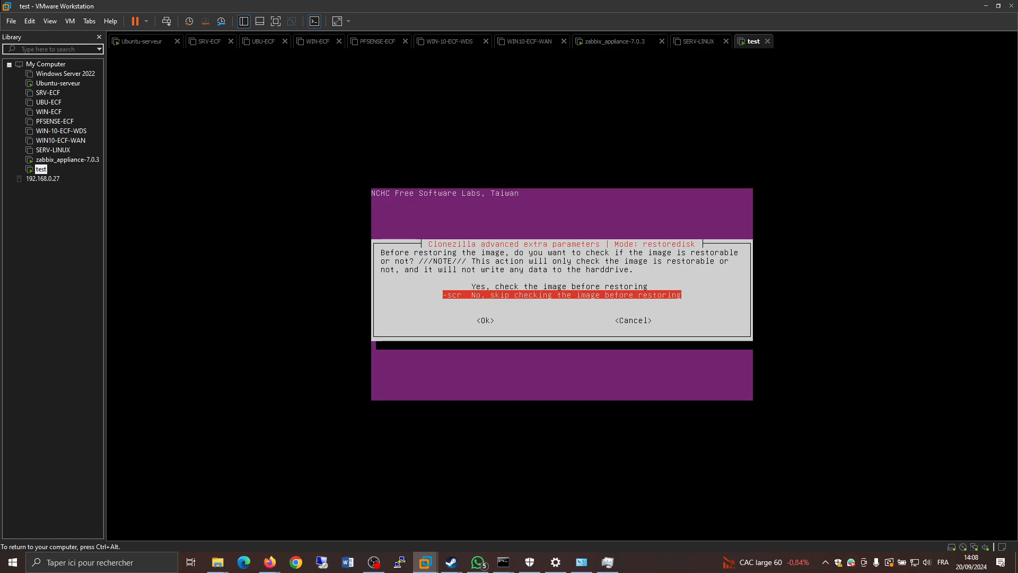
key(Up)
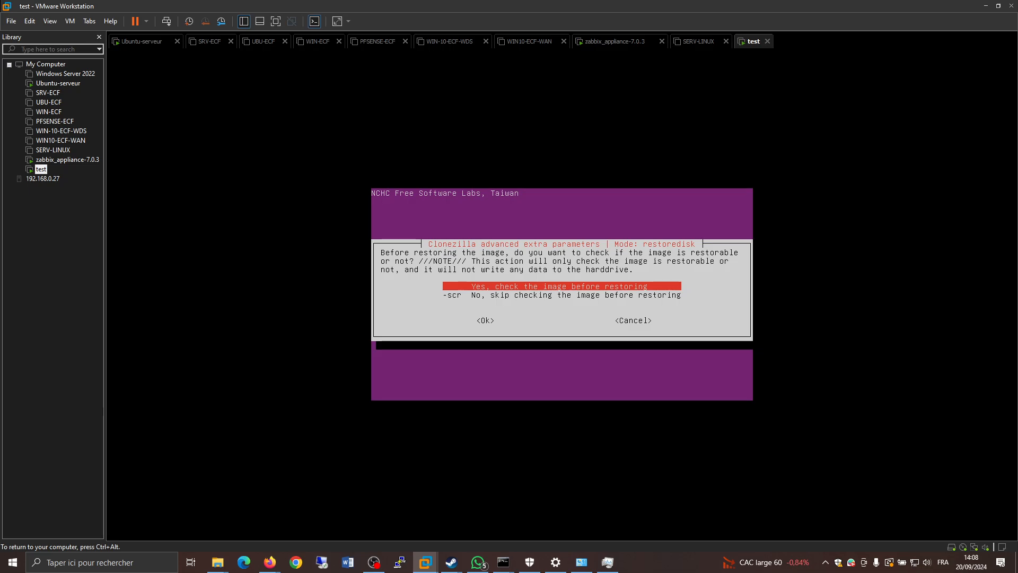
key(Down)
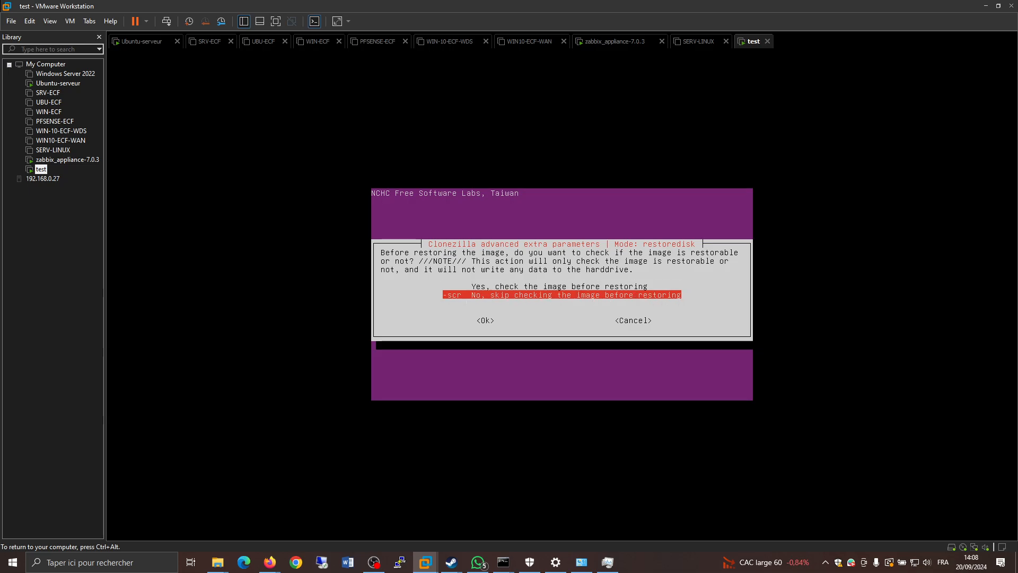
key(Return)
Set the action after the restore finishes to Shutdown (-p poweroff).
key(Down)
key(Down)
key(Down)
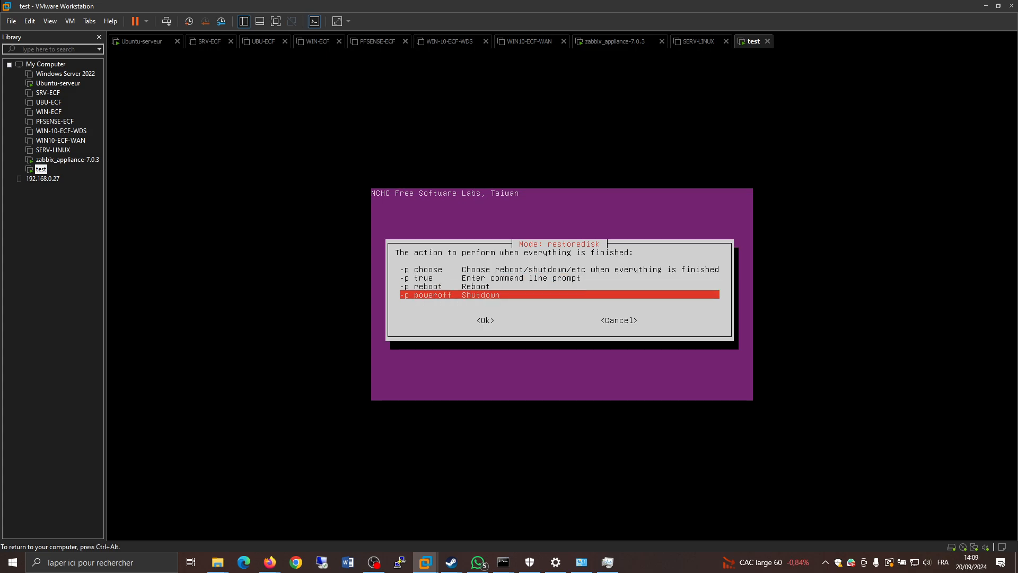
key(Return)
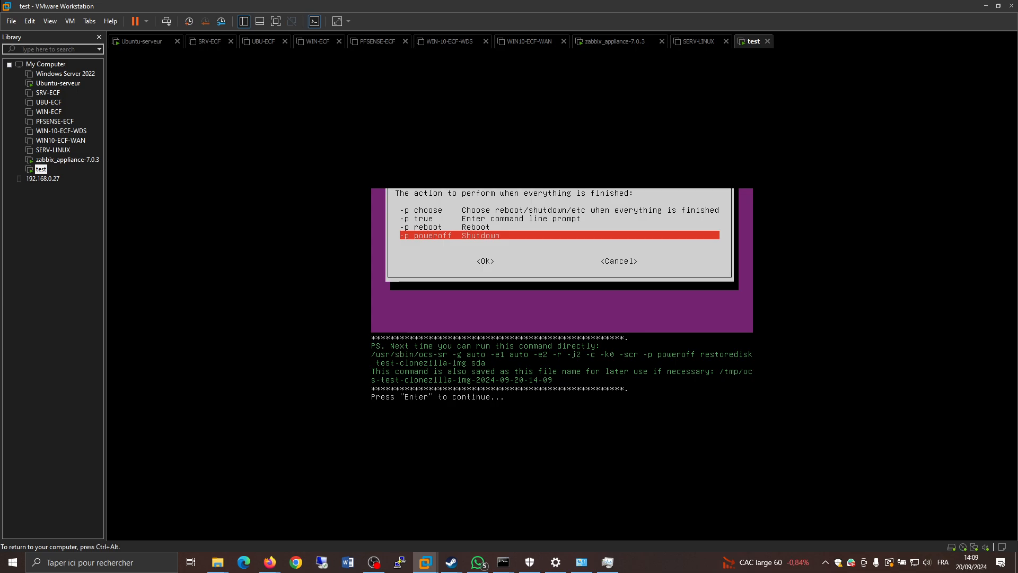
Continue past the command and disk-conversion notices and confirm overwriting disk sda with y both times to start the restore.
key(Return)
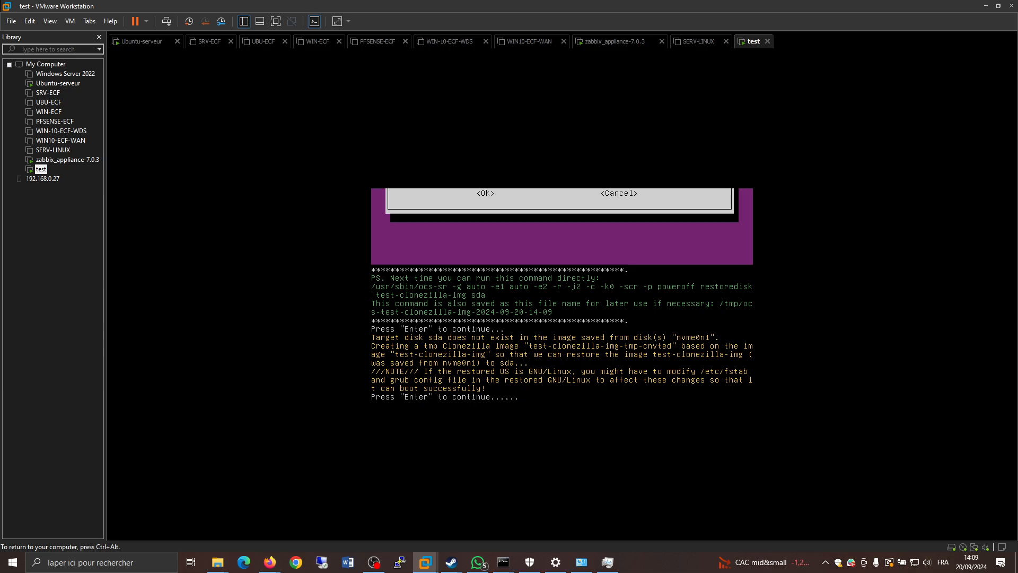
key(Return)
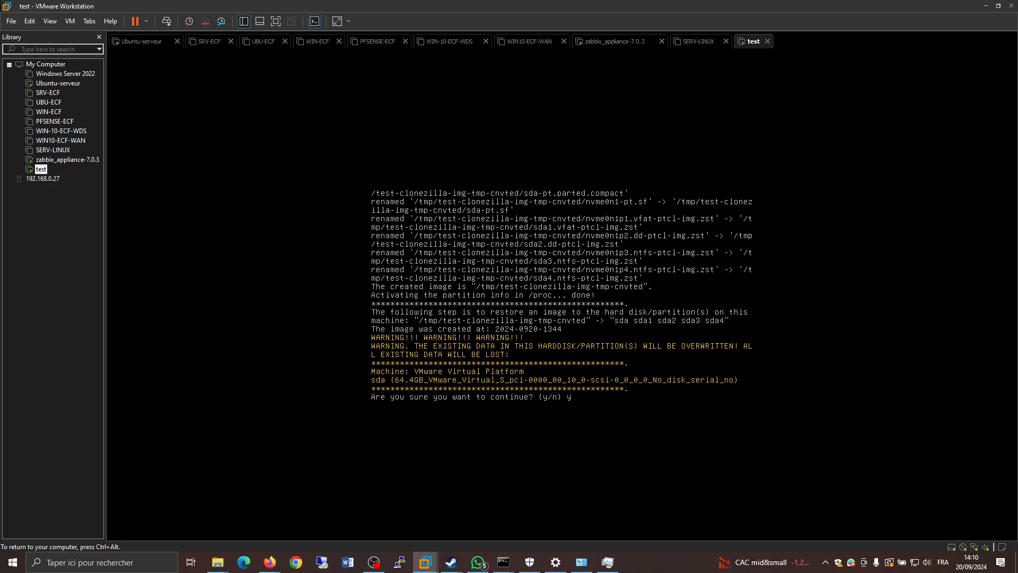
key(Return)
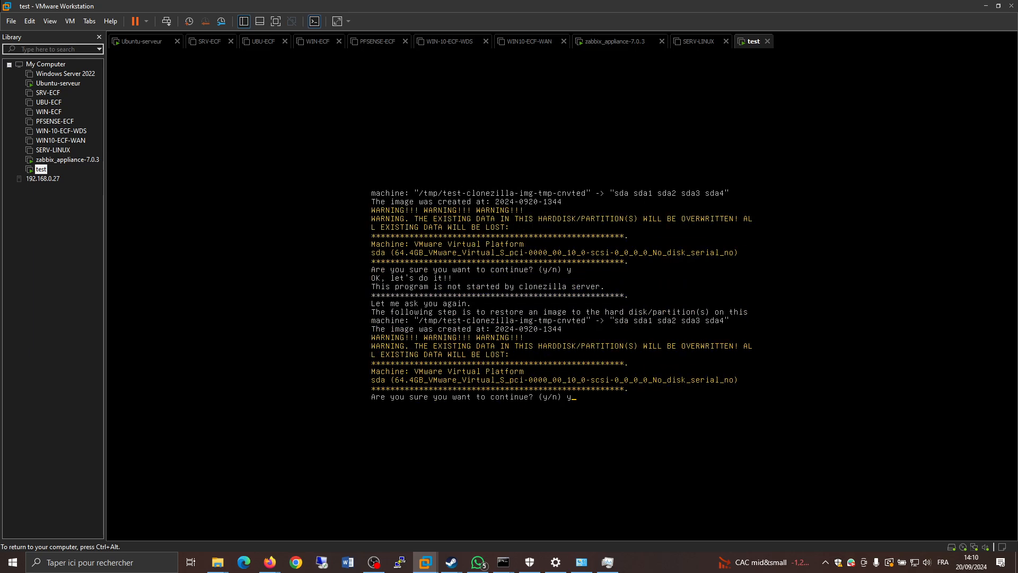
text(y)
key(Return)
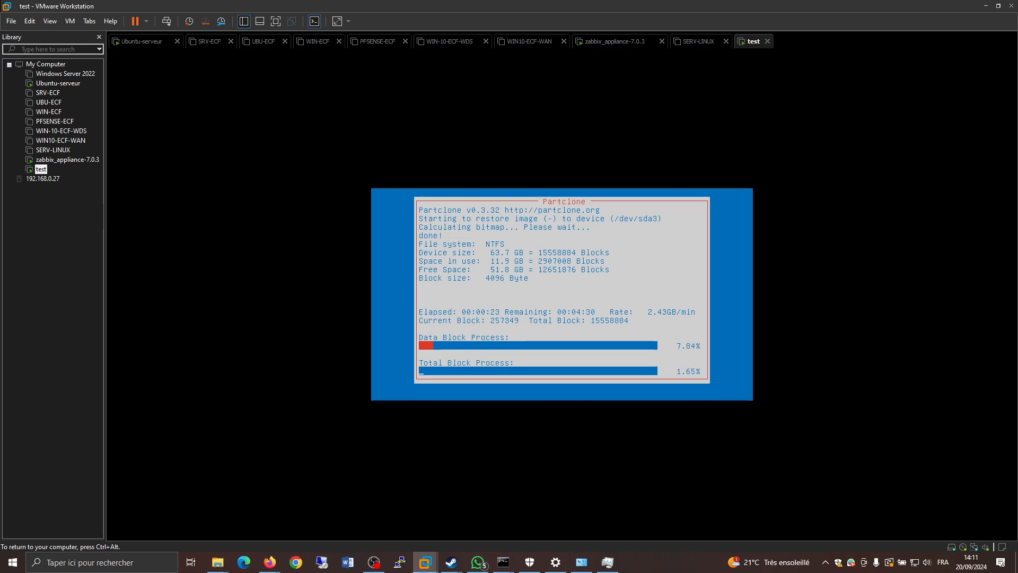
Disable connecting the CD/DVD drive at power on in the test virtual machine's settings.
key(ctrl+alt)
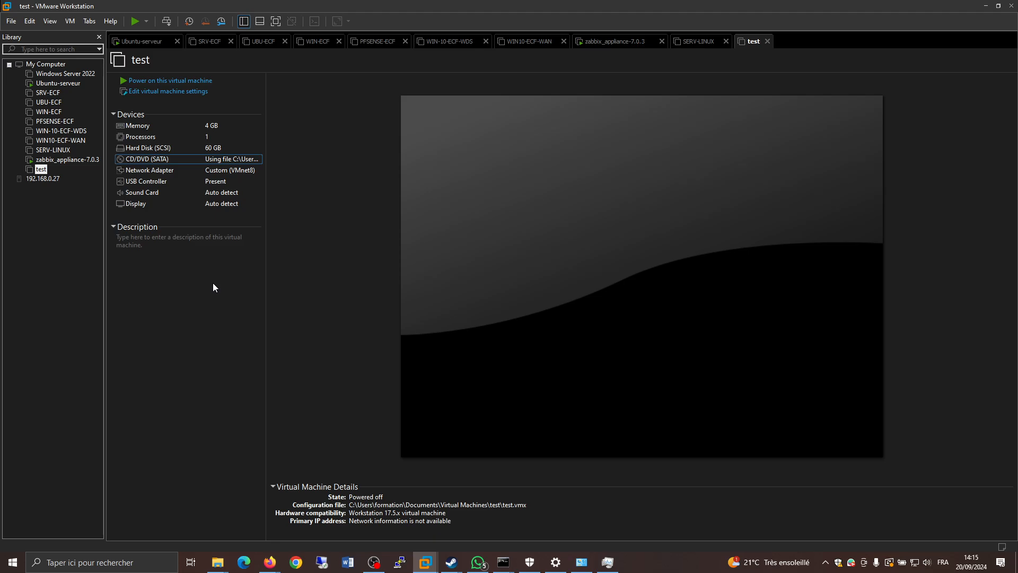
click(522, 141)
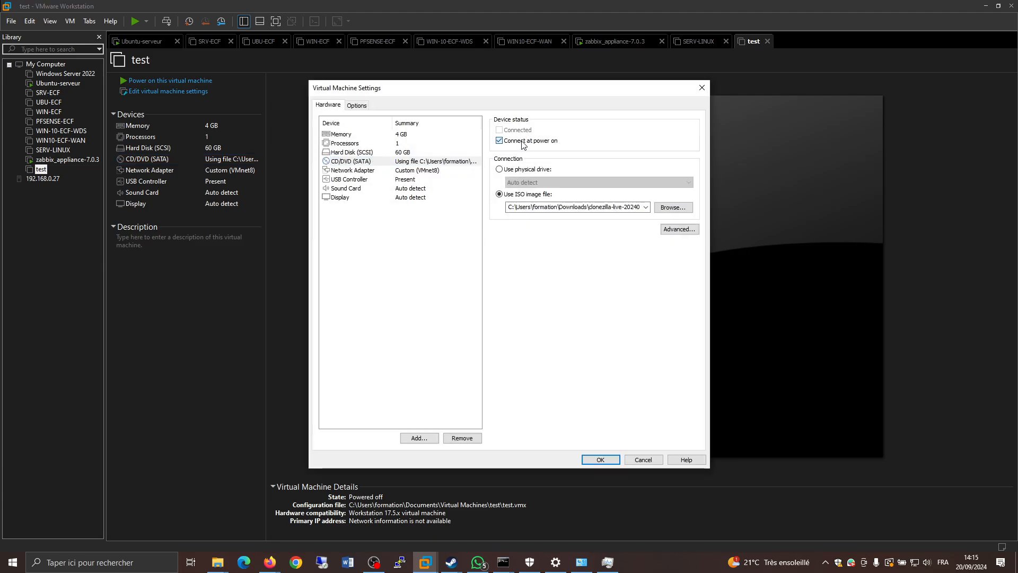
click(595, 460)
Power on the test virtual machine.
click(182, 250)
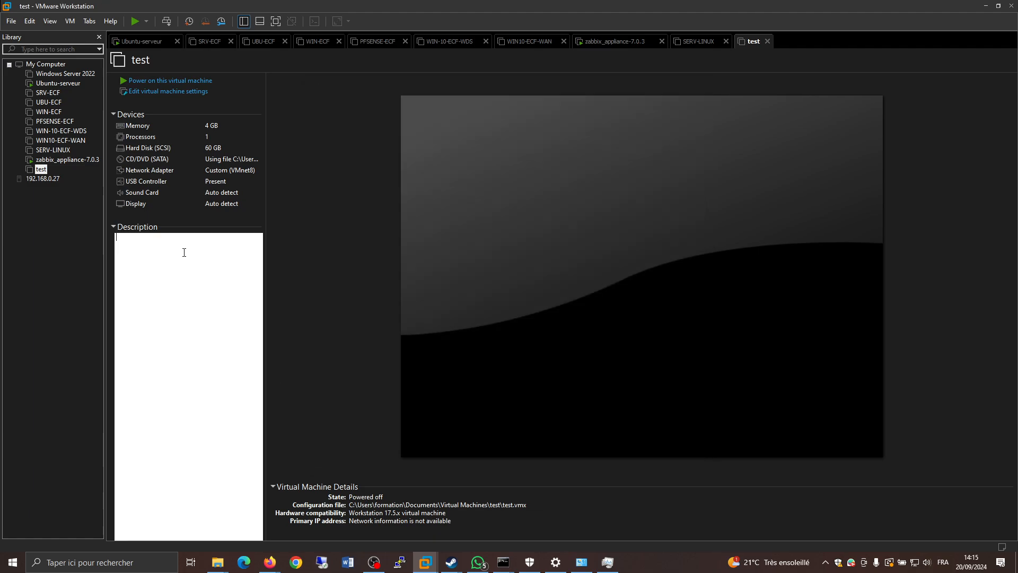
click(188, 81)
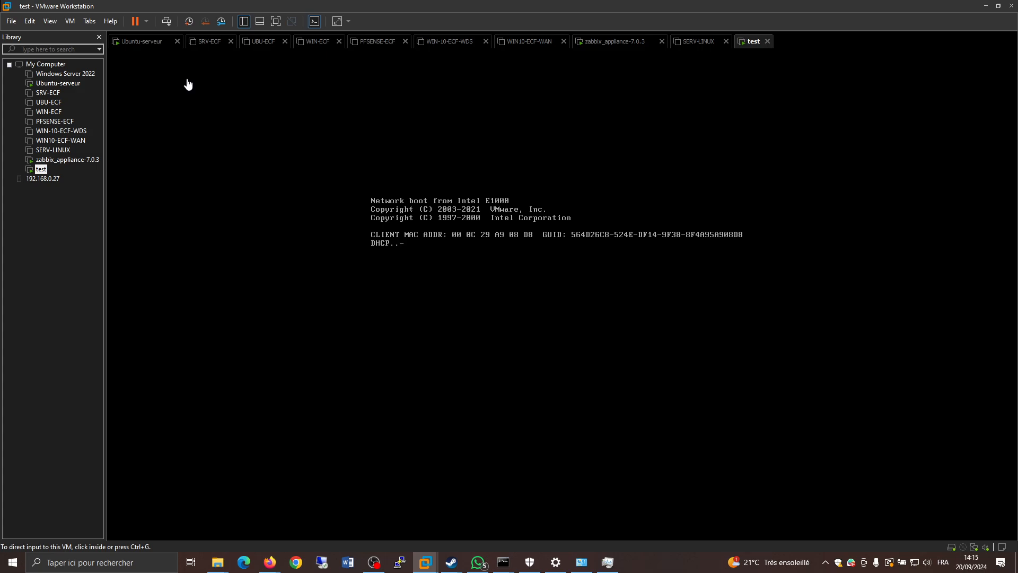
click(74, 230)
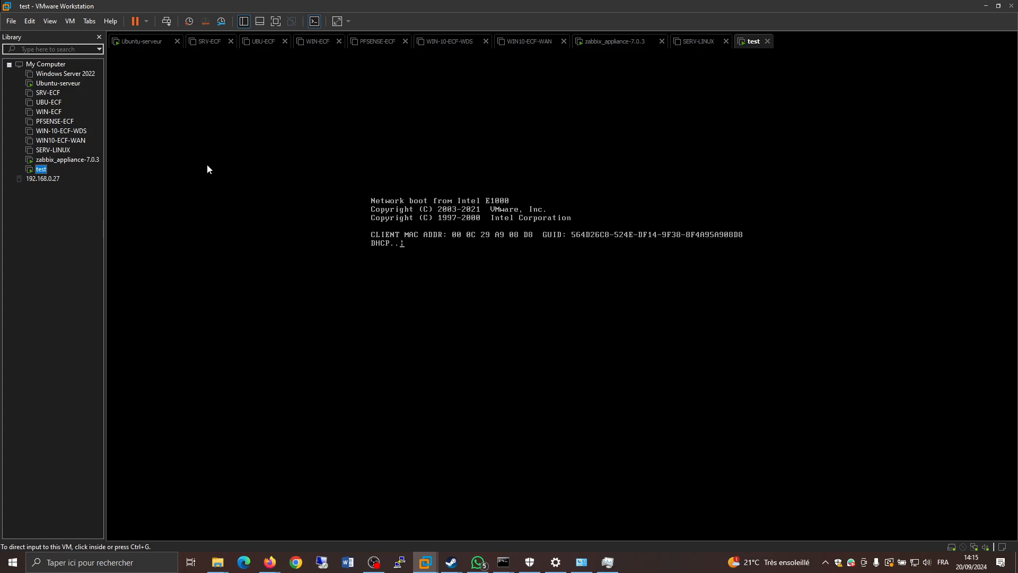
Power off the test virtual machine and power it on to firmware.
click(147, 22)
click(166, 96)
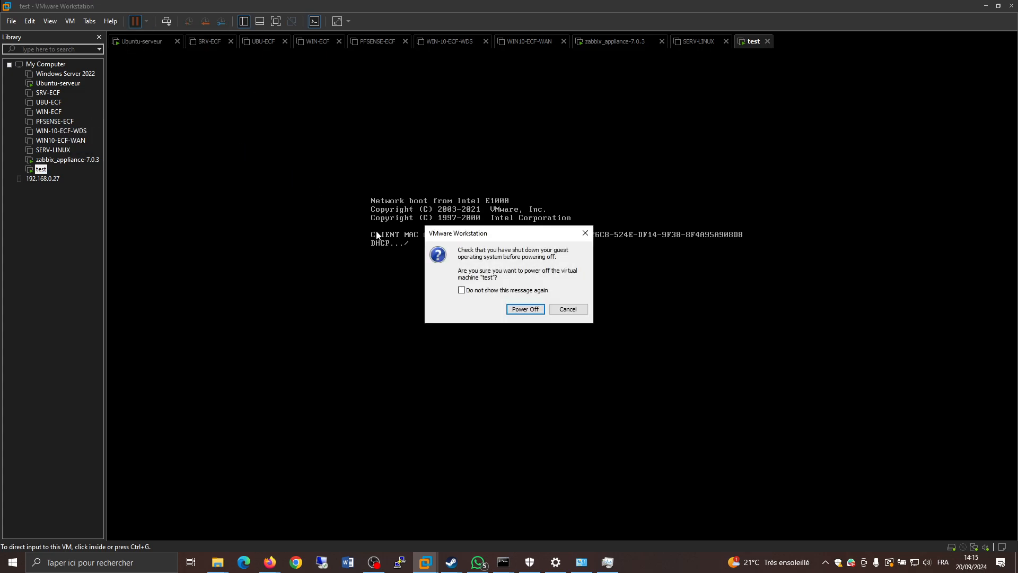
click(526, 307)
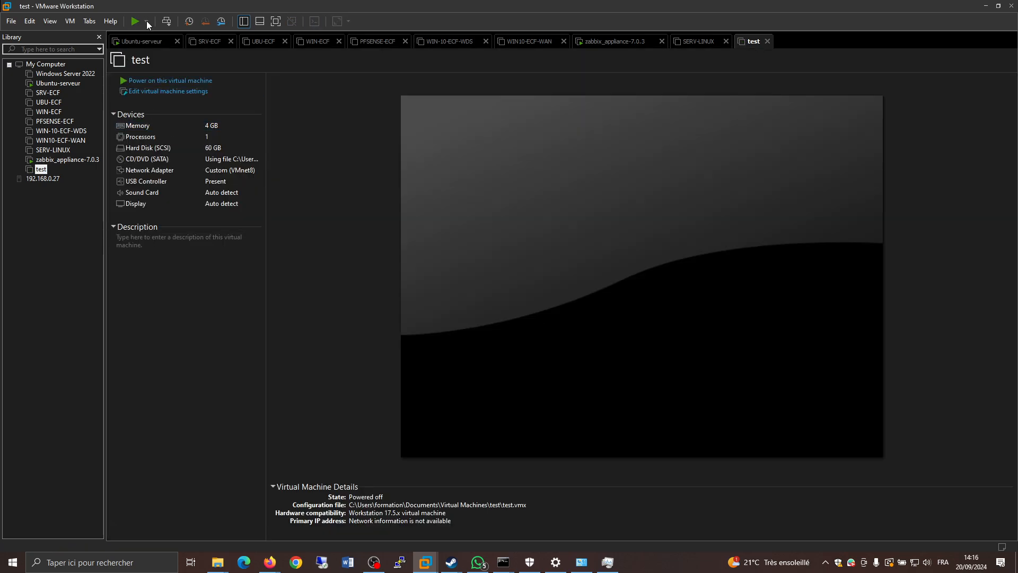
click(146, 22)
click(169, 139)
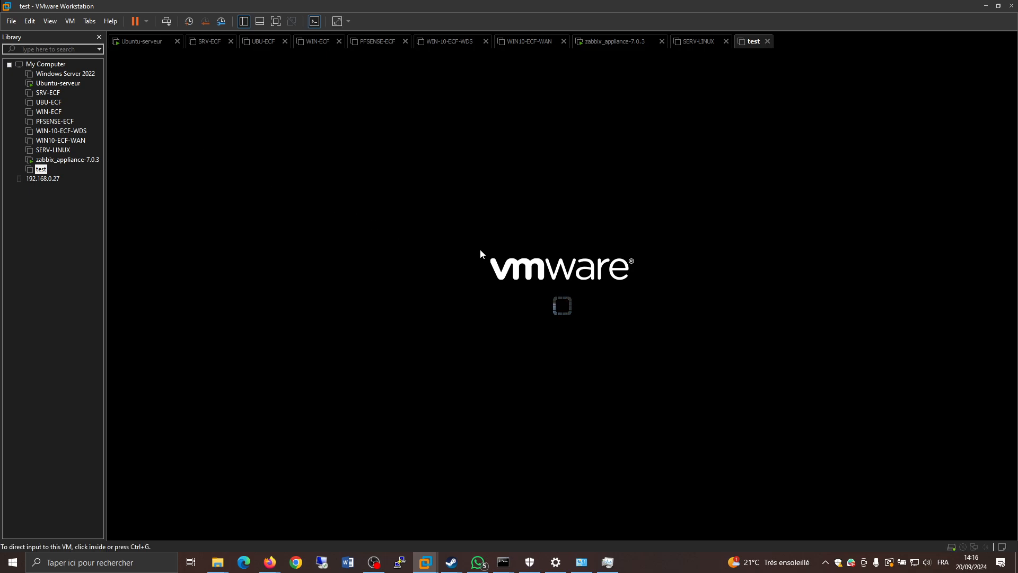
click(480, 253)
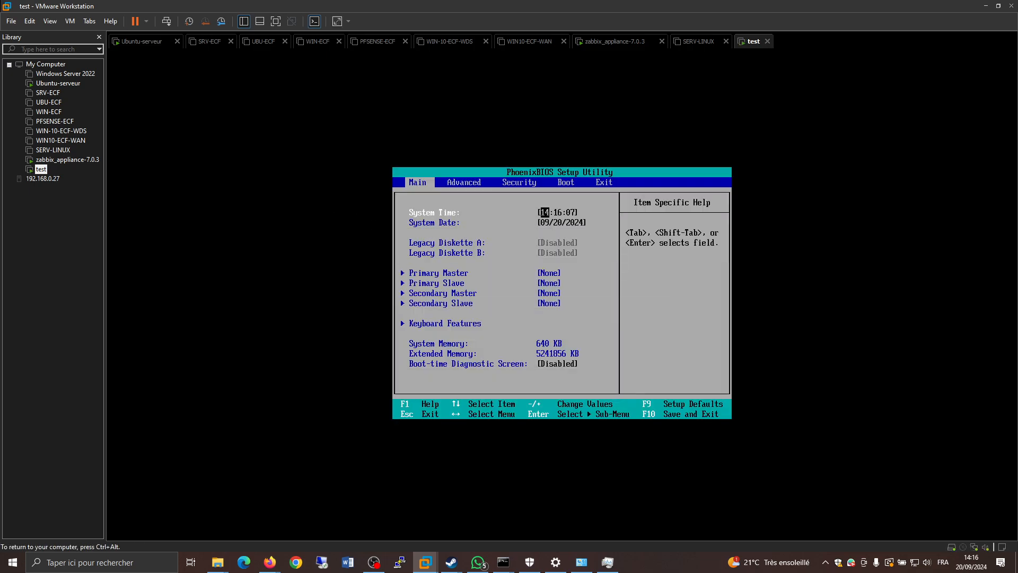
Expand the Hard Drive entry in the BIOS boot order and move VMware Virtual SCSI Hard Drive (0:0) up.
key(Right)
key(Right)
key(Right)
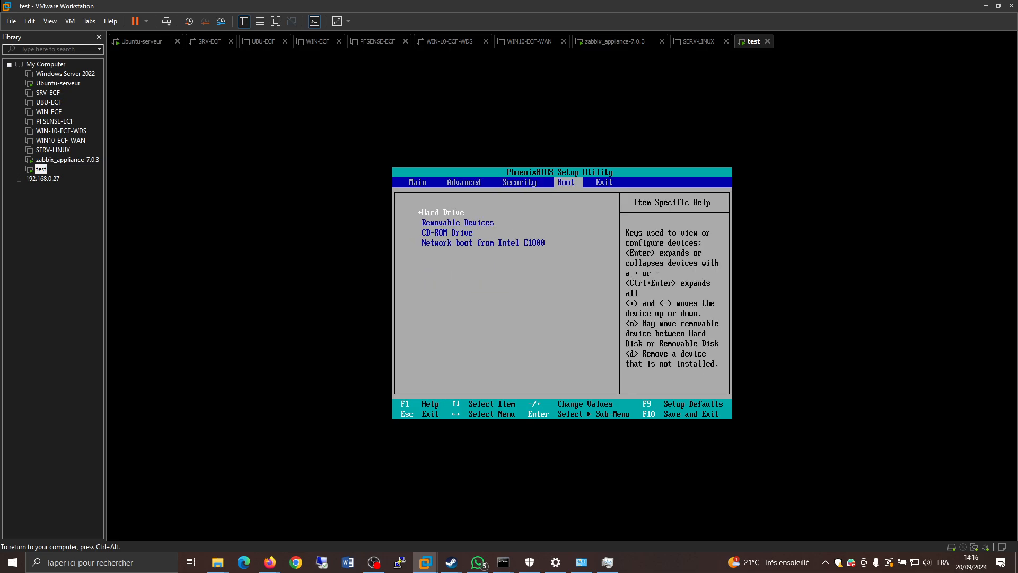
key(Return)
key(Down)
key(Down)
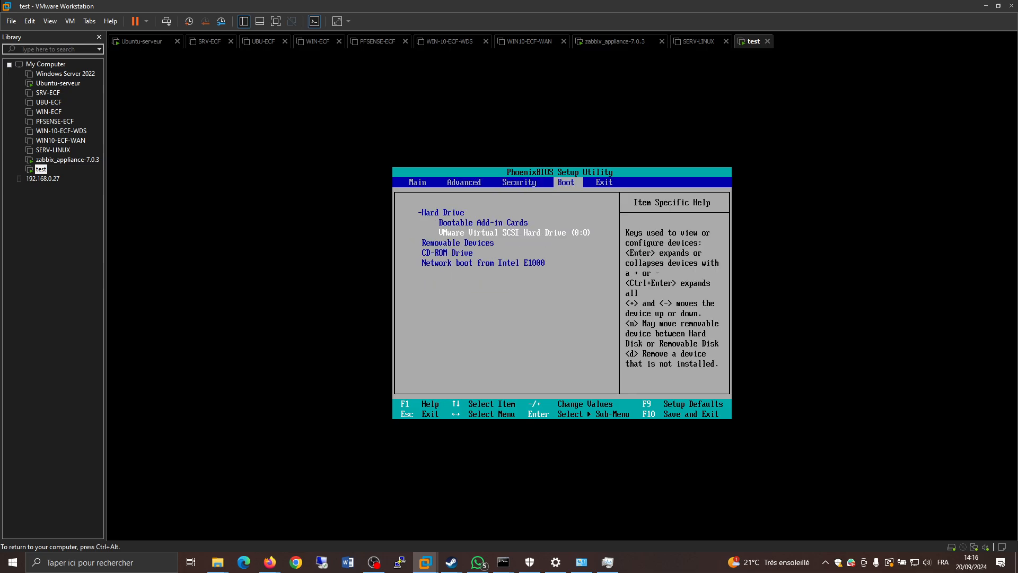
key(plus)
Exit the BIOS setup saving the changes and confirm with Yes.
key(Right)
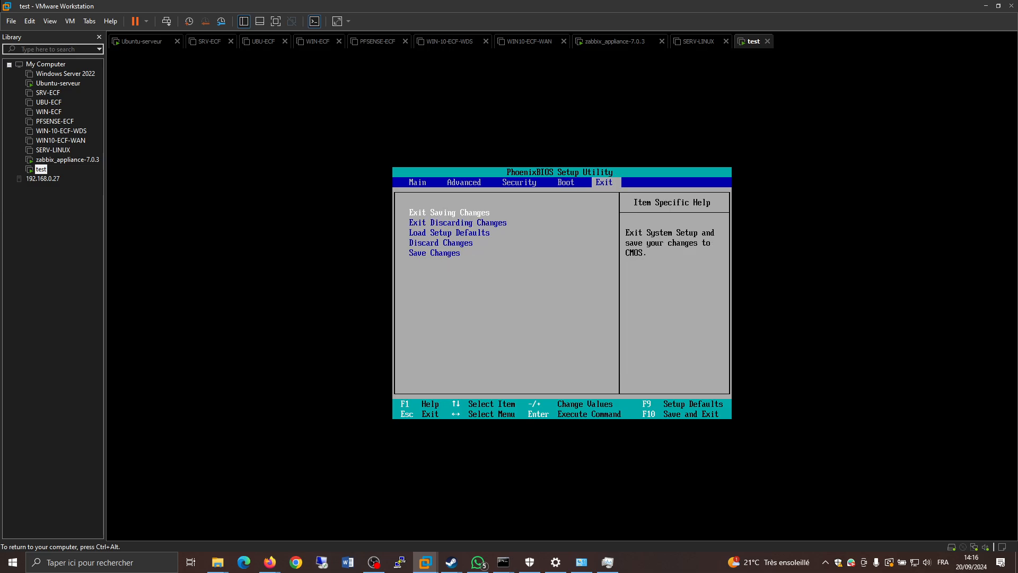
key(Return)
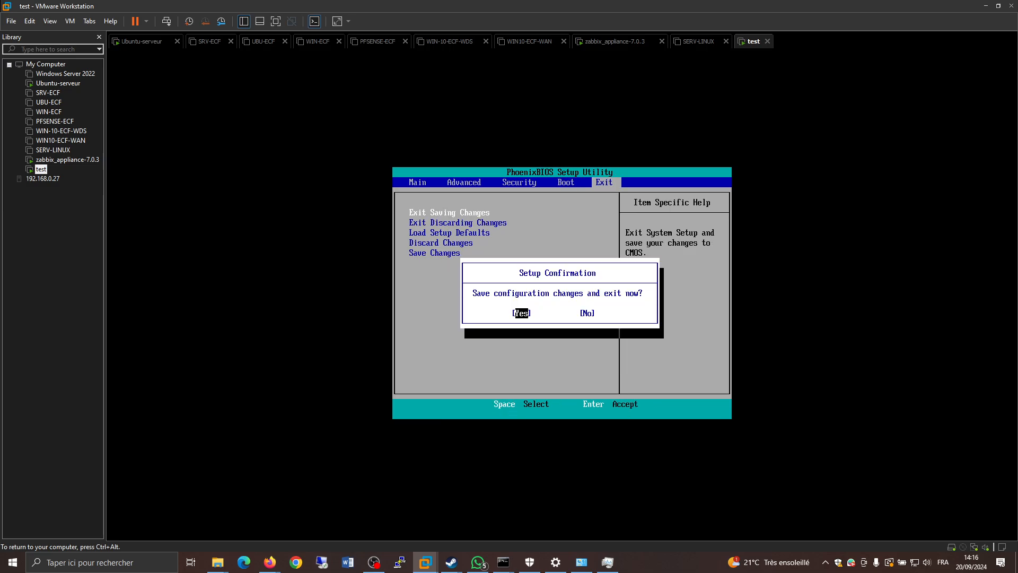
key(Return)
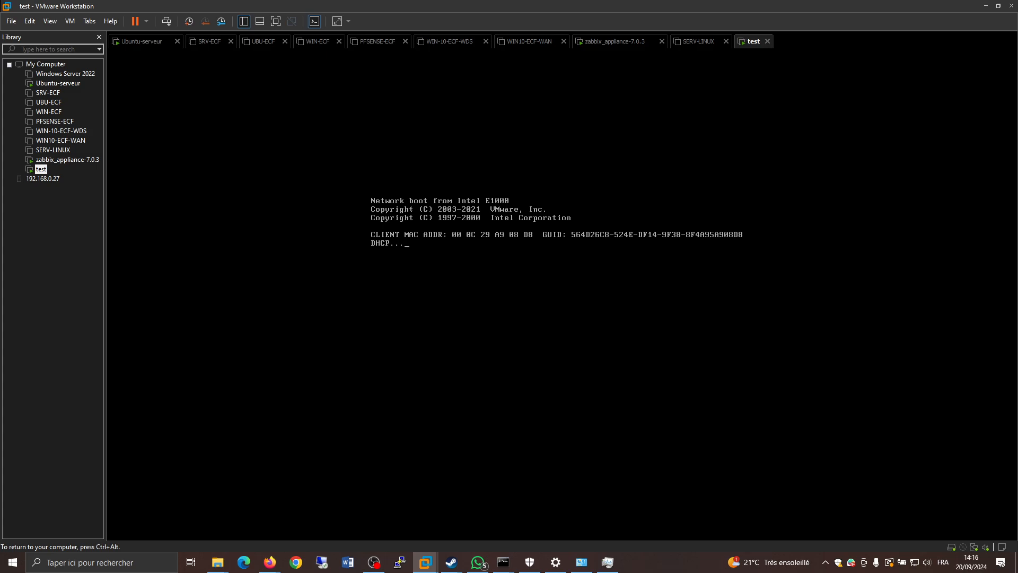
Shut down the guest of the test virtual machine and confirm the shutdown.
key(ctrl+alt)
click(147, 21)
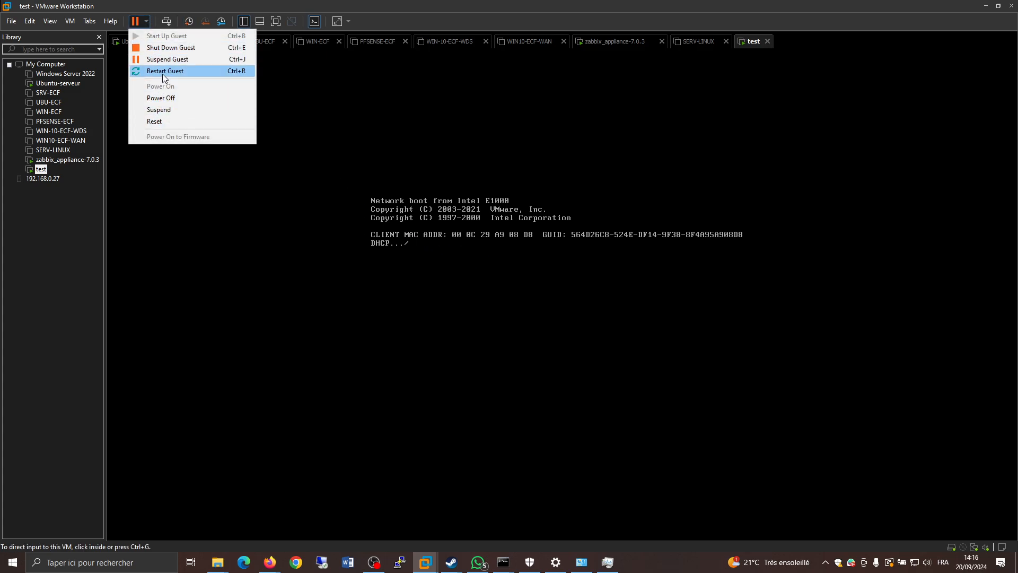
click(164, 48)
key(Return)
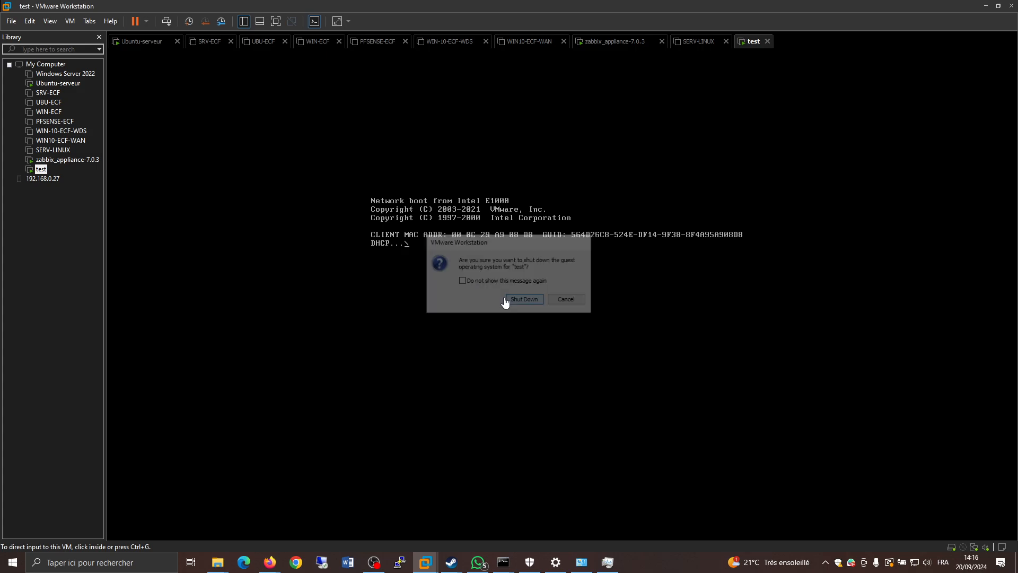
Set the test virtual machine's guest operating system to Microsoft Windows, version Windows 10 x64, and its firmware type to UEFI.
right_click(43, 170)
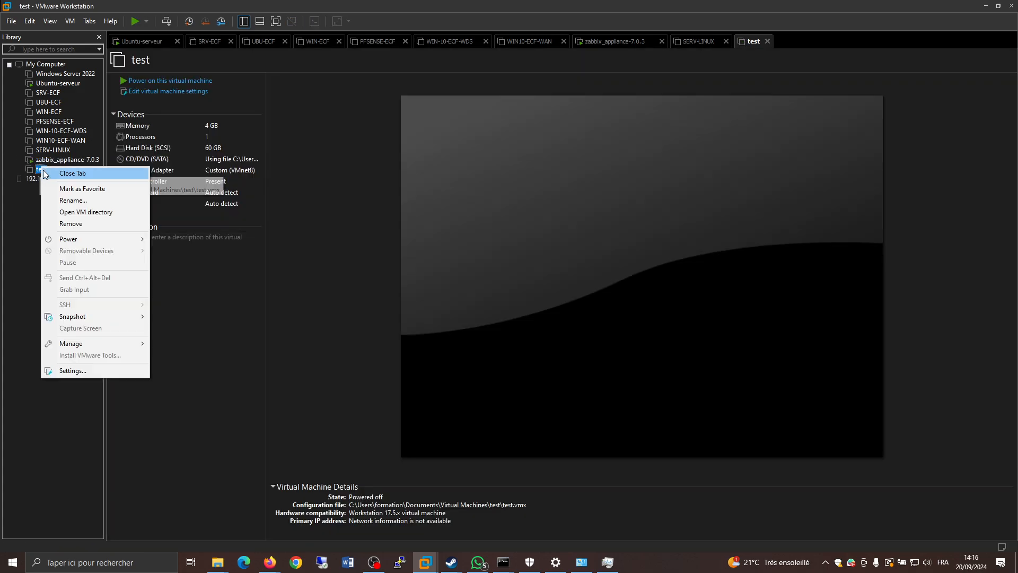
click(97, 369)
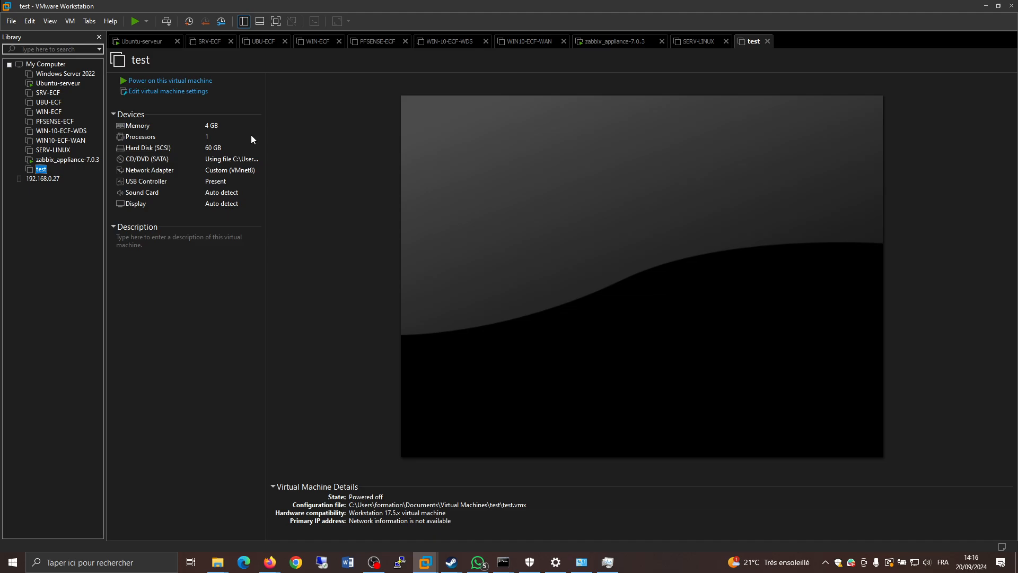
click(357, 105)
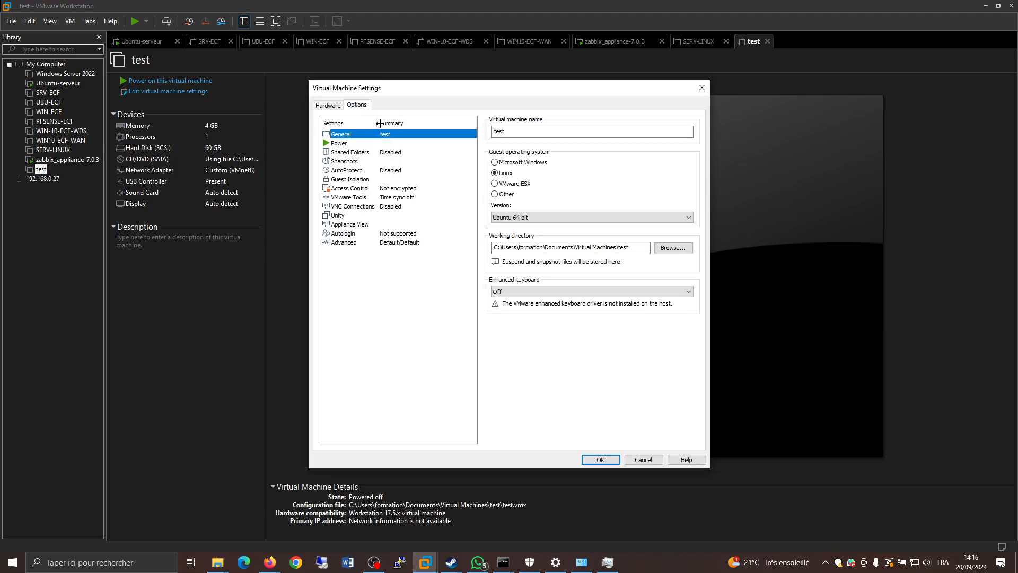
click(505, 165)
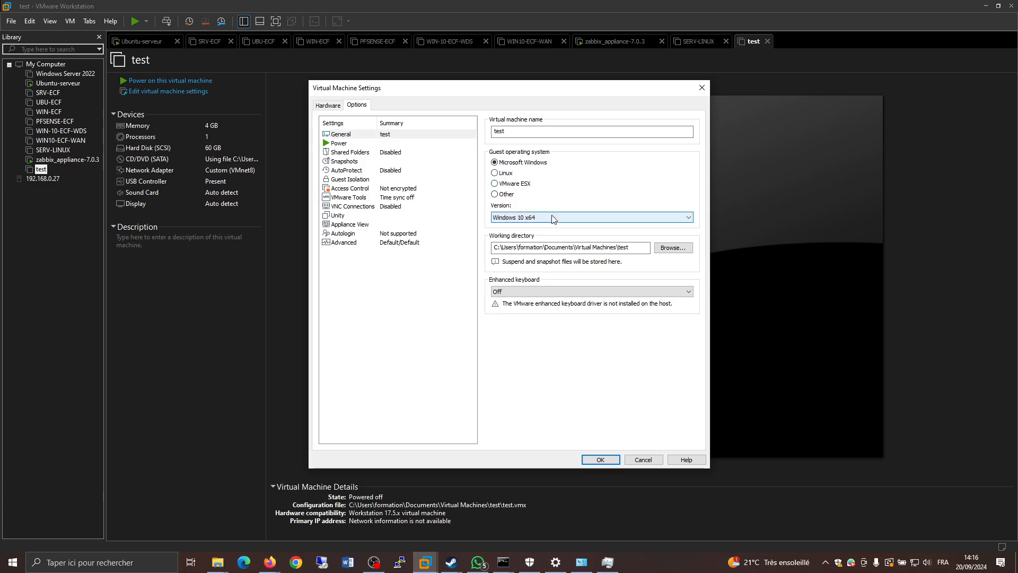
click(360, 243)
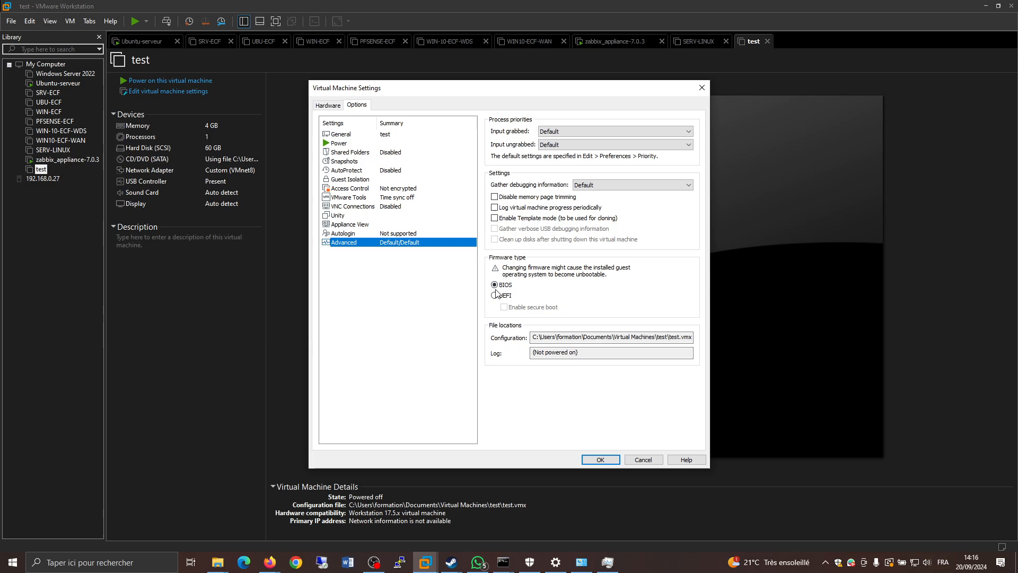
click(496, 295)
click(605, 458)
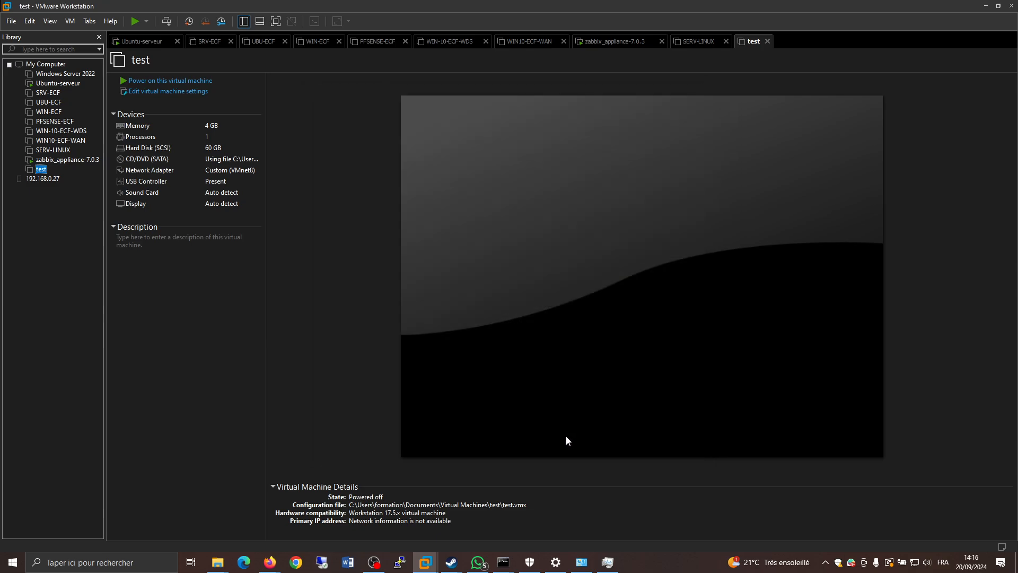
Power on the test virtual machine, choose the Français keyboard layout and open the Dépannage options.
click(169, 81)
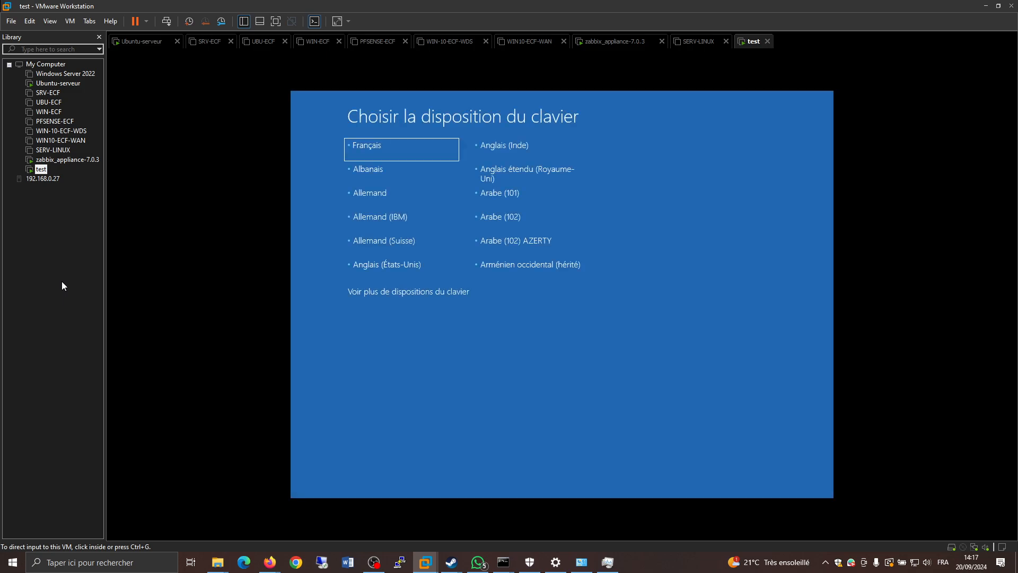
click(428, 387)
key(Return)
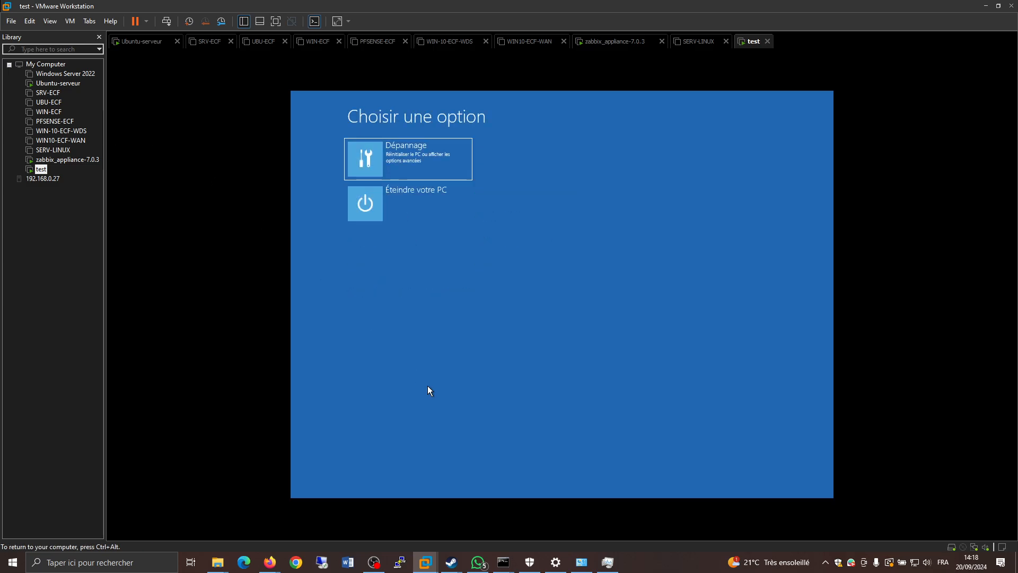
key(Return)
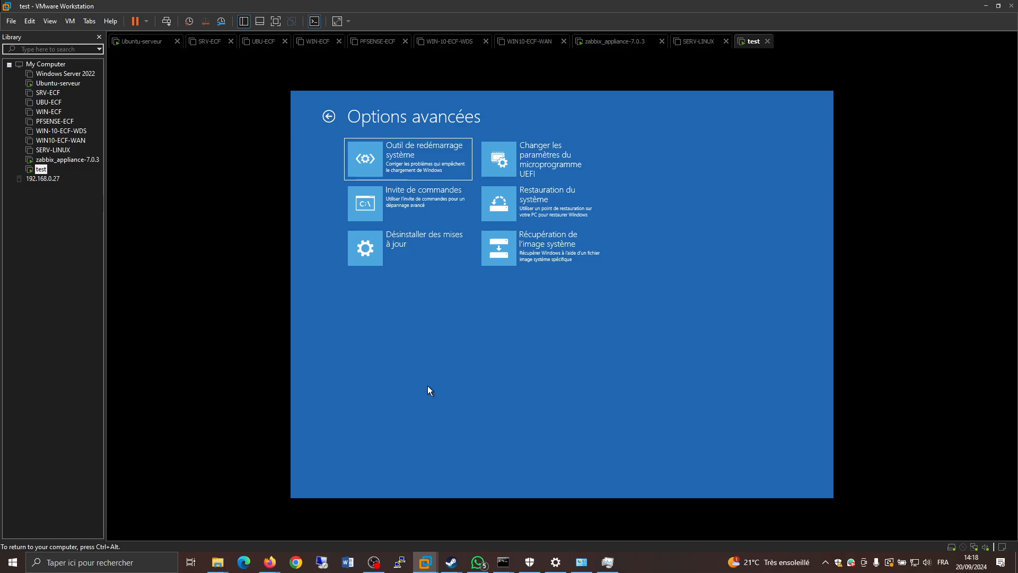
Try Récupération de l'image système from the advanced recovery options and return to those options.
key(Right)
key(Down)
key(Down)
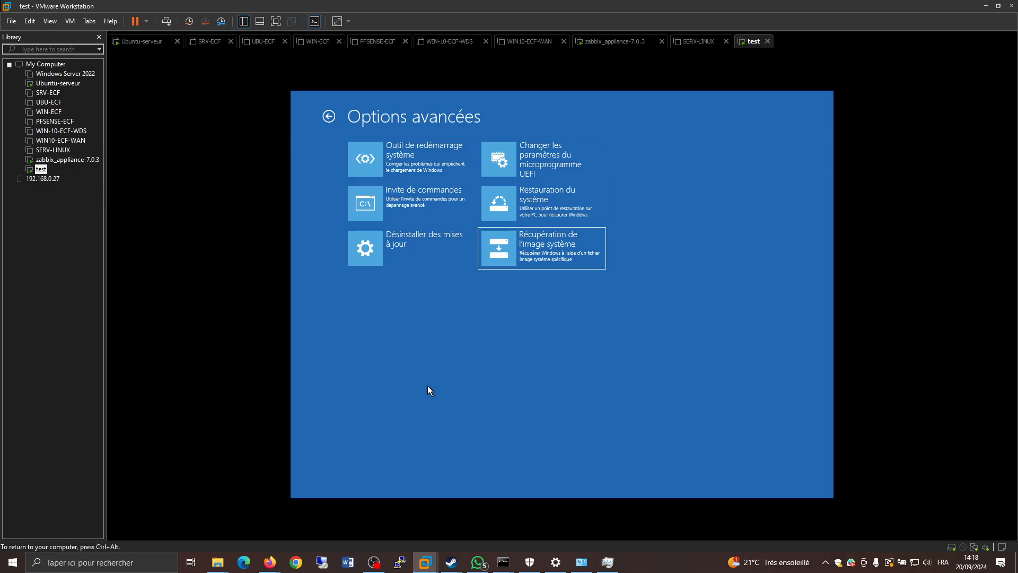
key(Left)
key(Right)
key(Up)
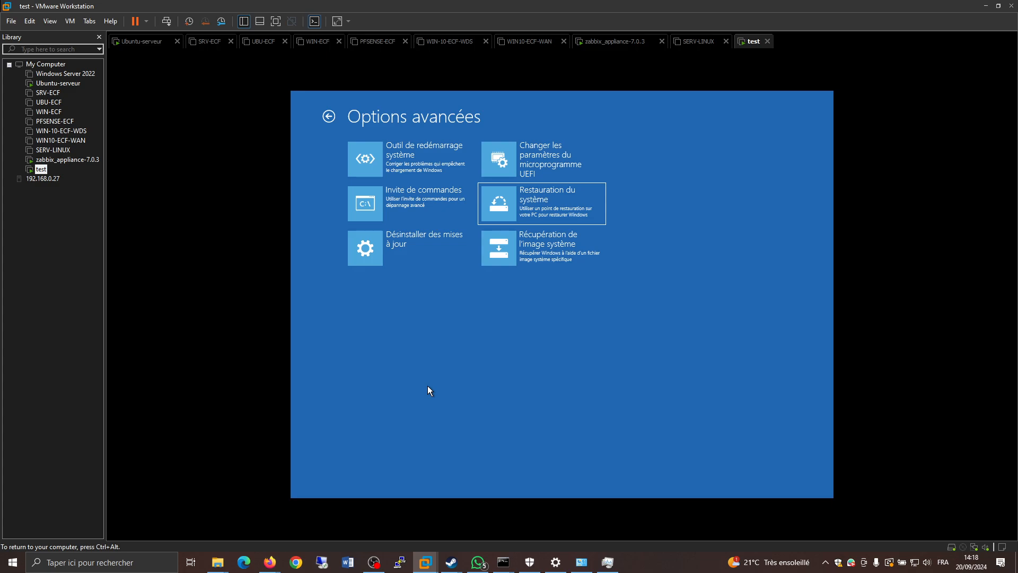
key(Down)
key(Return)
key(Return)
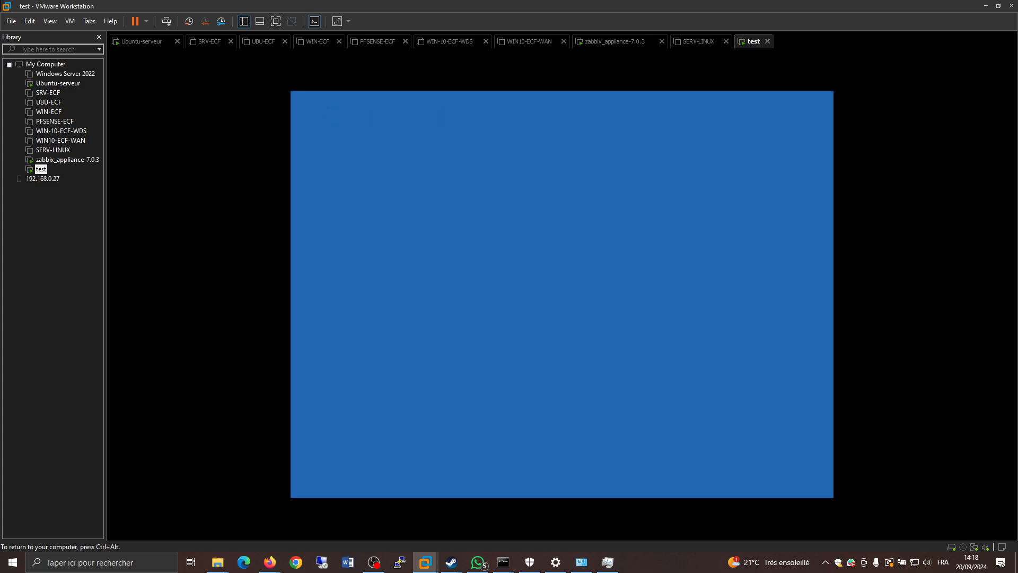
key(Return)
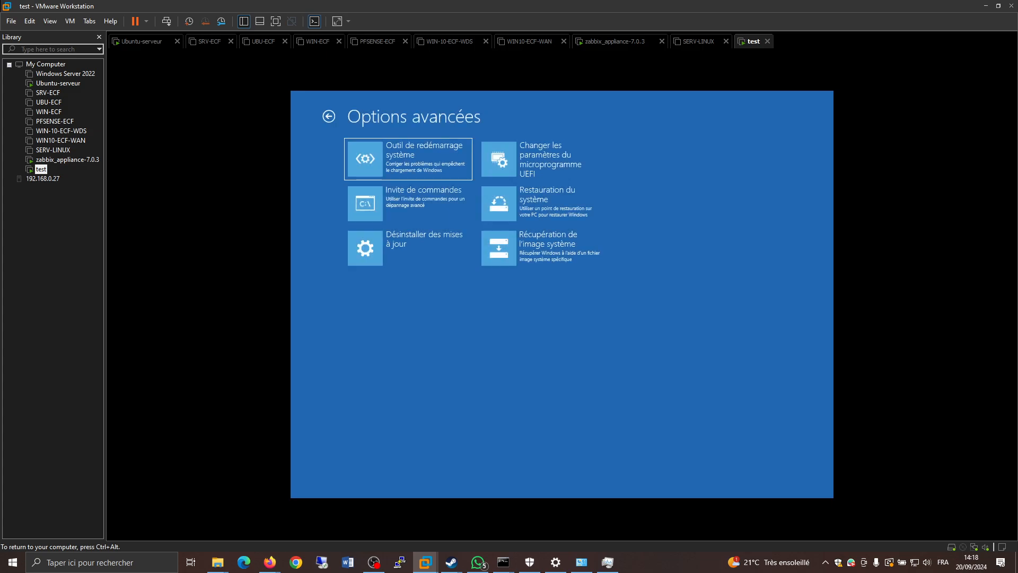
Try to repair the machine with Outil de redémarrage système and stop the machine with Arrêter.
key(Return)
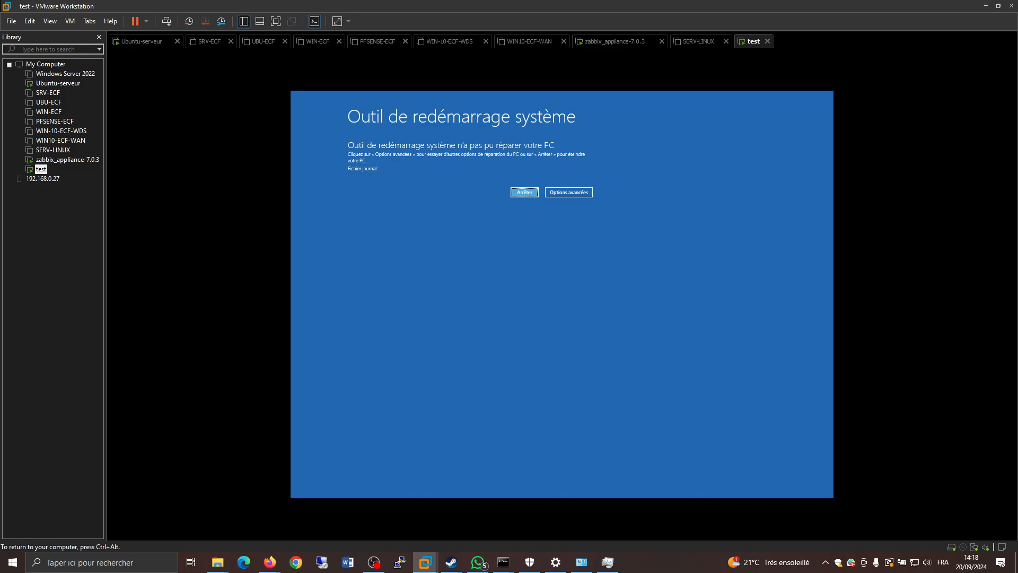
key(Return)
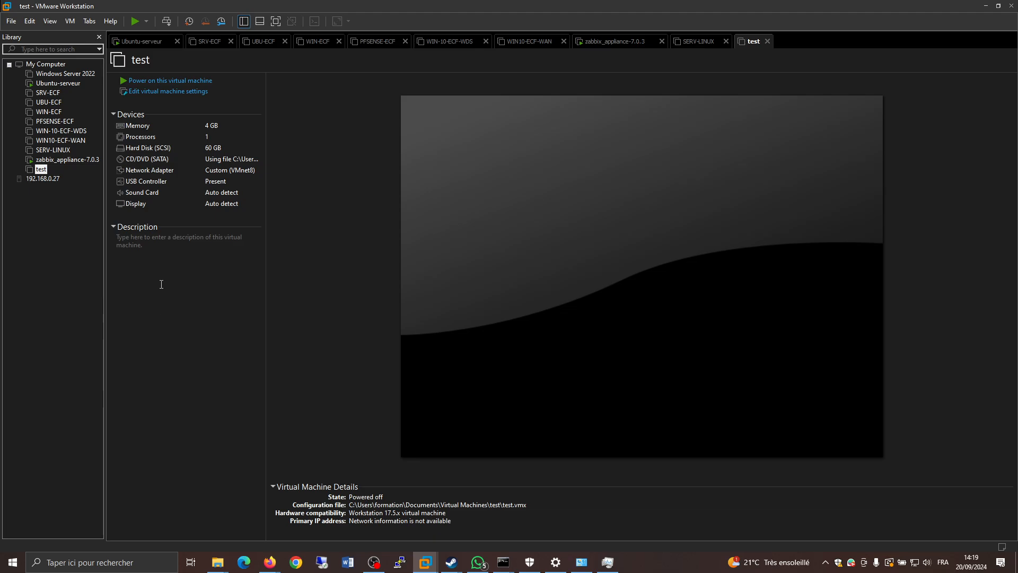
Replace the test virtual machine's SCSI hard disk with a new 60 GB NVMe virtual disk stored as test-1.vmdk and save the settings.
click(148, 149)
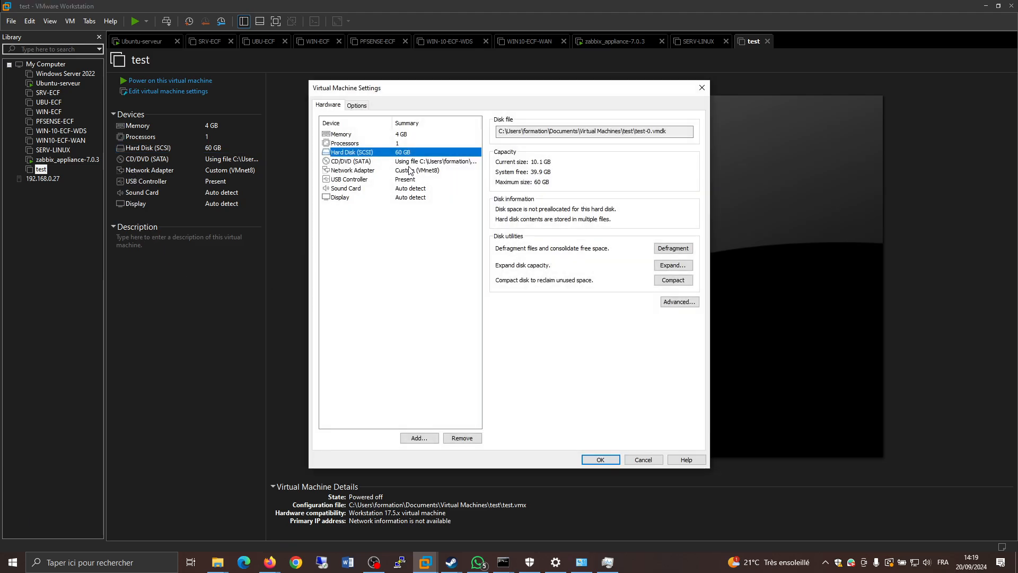
click(446, 438)
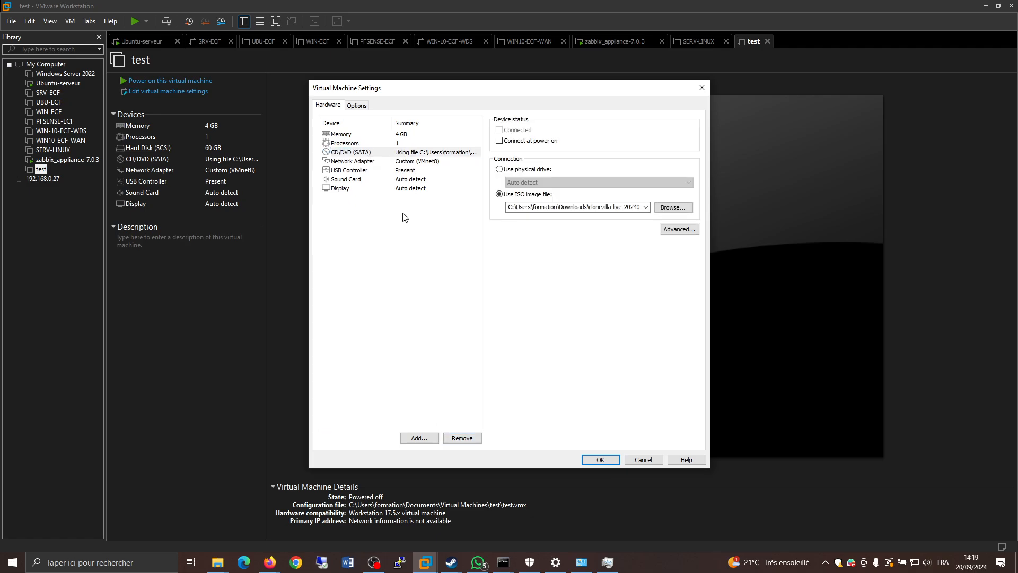
click(419, 438)
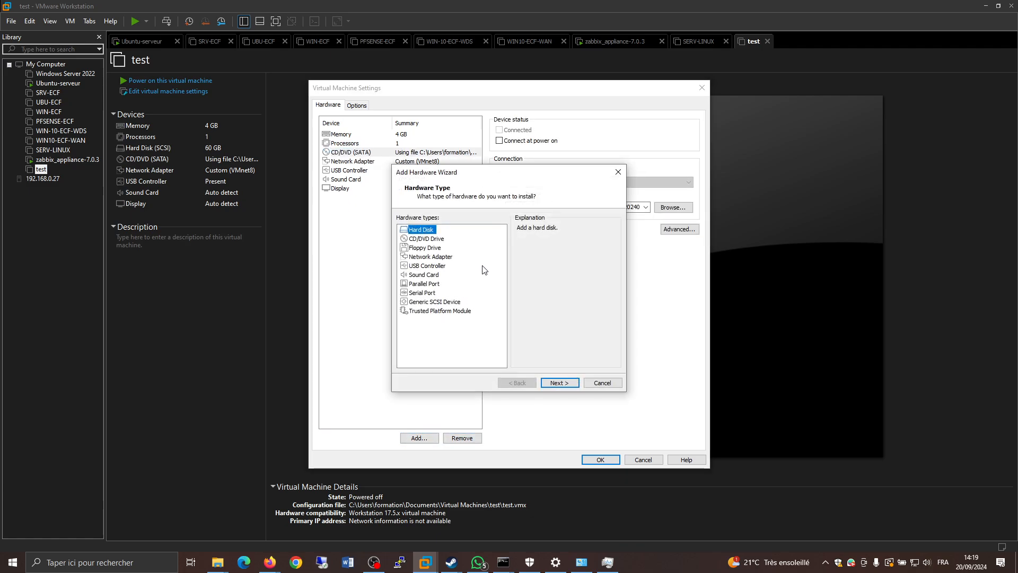
click(548, 386)
click(560, 383)
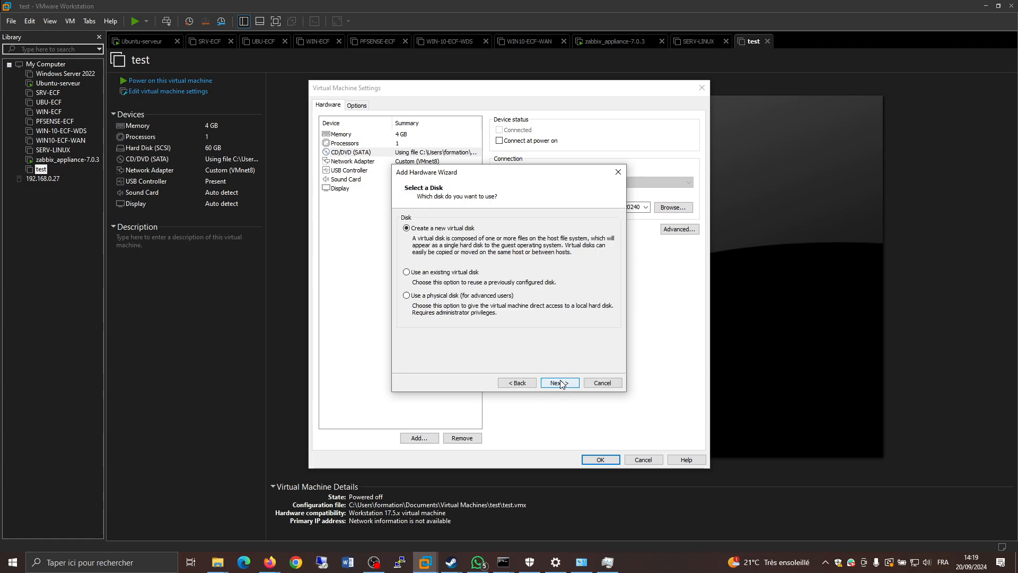
click(561, 383)
click(561, 383)
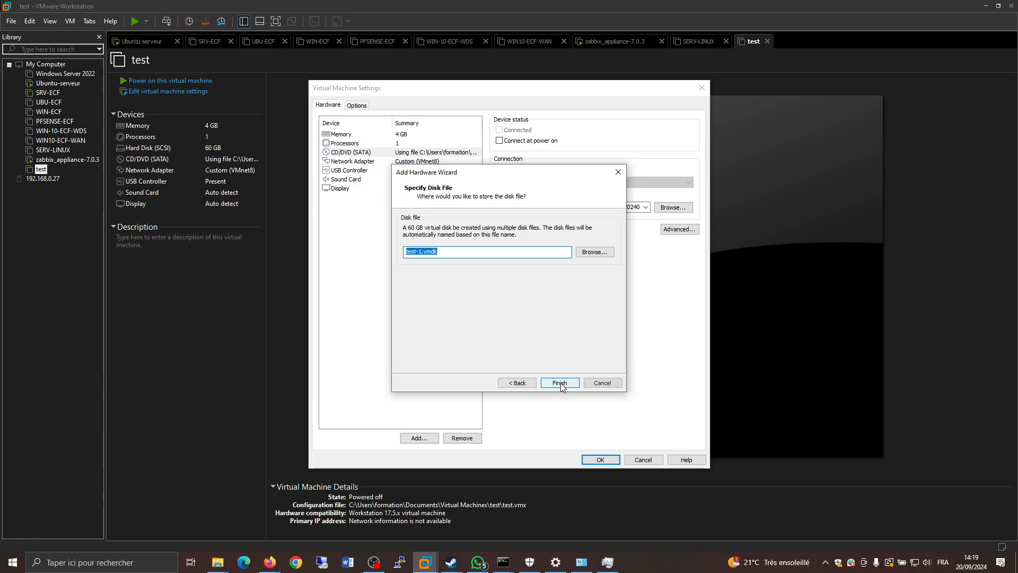
click(561, 383)
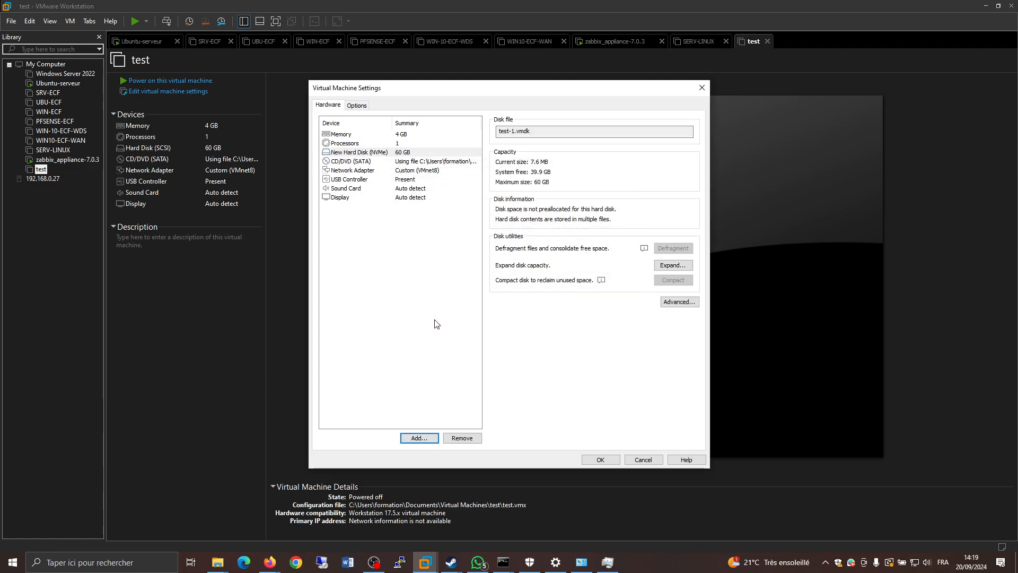
click(436, 162)
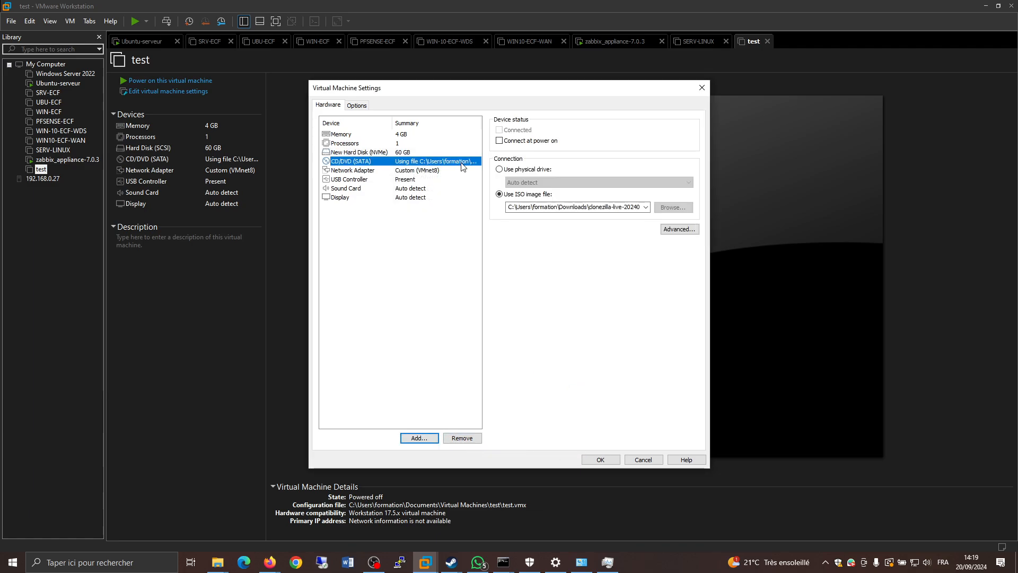
click(586, 459)
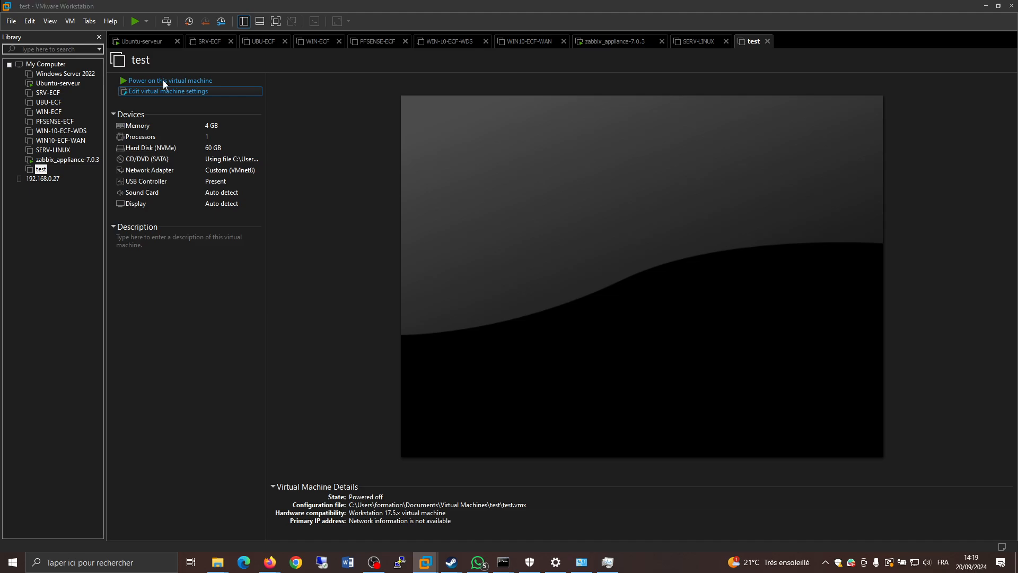
Power on the test virtual machine to firmware and direct input to its console.
key(Escape)
click(149, 23)
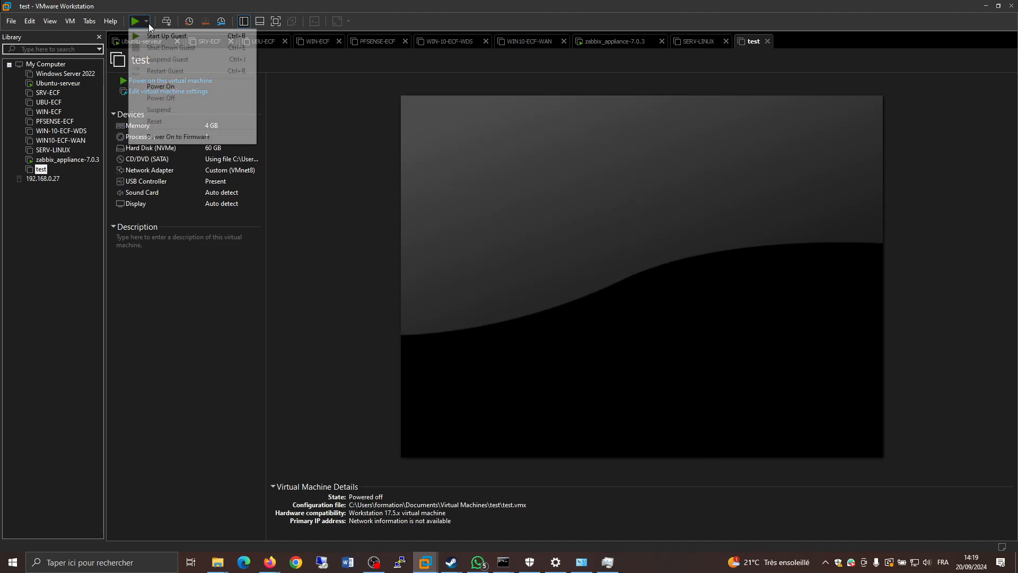
click(180, 136)
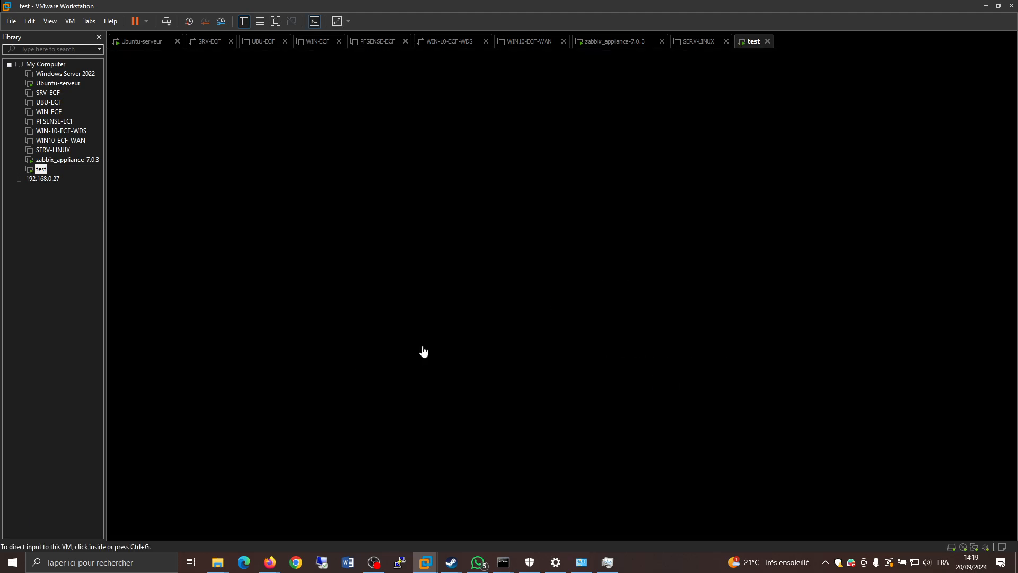
click(420, 316)
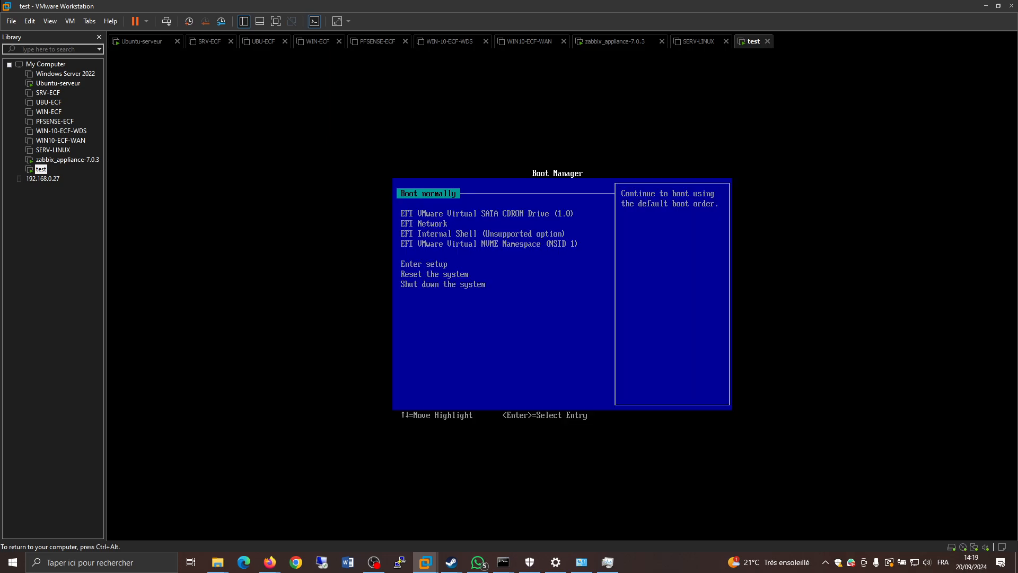
Boot from EFI VMware Virtual SATA CDROM Drive (1.0) and start Clonezilla live.
key(Down)
key(Return)
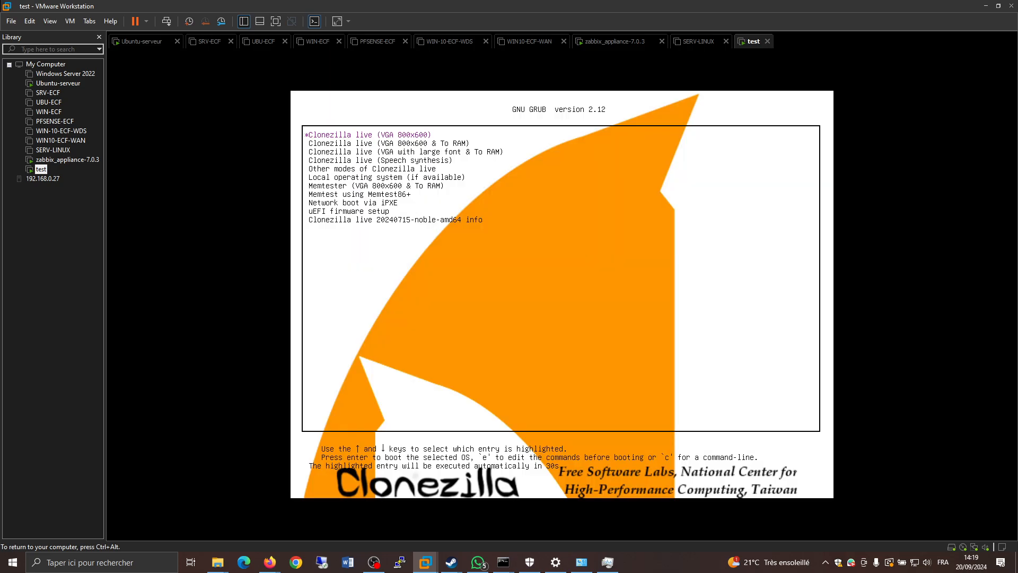
key(Return)
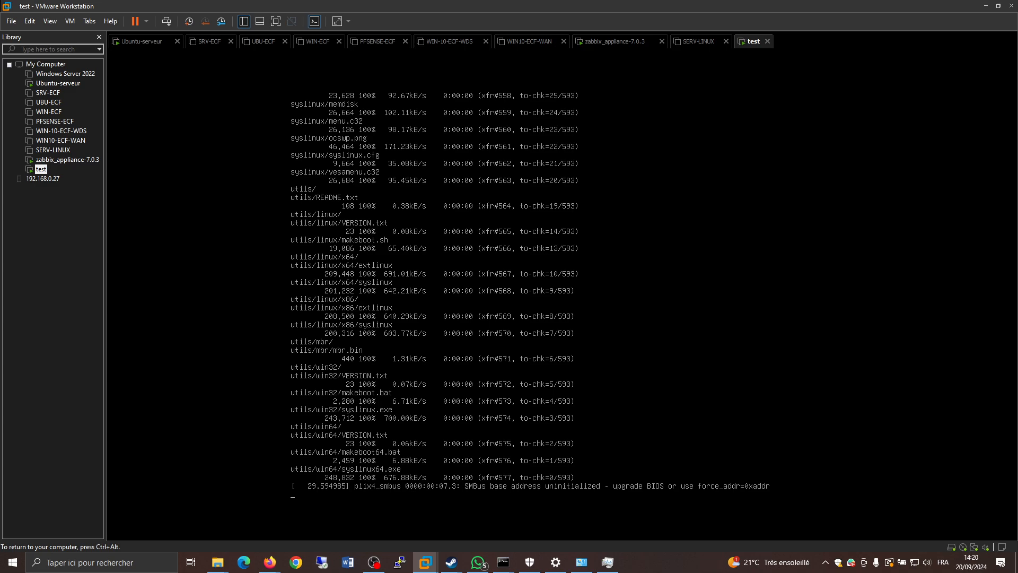
Switch to Firefox to check the BigBlueButton class session and its chat, and return to VMware Workstation.
key(ctrl+alt)
mouse_move(269, 561)
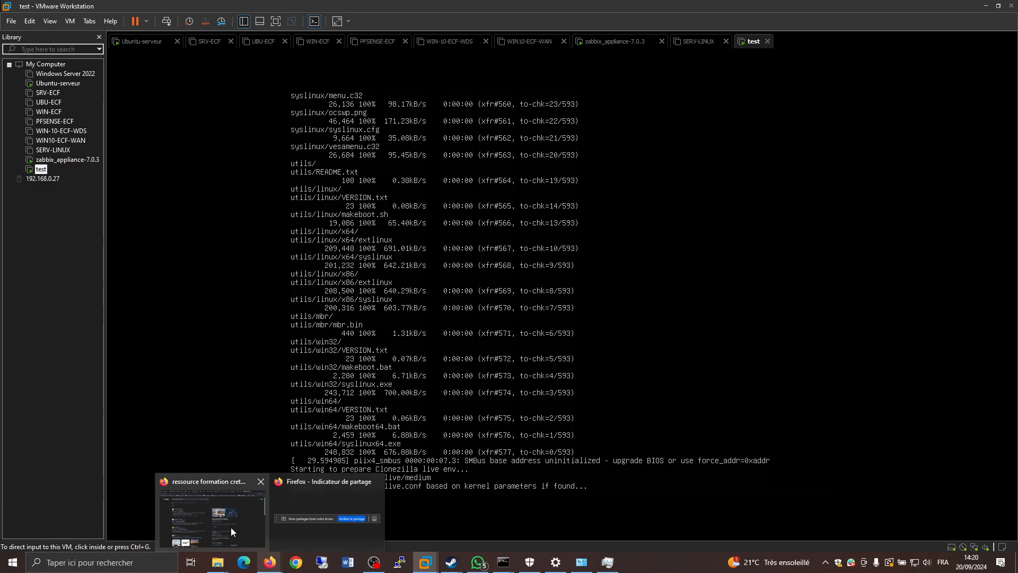
click(230, 528)
click(346, 13)
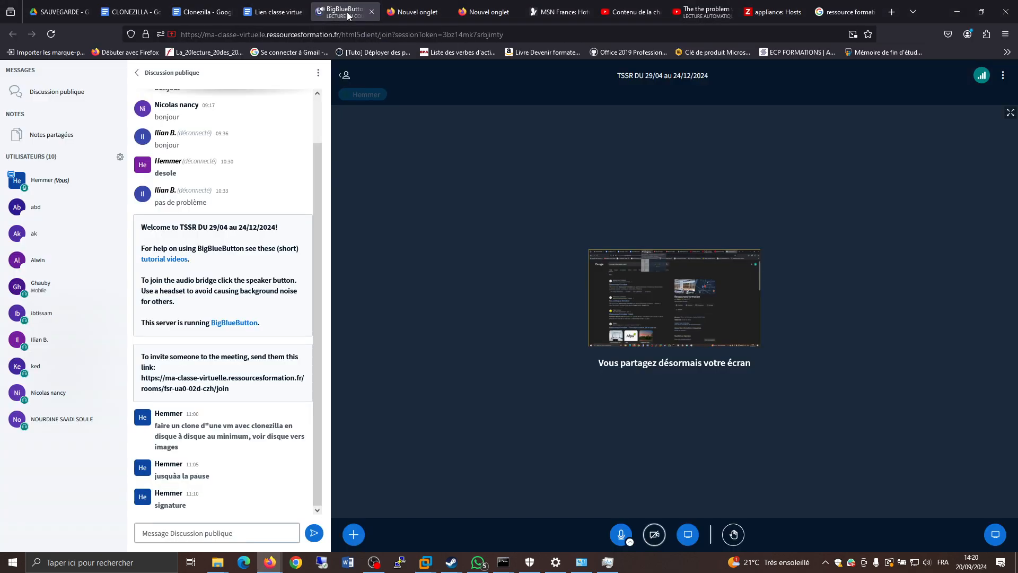
click(959, 11)
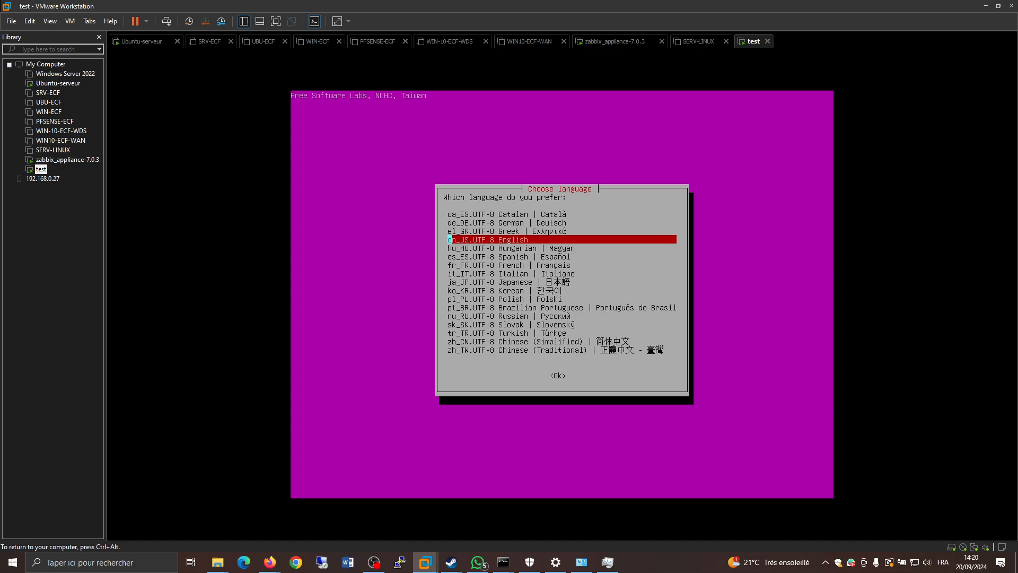
Choose fr_FR.UTF-8 French as the Clonezilla language.
key(Down)
key(Down)
key(Down)
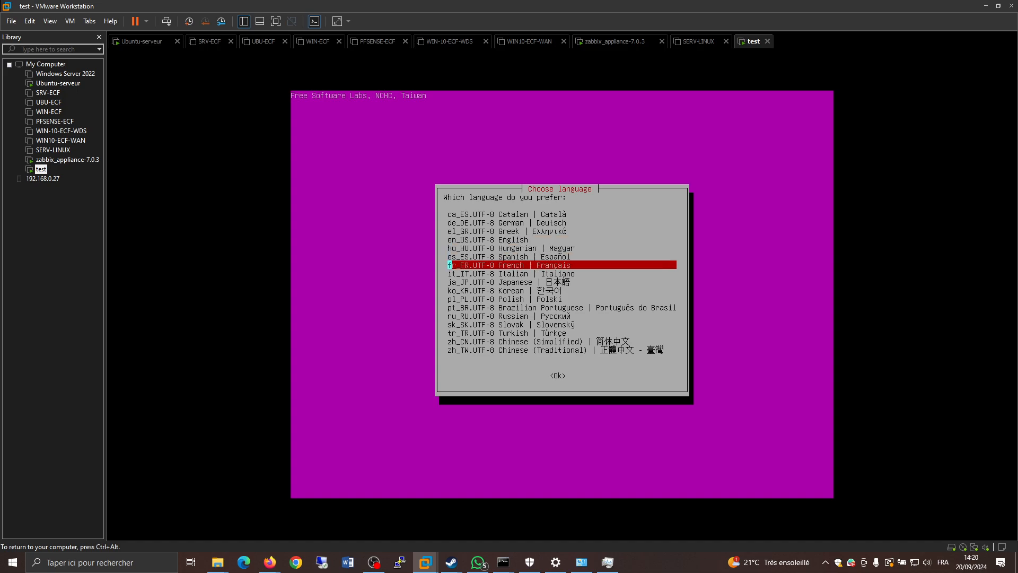
key(Return)
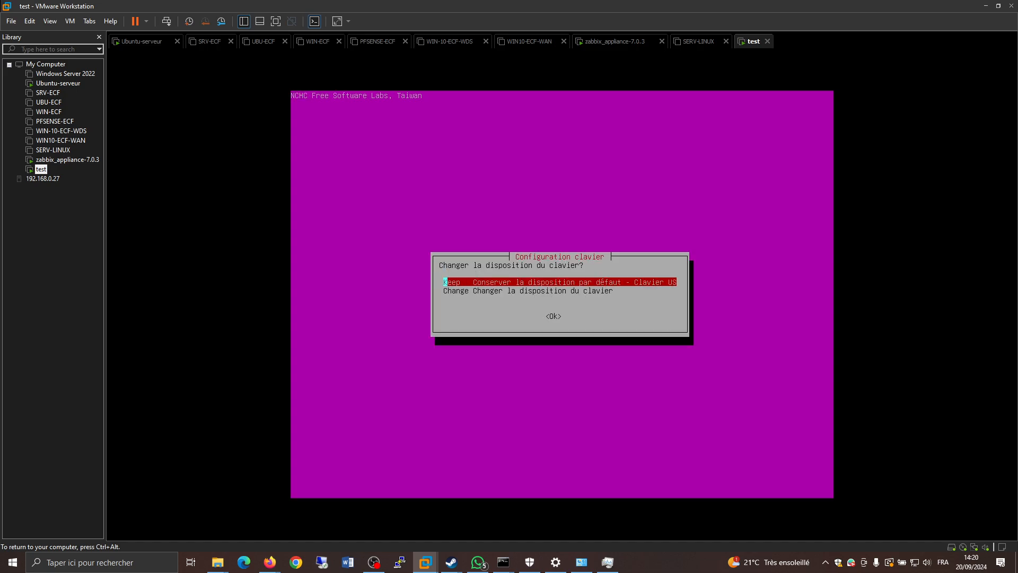
Change the keyboard configuration to the Generic 105-key PC model with French as the country of origin.
key(Down)
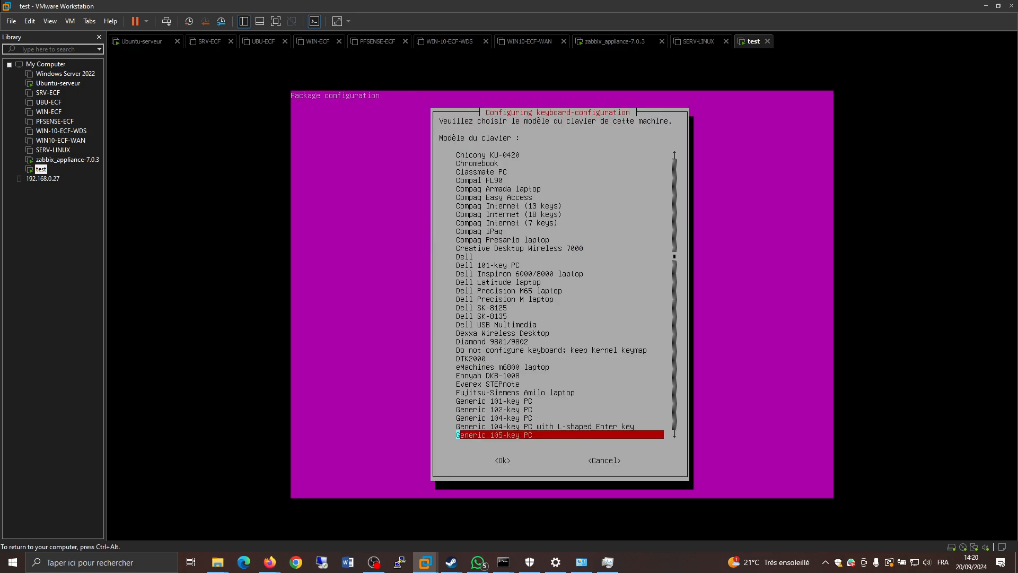
key(Return)
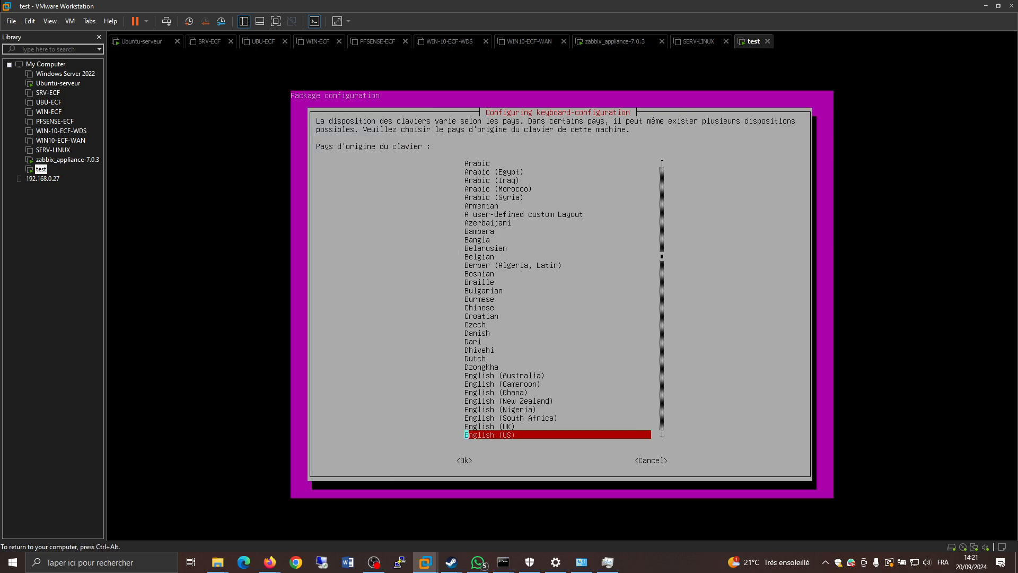
key(Down)
key(Down)
key(Down)
key(Down)
key(Down)
key(Down)
key(Down)
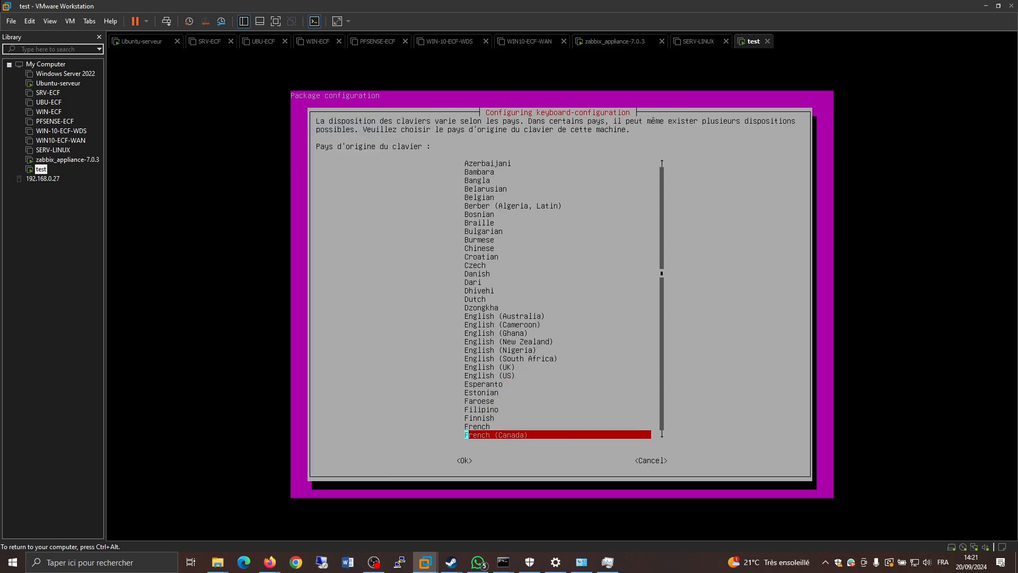
key(Up)
key(Return)
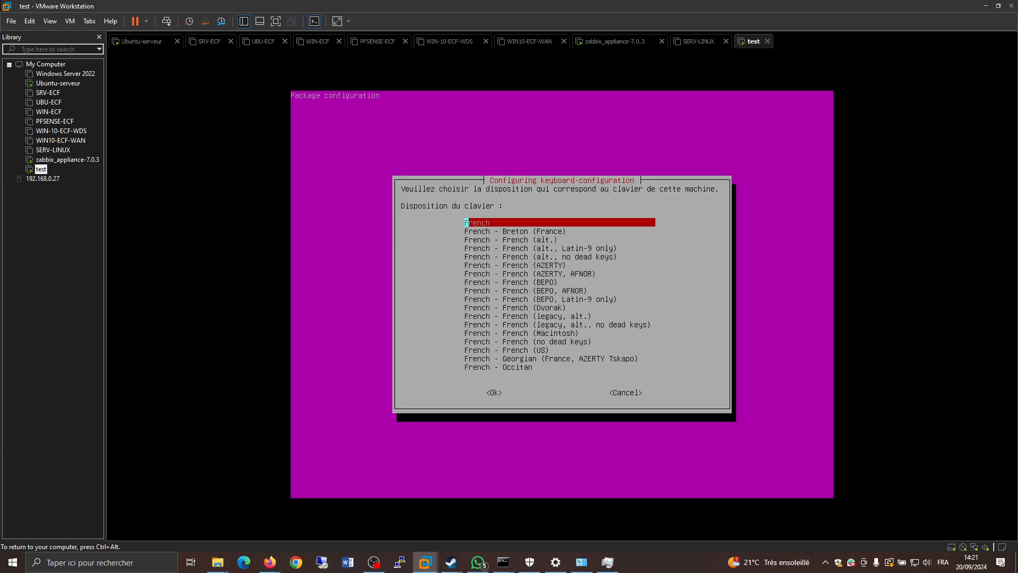
Choose the plain French keyboard layout with the default AltGr key and no compose key.
key(Return)
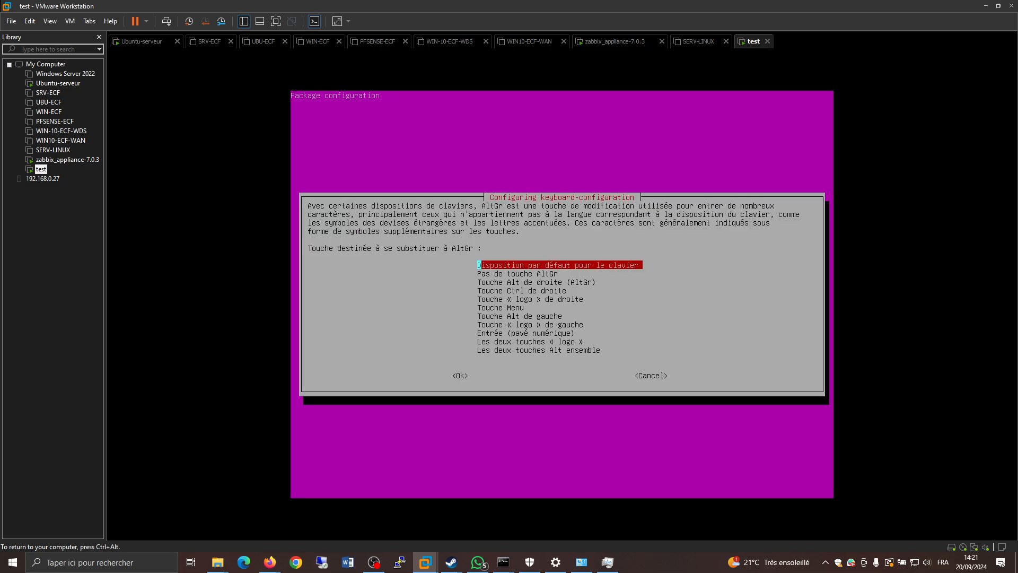
key(Return)
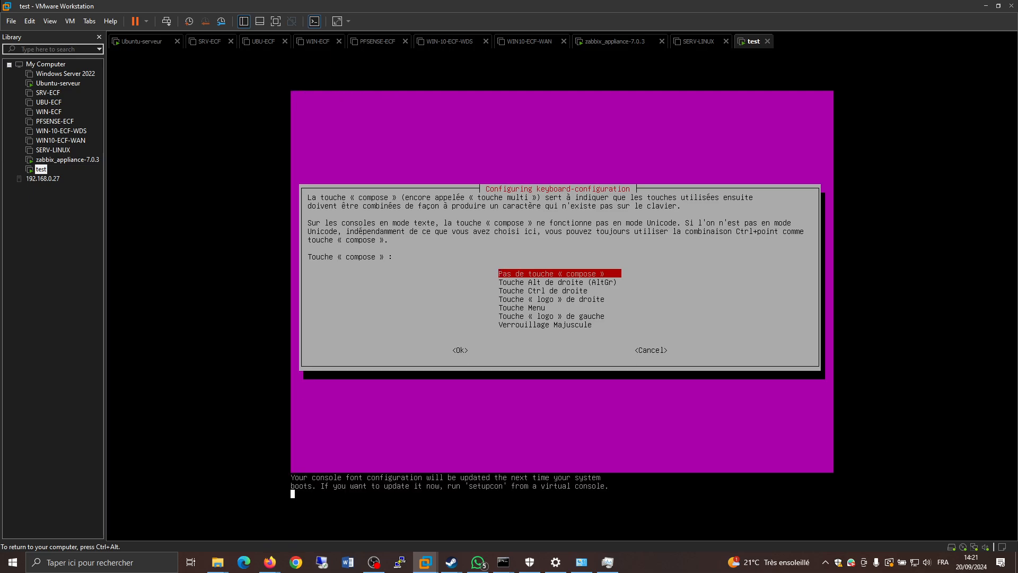
key(Return)
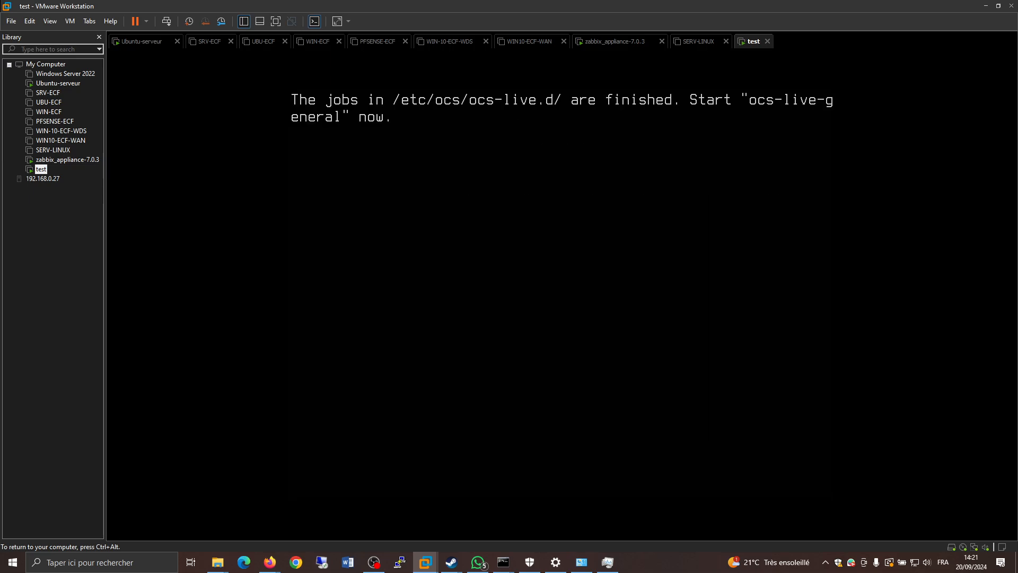
Select device-image mode with an ssh_server image repository, and configure eth0 with dhcp.
key(Return)
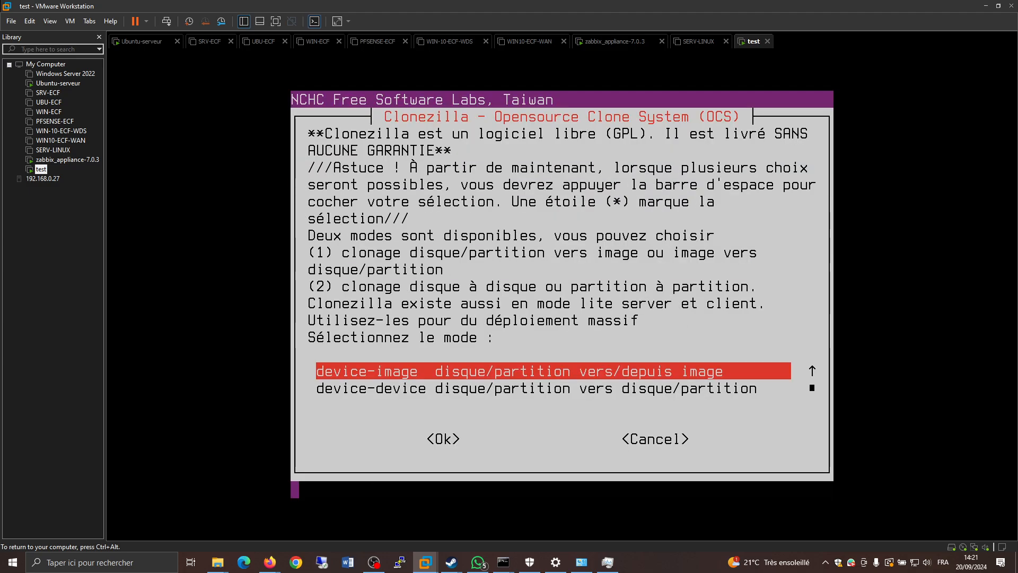
key(Return)
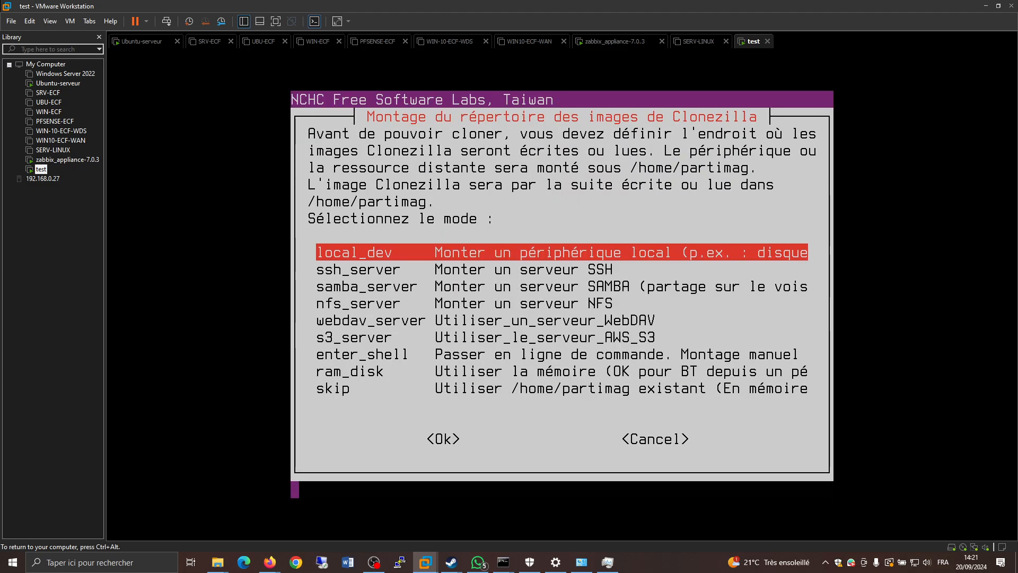
key(Down)
key(Return)
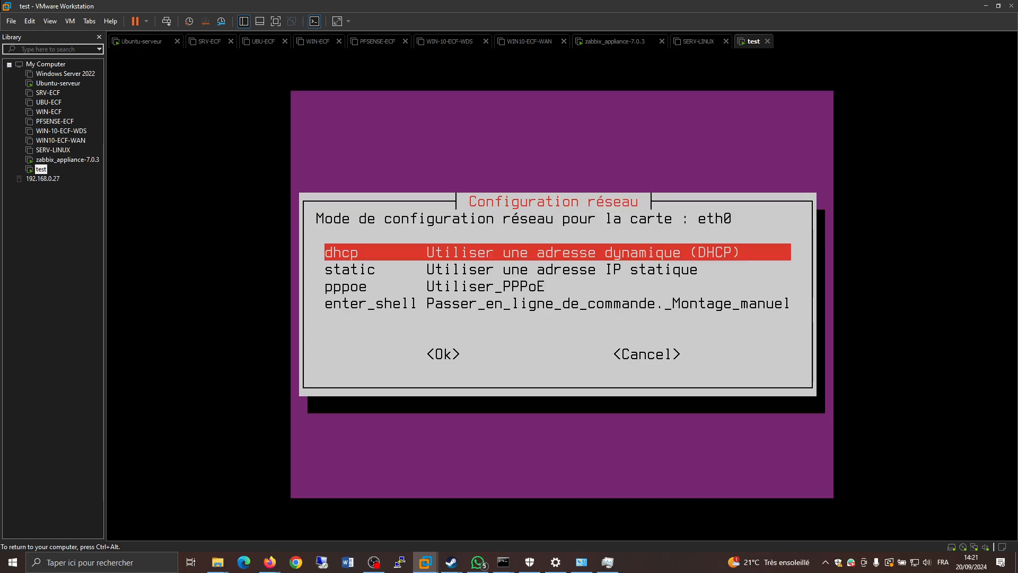
key(Return)
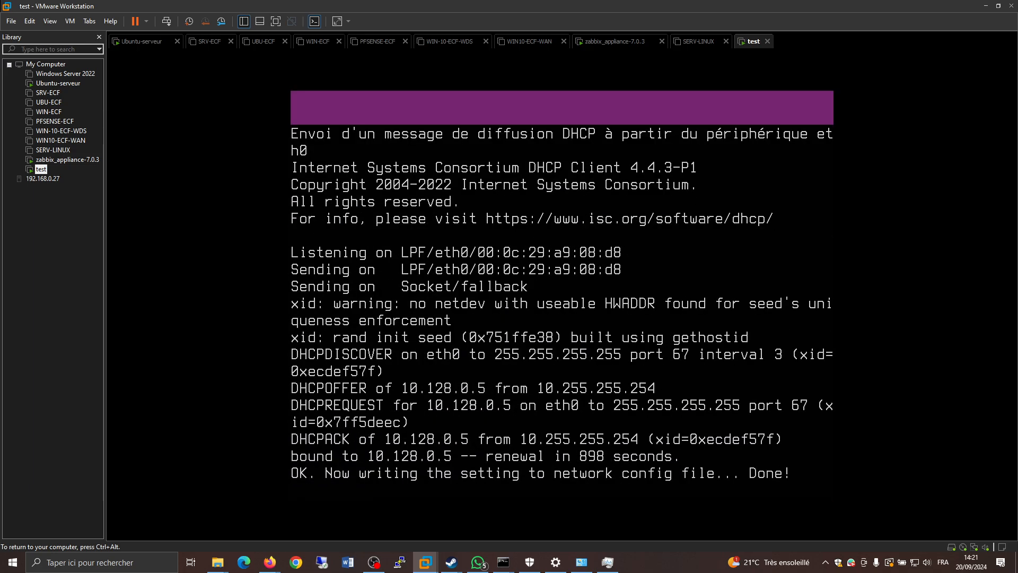
Set the SSH server to 10.0.0.10 on port 22 with the account dock.
key(BackSpace)
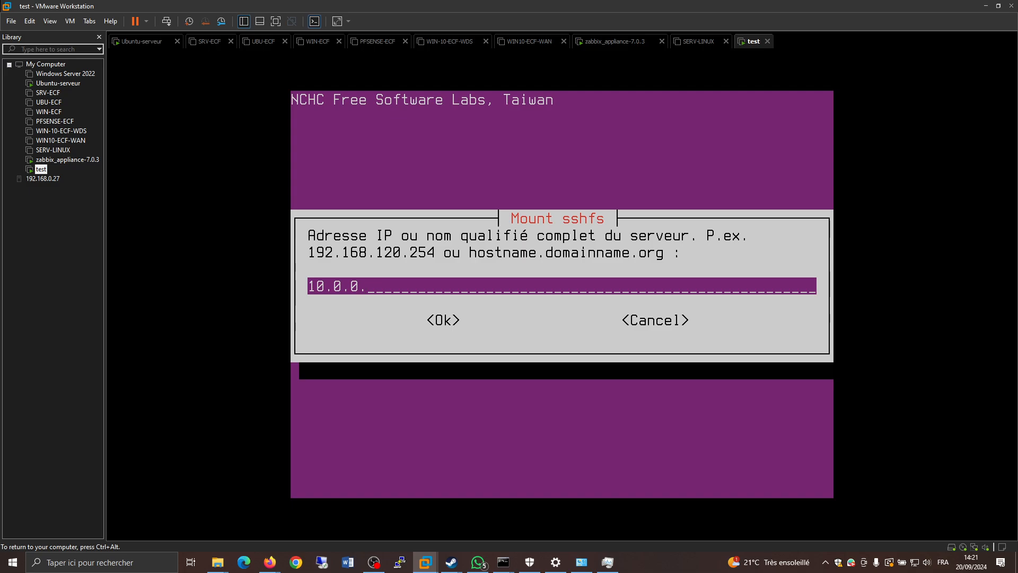
text(10)
key(Return)
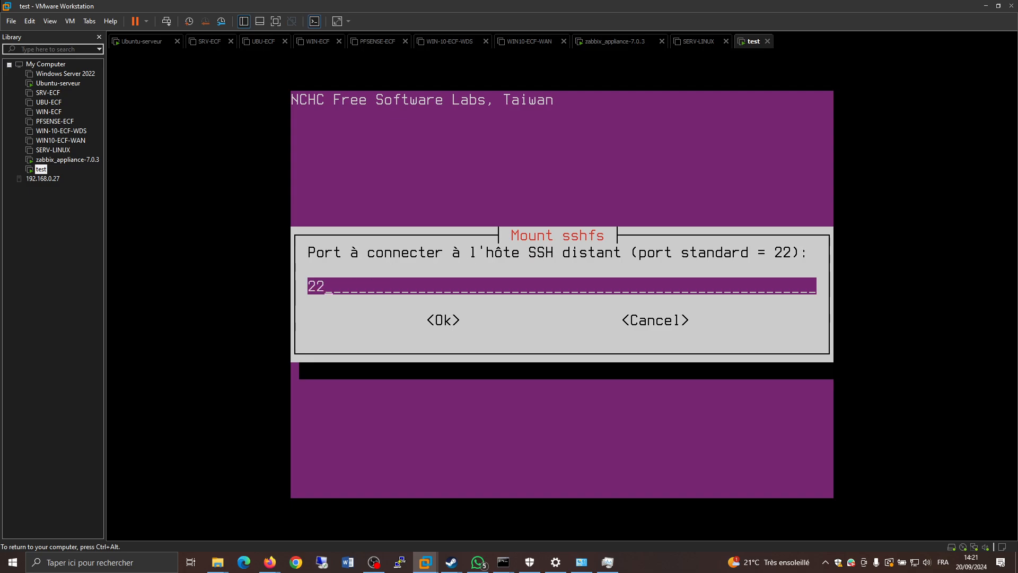
key(Return)
key(BackSpace)
key(BackSpace)
key(BackSpace)
key(BackSpace)
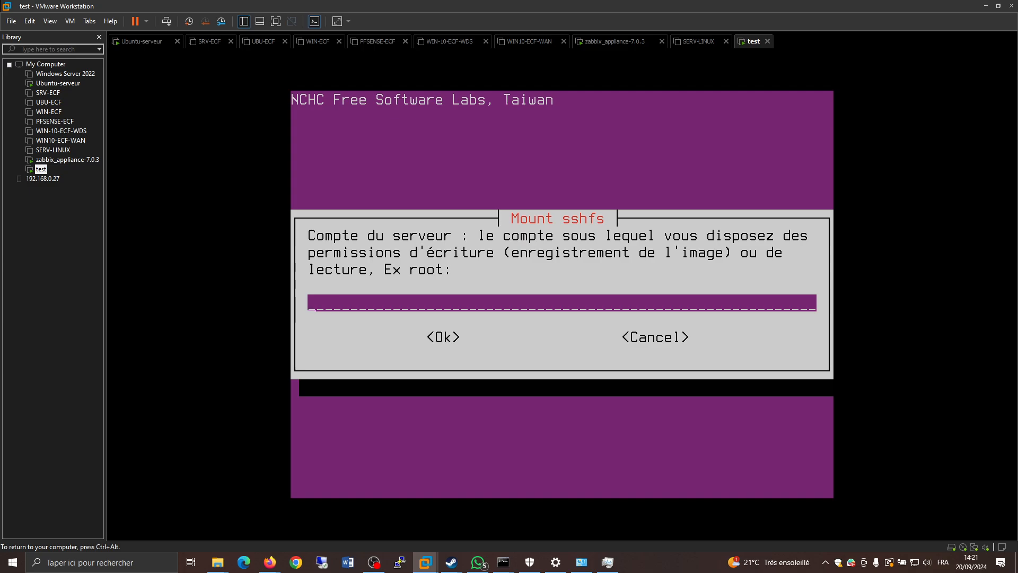
text(dock)
key(Return)
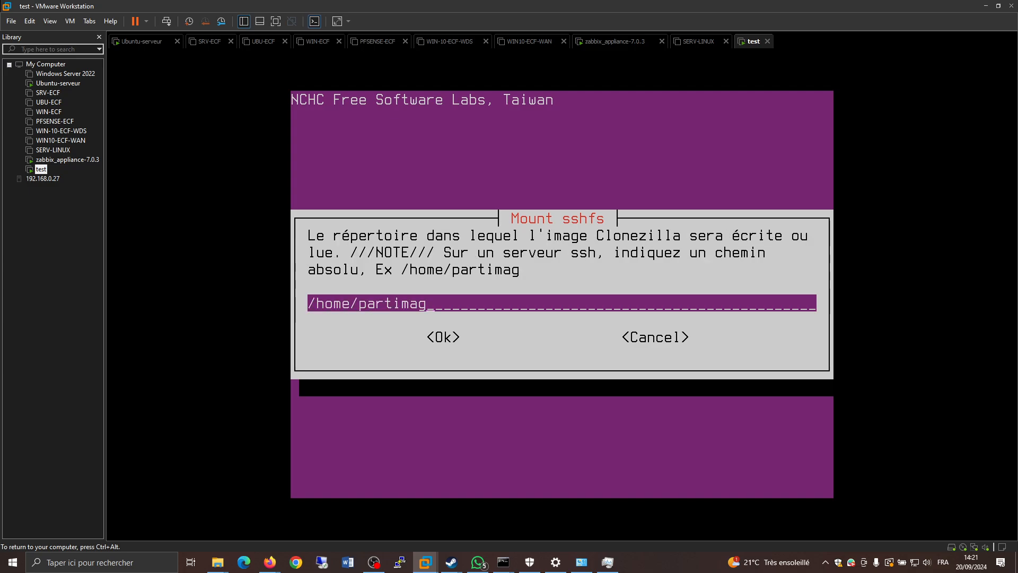
Set the Clonezilla image directory on the SSH server to /docker.
key(BackSpace)
key(BackSpace)
key(BackSpace)
key(BackSpace)
key(BackSpace)
key(BackSpace)
key(BackSpace)
key(BackSpace)
key(BackSpace)
key(BackSpace)
key(BackSpace)
key(BackSpace)
key(BackSpace)
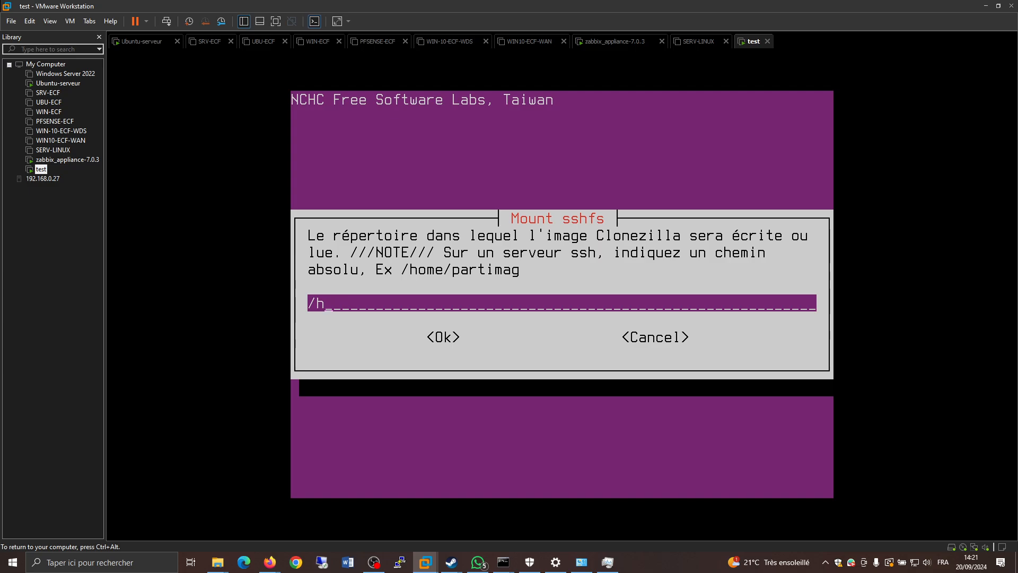
text(docker)
key(Return)
Accept the SSH host key with yes and enter the server account's password to mount the image repository.
key(Return)
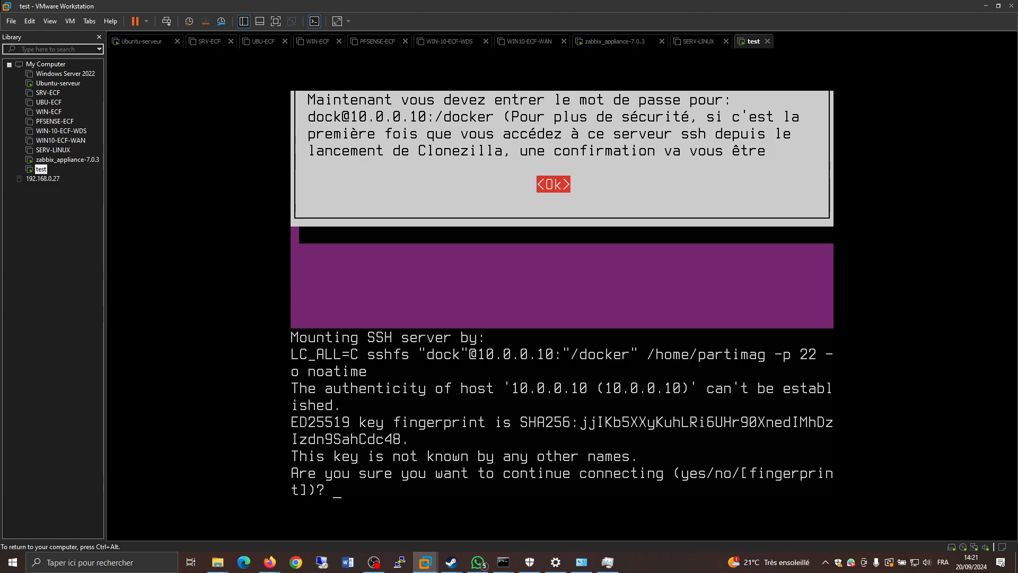
text(yes)
key(Return)
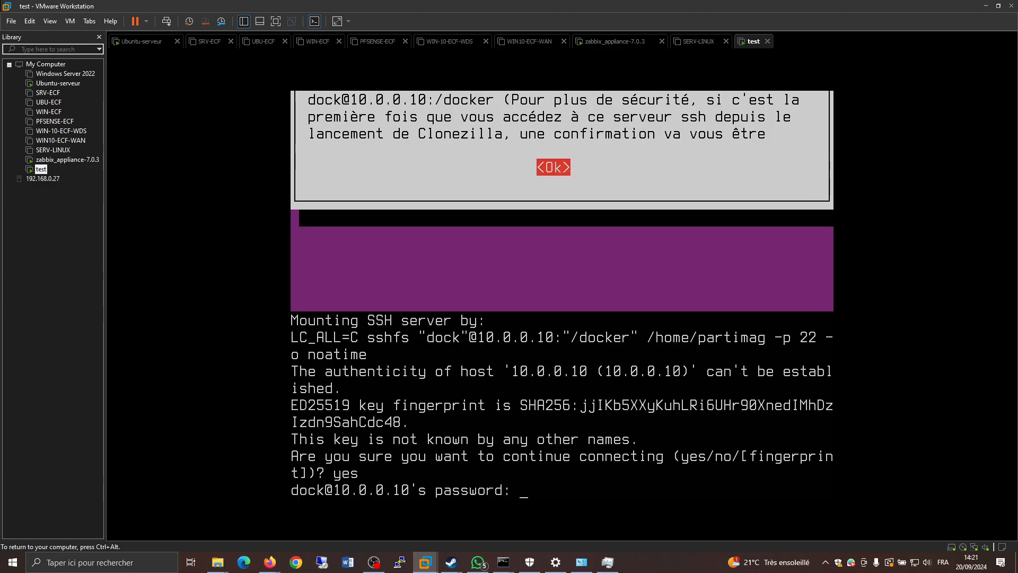
key(Return)
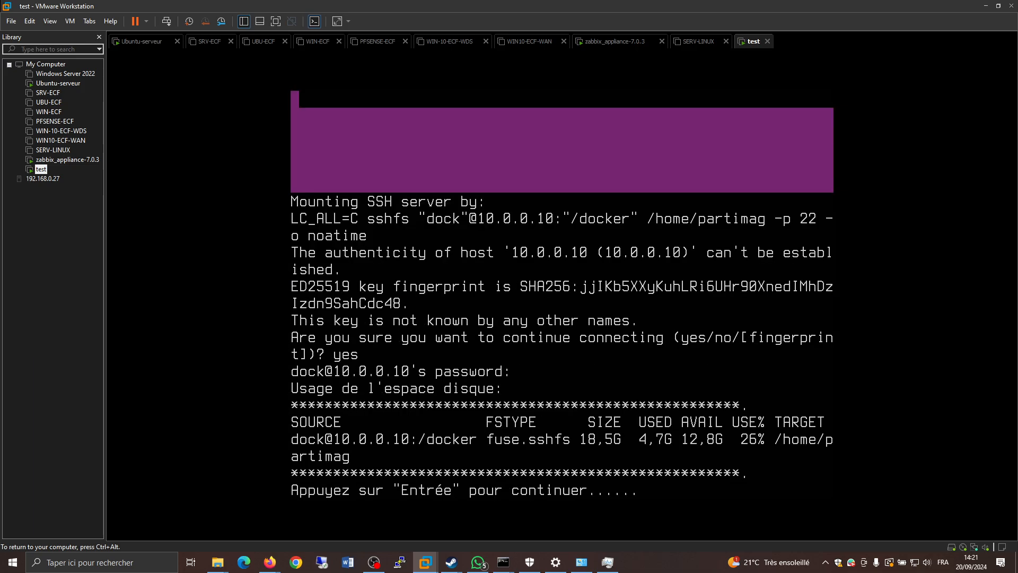
key(Return)
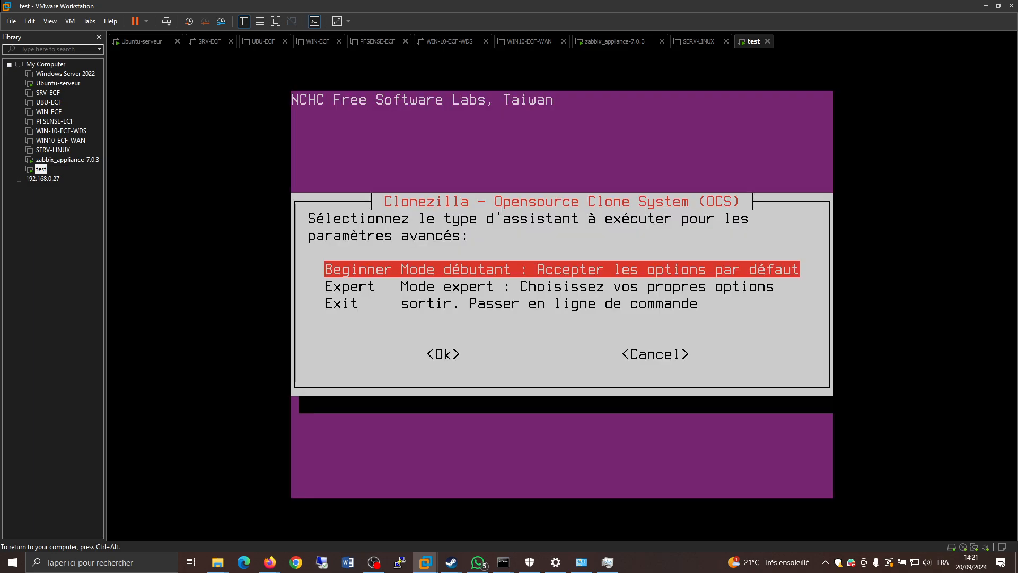
In Beginner mode, choose restoredisk for the image test-clonezilla-img with nvme0n1 as the target disk.
key(Return)
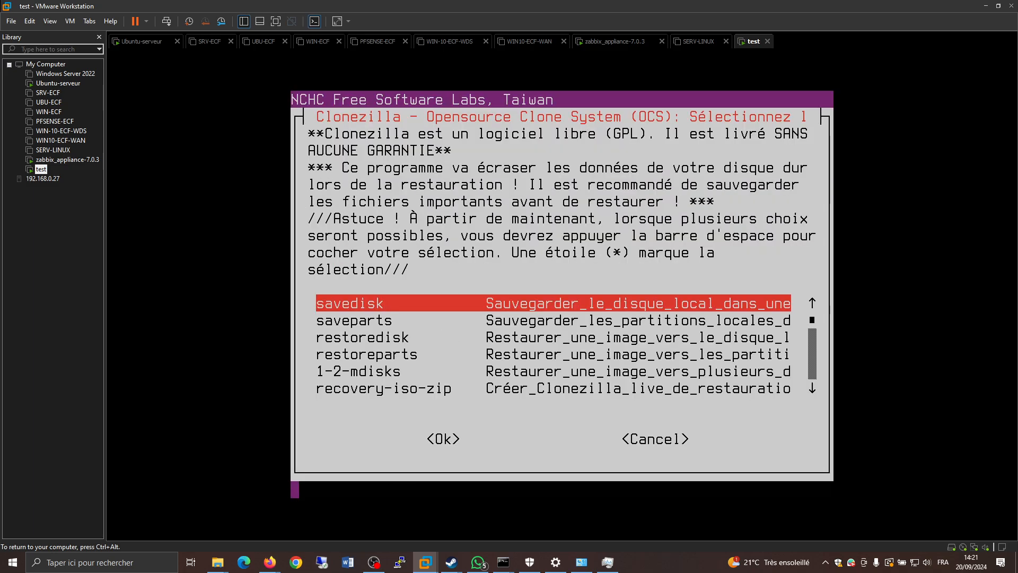
key(Down)
key(Down)
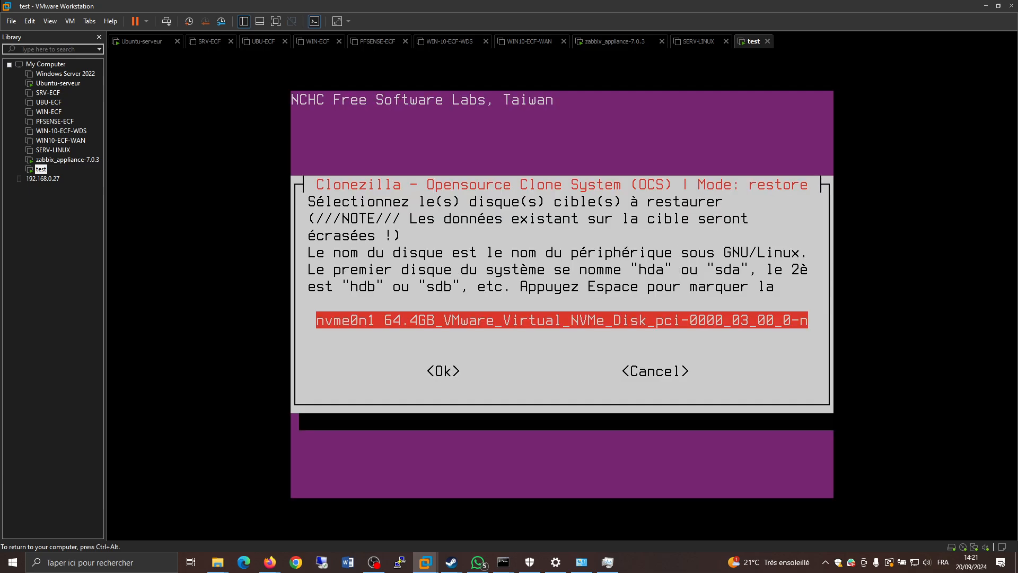
key(Return)
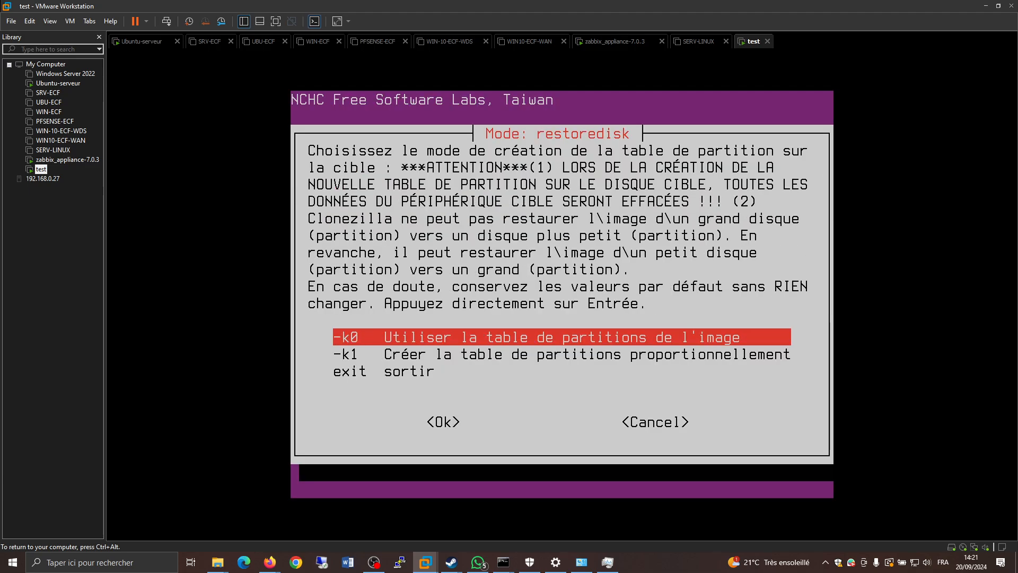
Use the partition table from the image (-k0) and skip checking the image before restoring (-scr).
key(Return)
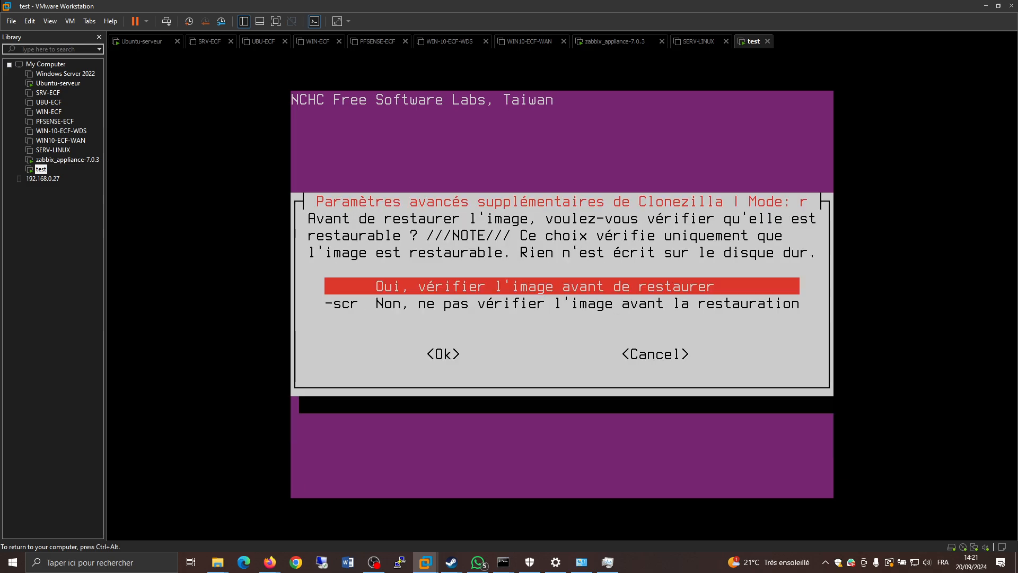
key(Down)
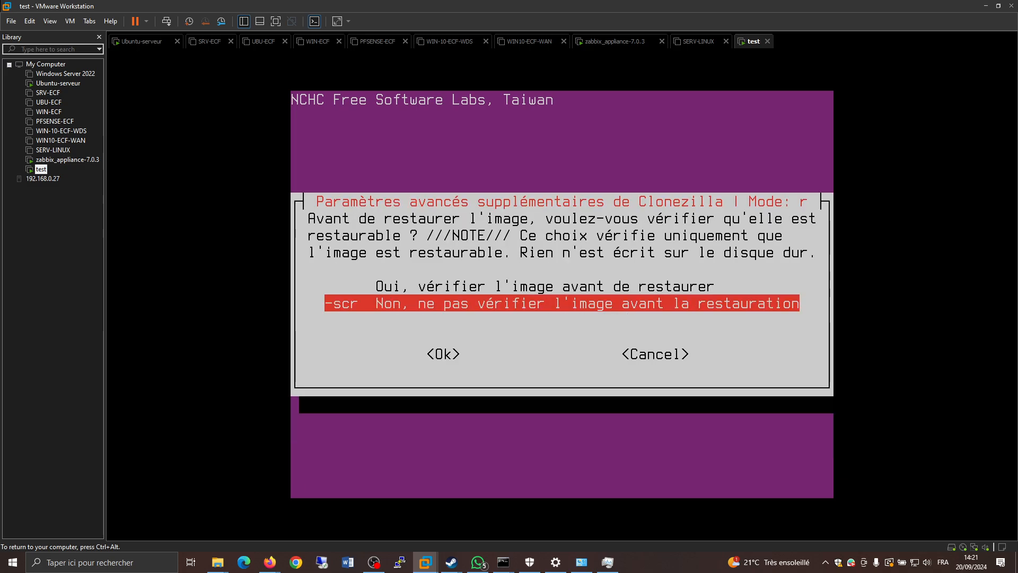
key(Up)
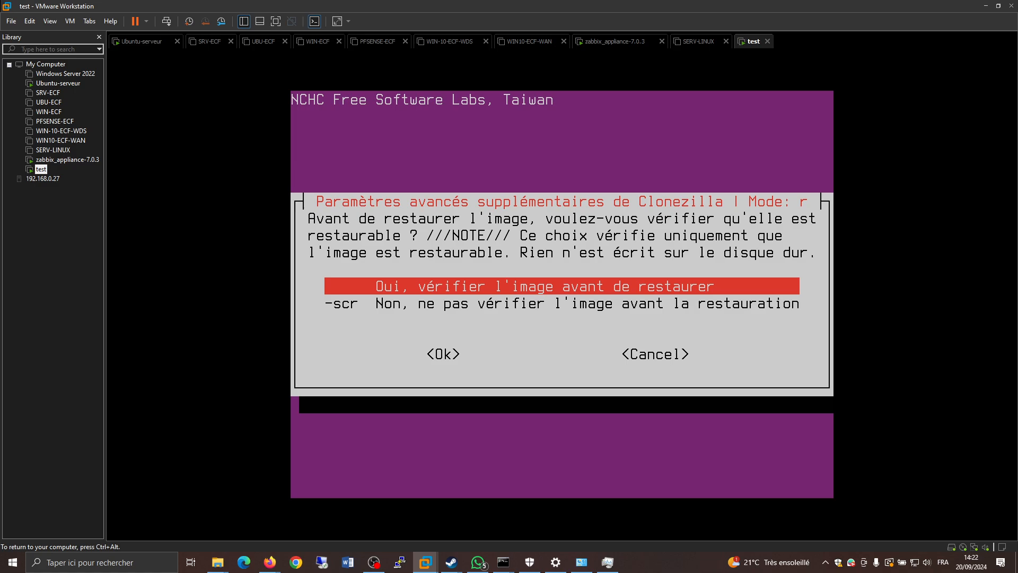
key(Down)
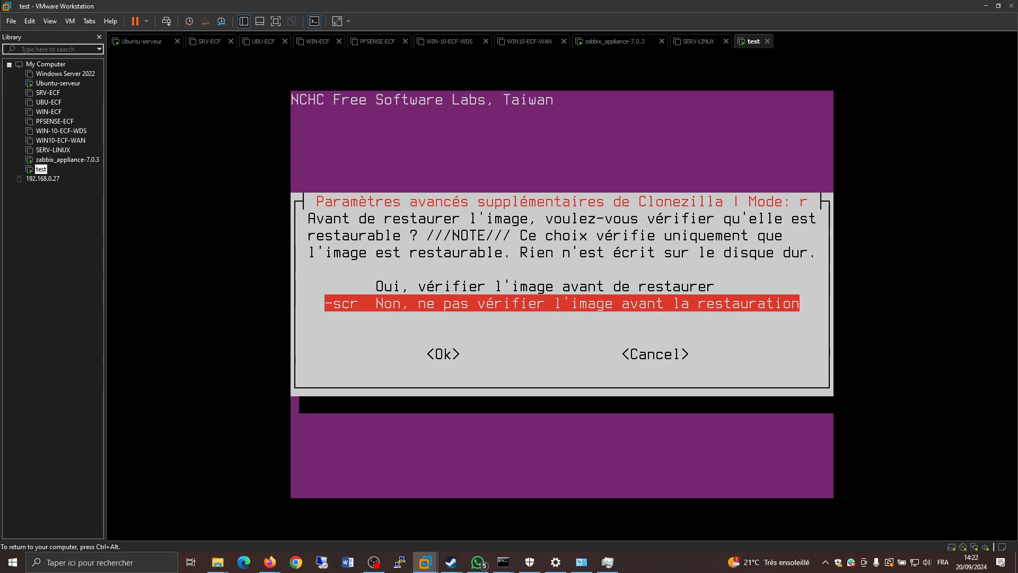
key(Return)
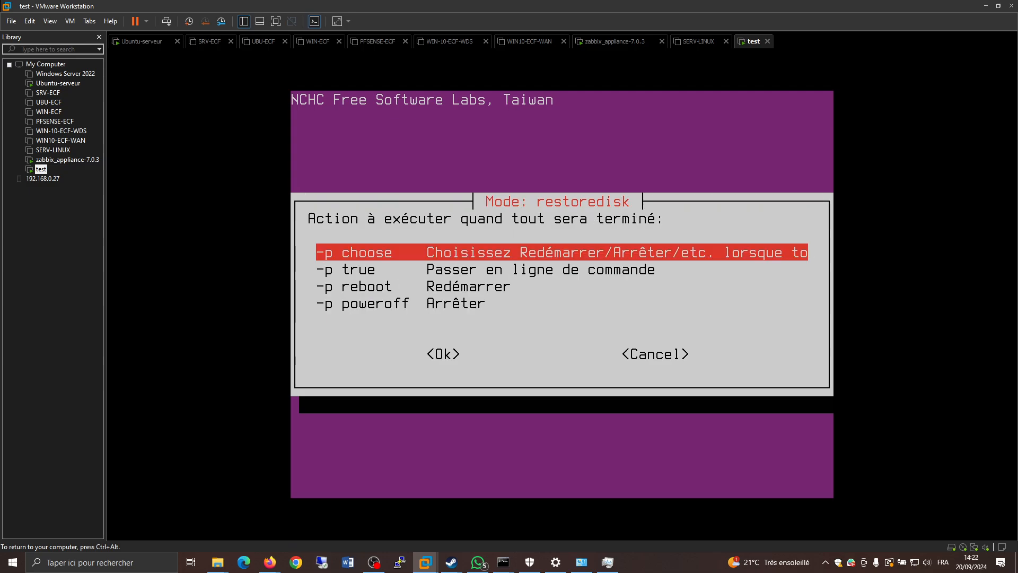
Set the action to perform when the restore finishes to -p poweroff.
key(Down)
key(Down)
key(Down)
key(Return)
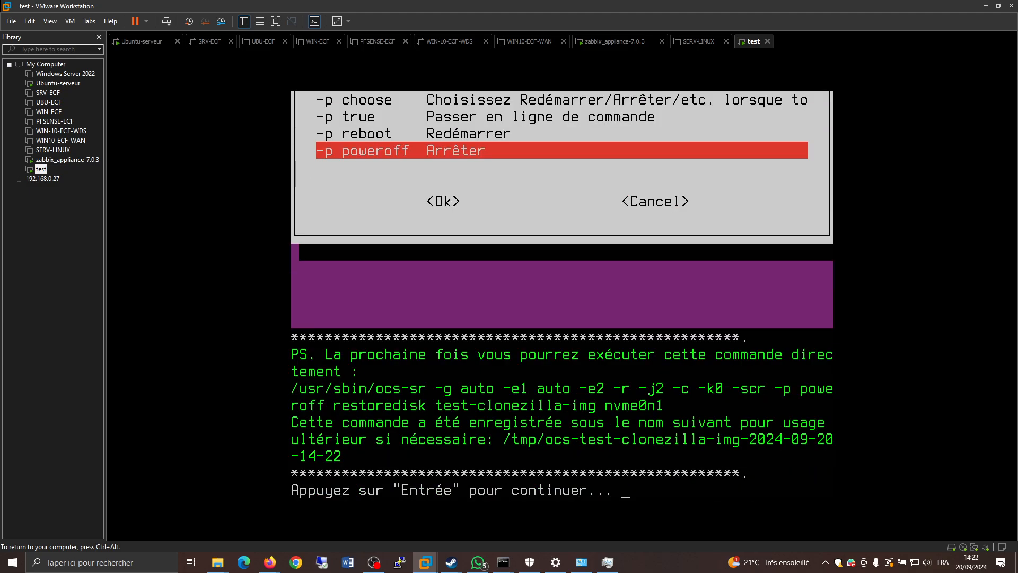
Confirm overwriting nvme0n1 with y both times to start the restore, and release input from the virtual machine.
key(Return)
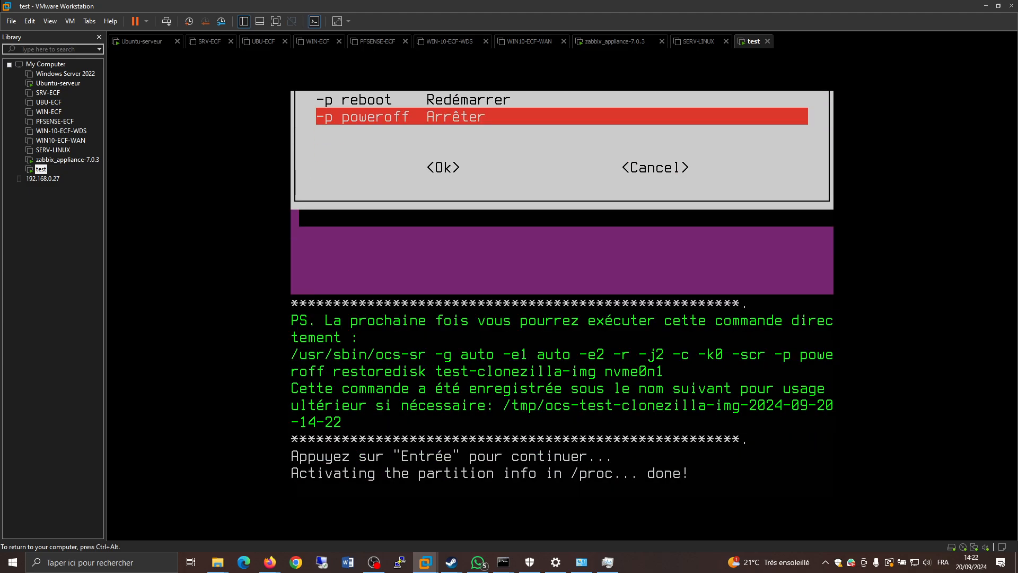
text(y)
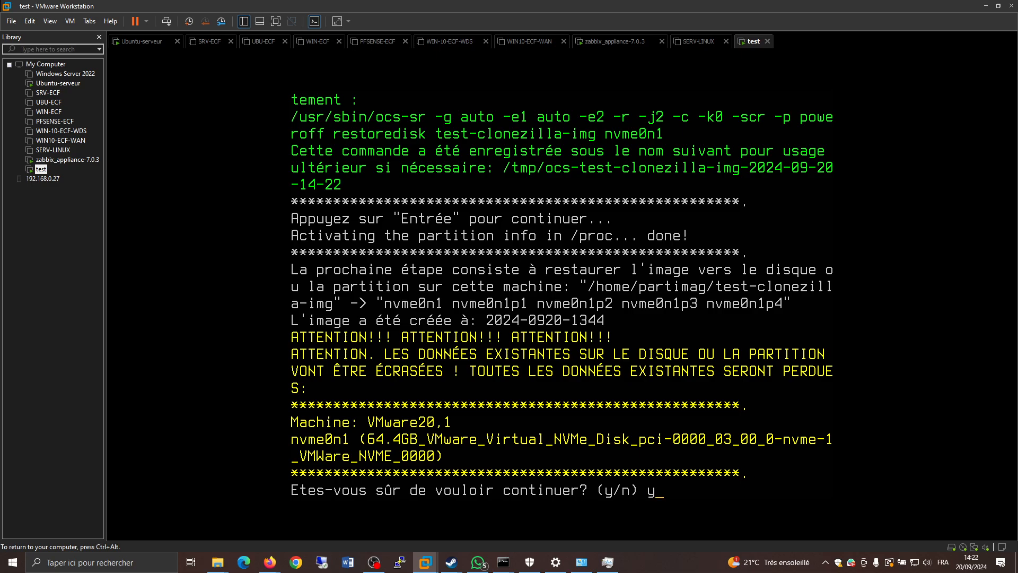
key(Return)
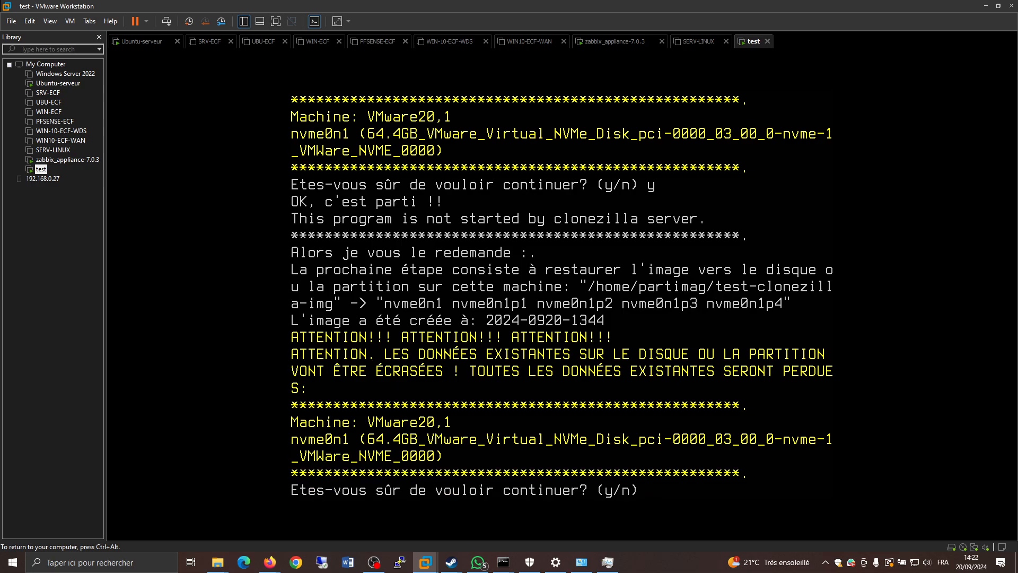
text(y)
key(Return)
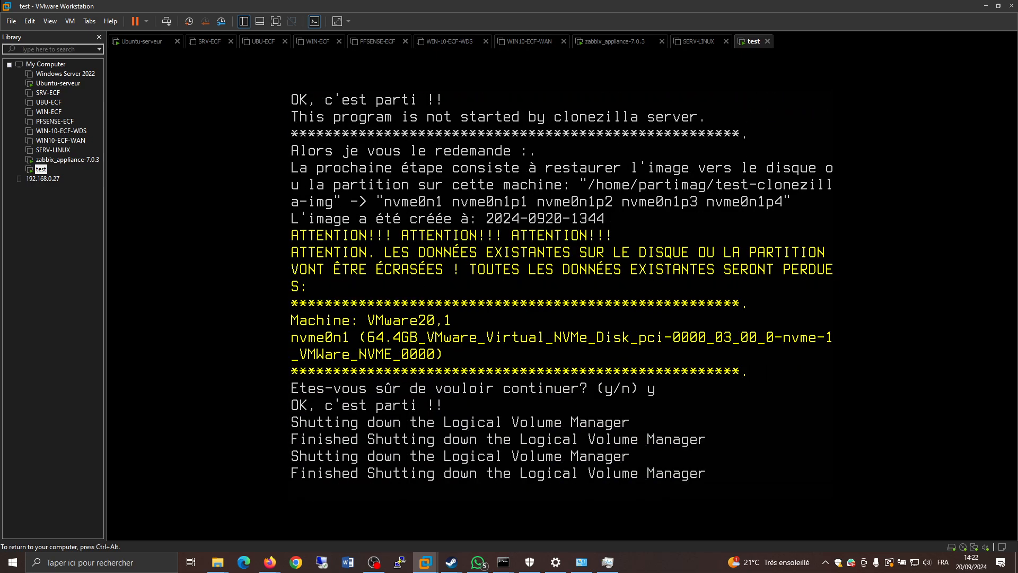
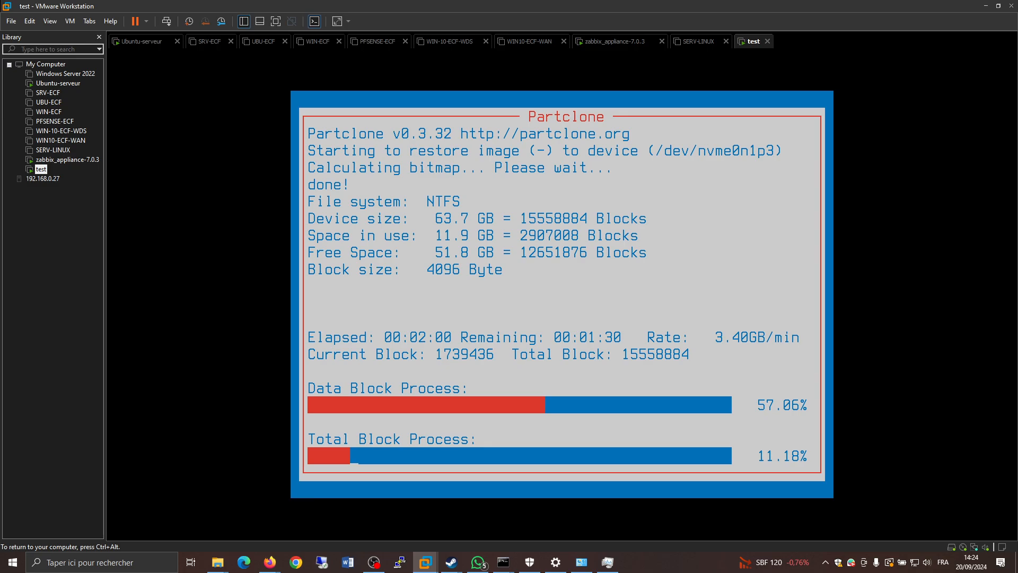
key(ctrl+alt)
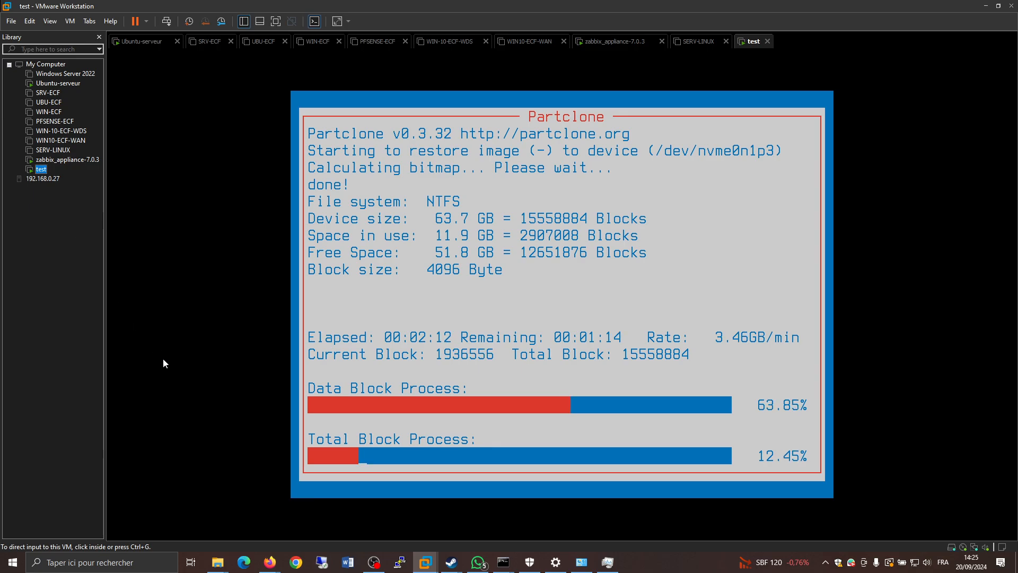
Switch to File Explorer and select the nagiosxi-2024R1.2.1-64 appliance in the Téléchargements folder.
mouse_move(218, 568)
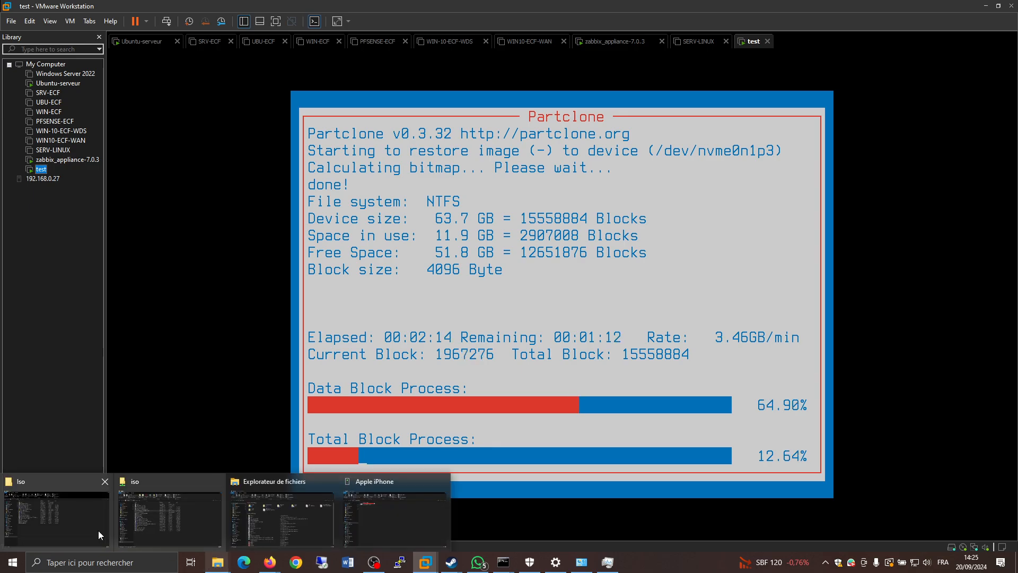
click(78, 530)
click(78, 529)
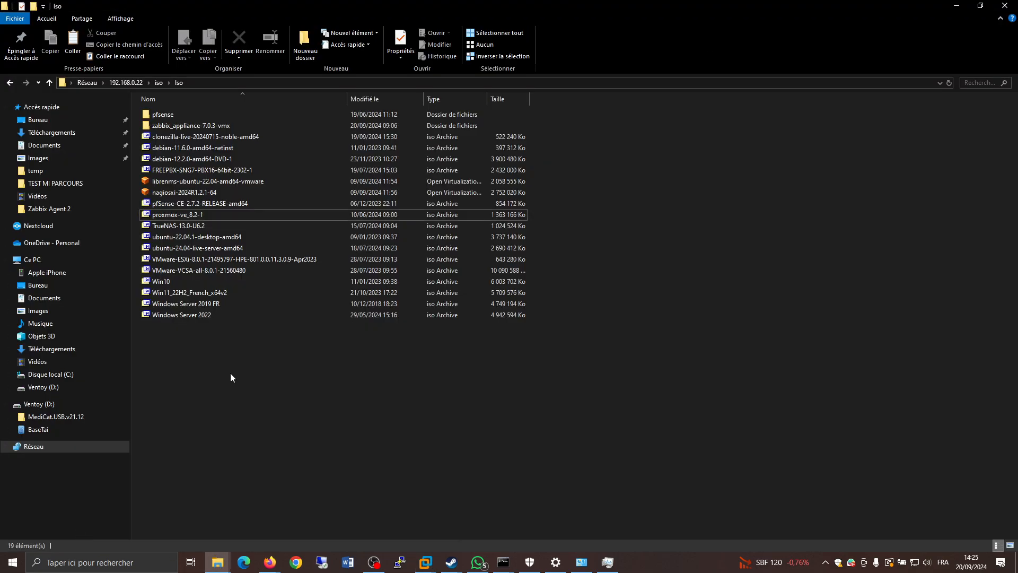
click(51, 132)
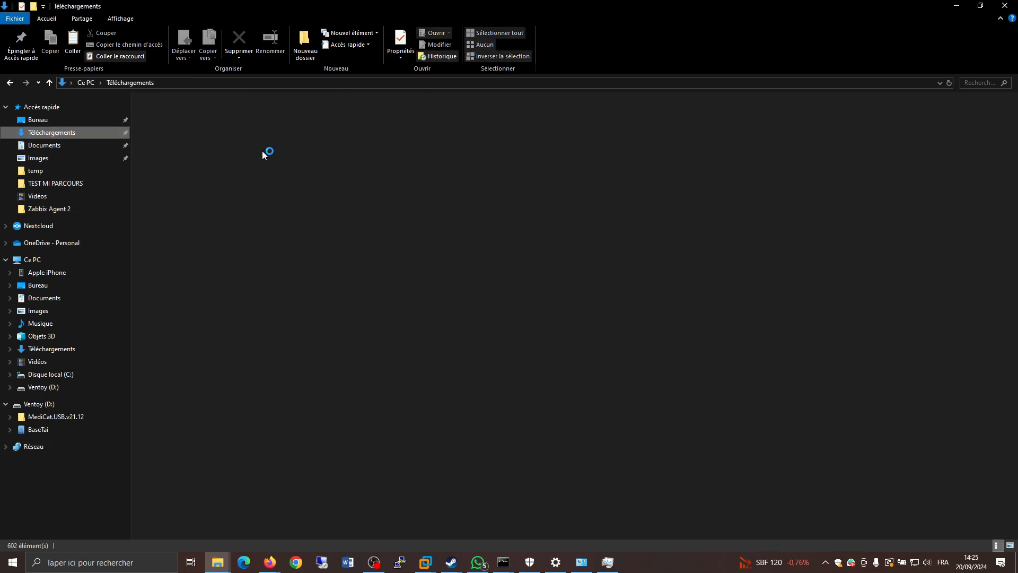
scroll(306, 174, down, 2)
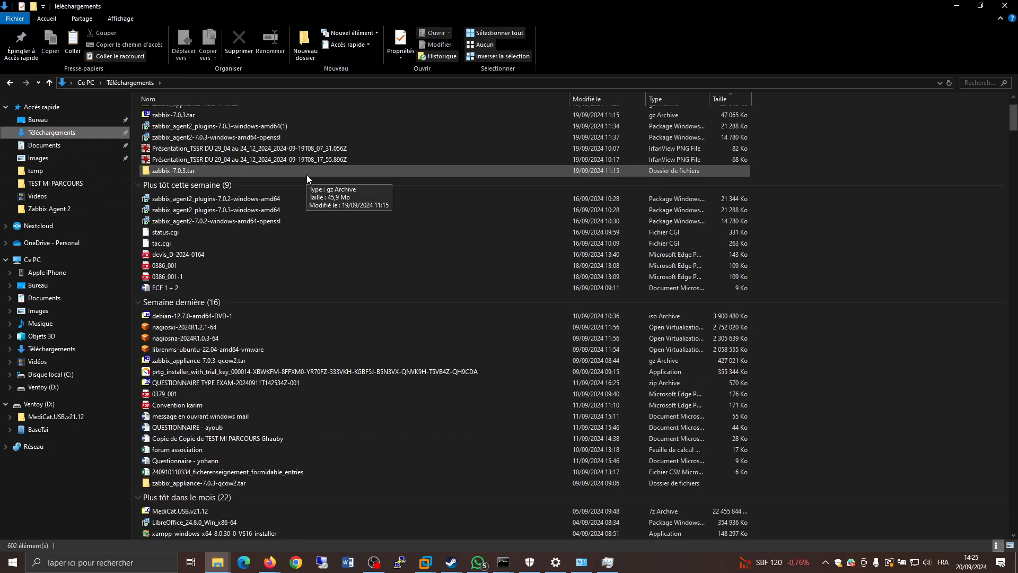
click(172, 328)
Enlarge the Téléchargements folder's file icons and bring the nagiosxi-2024R1.2.1-64 appliance back into view.
scroll(172, 328, up, 5)
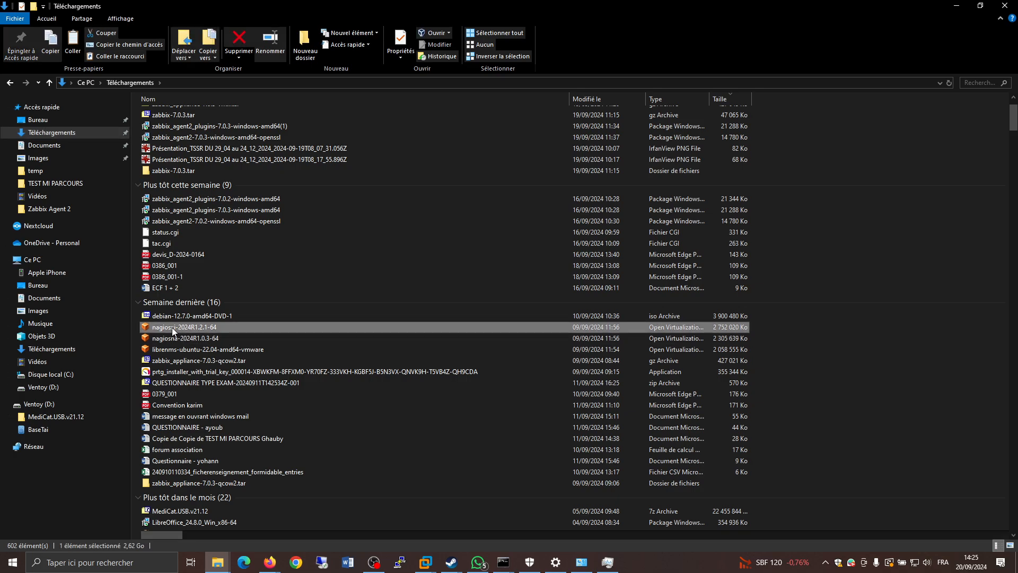
scroll(172, 327, up, 5)
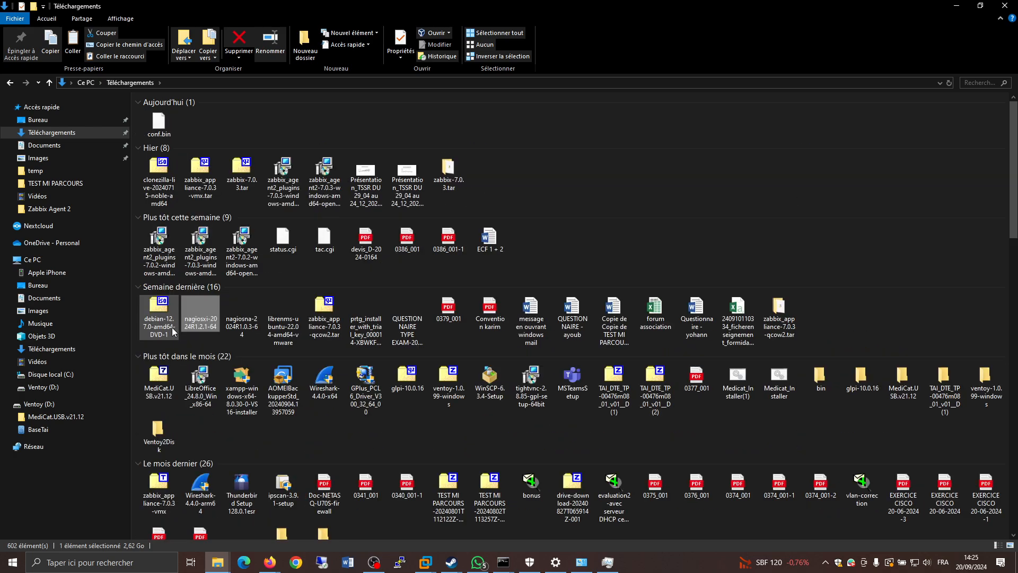
scroll(171, 326, up, 4)
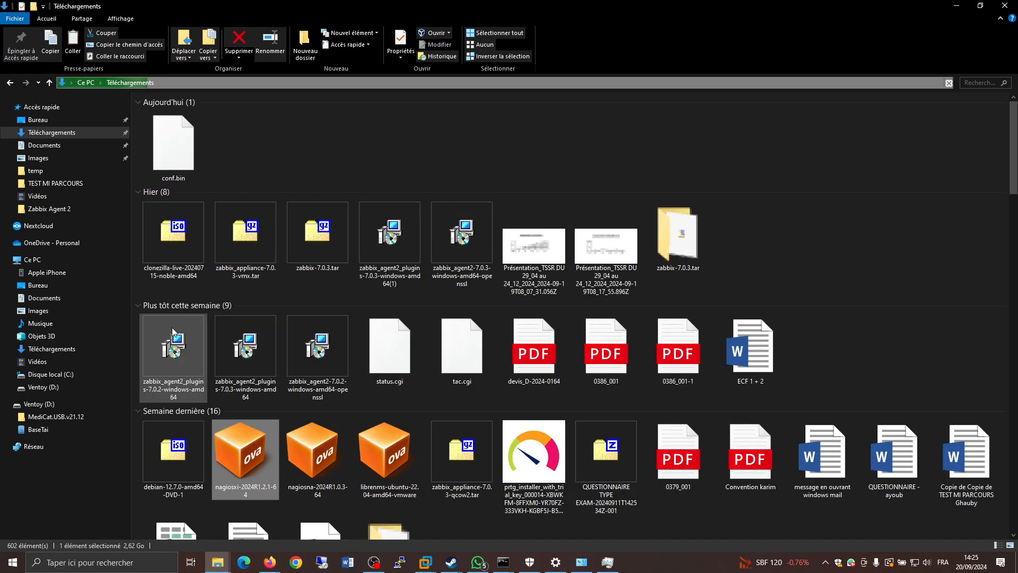
scroll(457, 298, down, 7)
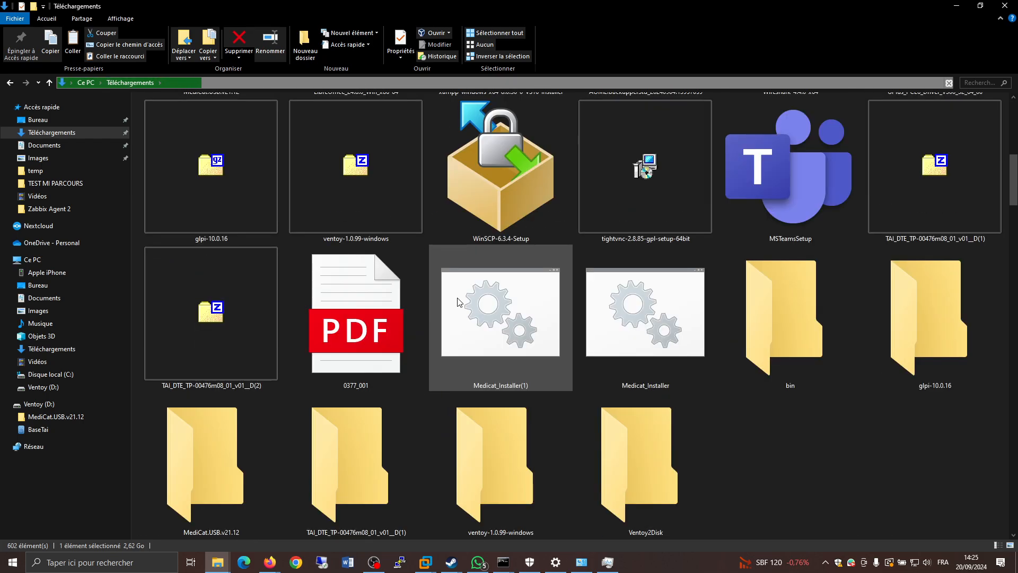
scroll(457, 297, up, 6)
scroll(457, 297, down, 1)
scroll(457, 298, down, 4)
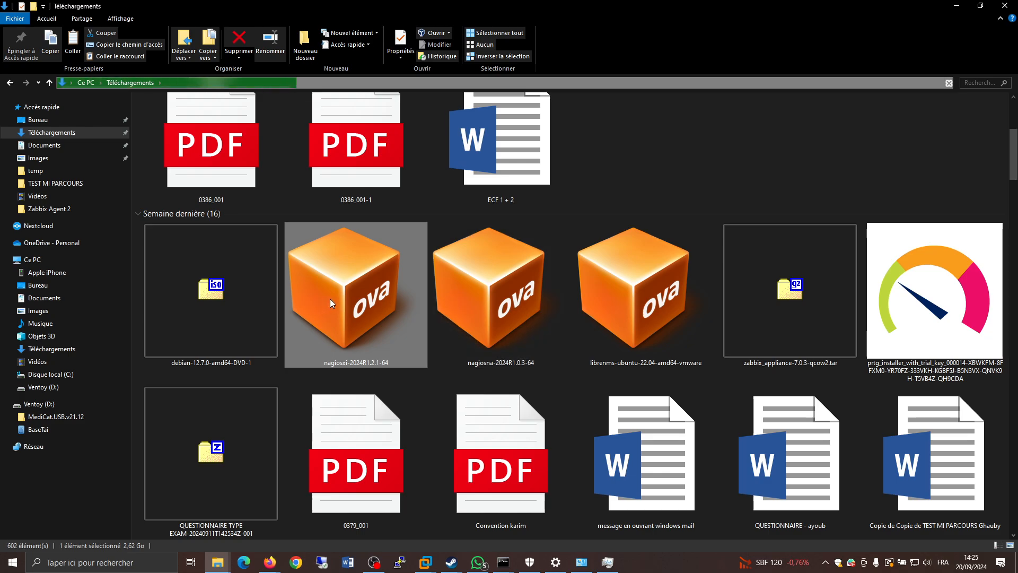
mouse_move(330, 298)
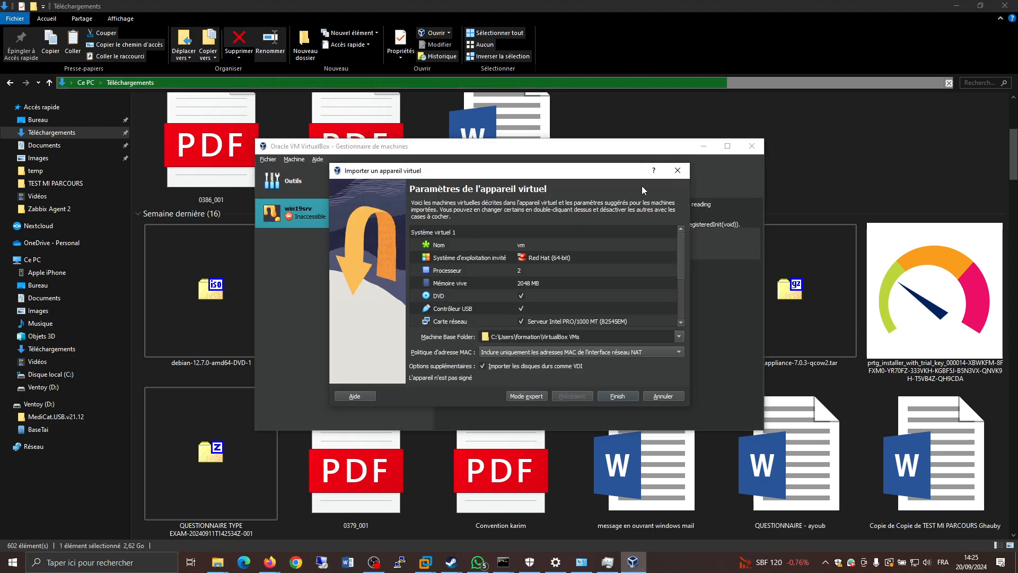
click(681, 170)
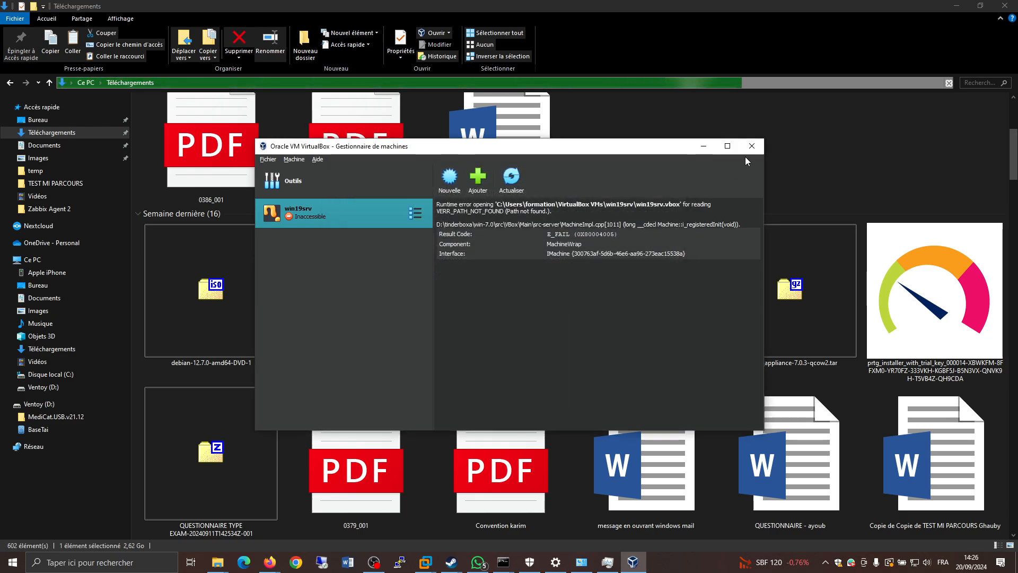
click(753, 148)
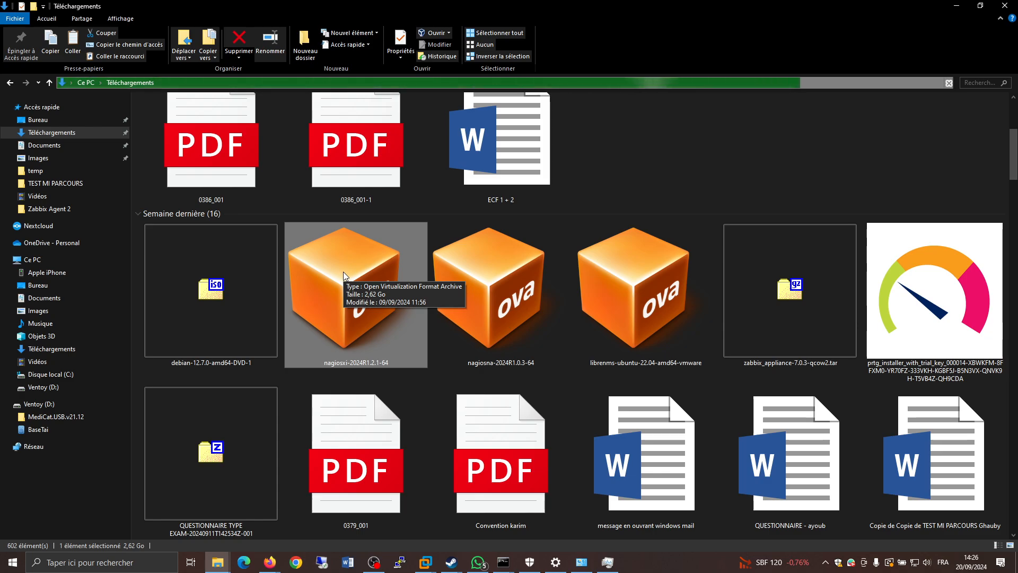
Open the nagiosxi-2024R1.2.1-64 appliance with VMware Workstation and name the new virtual machine NagiosXI.
right_click(343, 272)
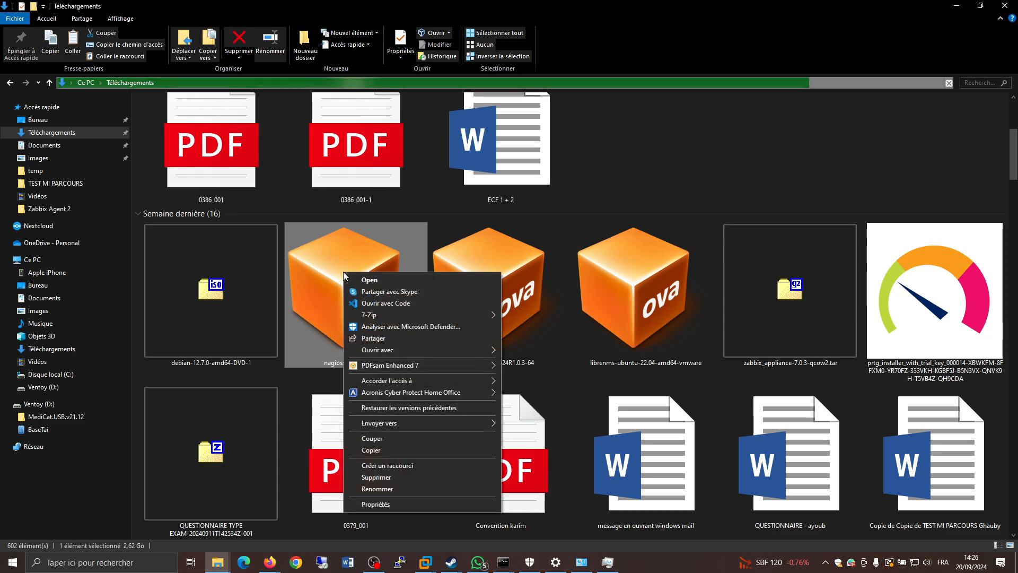
mouse_move(455, 351)
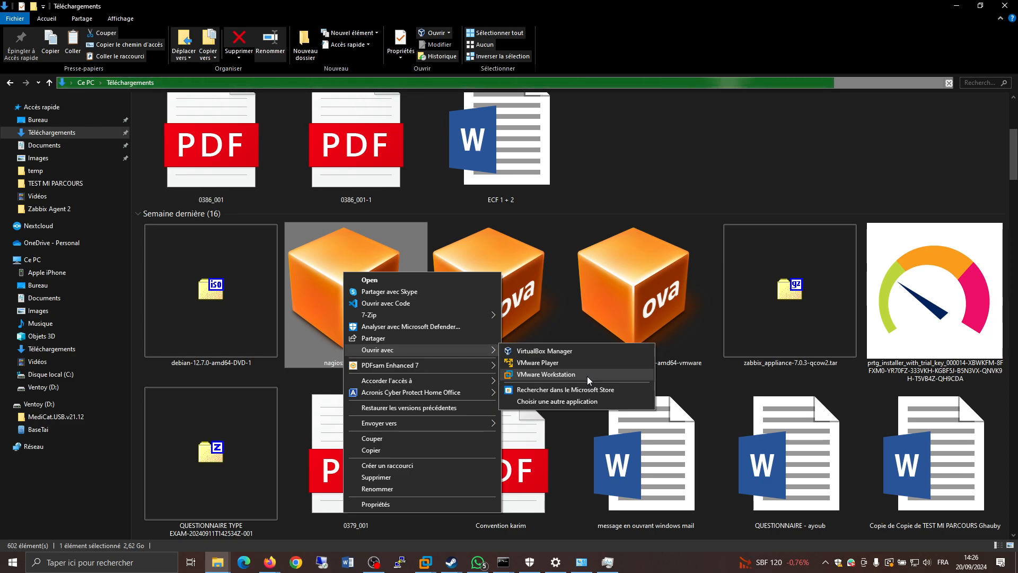
click(547, 375)
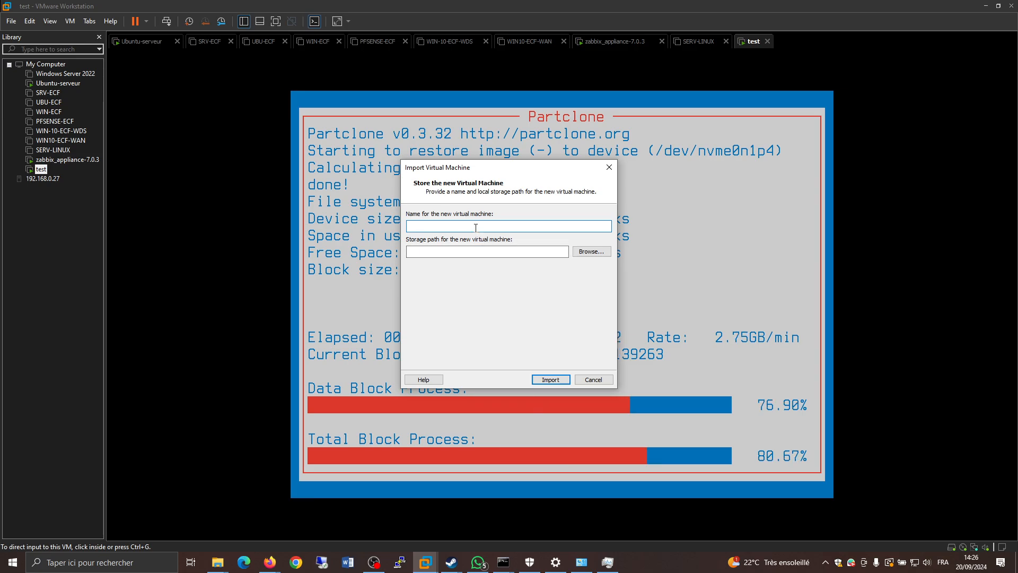
text(V)
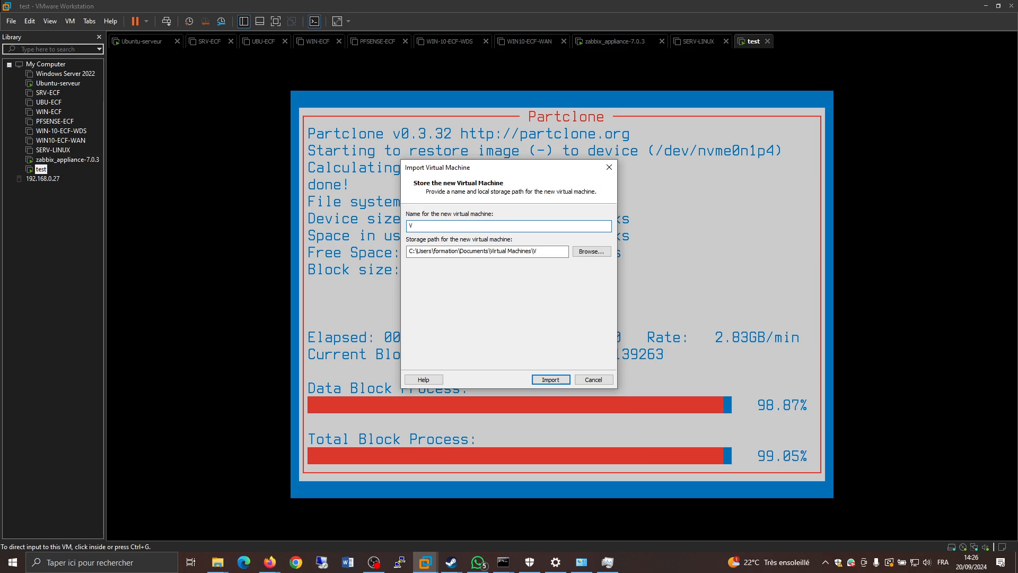
key(BackSpace)
text(NagiosXI)
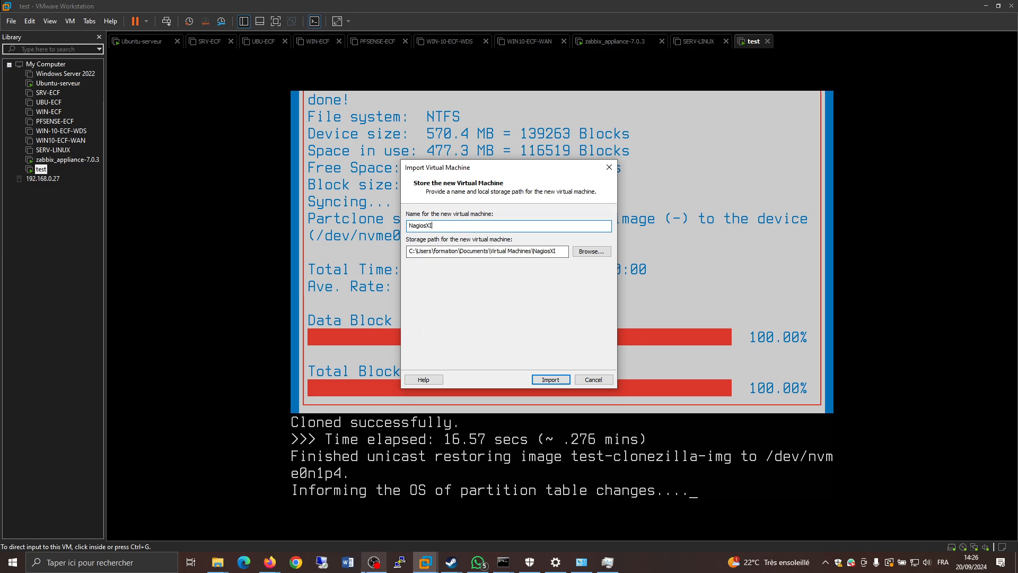
click(374, 562)
click(1006, 442)
click(1006, 442)
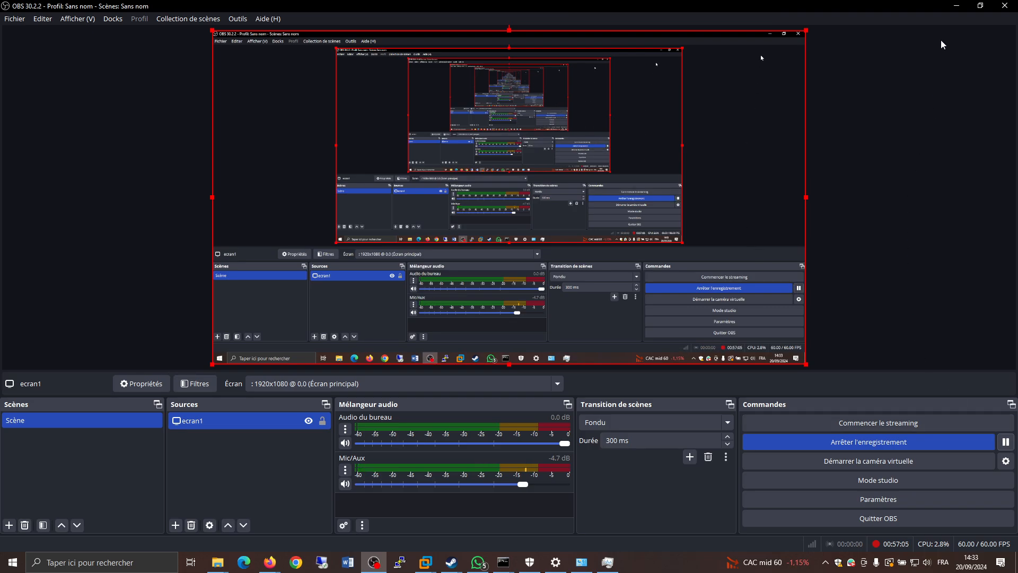
click(957, 5)
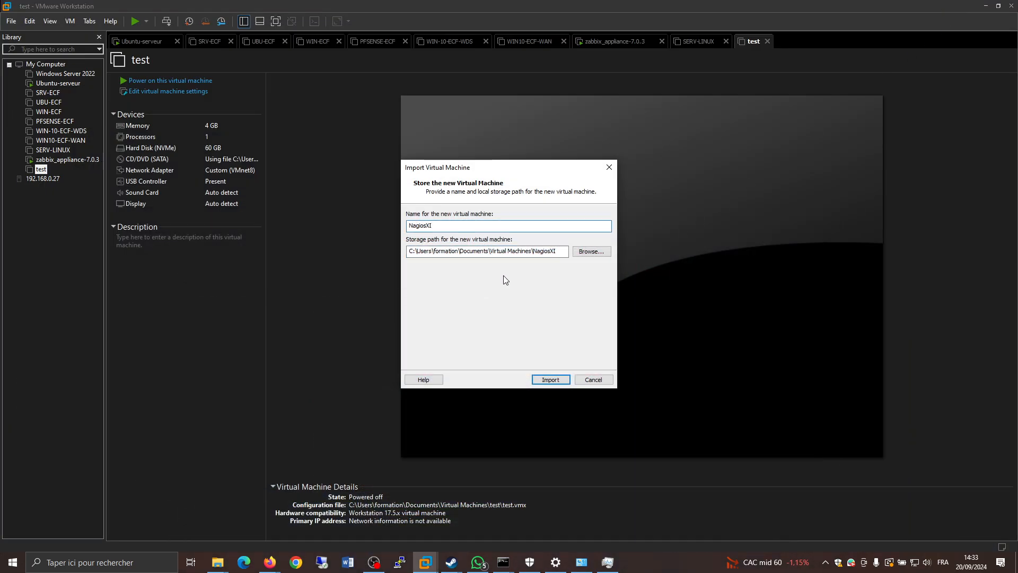
Import the NagiosXI virtual machine, keeping the storage path Documents\Virtual Machines\NagiosXI.
click(488, 229)
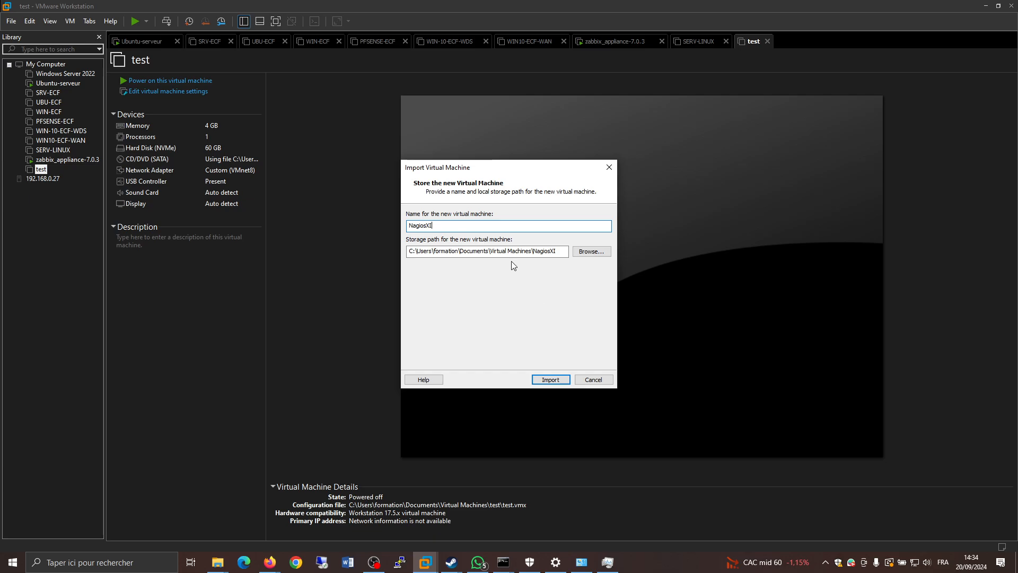
click(551, 380)
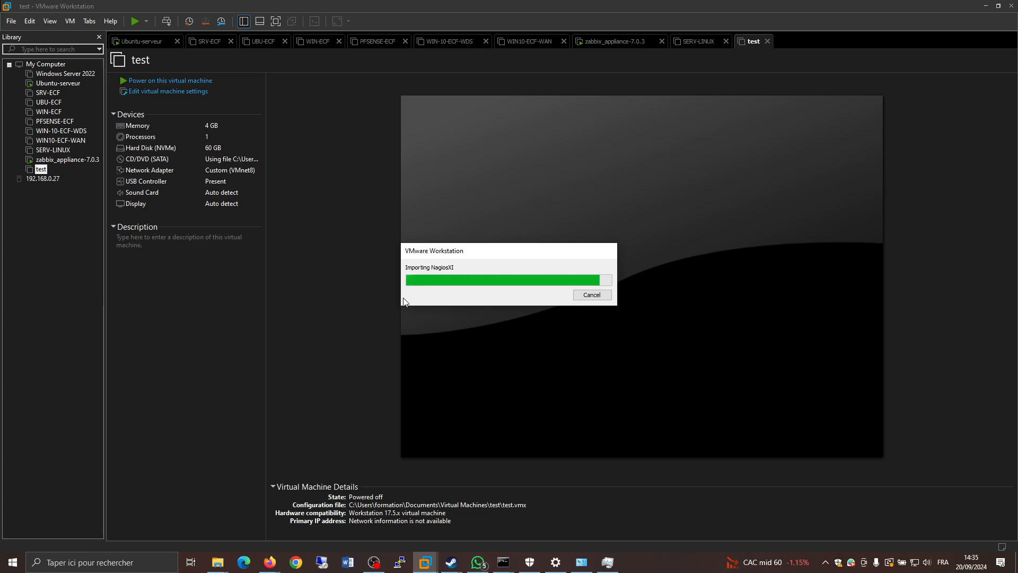
click(347, 295)
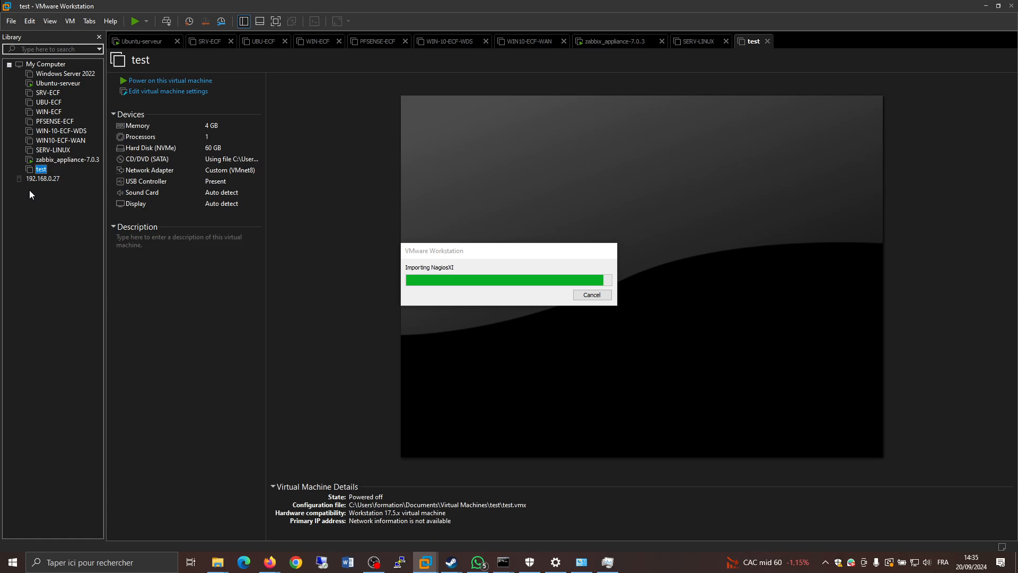
click(51, 159)
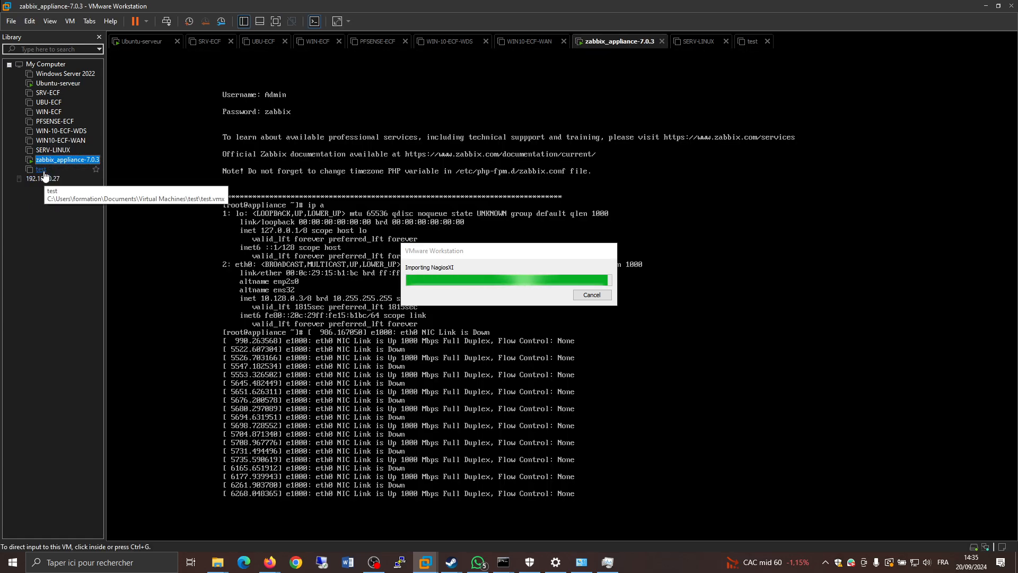
click(42, 169)
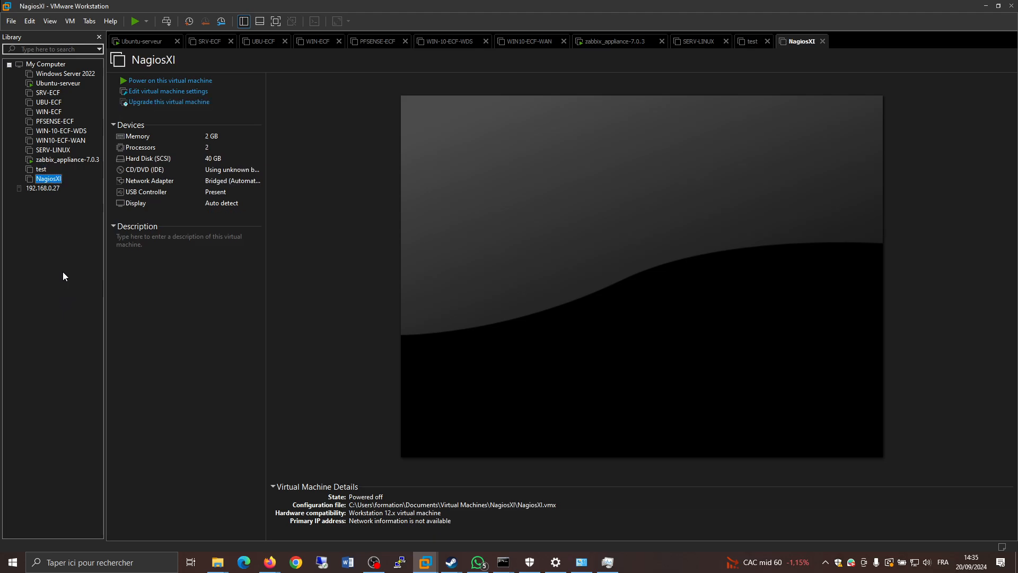
Disable Connect at power on for the test virtual machine's CD/DVD drive and power the machine on.
click(42, 169)
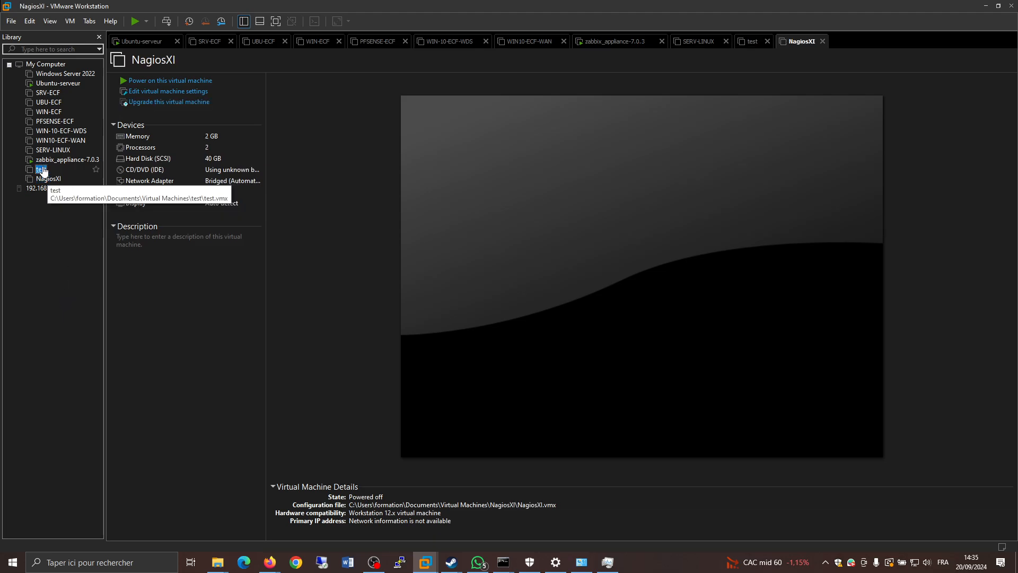
click(225, 162)
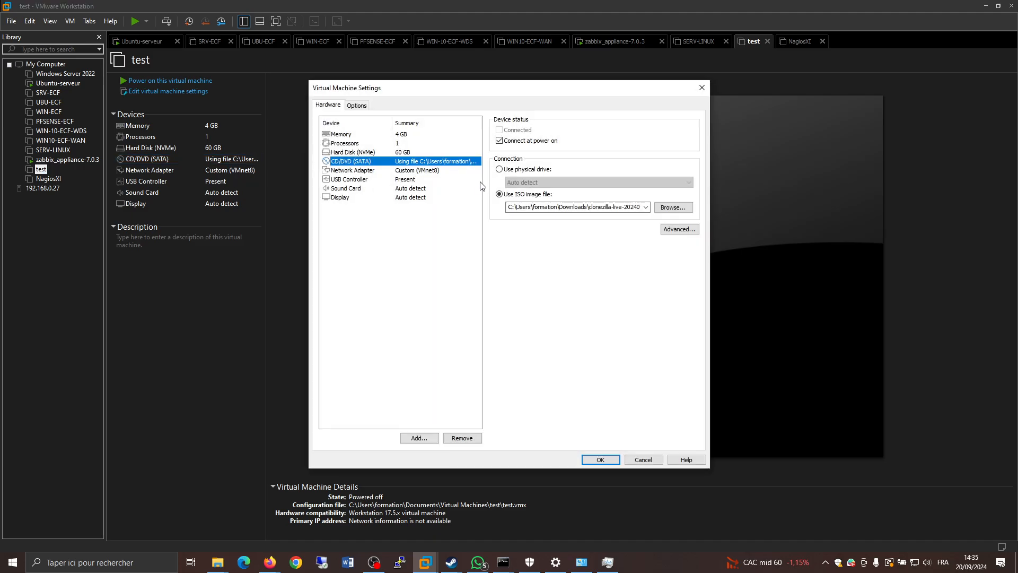
click(512, 140)
click(603, 463)
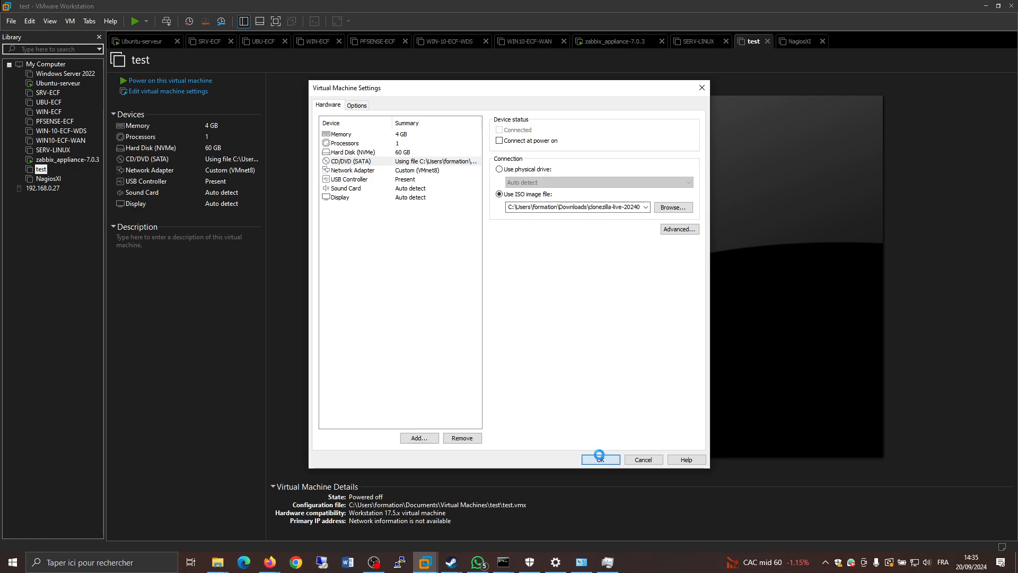
click(146, 22)
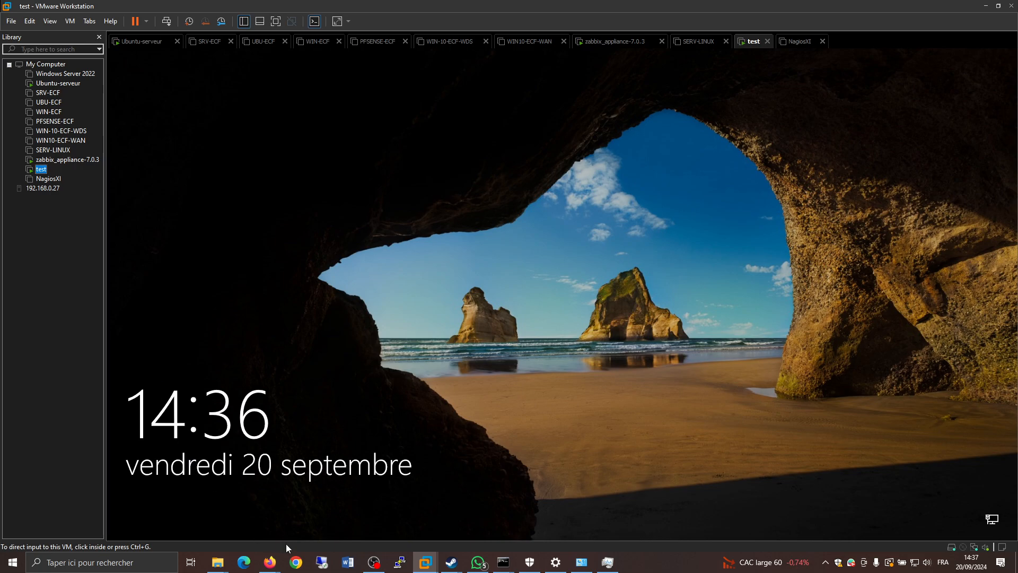
Switch to the BigBlueButton class in Firefox and post "des questionS?" in the public chat.
mouse_move(266, 569)
click(234, 525)
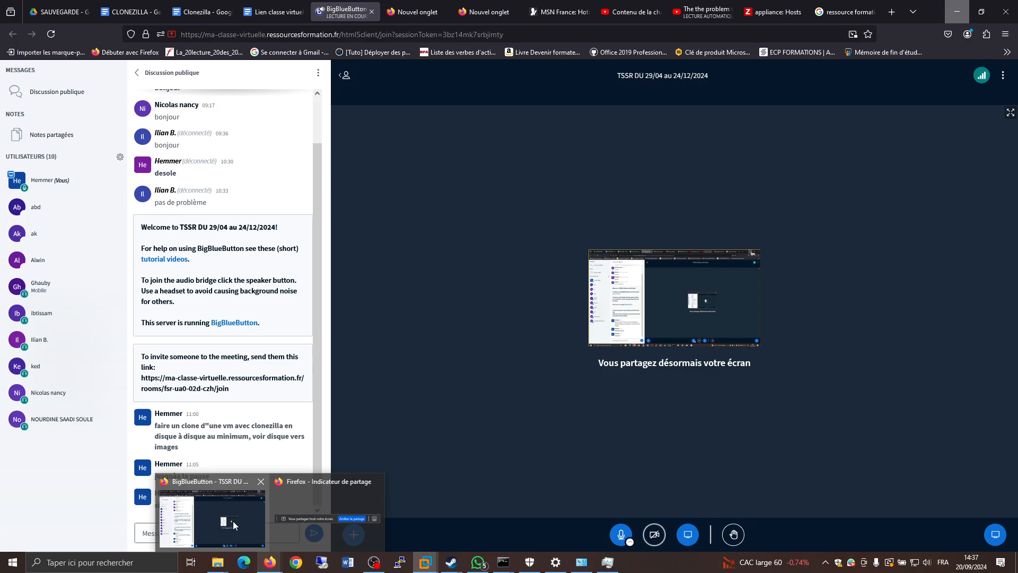
click(151, 530)
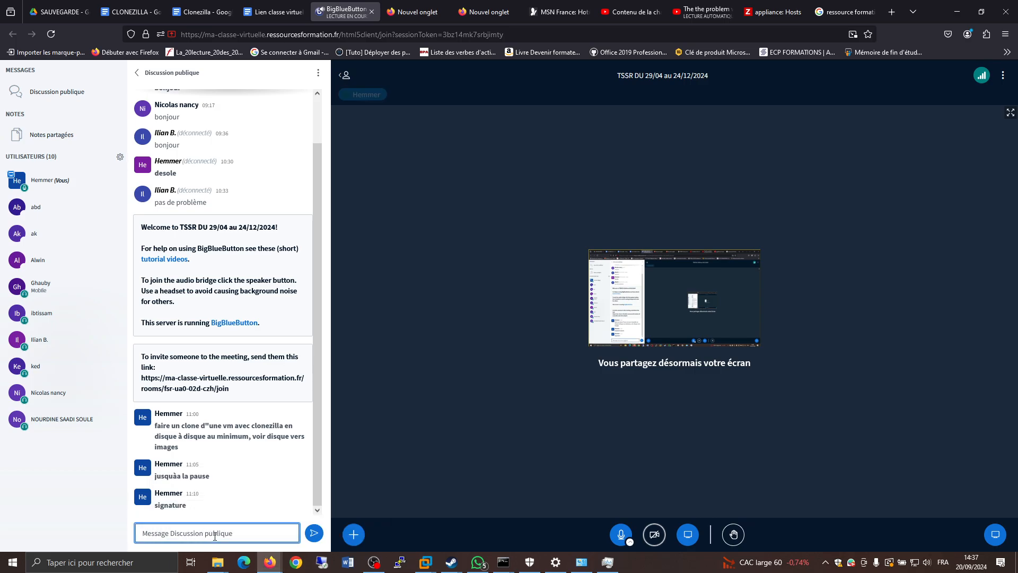
text(des questionS?)
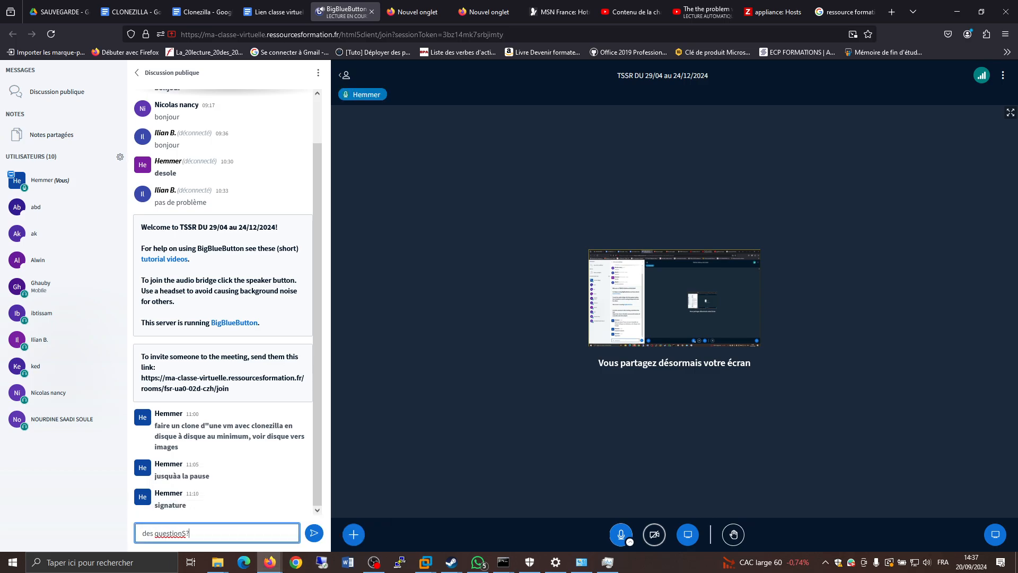
key(Return)
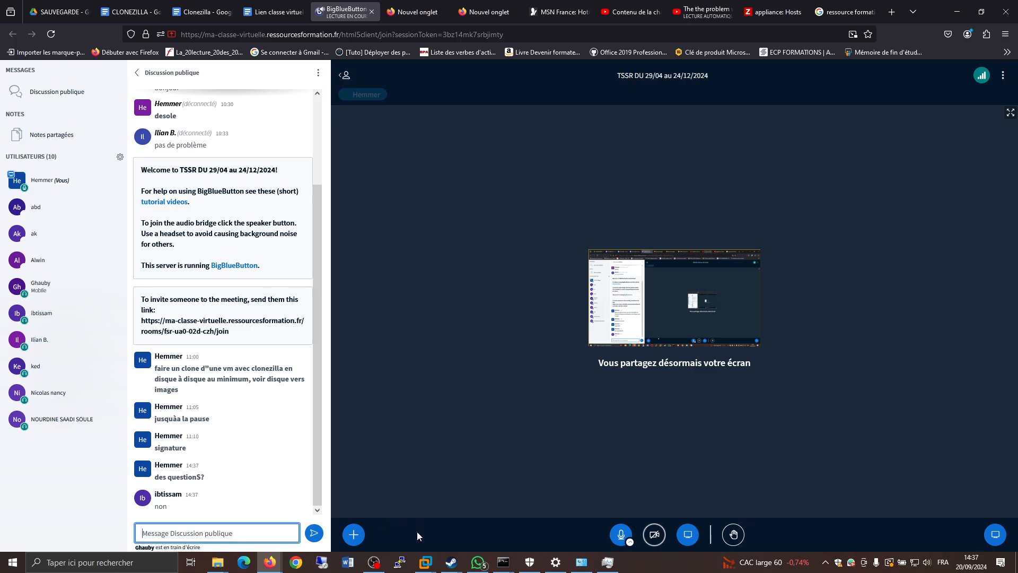
mouse_move(376, 562)
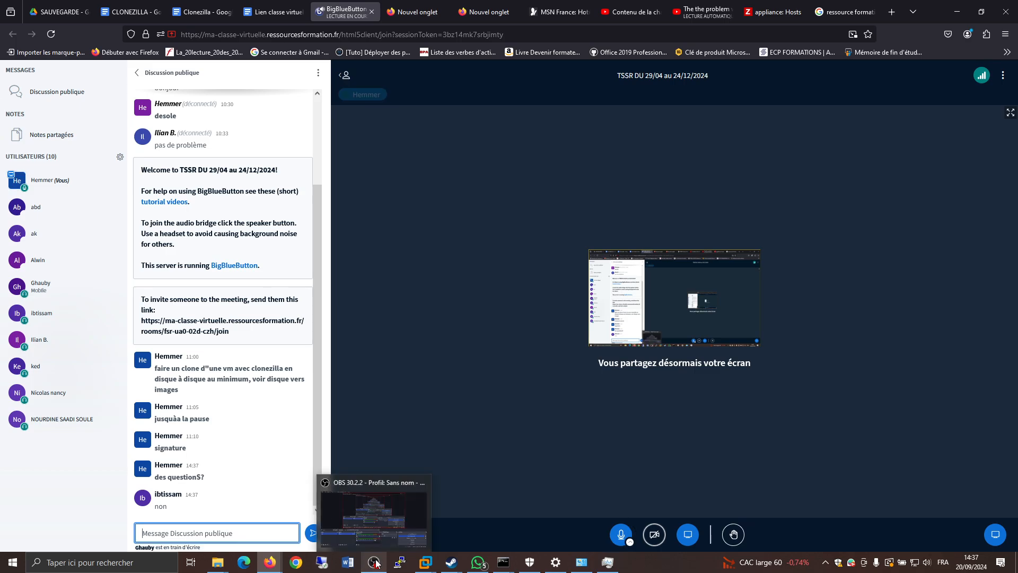
click(376, 516)
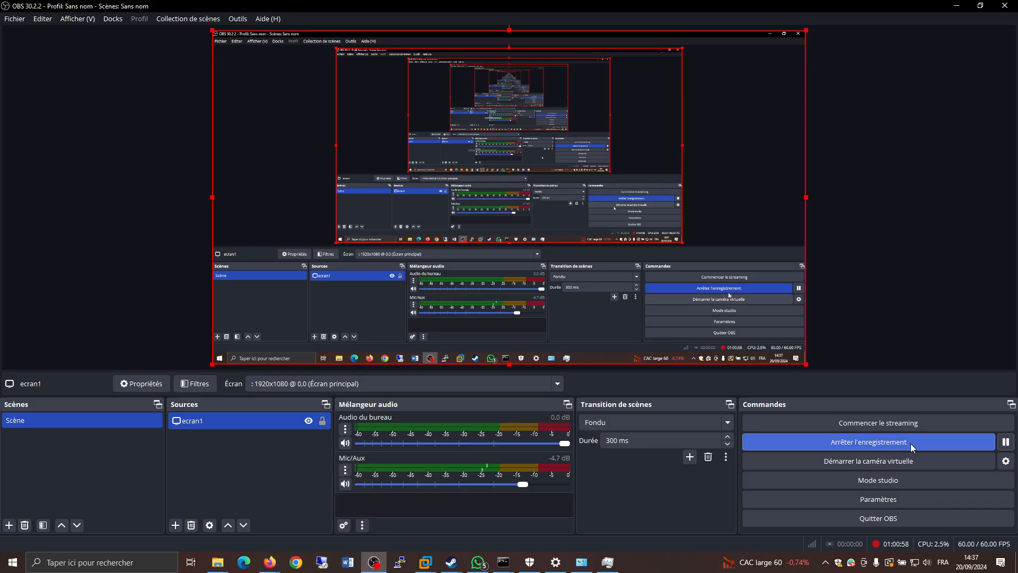